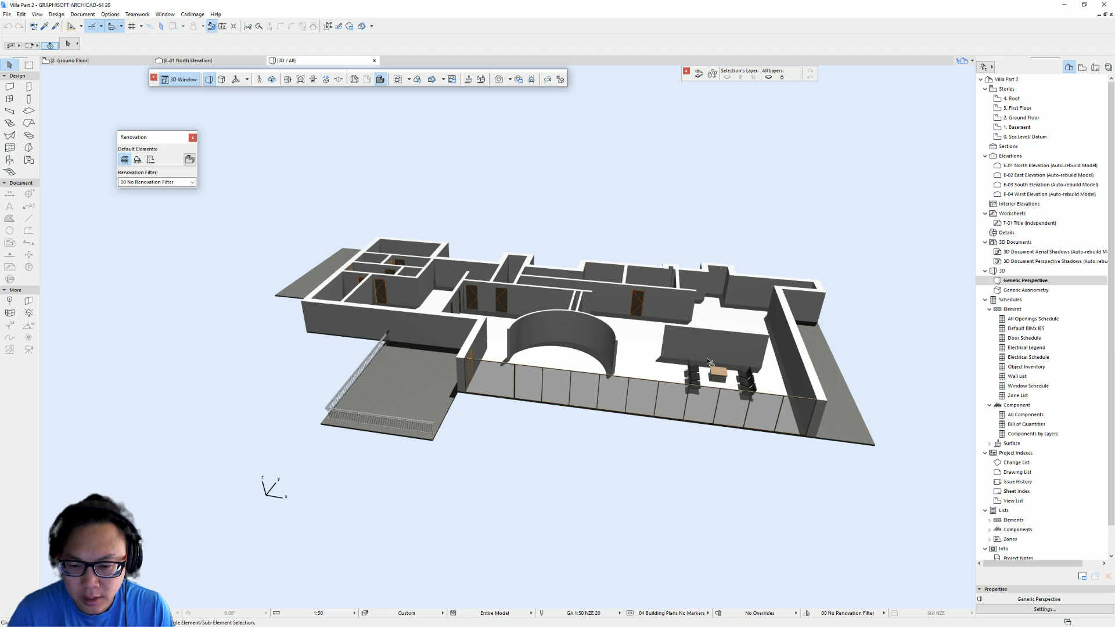
- Orbit and zoom around the 3D model to examine the ground-floor walls and layout
middle_click_drag(728, 375, 487, 423, "shift")
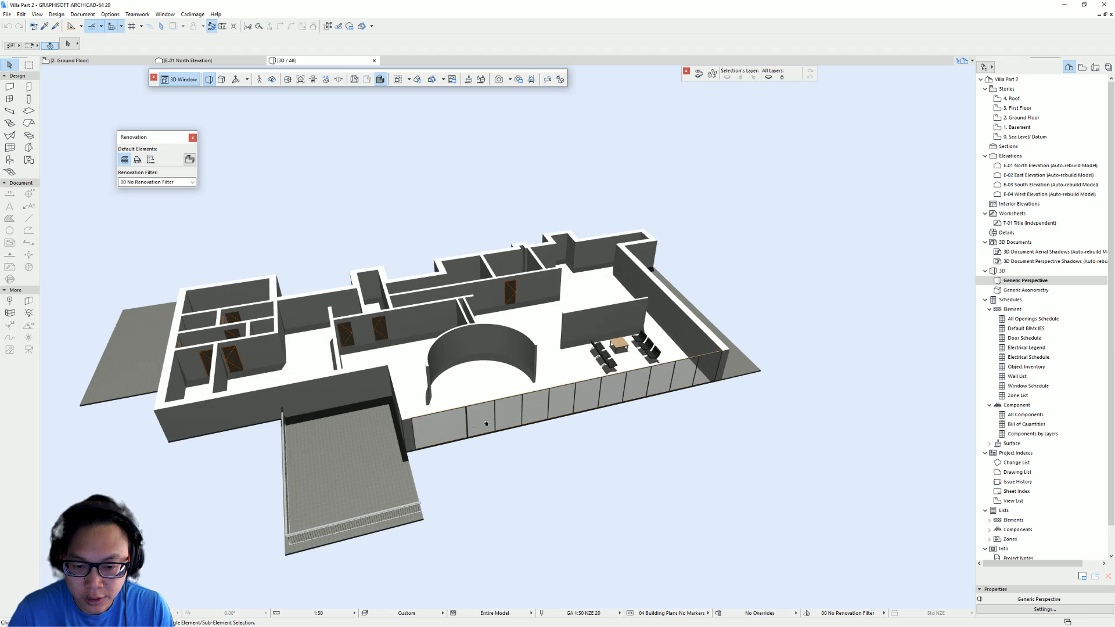
middle_click_drag(649, 406, 666, 399)
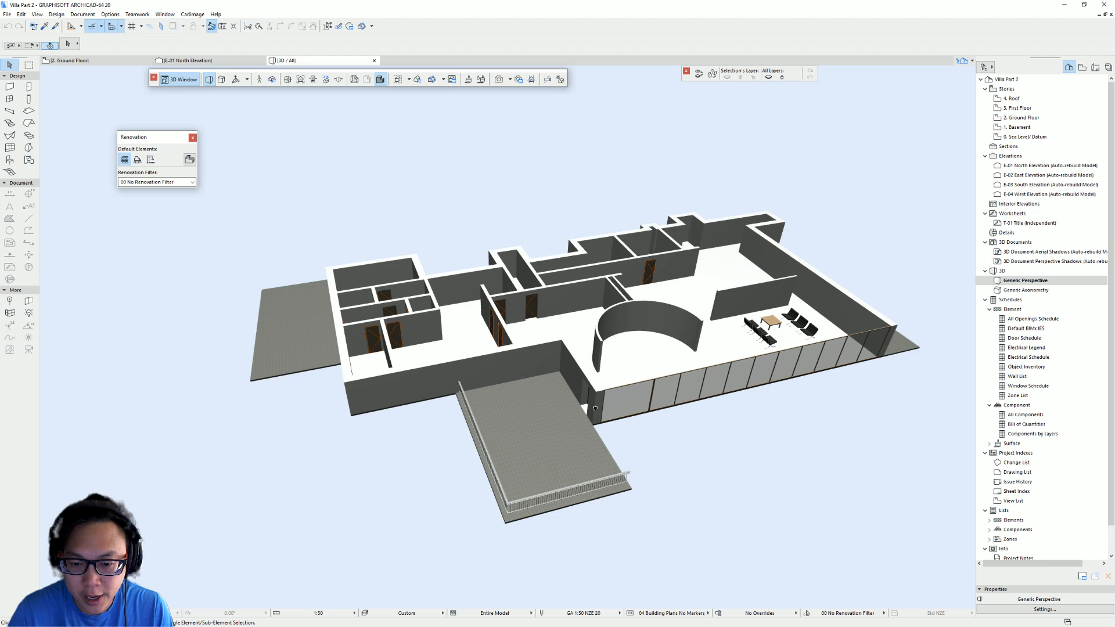
middle_click_drag(594, 408, 596, 406, "shift")
middle_click_drag(531, 383, 602, 388)
middle_click_drag(601, 388, 517, 418, "shift")
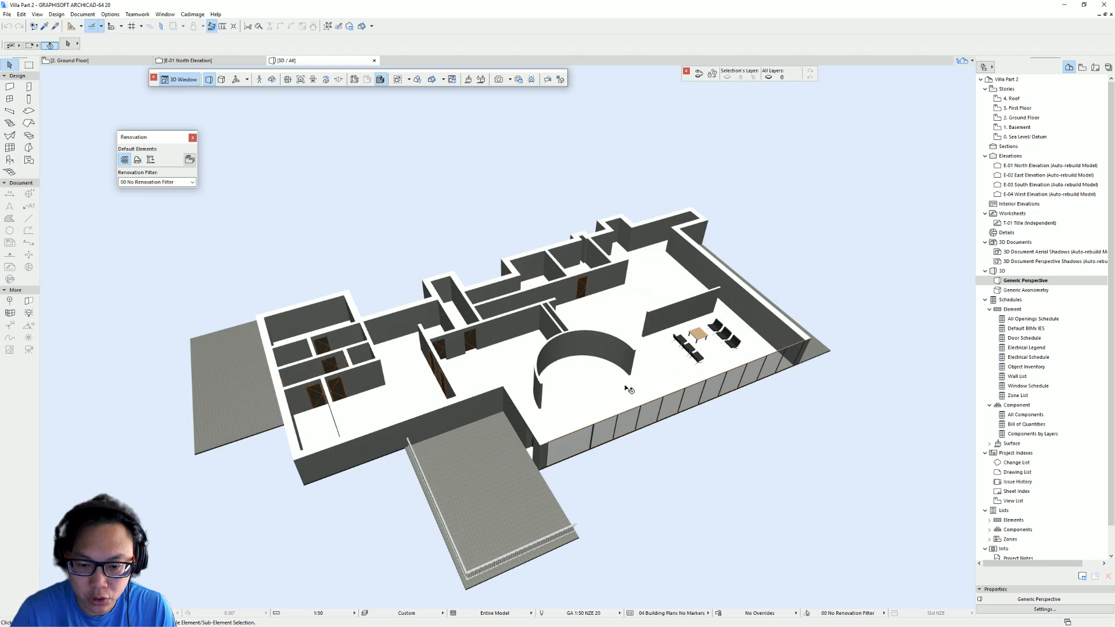
mouse_move(639, 395)
middle_mouse_down()
mouse_move(567, 381)
mouse_move(529, 408)
middle_mouse_up()
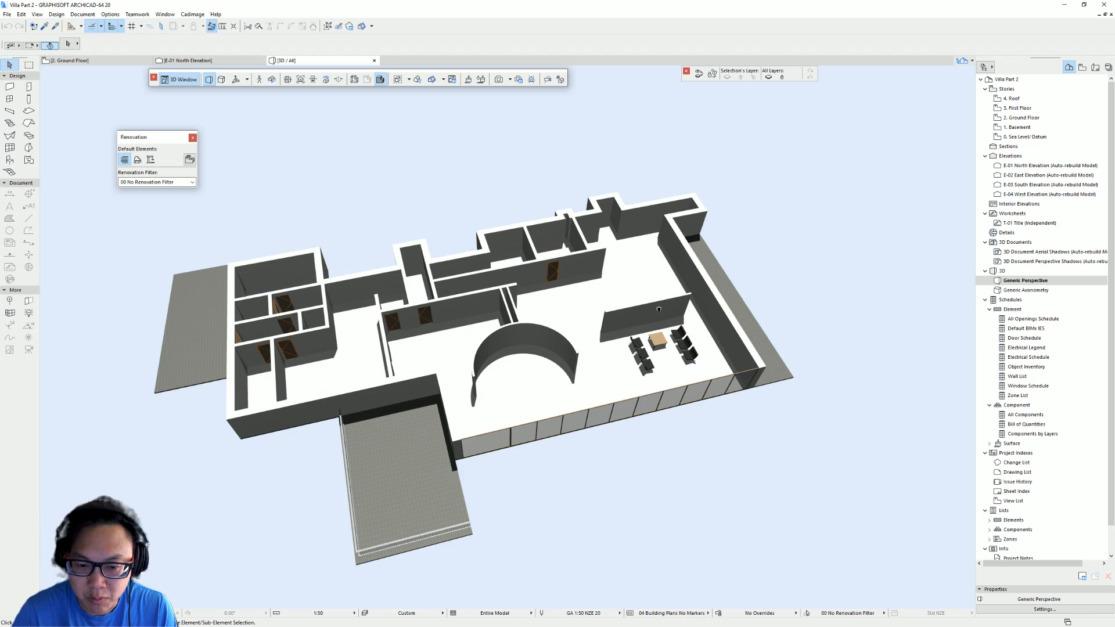
scroll(660, 309, "down", 2)
middle_click_drag(659, 309, 578, 339)
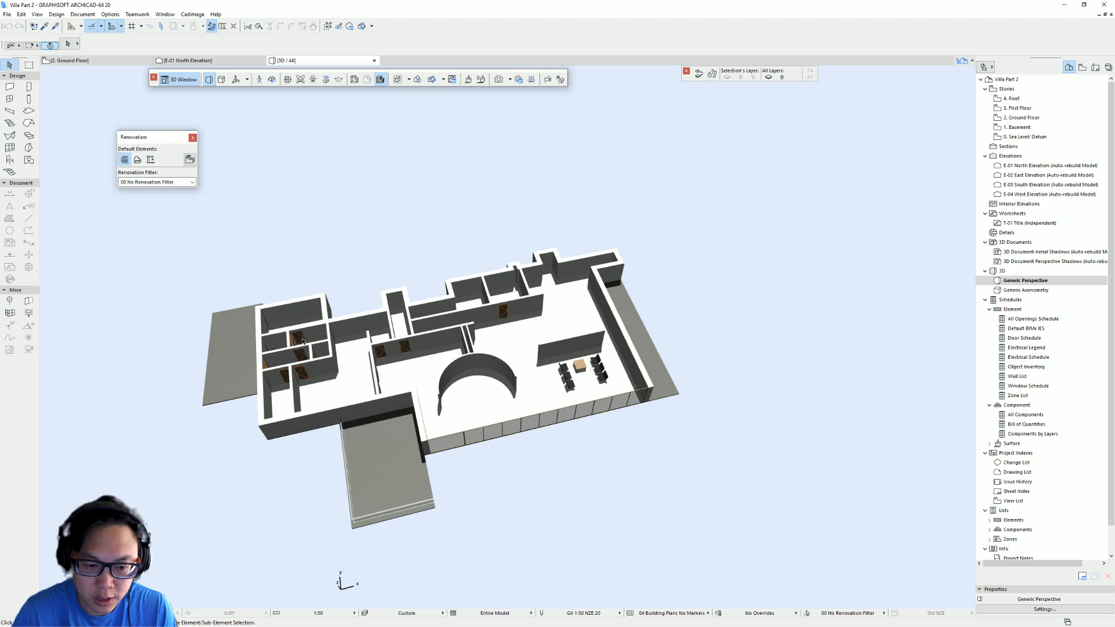
scroll(411, 385, "up", 2)
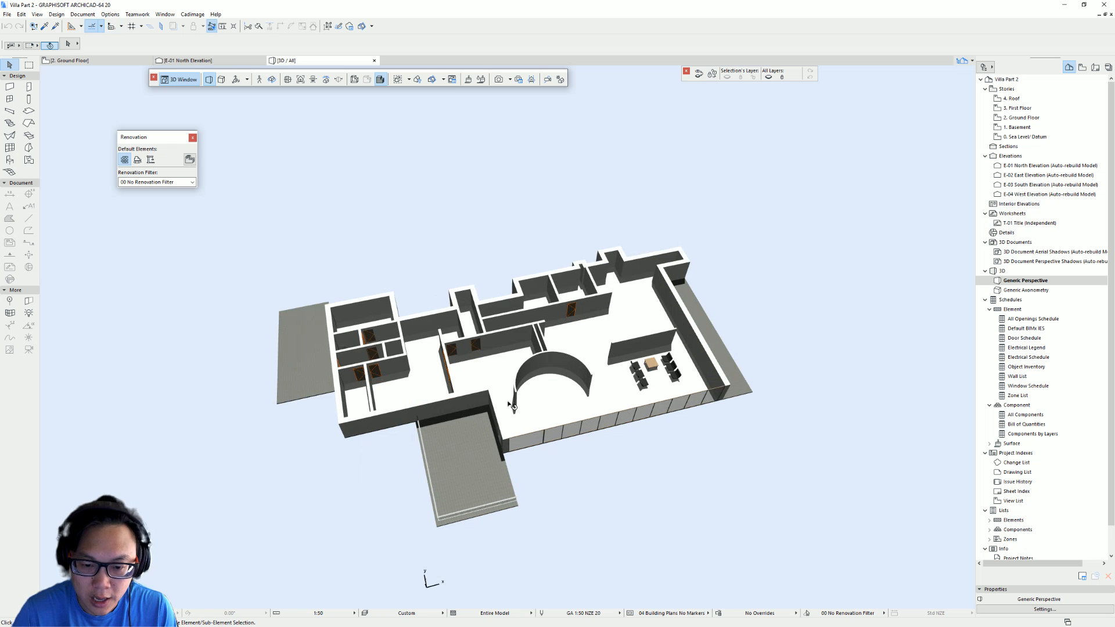
middle_click_drag(517, 363, 389, 299, "shift")
middle_click_drag(406, 362, 649, 237, "shift")
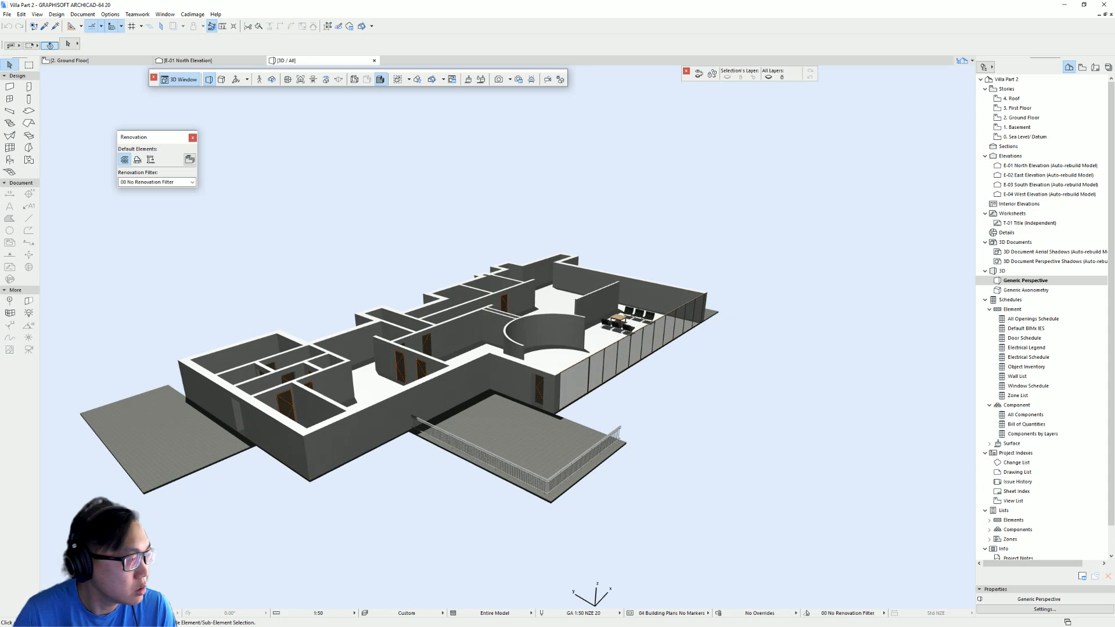
- Switch to the browser and examine the Villa Tugendhat aerial 3D view in Google Maps
key("alt+Tab")
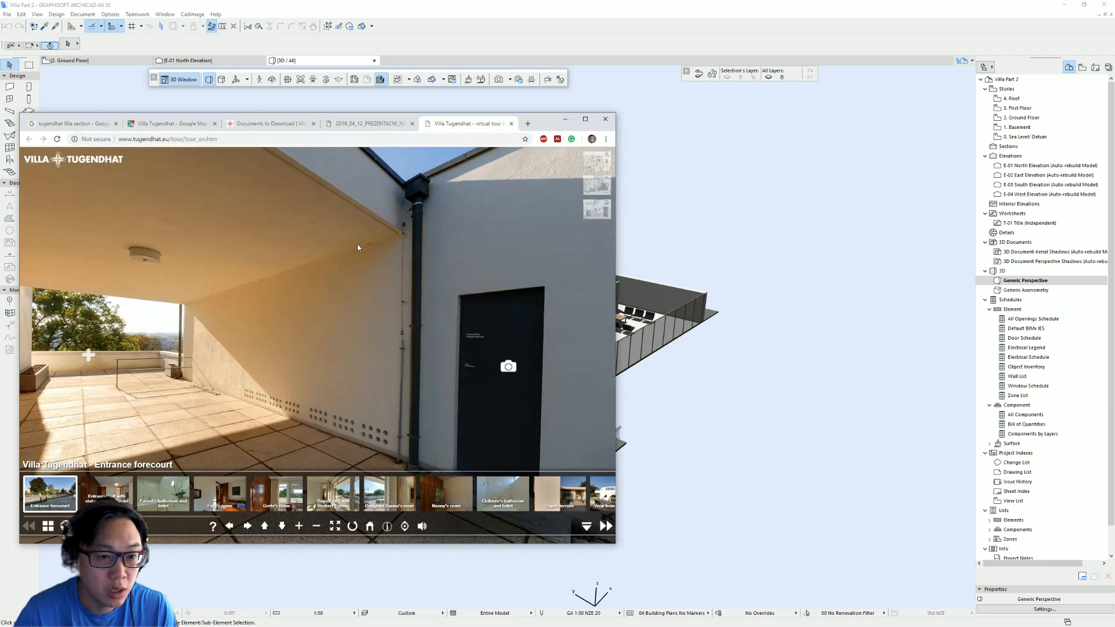
left_click(142, 127)
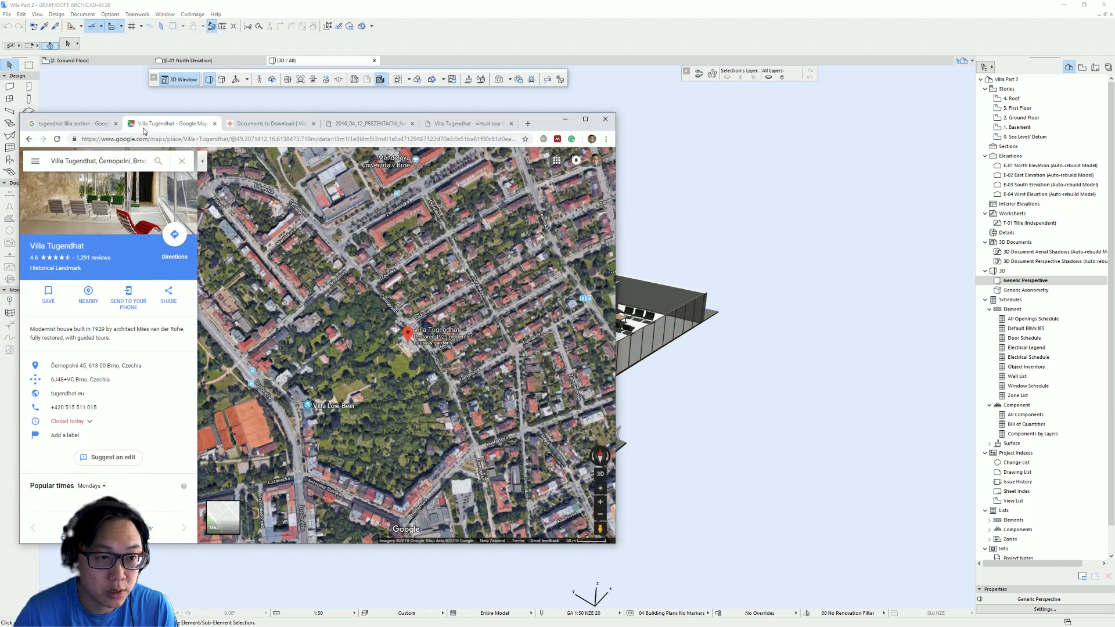
scroll(414, 340, "up", 5)
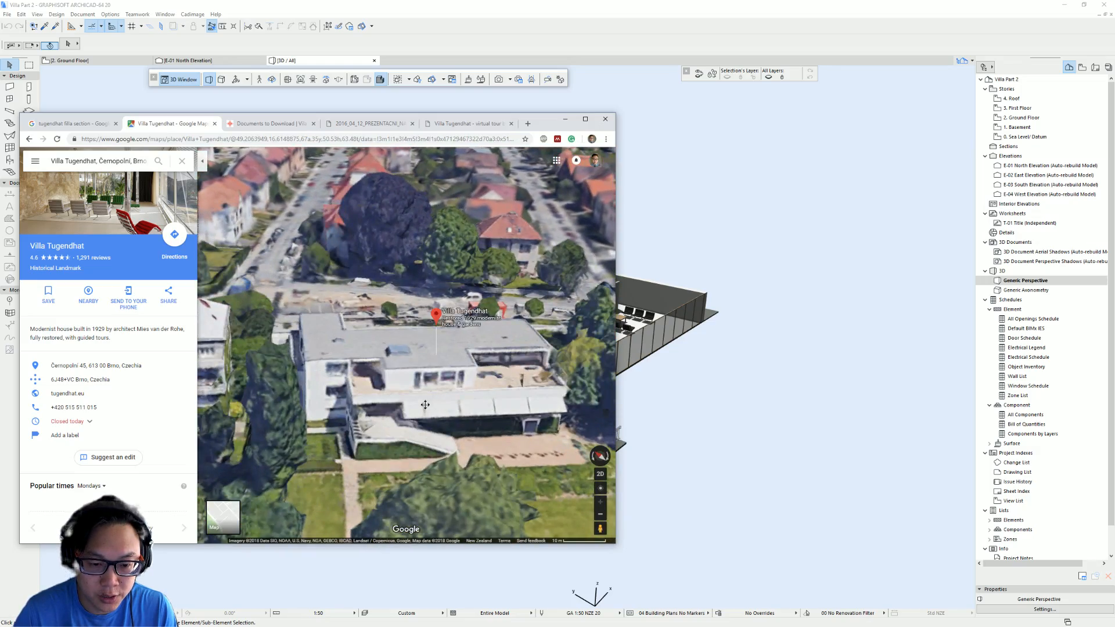
left_click_drag(374, 464, 437, 402)
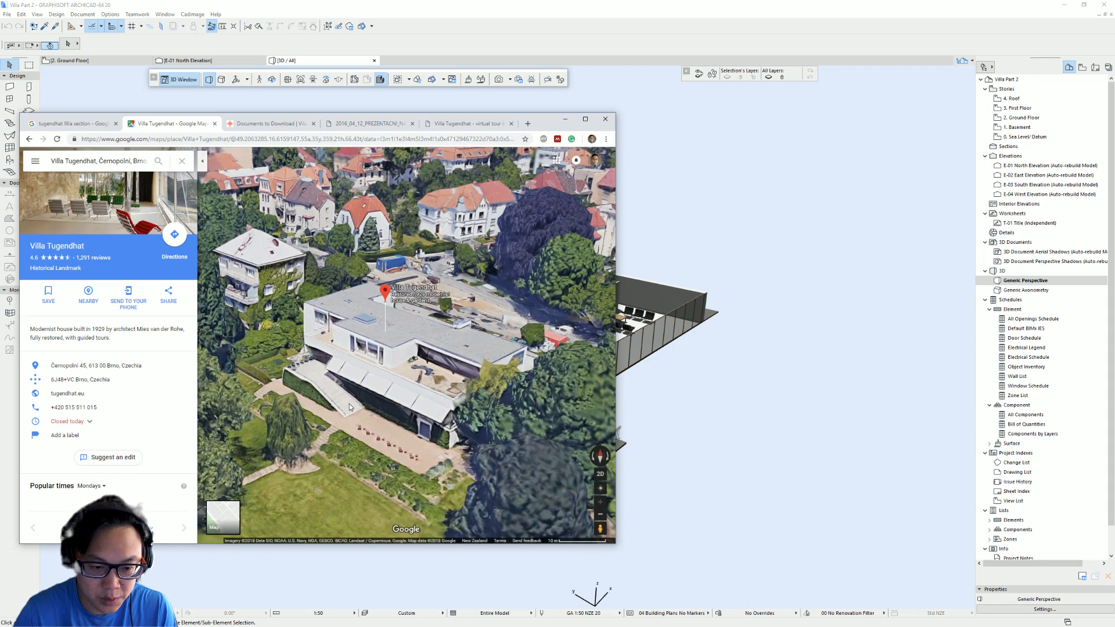
left_click_drag(447, 342, 470, 366)
scroll(391, 380, "down", 2)
scroll(419, 352, "up", 2)
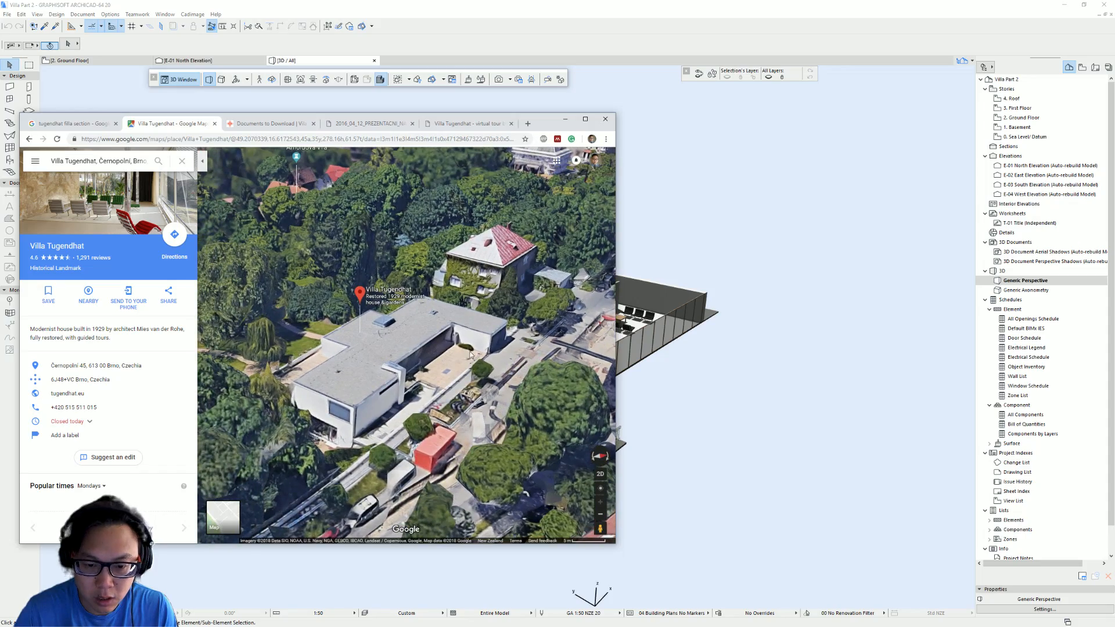
left_click(600, 456)
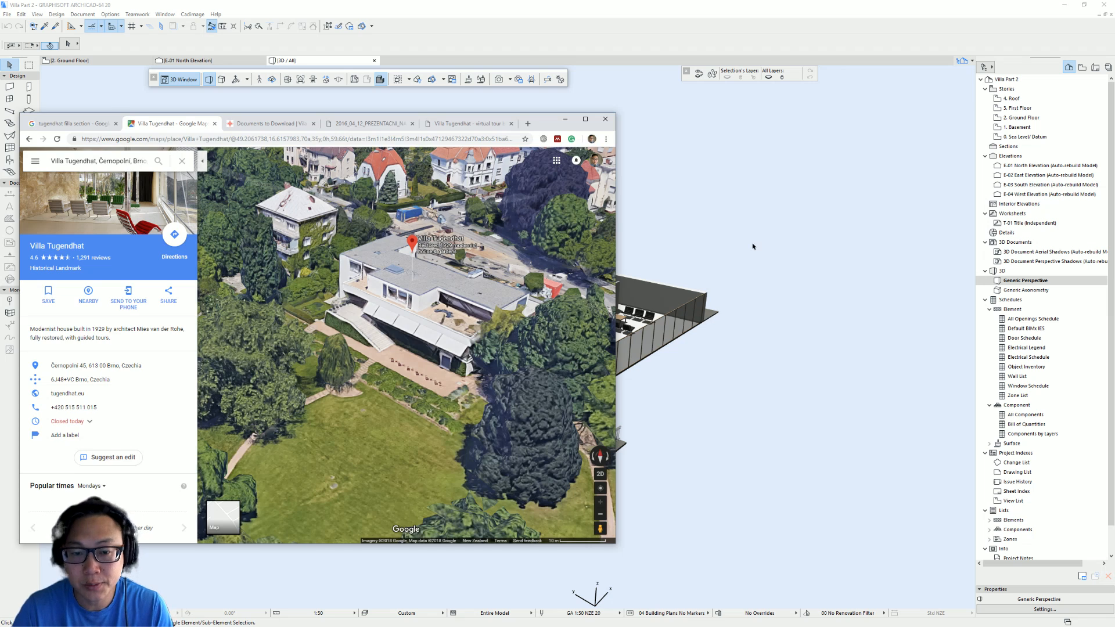
- Return to Archicad and open the Ground Floor story plan, then the First Floor story plan
left_click(659, 321)
middle_click_drag(498, 353, 427, 375, "shift")
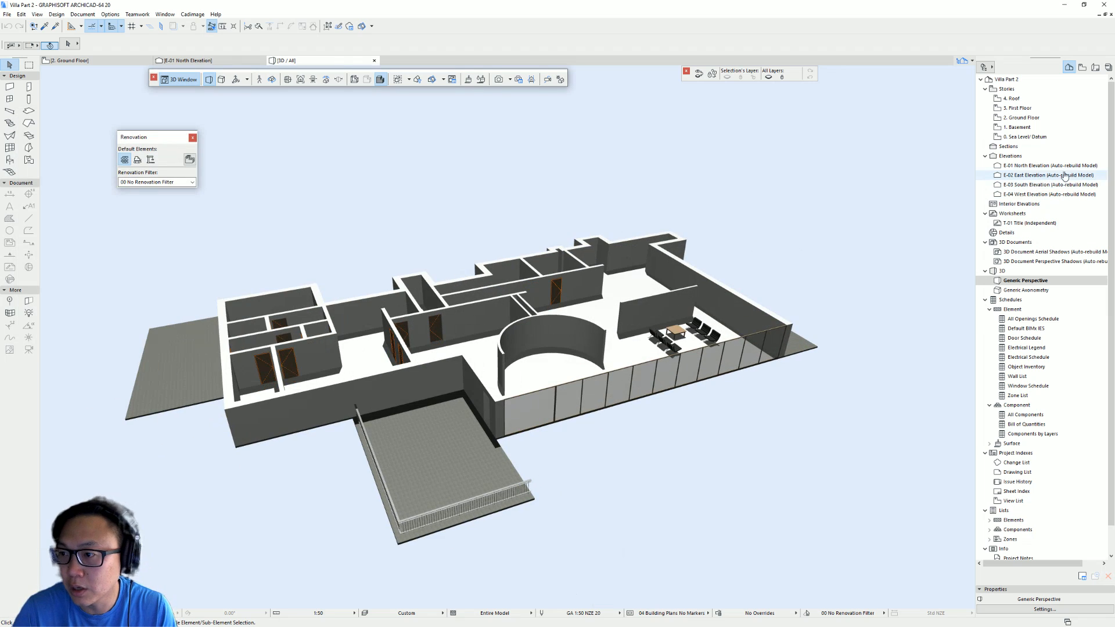
left_click(1024, 118)
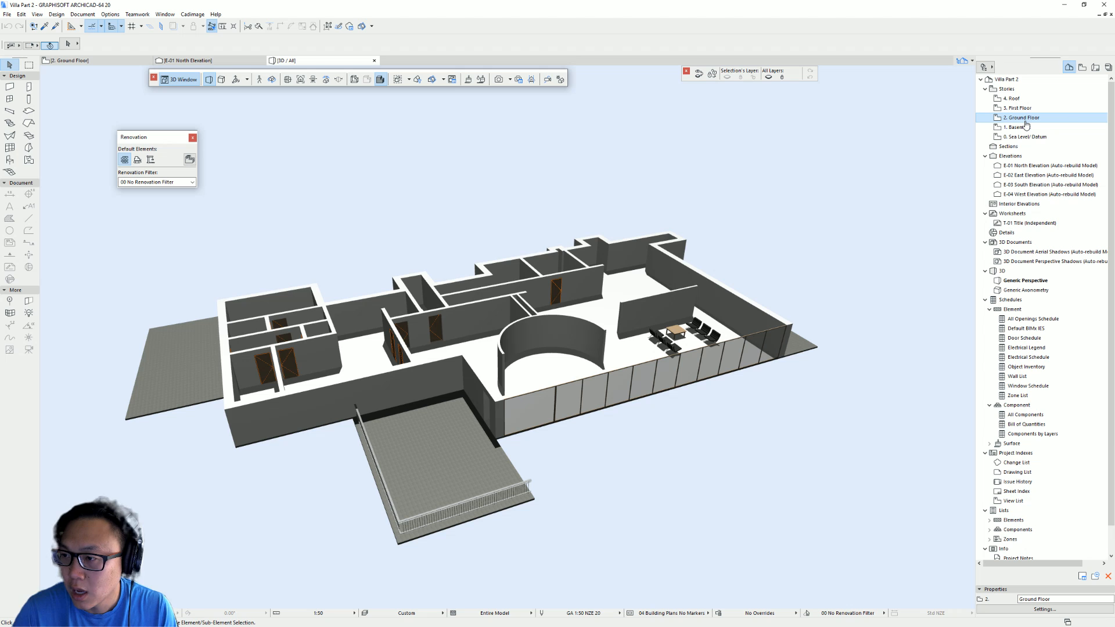
double_click(1025, 119)
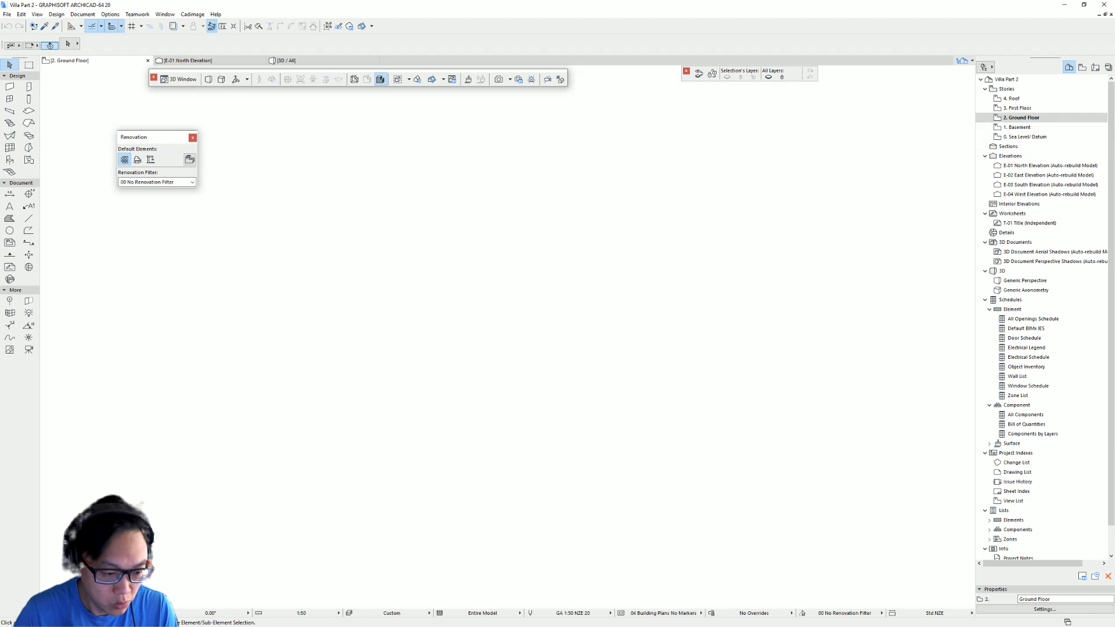
scroll(624, 369, "down", 3)
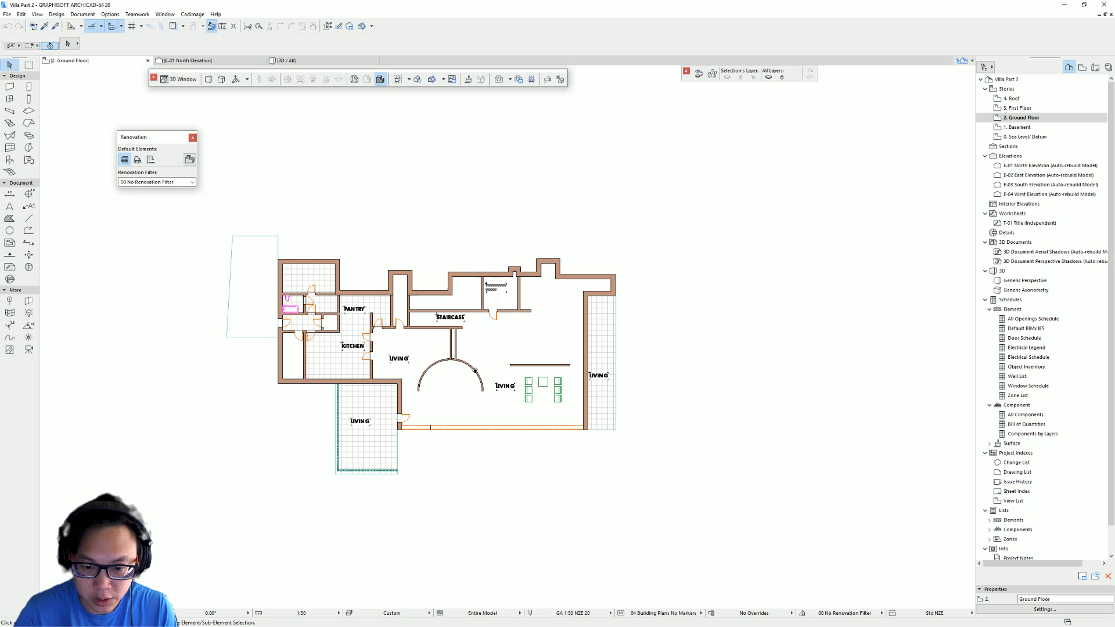
scroll(575, 367, "down", 3)
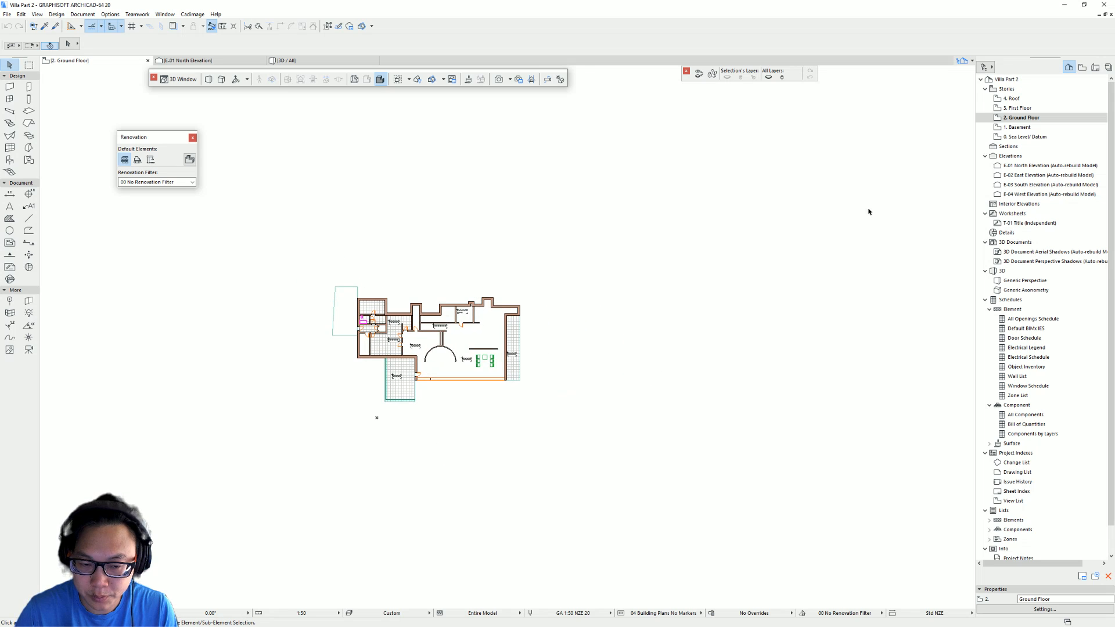
double_click(1020, 108)
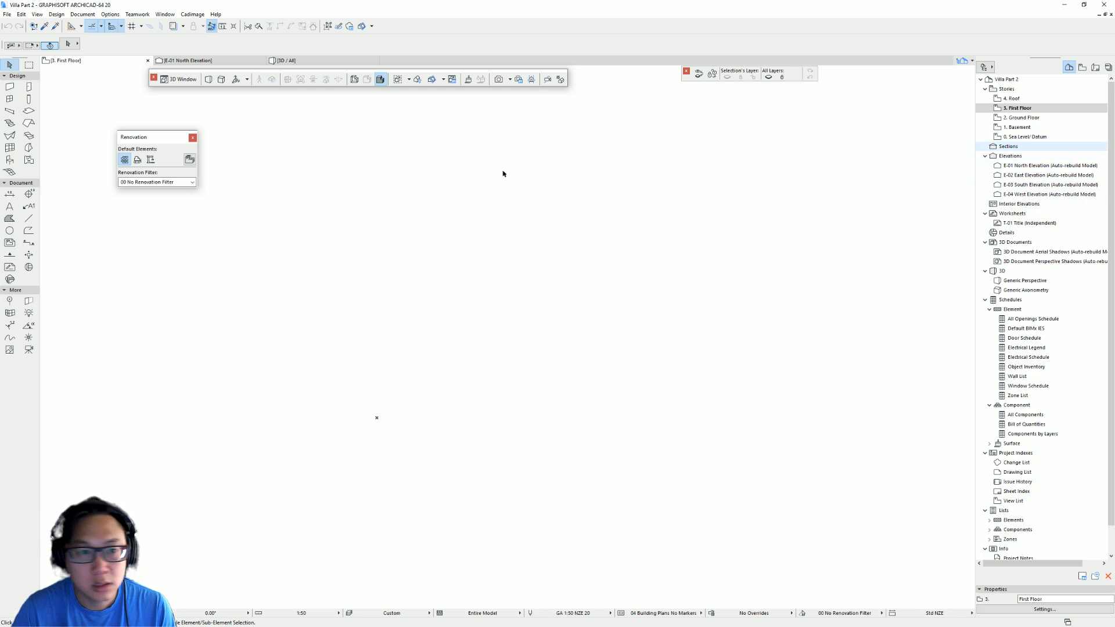
- Switch to the browser and browse the image search results for tugendhat villa section
key("alt+Tab")
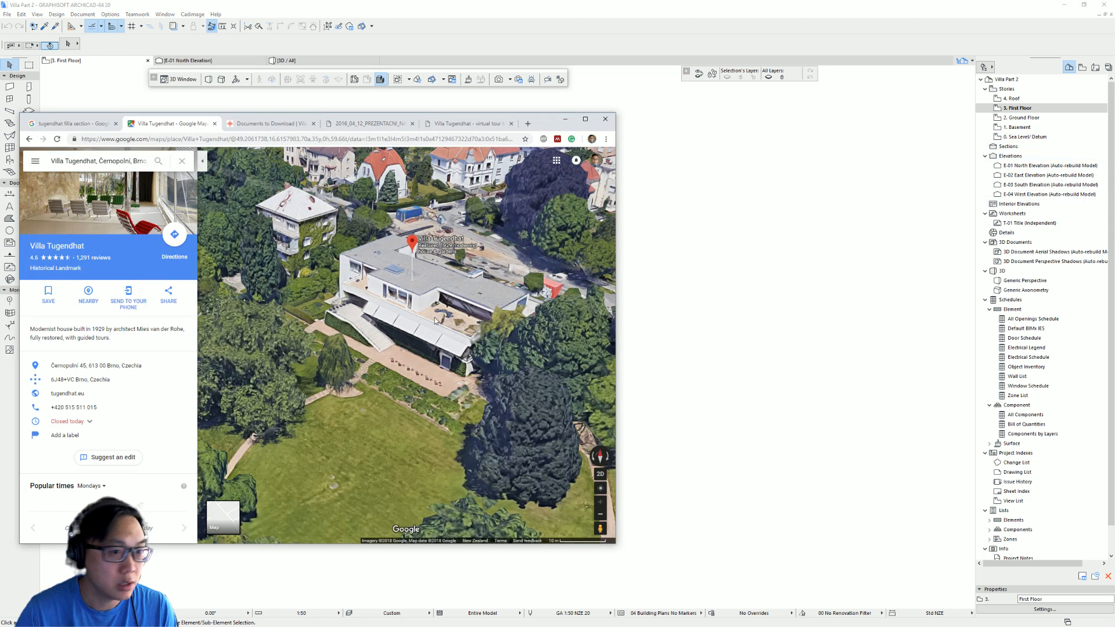
left_click(292, 127)
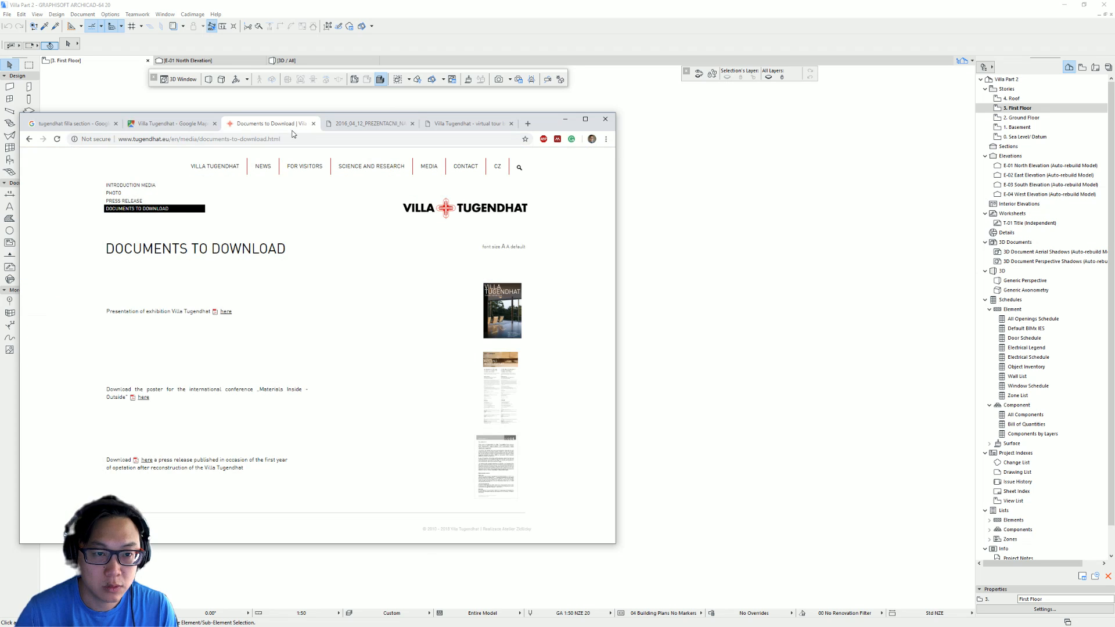
left_click(375, 123)
left_click(65, 124)
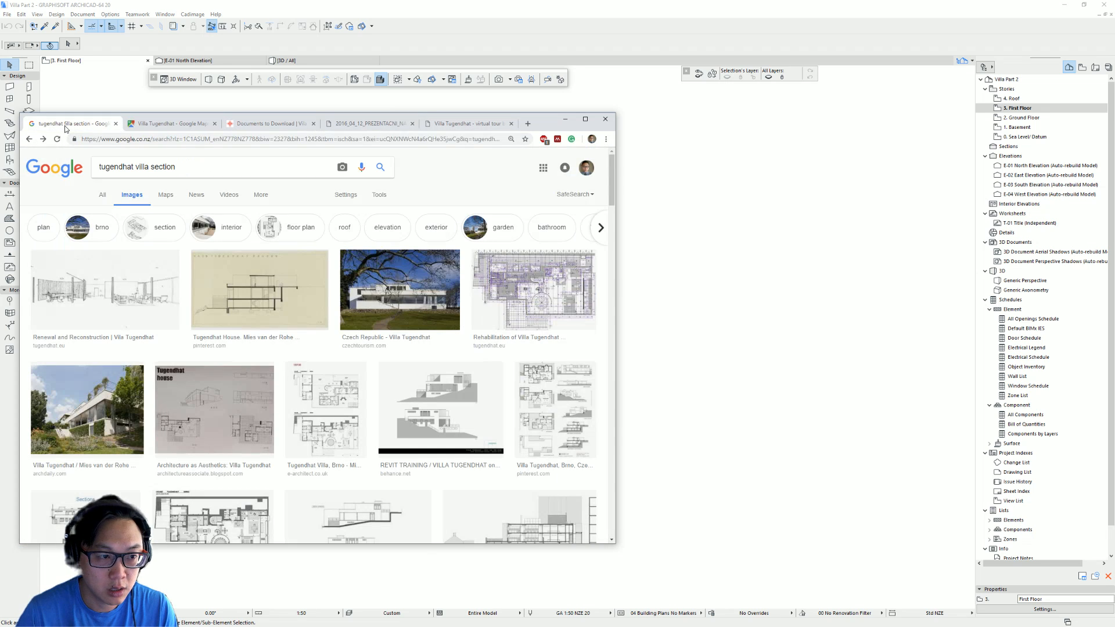
scroll(457, 427, "down", 3)
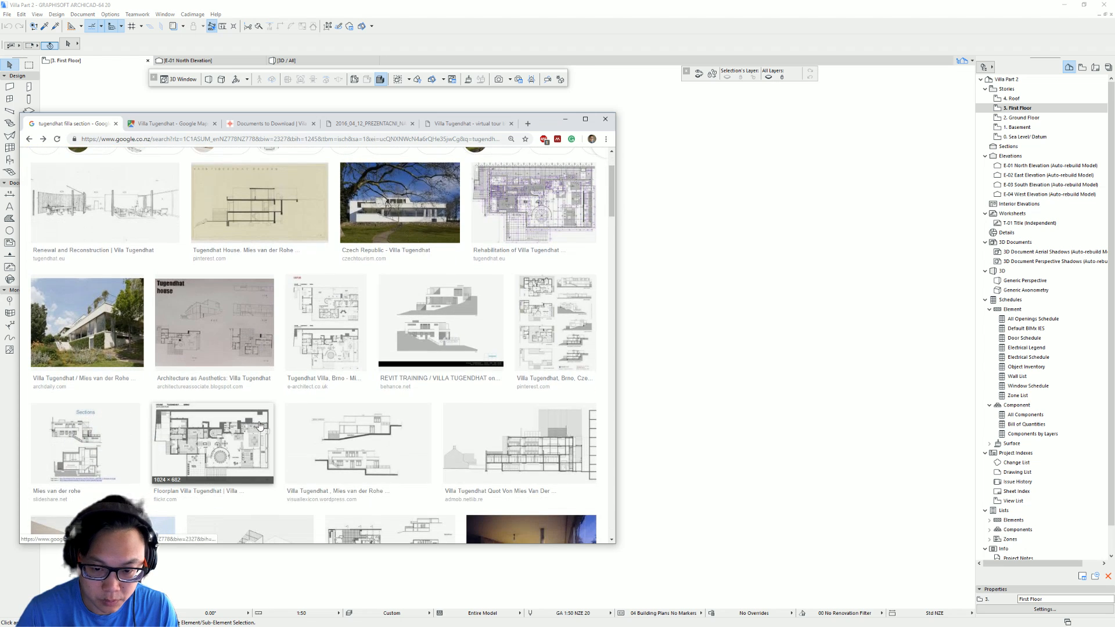
scroll(575, 325, "down", 3)
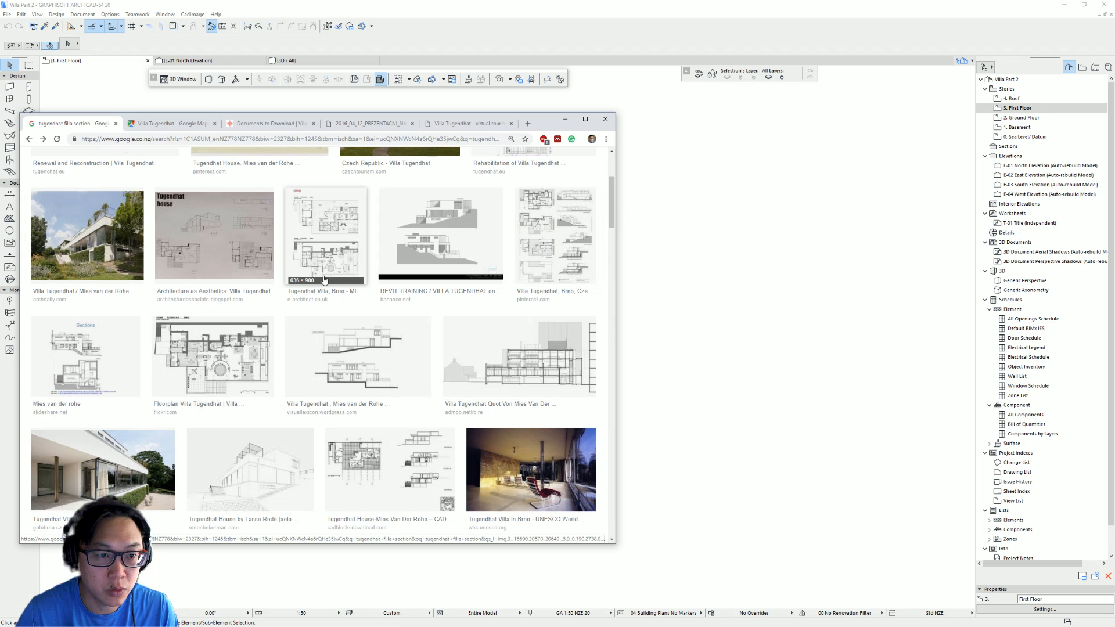
scroll(314, 215, "up", 6)
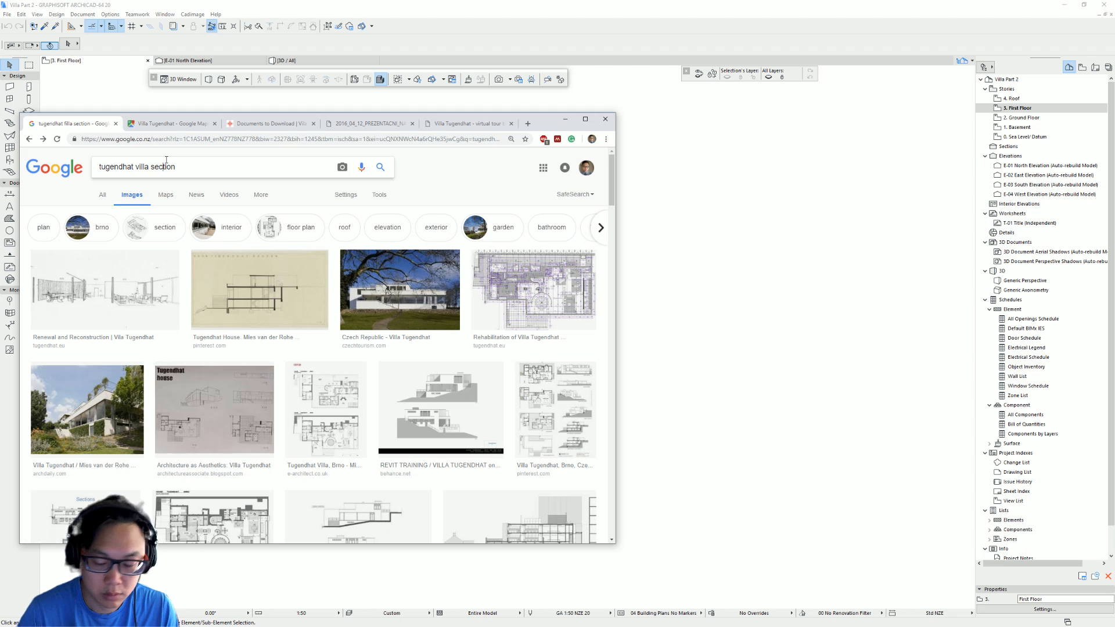
- Rerun the image search and filter the results to Large size
key("Return")
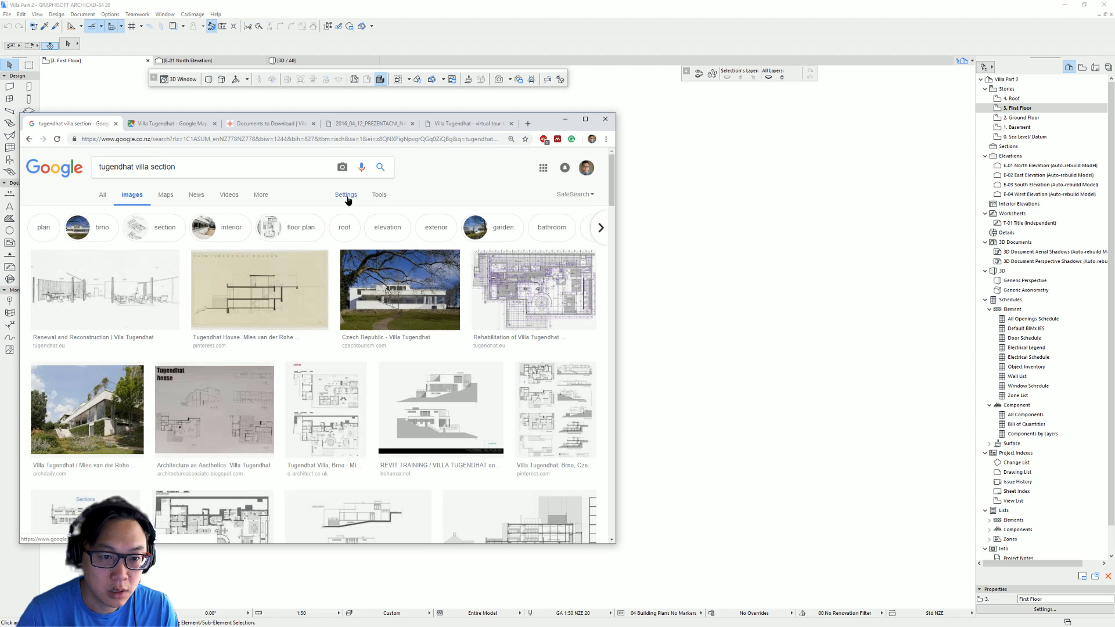
left_click(347, 196)
left_click(379, 194)
left_click(106, 213)
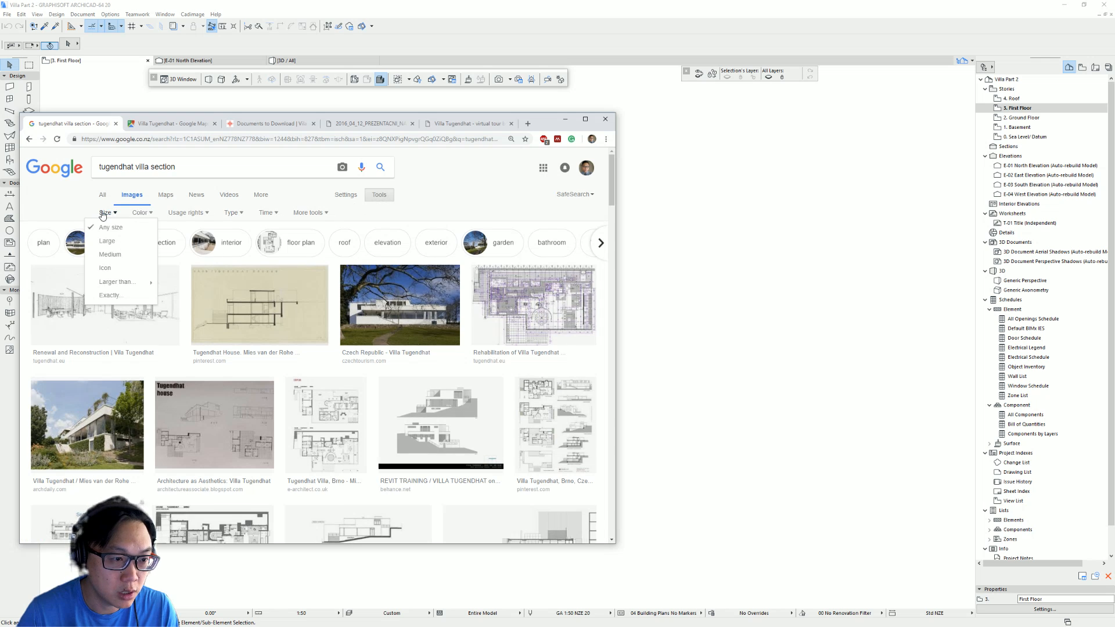
left_click(107, 240)
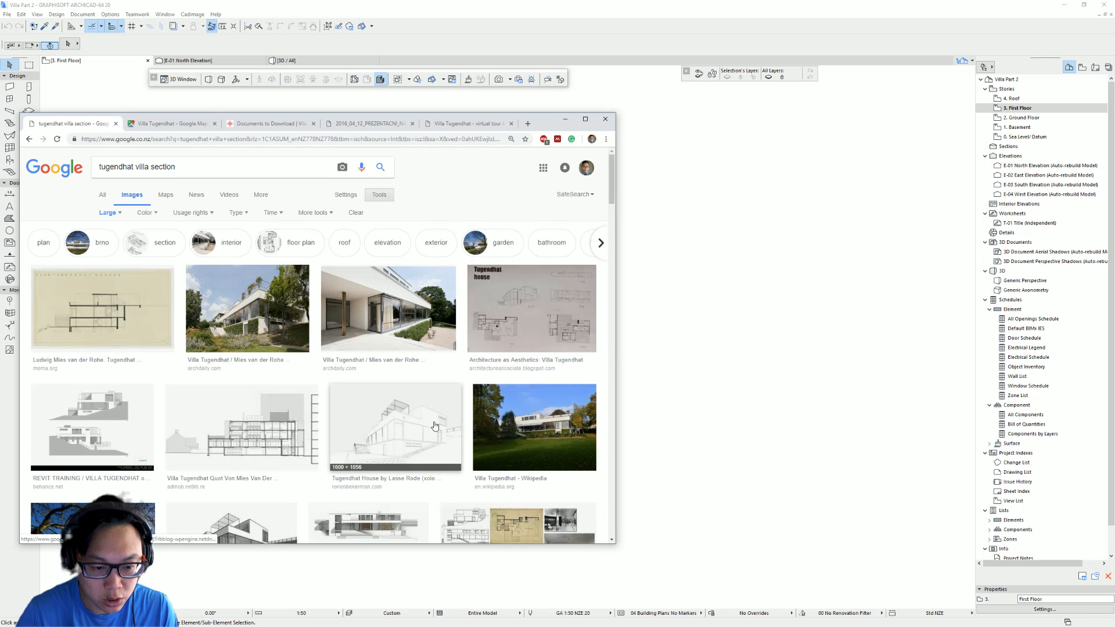
- Find the 2D Villa Tugendhat plans-and-sections drawing and open the image in a new tab
scroll(433, 424, "down", 6)
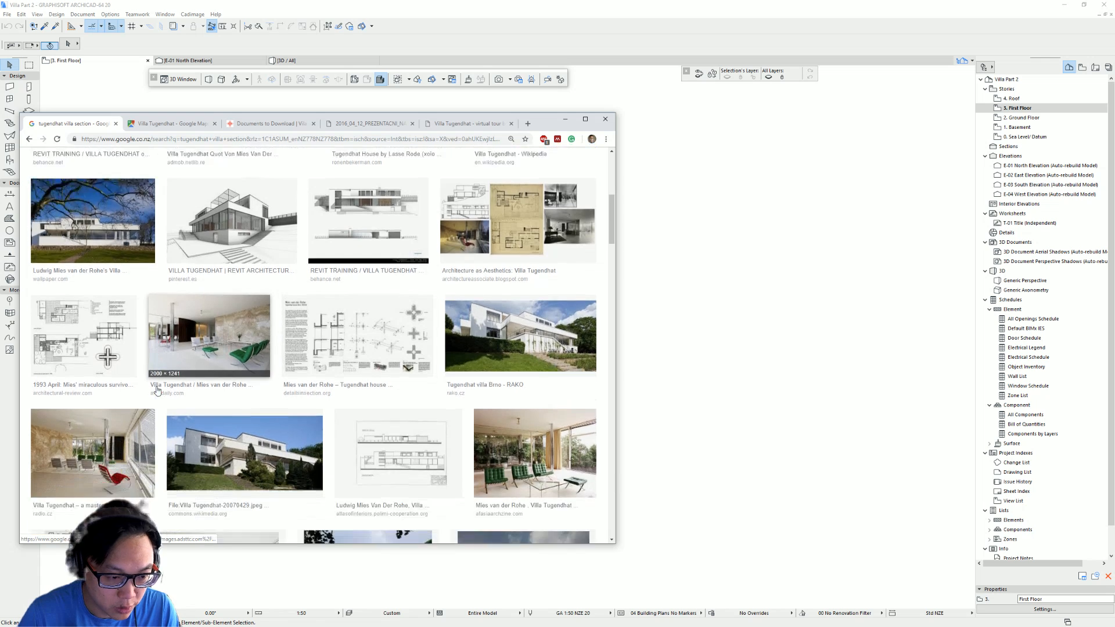
scroll(157, 390, "down", 4)
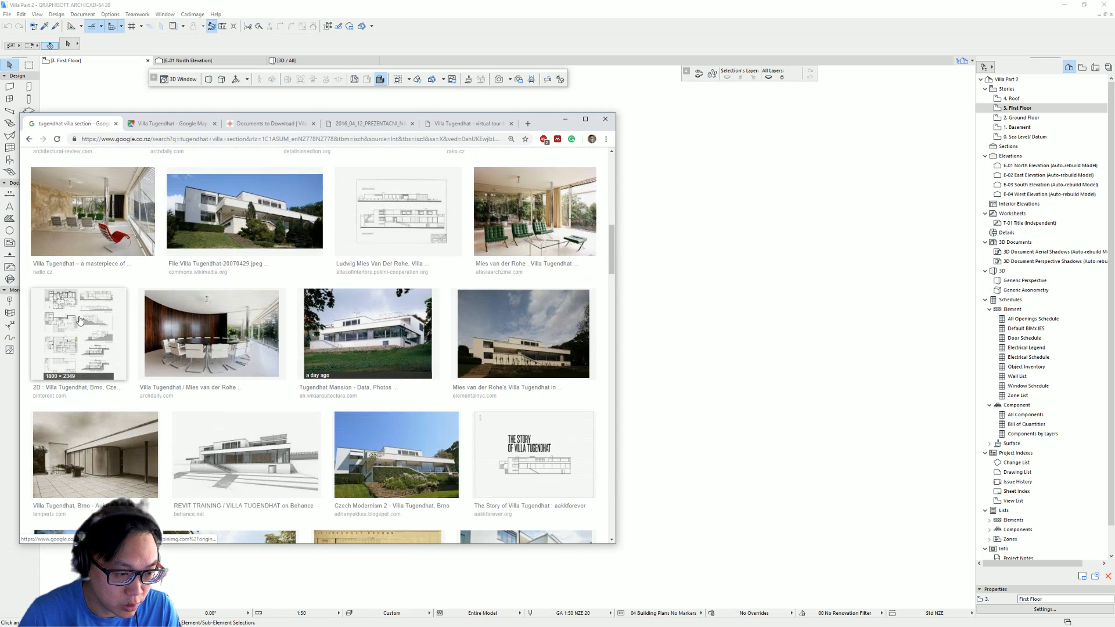
left_click(81, 321)
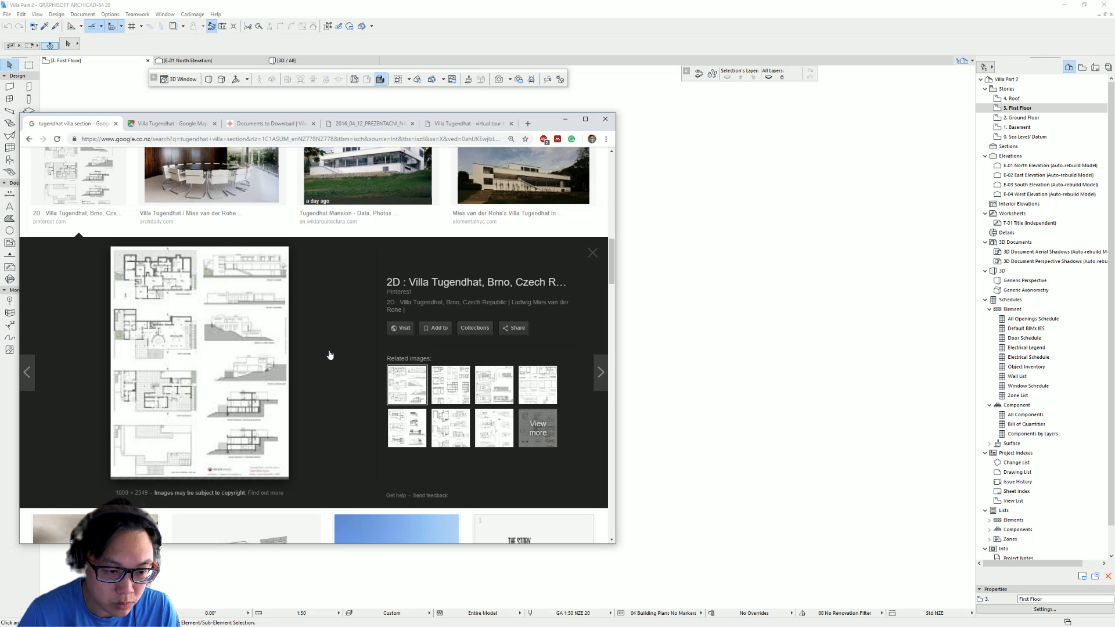
right_click(212, 308)
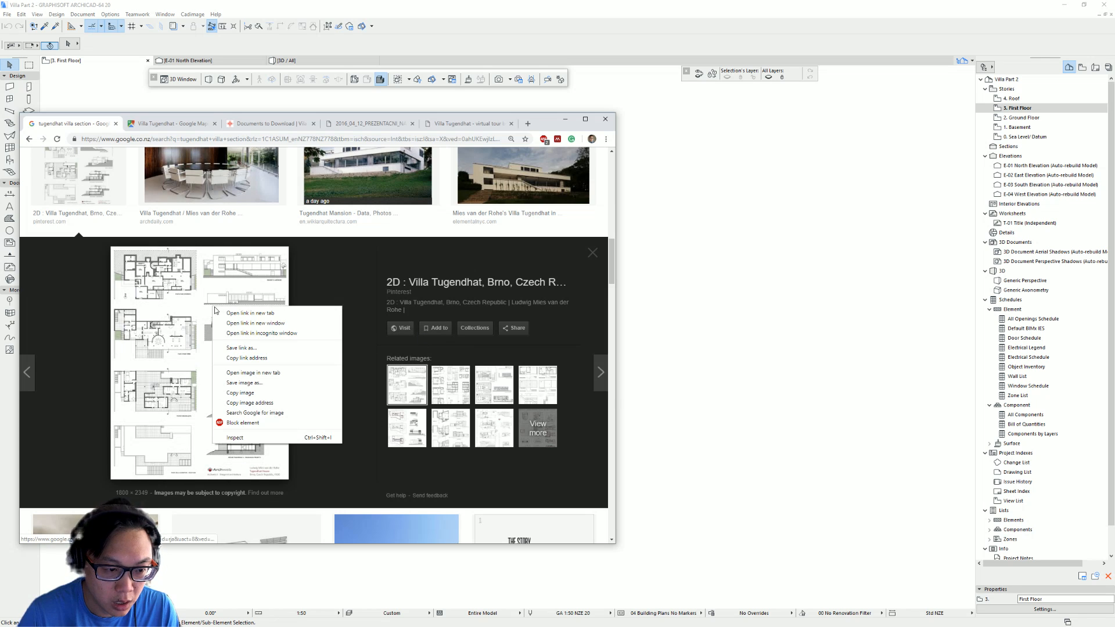
left_click(288, 375)
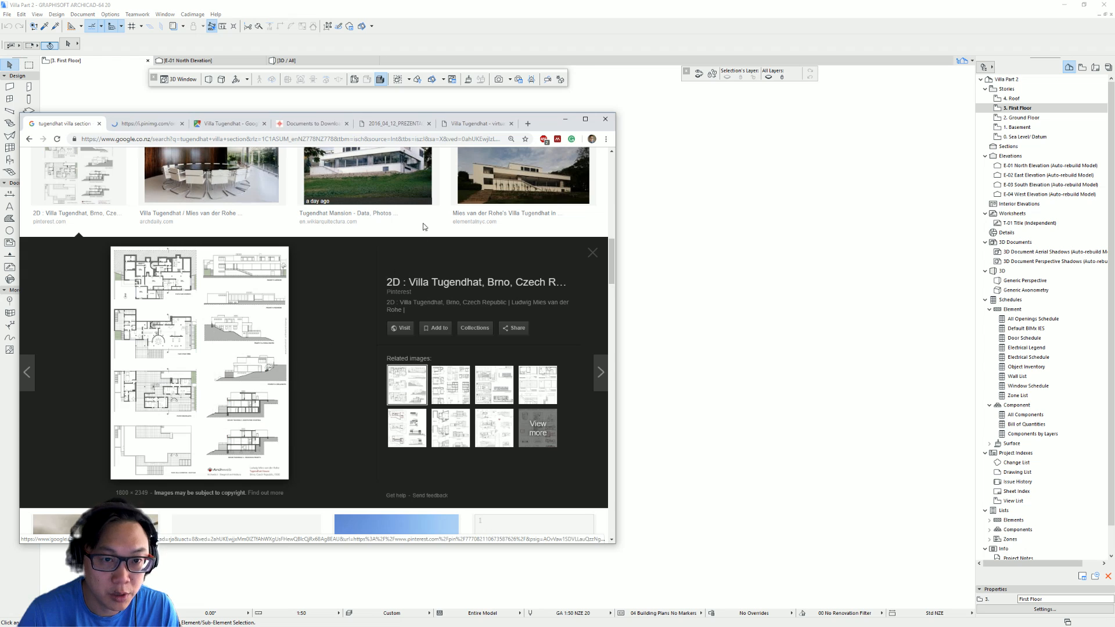
- Open the plans-and-sections drawing at full size and copy the image
left_click(140, 125)
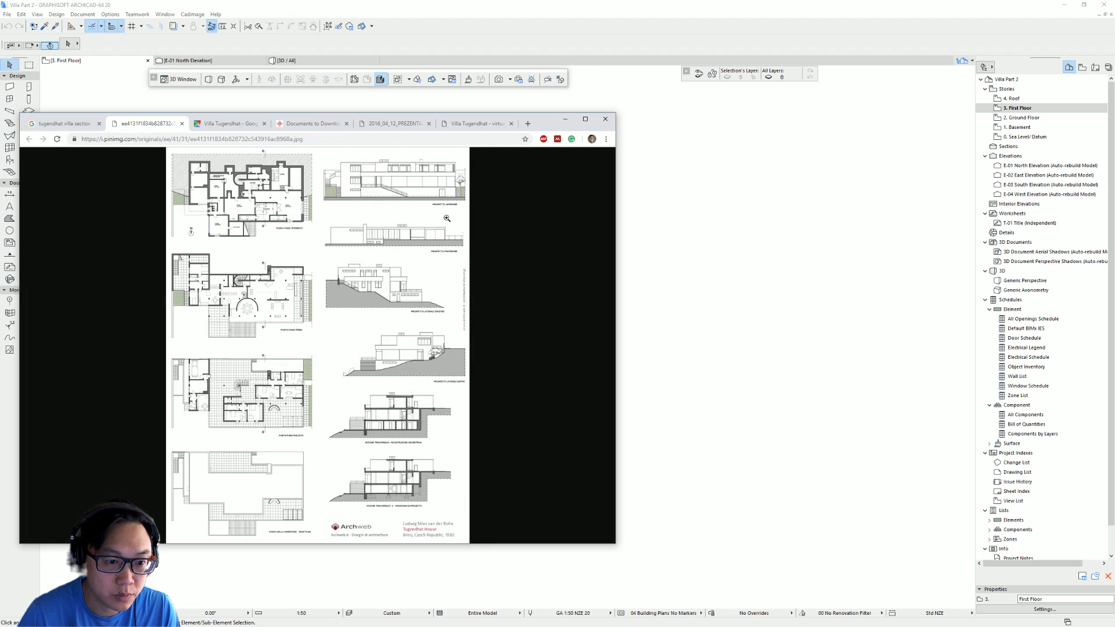
left_click(297, 281)
right_click(342, 290)
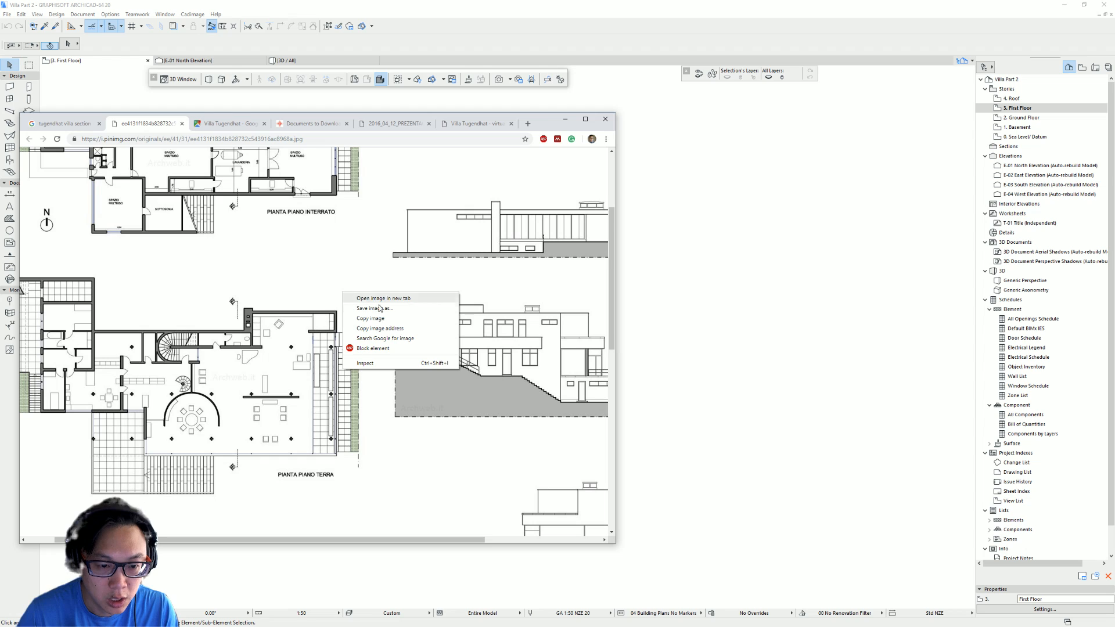
left_click(407, 323)
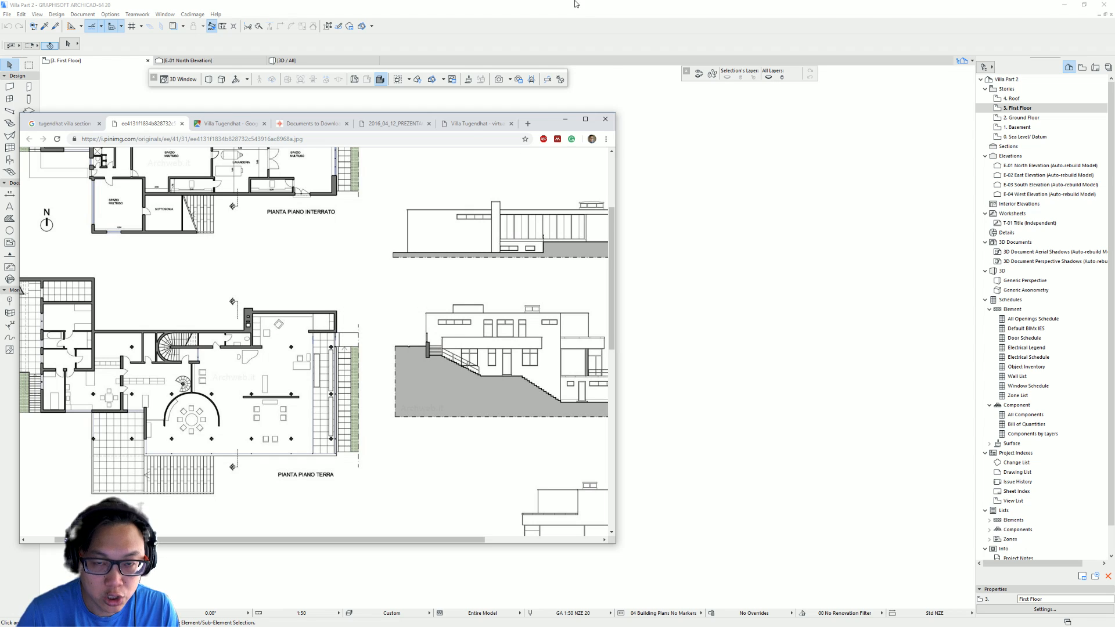
- Switch back to Archicad and paste the copied drawing into the First Floor plan
key("alt+Tab")
key("ctrl+v")
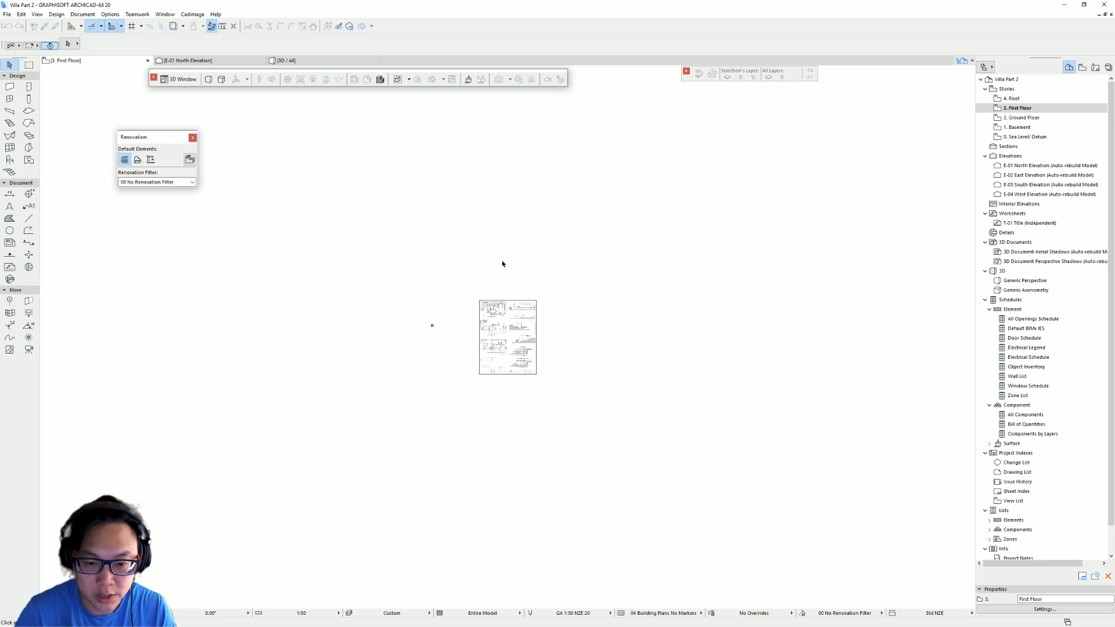
scroll(537, 326, "up", 5)
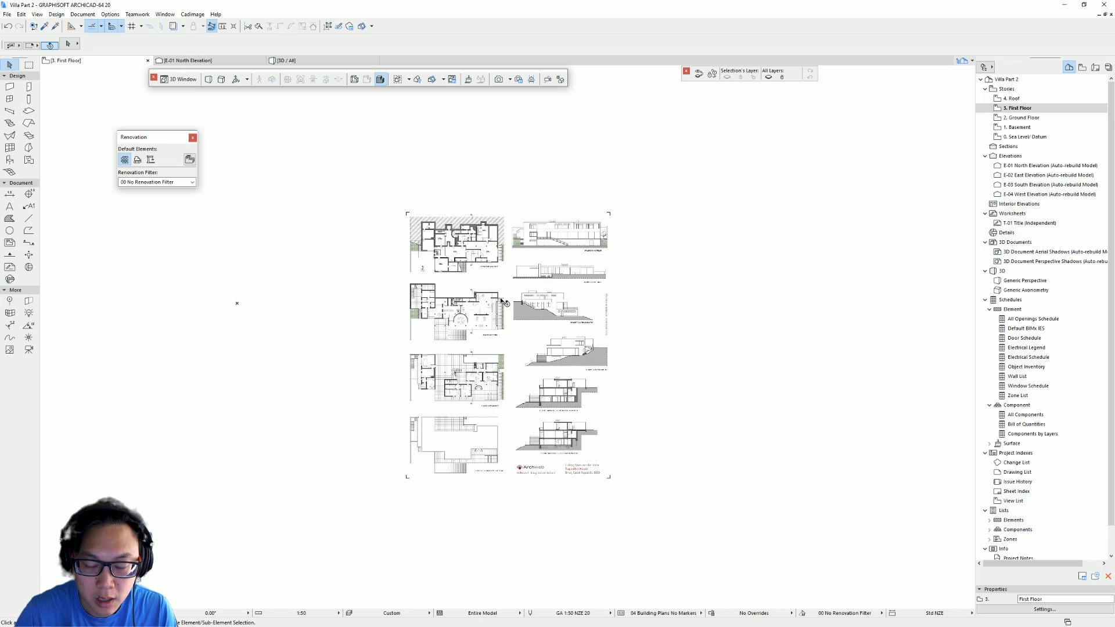
scroll(349, 286, "up", 1)
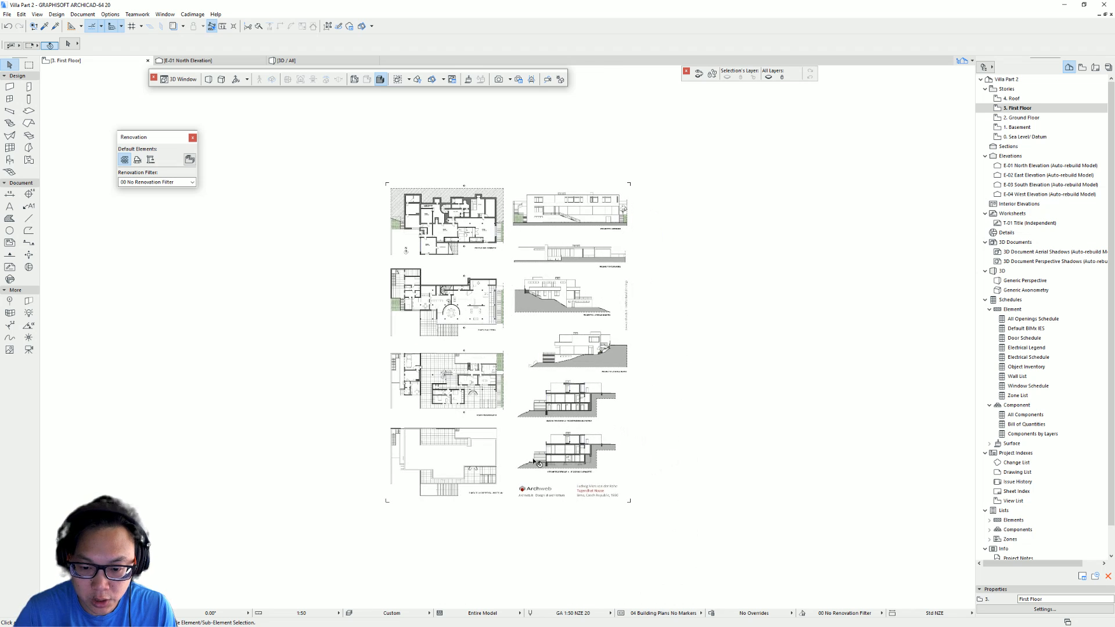
scroll(704, 465, "up", 1)
- Show the Ground Floor story as a trace reference beneath the First Floor plan and select the pasted drawing
left_click(1025, 118)
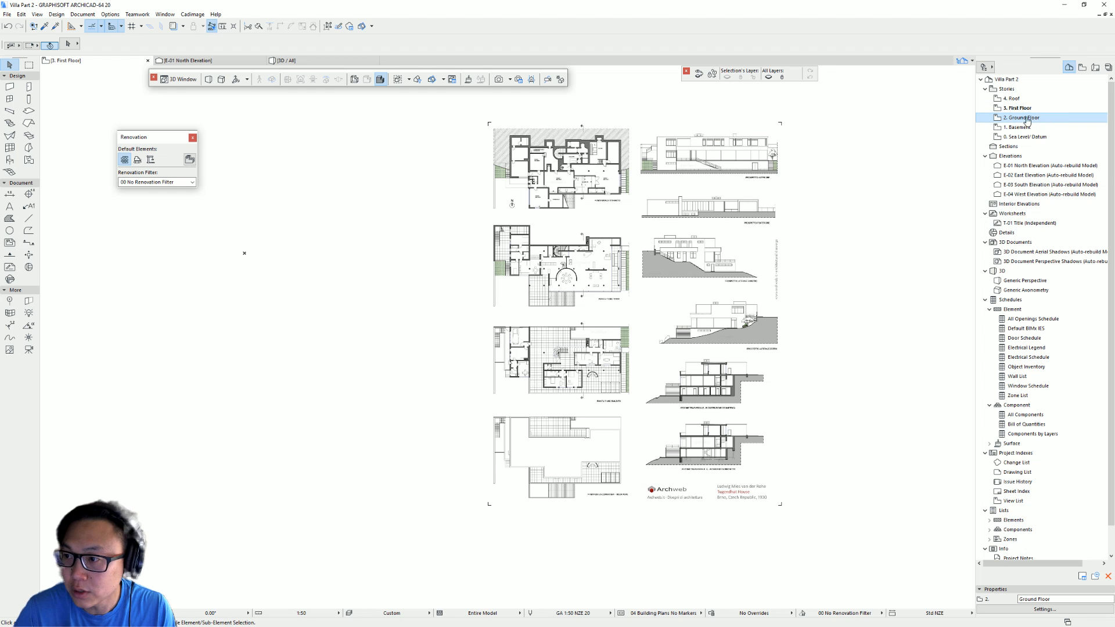
right_click(1041, 119)
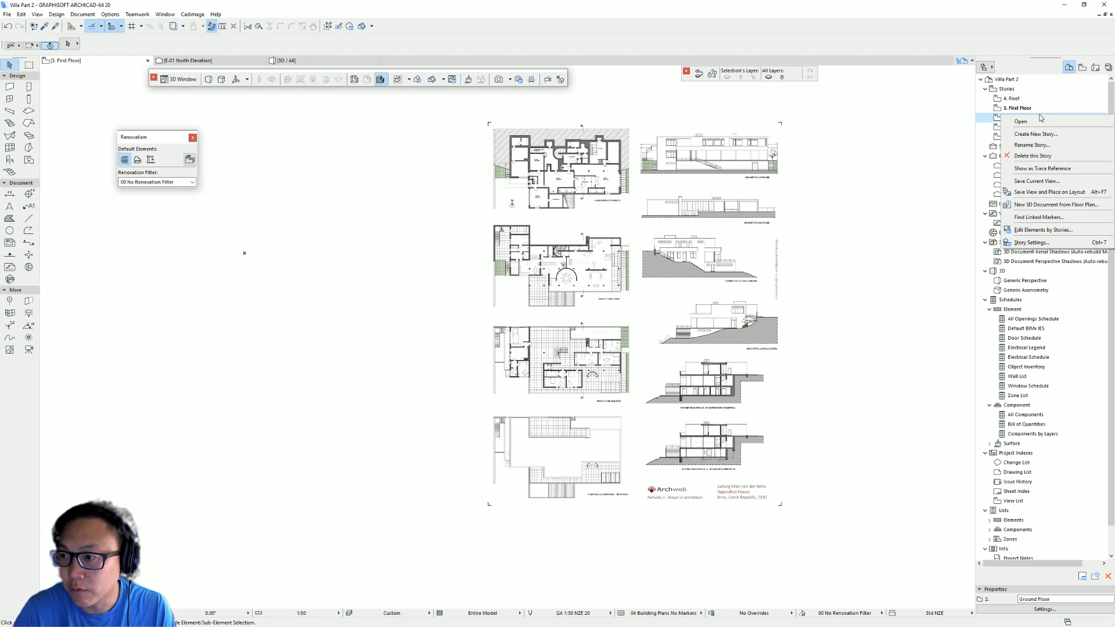
left_click(1068, 173)
scroll(284, 208, "up", 5)
scroll(285, 208, "left", 2)
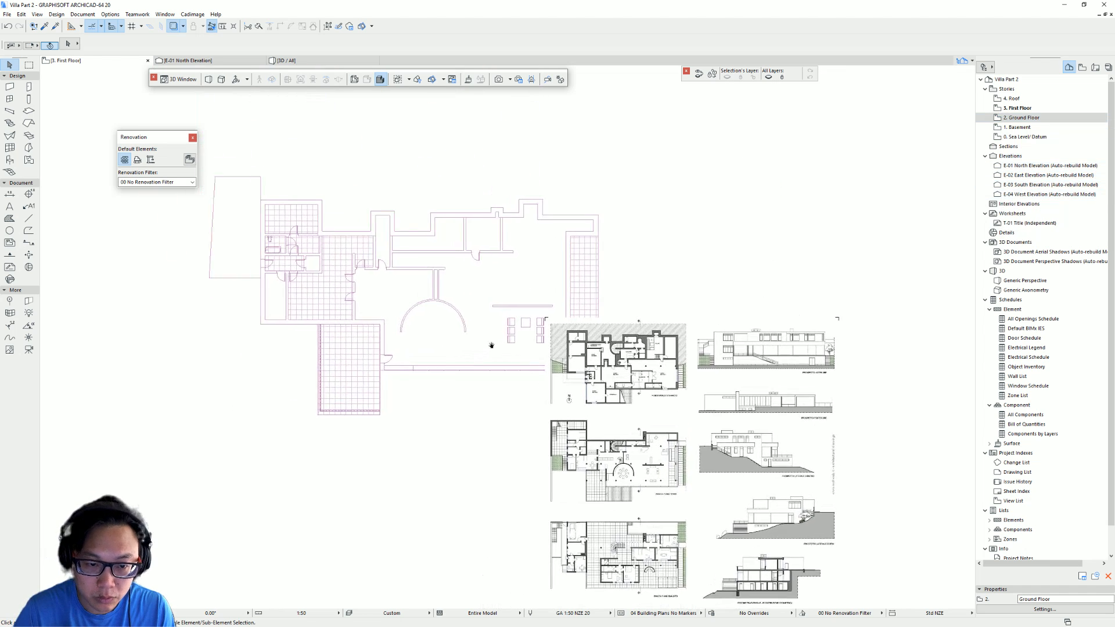
mouse_move(438, 211)
middle_mouse_down()
mouse_move(388, 204)
mouse_move(362, 167)
middle_mouse_up()
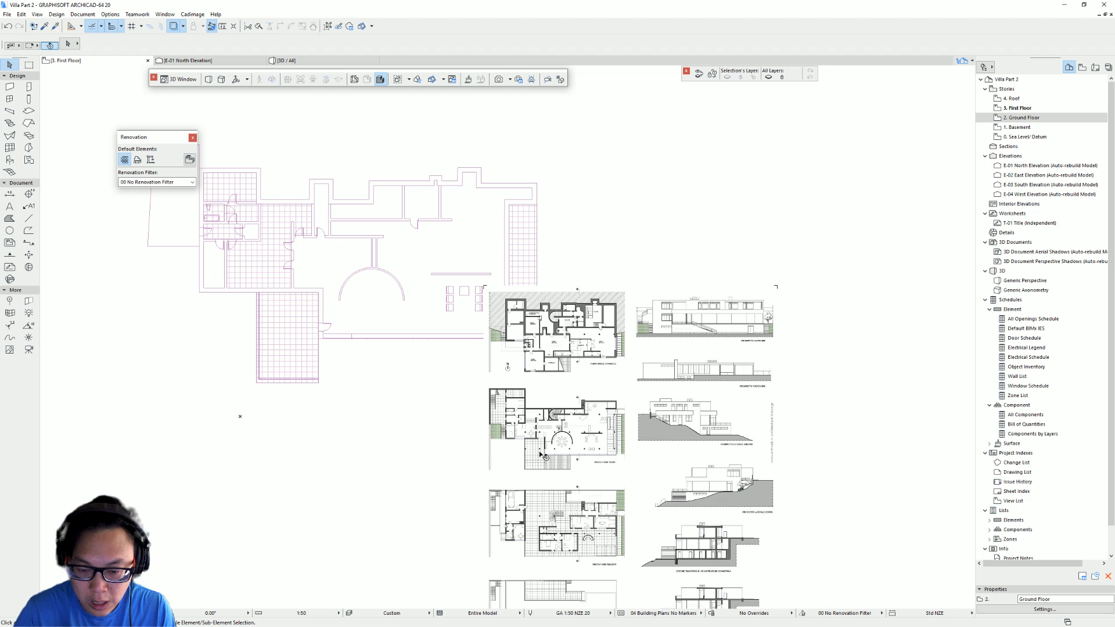
middle_click_drag(545, 457, 566, 427)
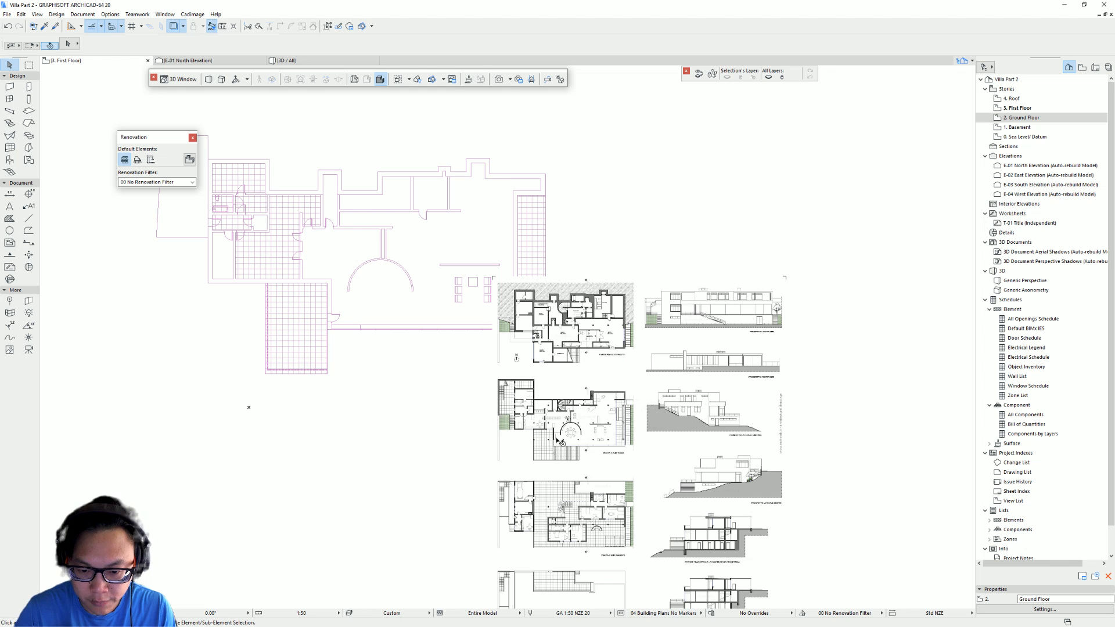
middle_click_drag(560, 443, 521, 390)
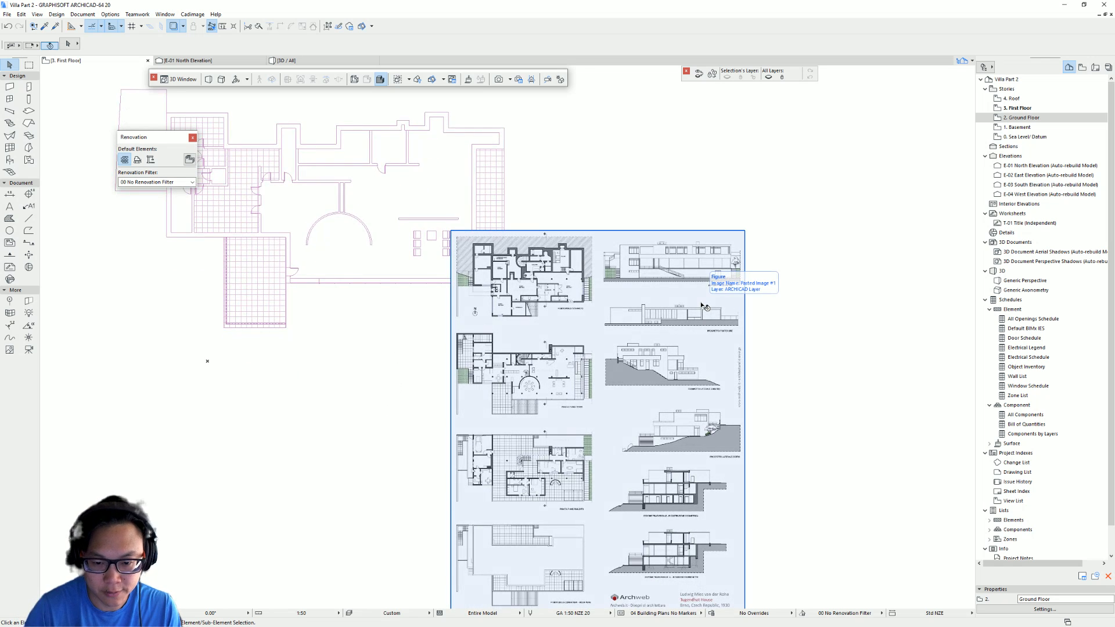
middle_click_drag(536, 197, 620, 202)
scroll(632, 292, "down", 2)
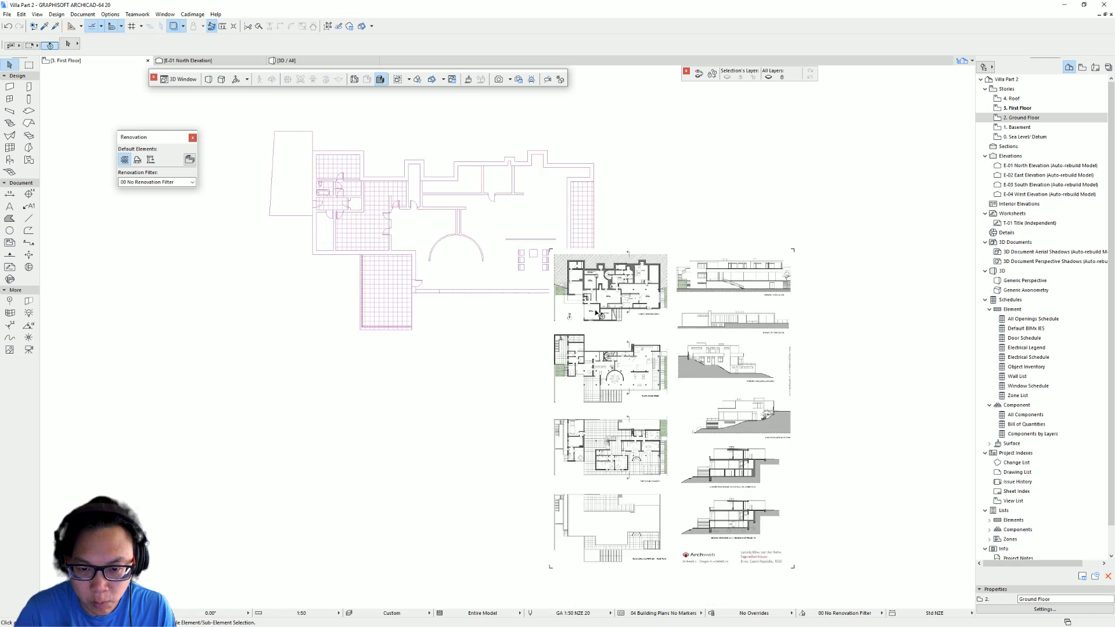
left_click_drag(606, 380, 678, 287)
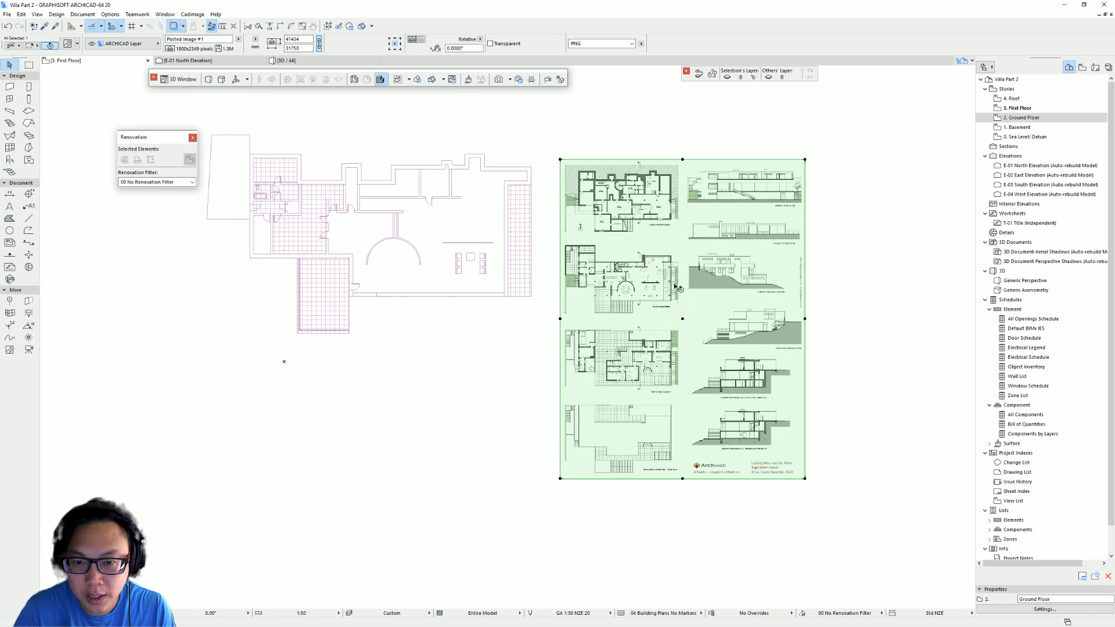
scroll(580, 250, "up", 2)
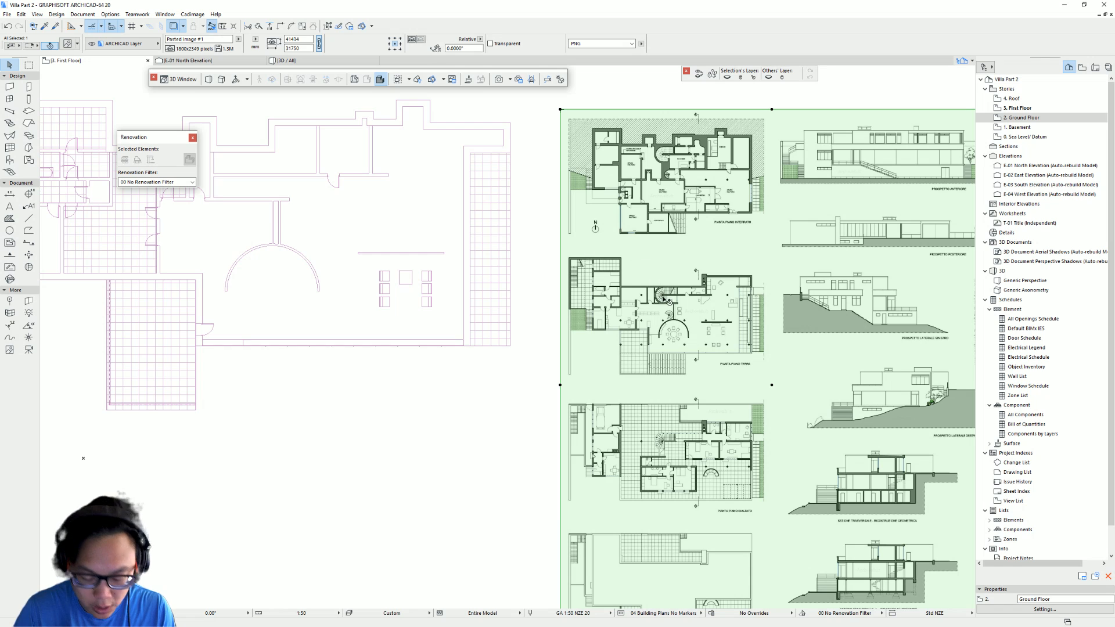
- Measure the length of the trace reference plan's top edge
key("m")
middle_click_drag(288, 196, 486, 315)
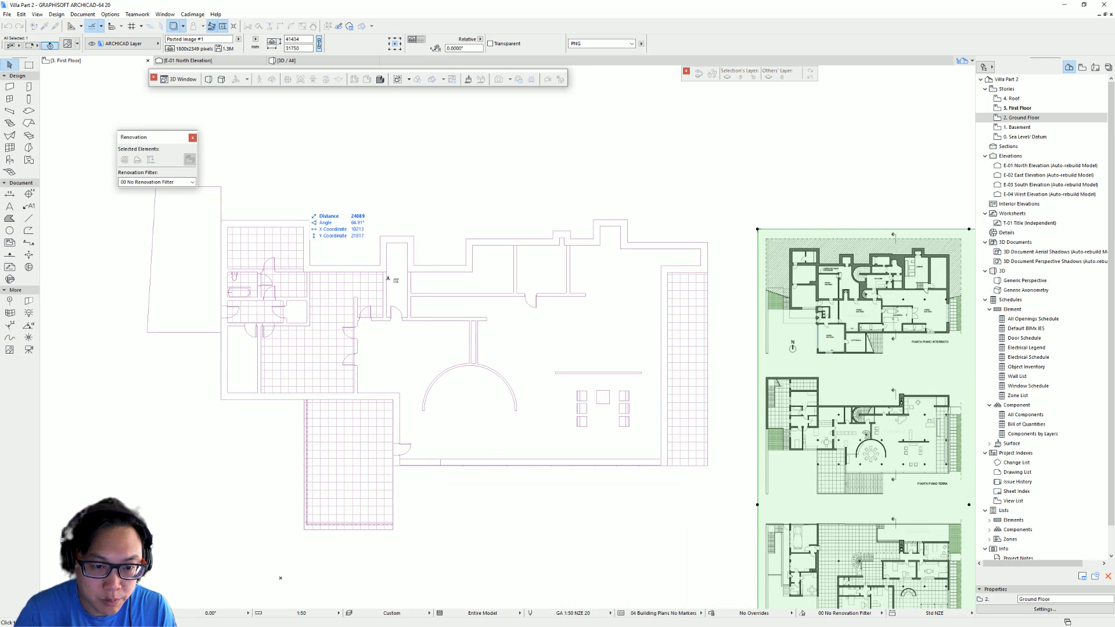
left_click(221, 220)
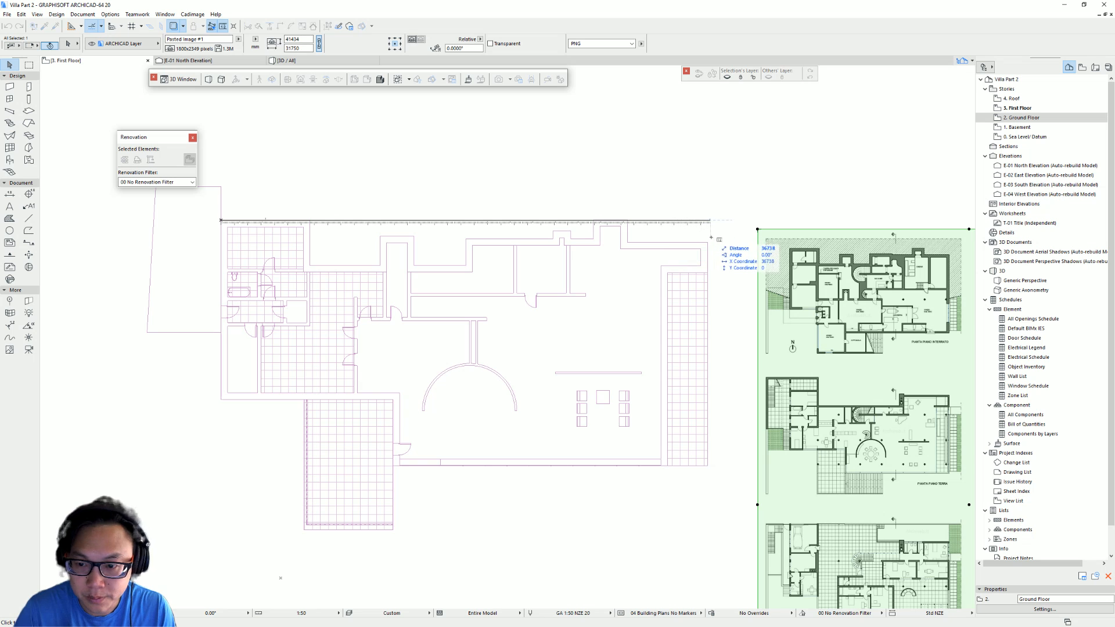
middle_click_drag(699, 230, 630, 239)
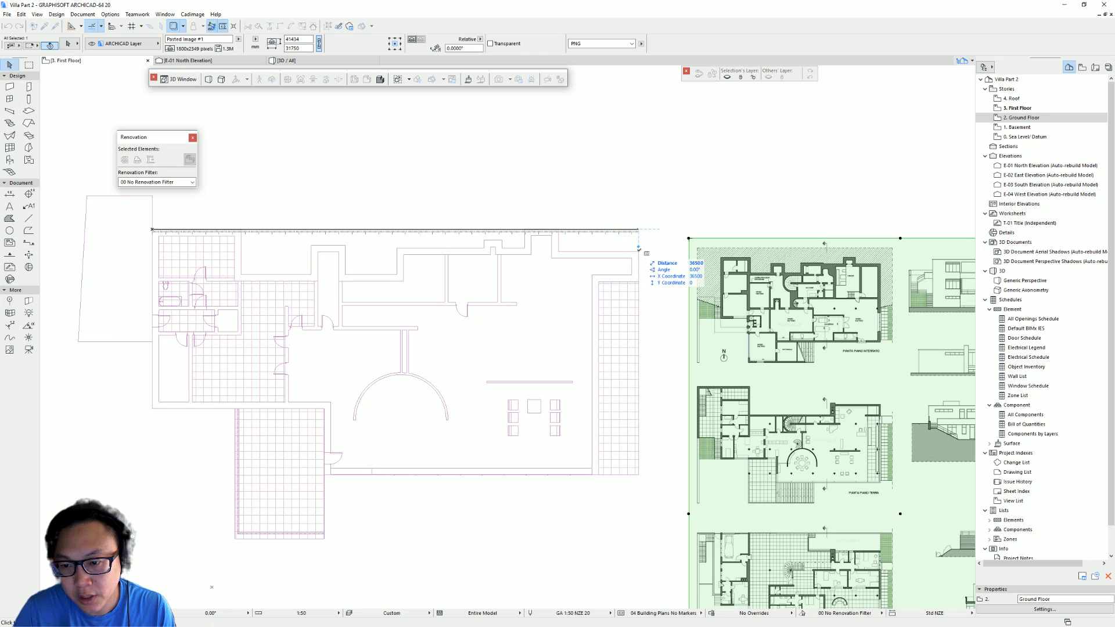
key("Escape")
- Resize the pasted drawing graphically so the ground floor plan's top edge measures 36500
middle_click_drag(681, 280, 465, 194)
mouse_move(679, 402)
middle_mouse_down()
mouse_move(603, 373)
mouse_move(587, 354)
middle_mouse_up()
middle_click_drag(427, 421, 602, 415)
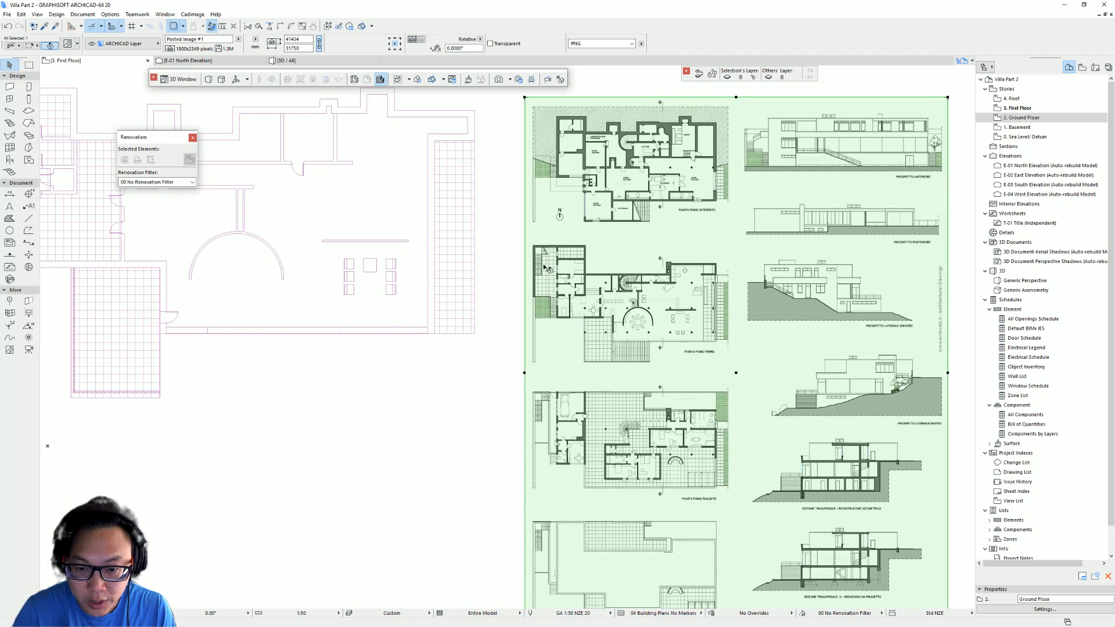
scroll(546, 268, "down", 2)
middle_click_drag(543, 256, 551, 300)
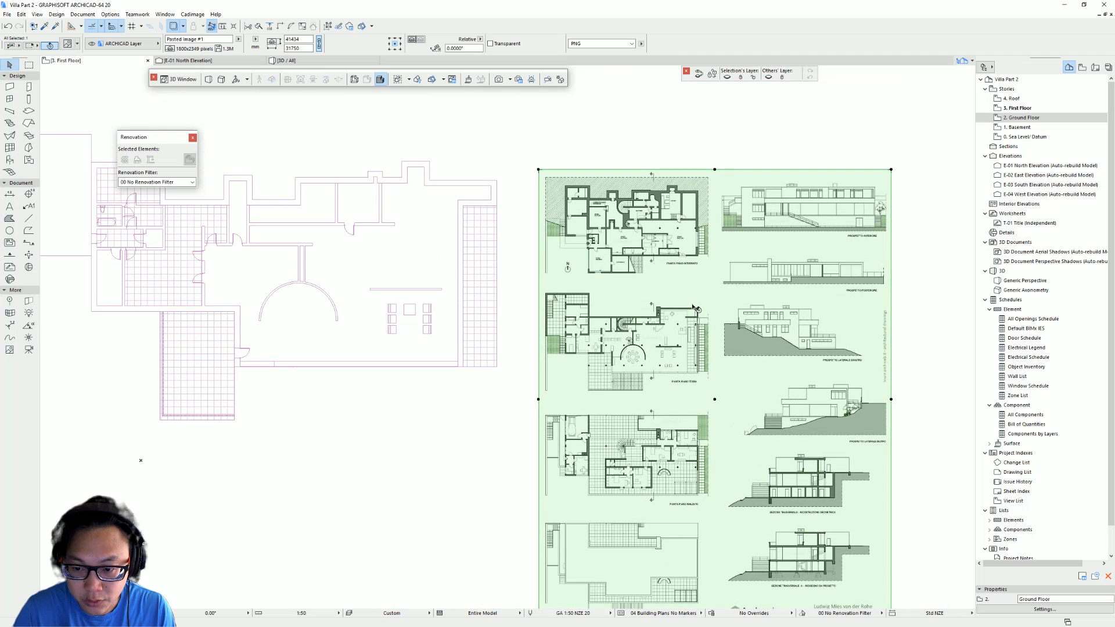
scroll(695, 308, "up", 2)
middle_click_drag(739, 266, 648, 281)
key("ctrl+k")
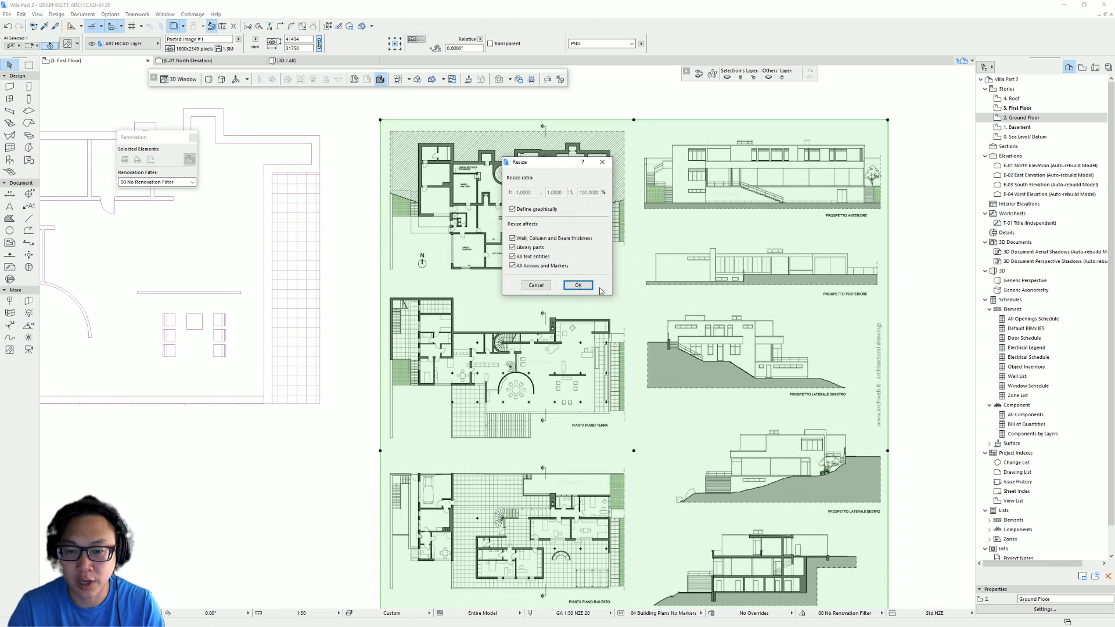
left_click(578, 285)
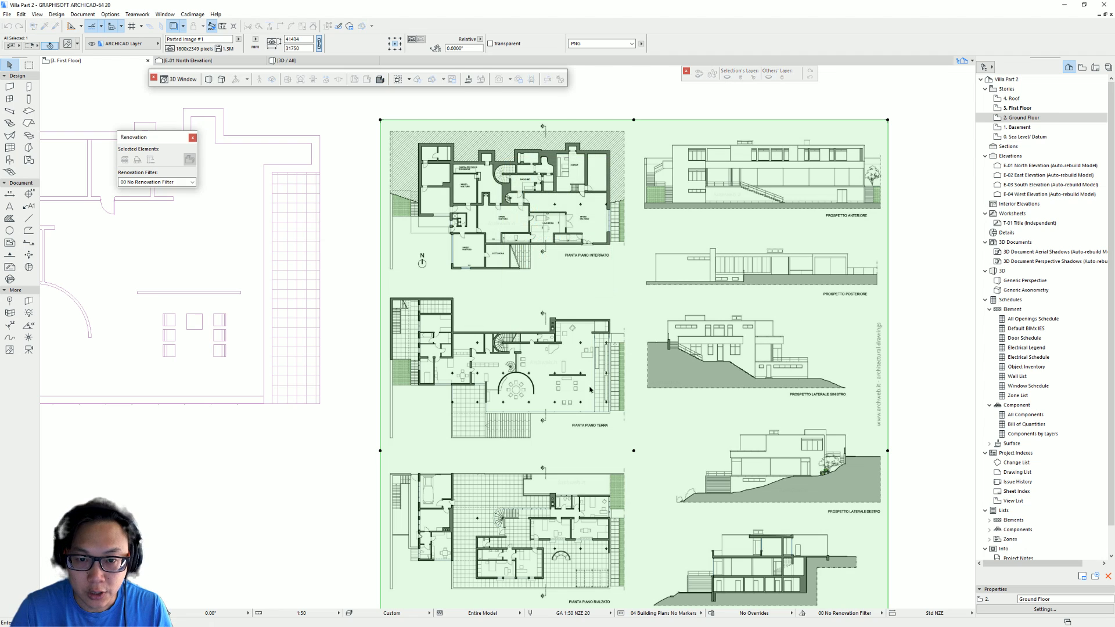
scroll(521, 342, "up", 3)
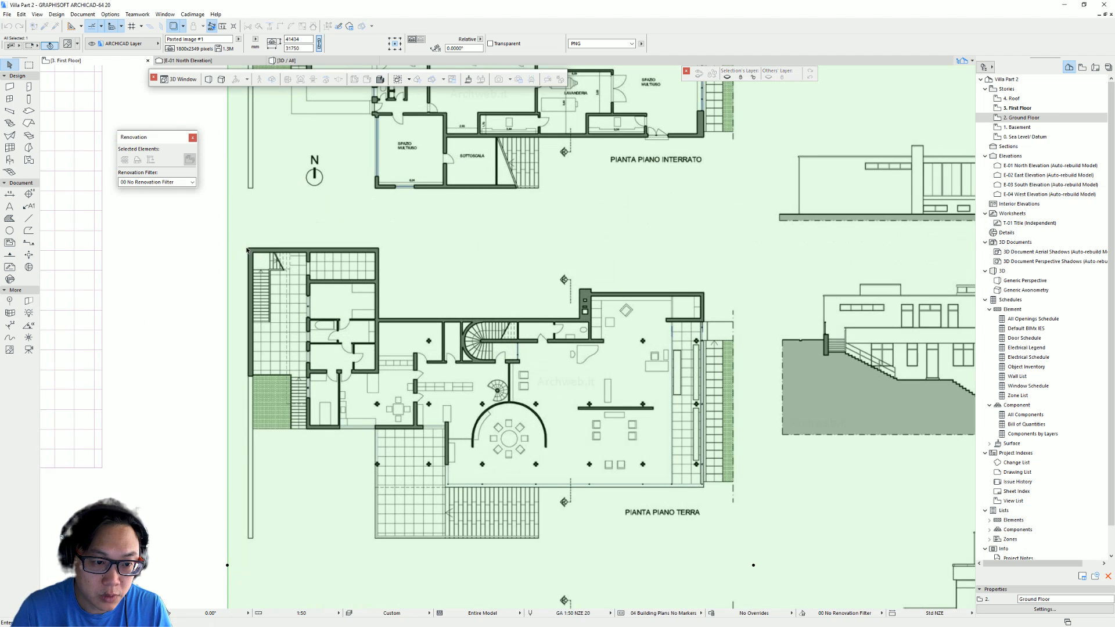
left_click(248, 248)
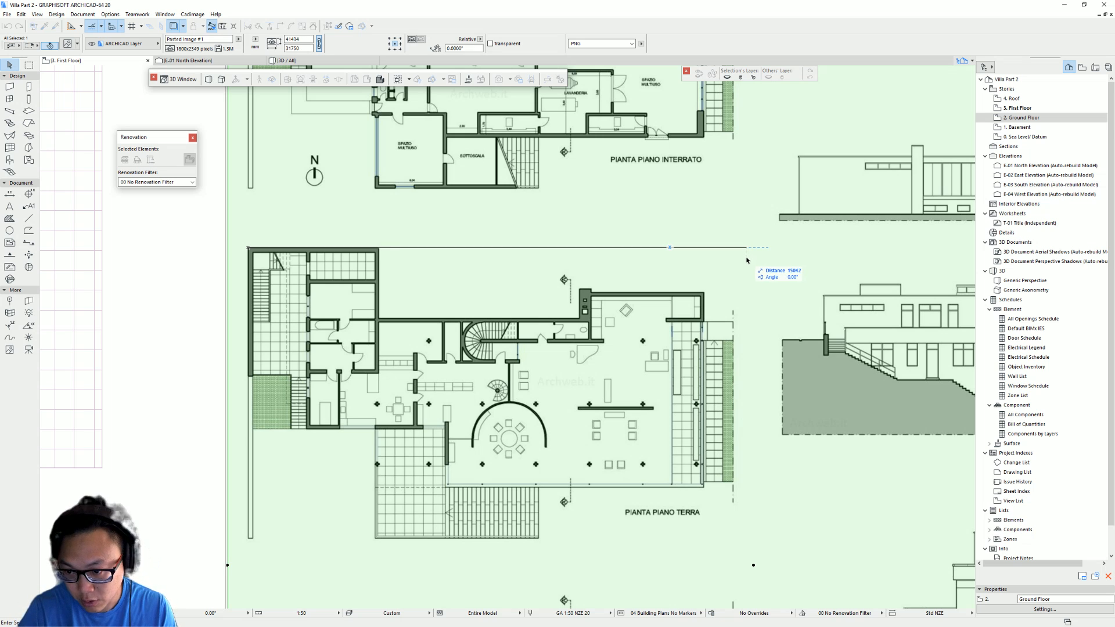
type("365")
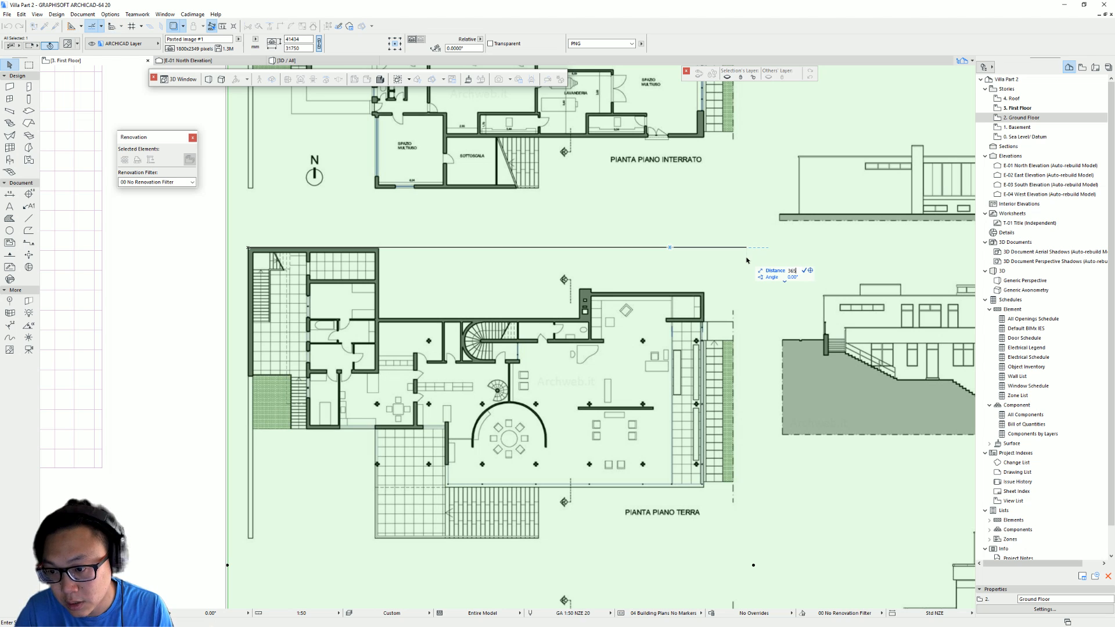
type("00")
key("Return")
- Move the pasted drawing so the raised-floor plan's corner sits on the matching corner of the trace reference
scroll(687, 178, "down", 5)
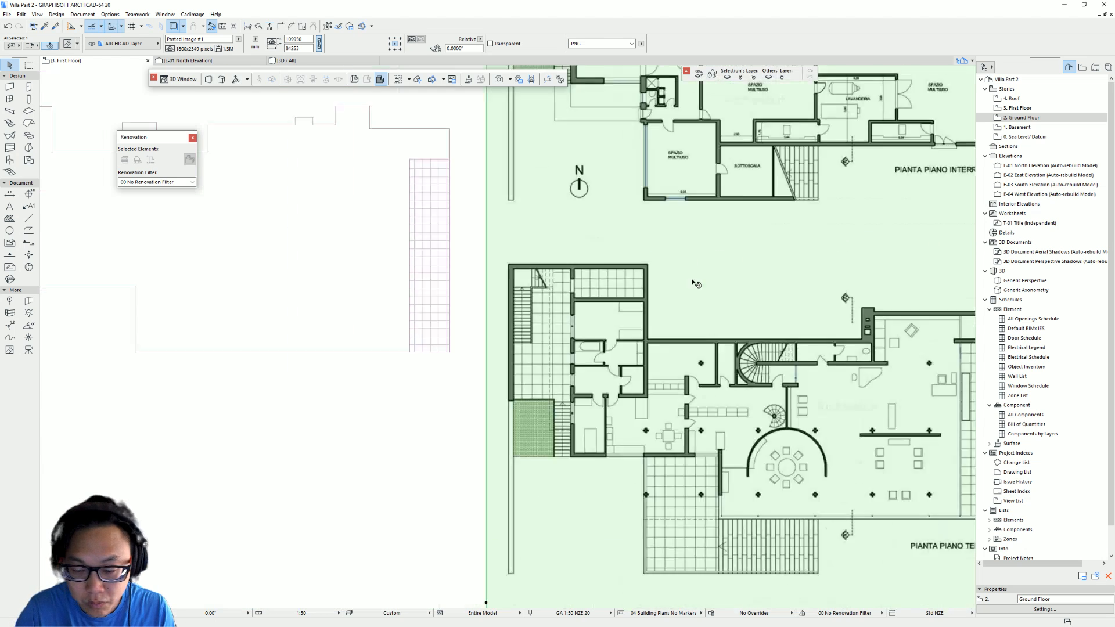
scroll(715, 316, "up", 5)
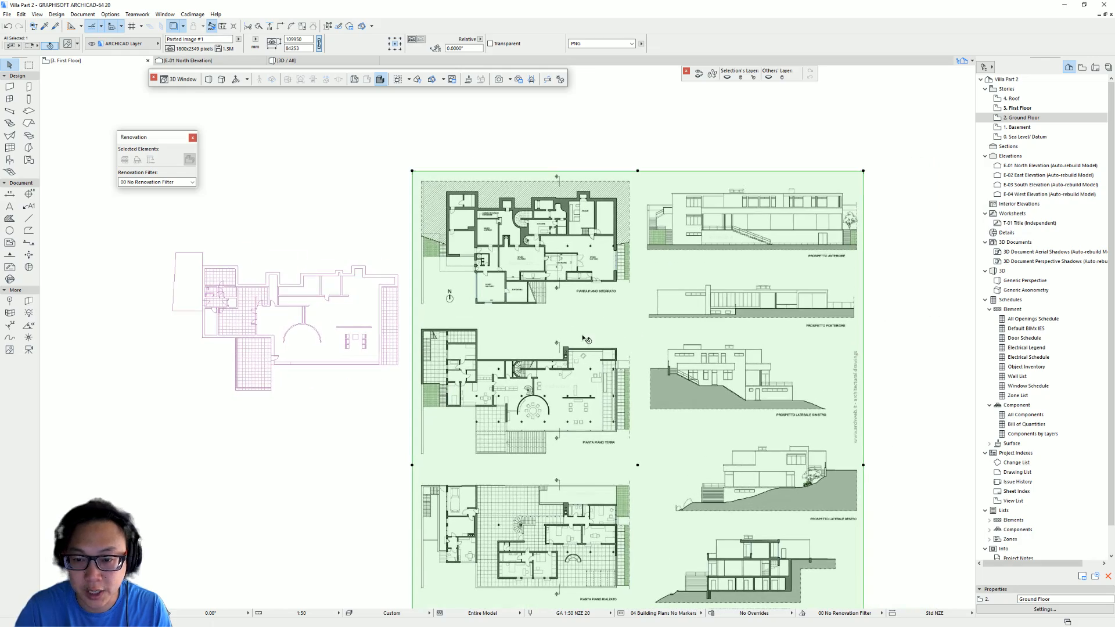
scroll(649, 276, "down", 4)
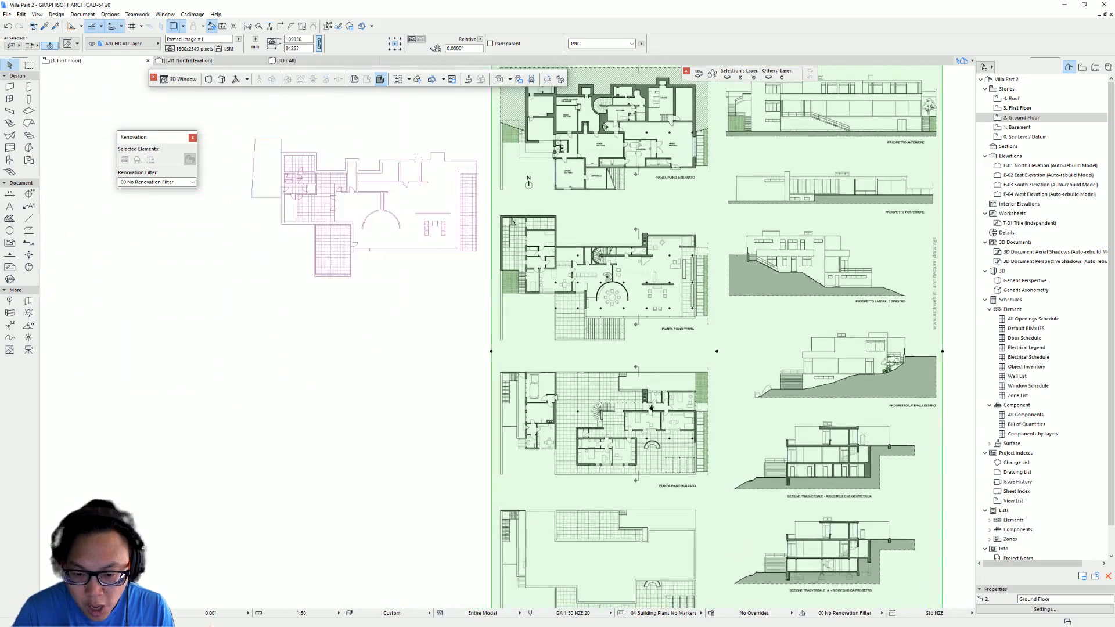
left_click_drag(567, 501, 566, 265)
middle_click_drag(523, 223, 525, 229)
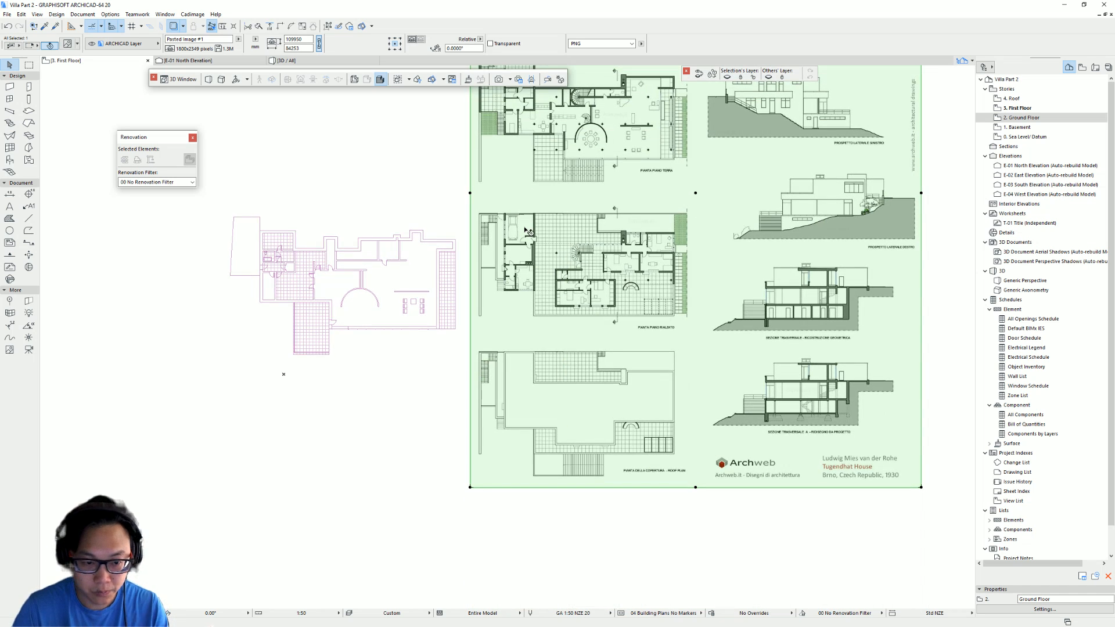
scroll(658, 290, "up", 2)
middle_click_drag(459, 233, 555, 249)
scroll(531, 213, "up", 1)
middle_click_drag(530, 214, 565, 181)
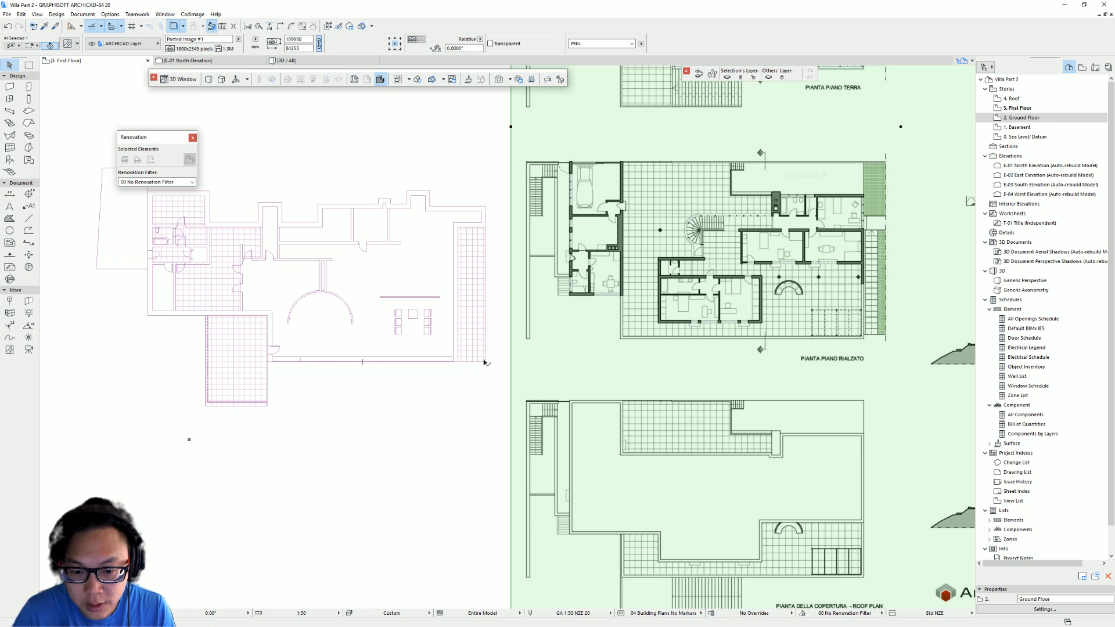
key("ctrl+d")
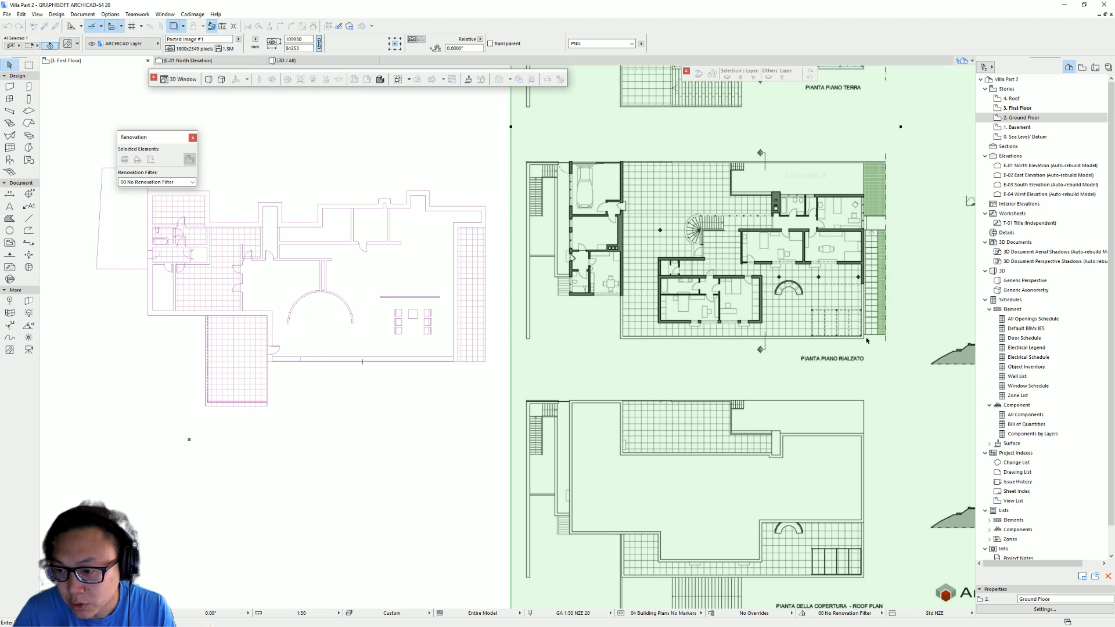
left_click(864, 341)
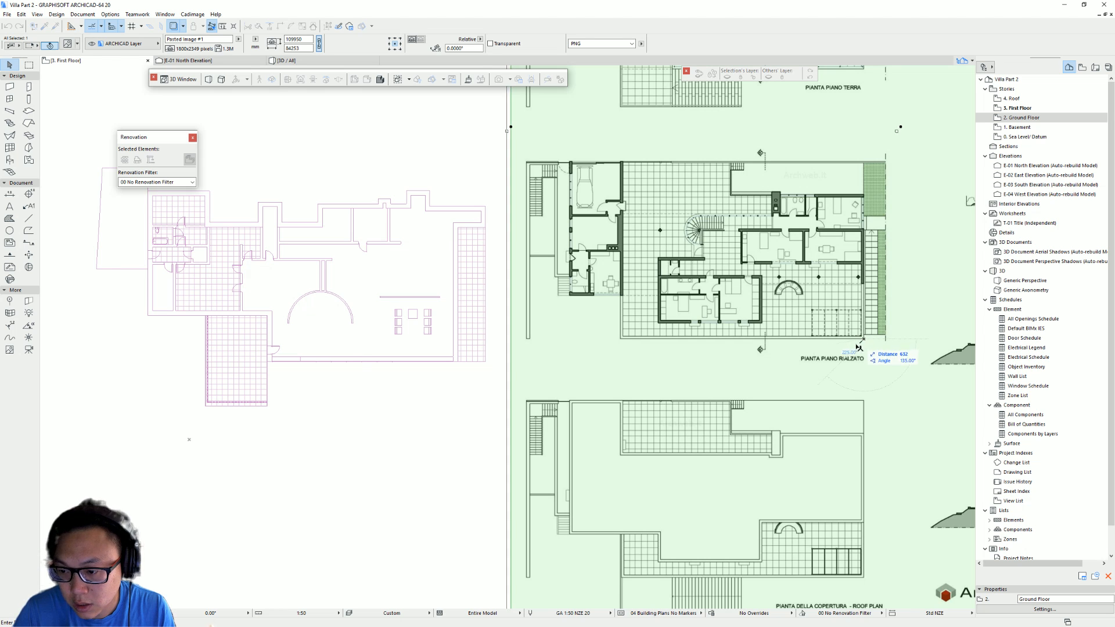
left_click(486, 363)
middle_click_drag(456, 358, 650, 365)
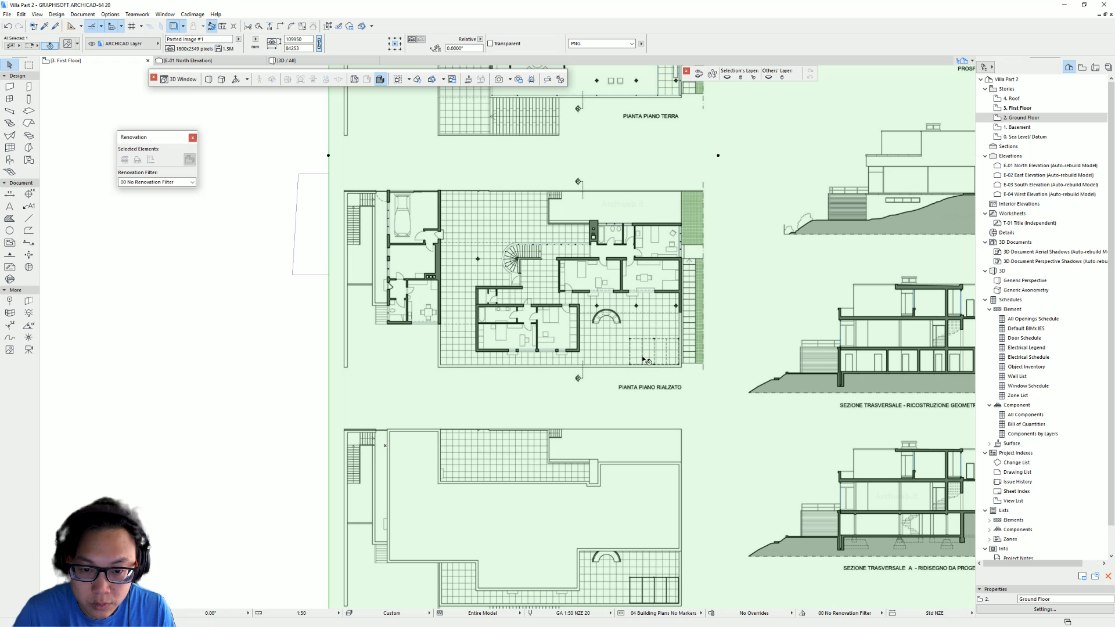
key("Escape")
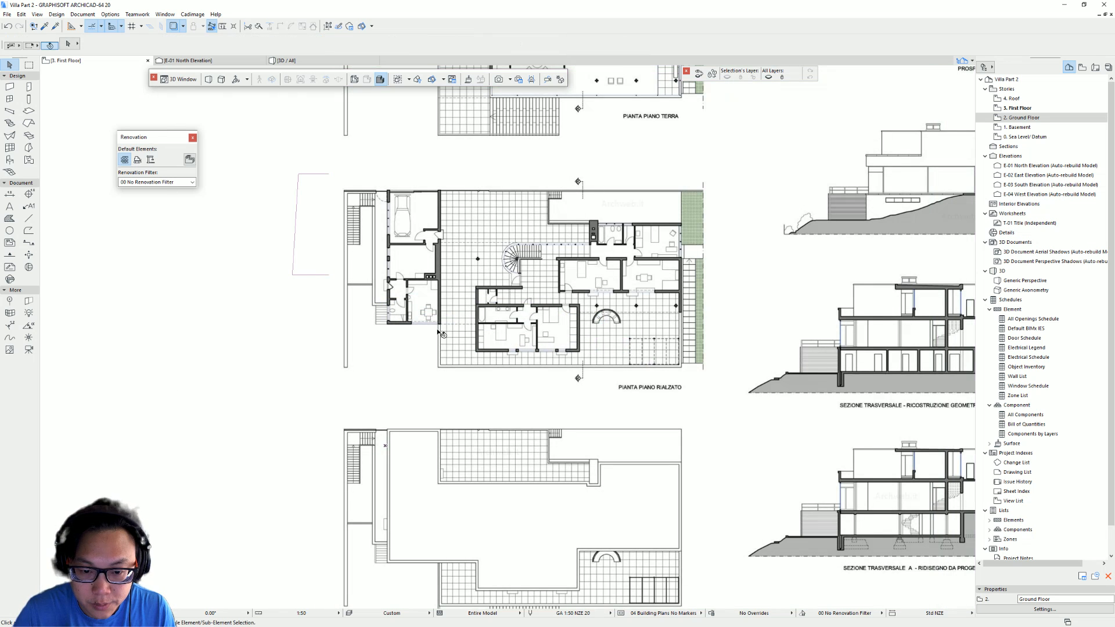
left_click(535, 343)
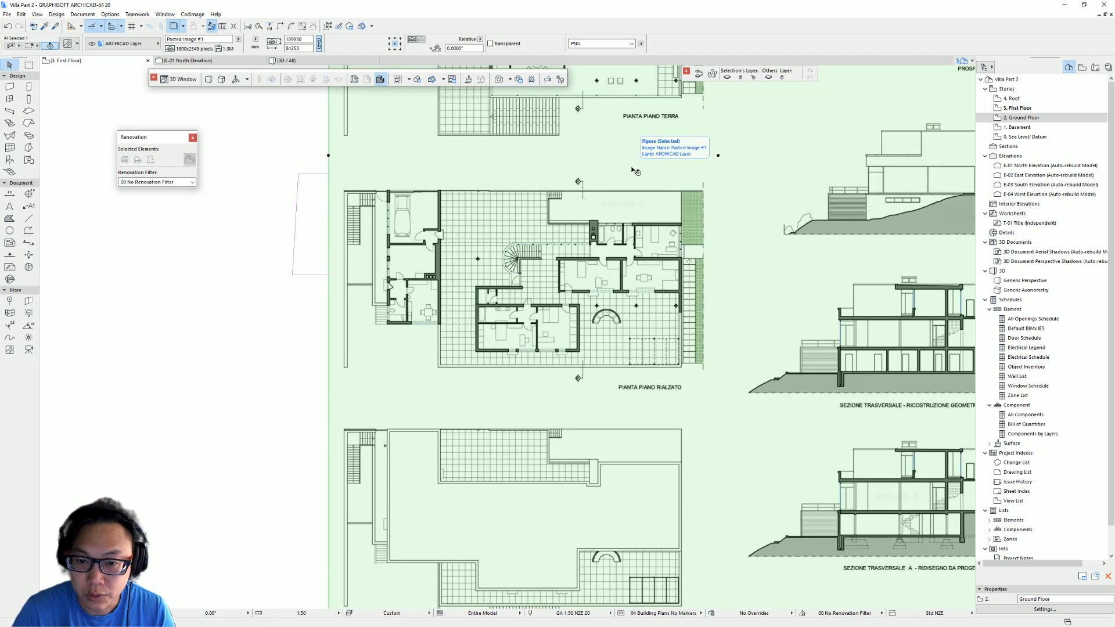
- Make the pasted drawing transparent in its figure settings
key("ctrl+t")
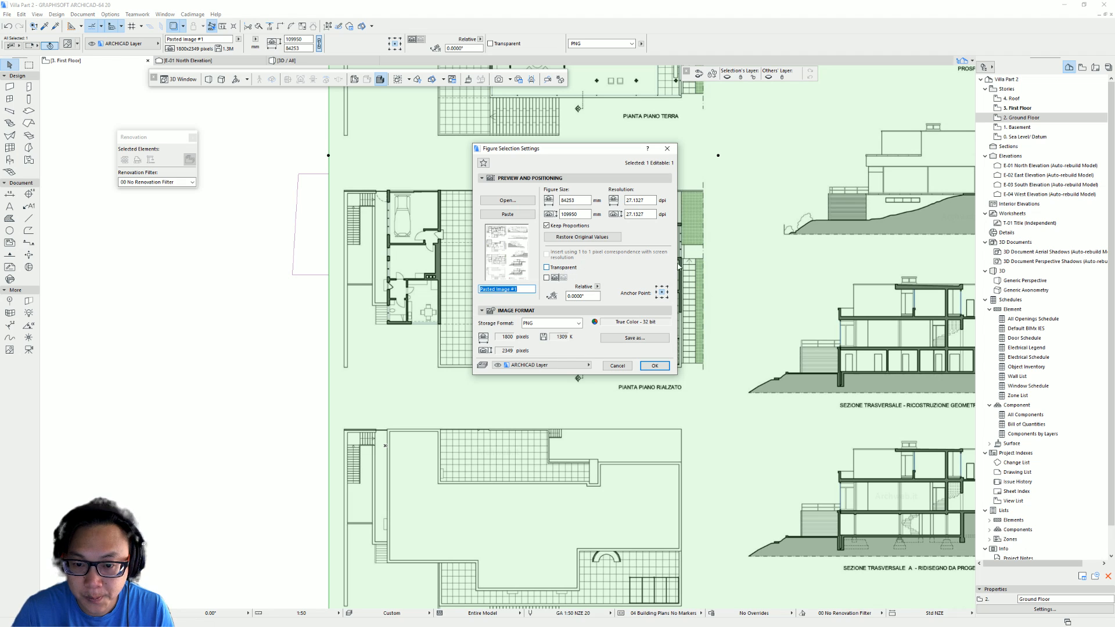
left_click(565, 268)
left_click(654, 366)
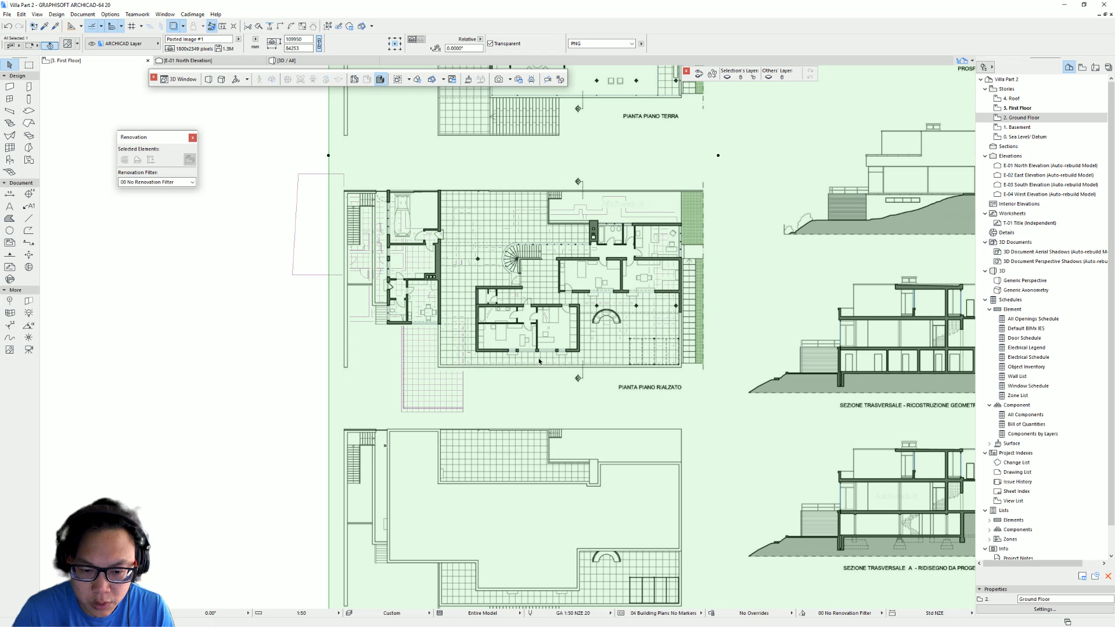
- Examine how the pasted drawing's plans line up with the trace reference plan
middle_click_drag(414, 346, 426, 414)
scroll(401, 373, "up", 1)
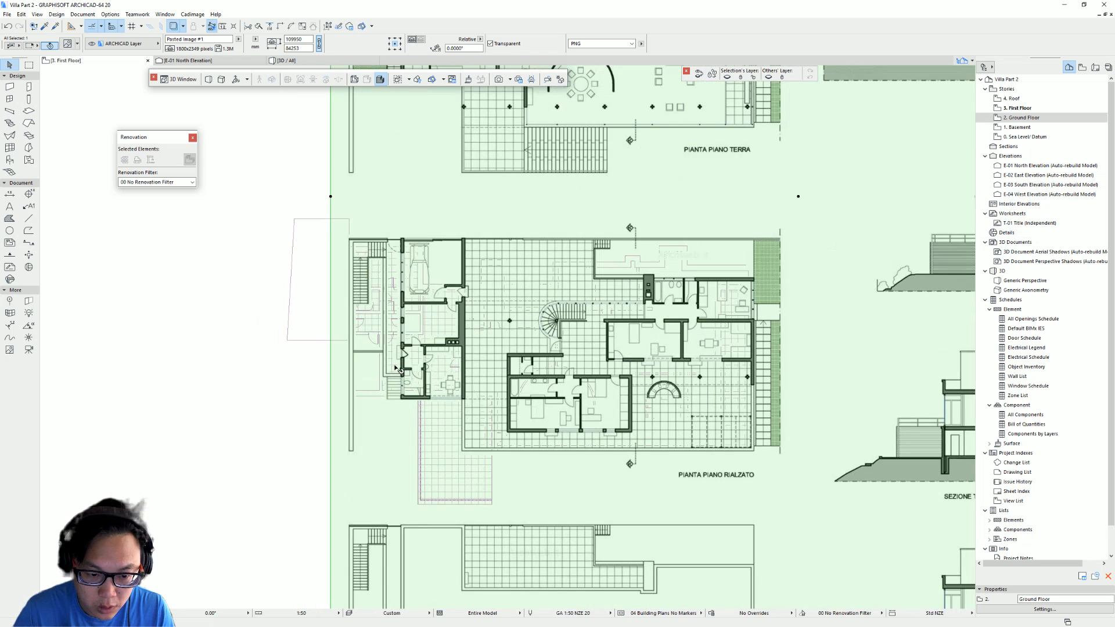
middle_click_drag(396, 364, 382, 381)
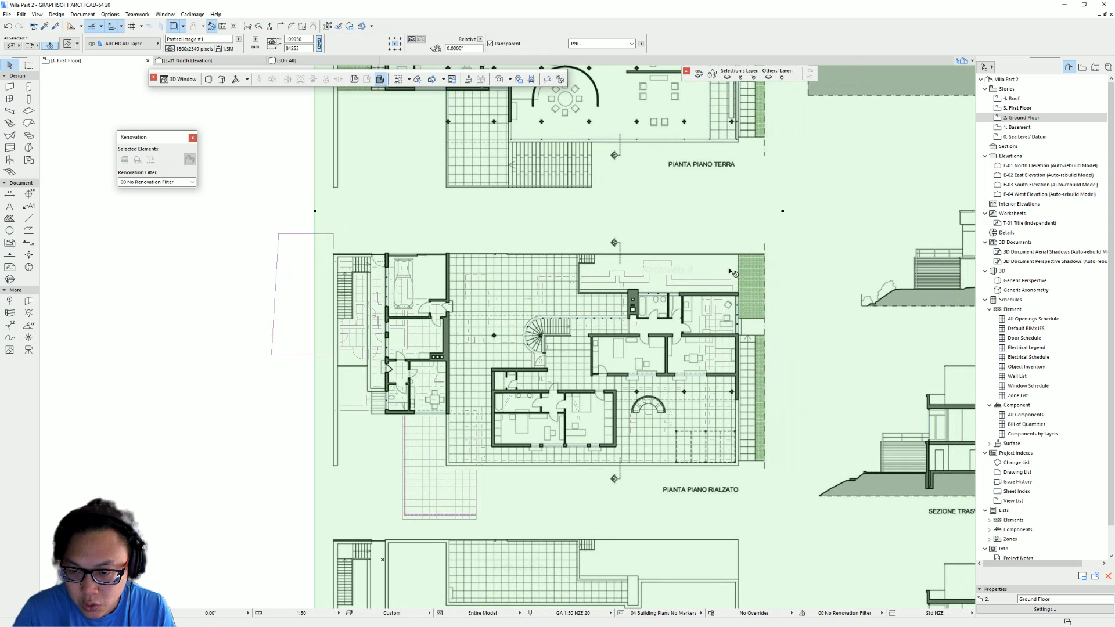
middle_click_drag(720, 268, 620, 220)
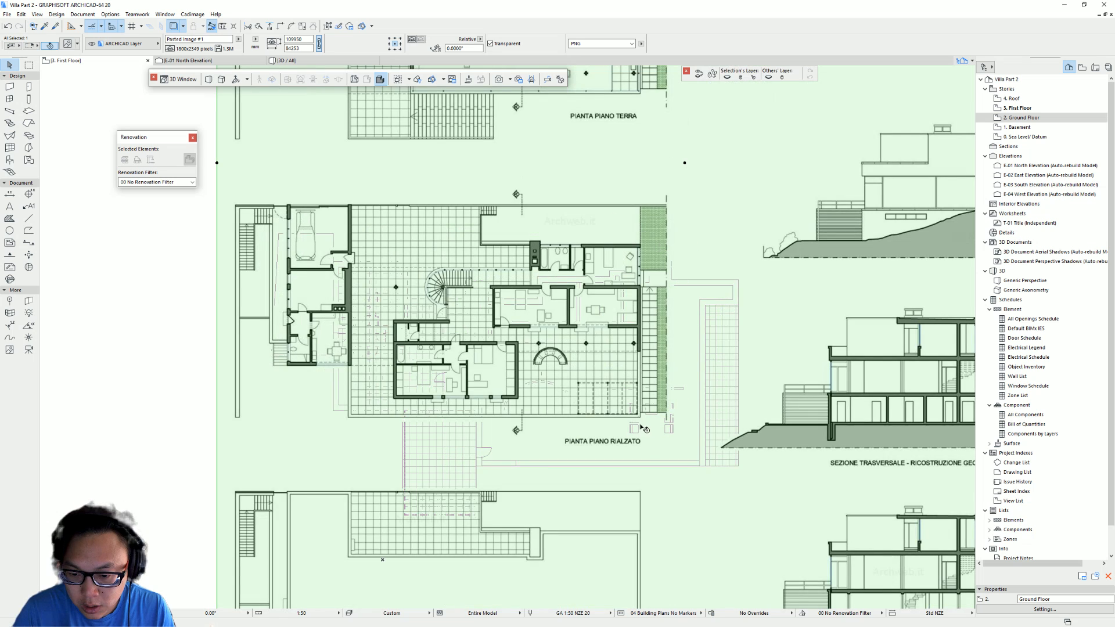
middle_click_drag(645, 429, 707, 469)
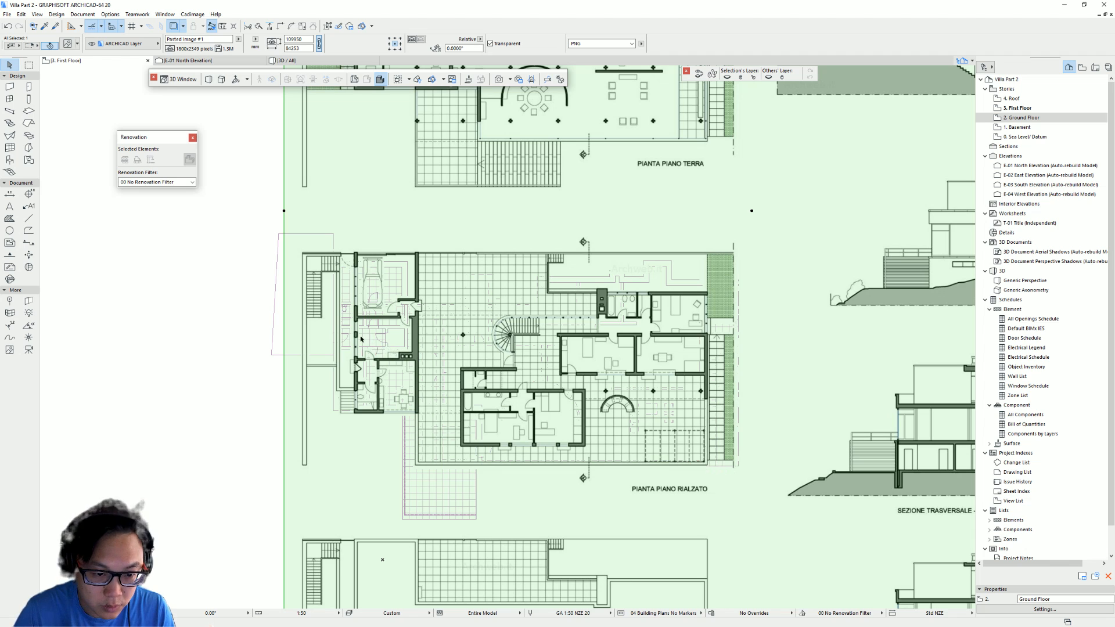
middle_click_drag(399, 298, 455, 311)
left_click_drag(418, 269, 411, 401)
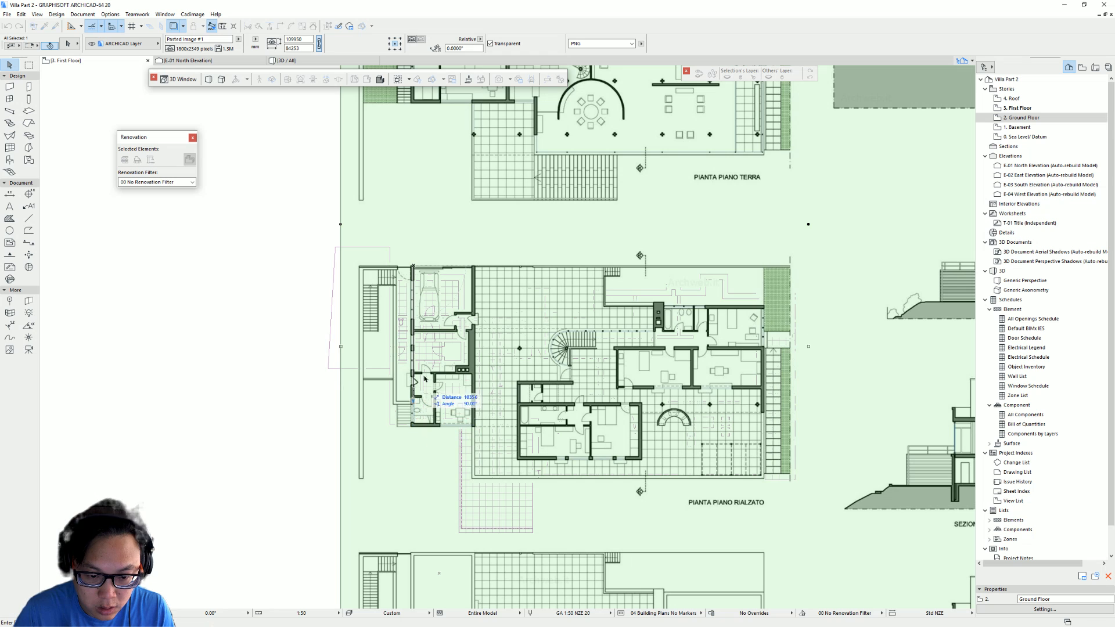
key("Escape")
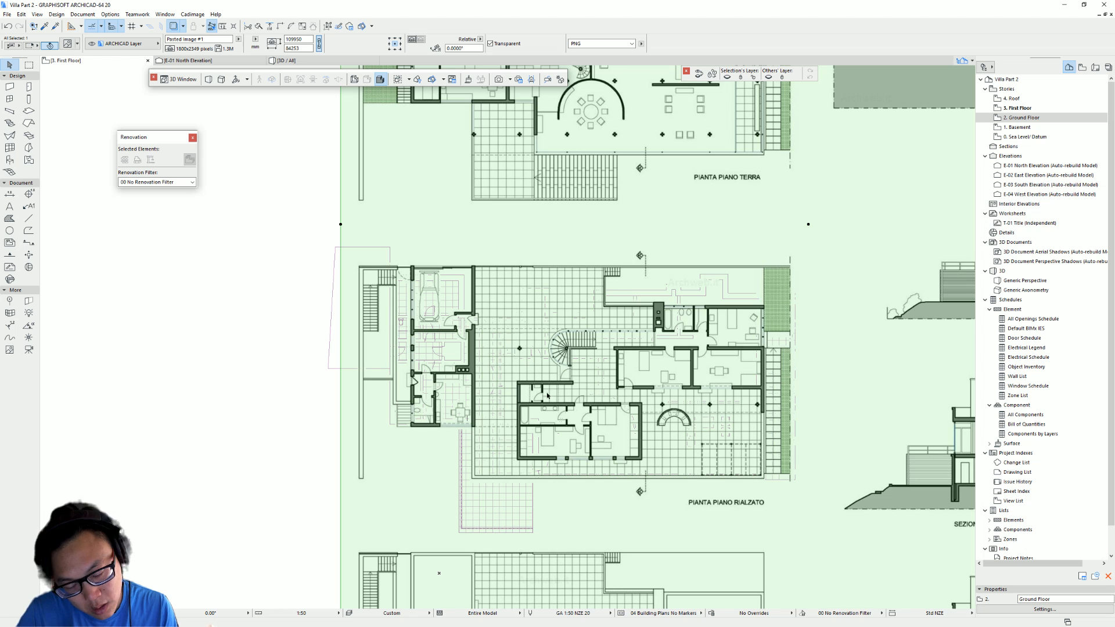
scroll(547, 396, "down", 3)
scroll(425, 408, "up", 3)
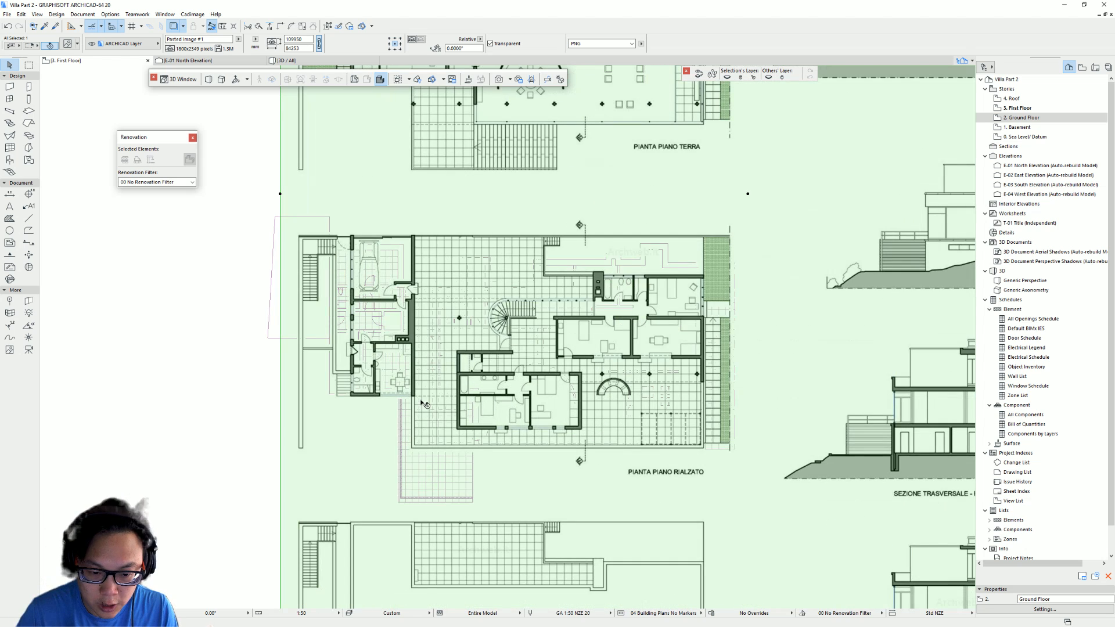
- Move the pasted drawing straight up about 19457
middle_click_drag(410, 388, 434, 449)
key("ctrl+d")
left_click(422, 424)
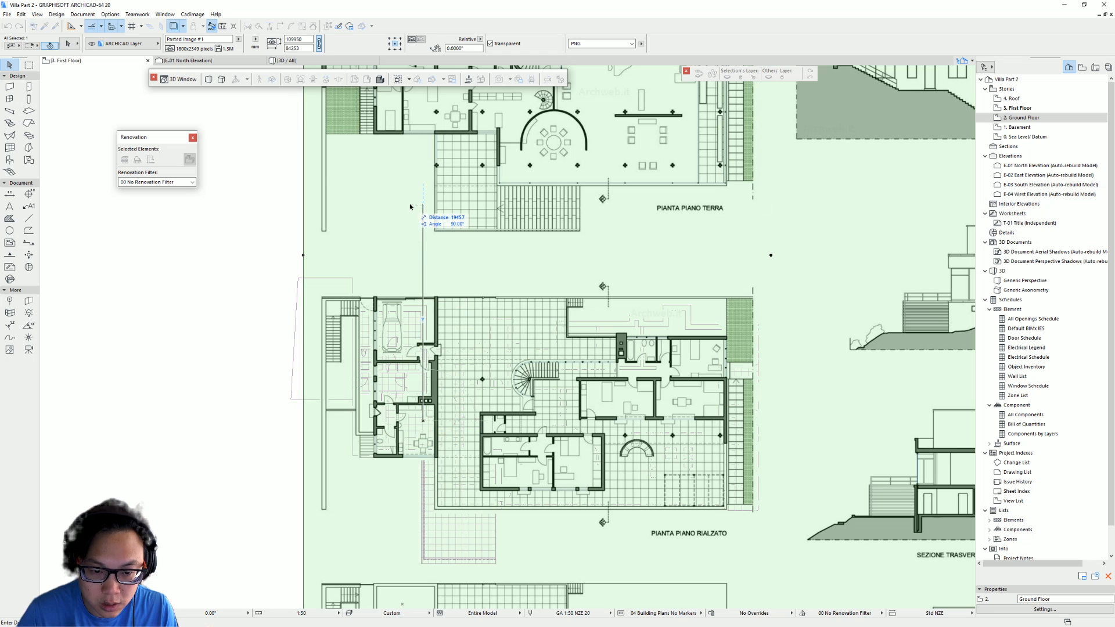
left_click(420, 207)
- Move the pasted drawing diagonally so the PIANTA PIANO TERRA plan lies near the trace reference
scroll(443, 335, "down", 2)
scroll(424, 319, "up", 1)
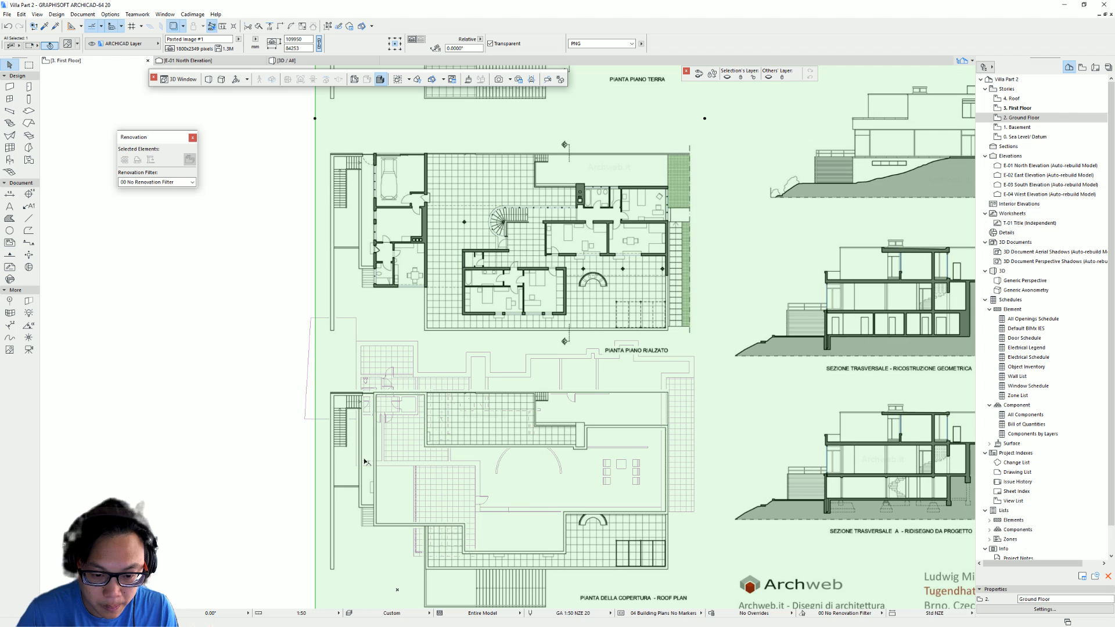
middle_click_drag(496, 358, 456, 334)
scroll(433, 396, "down", 2)
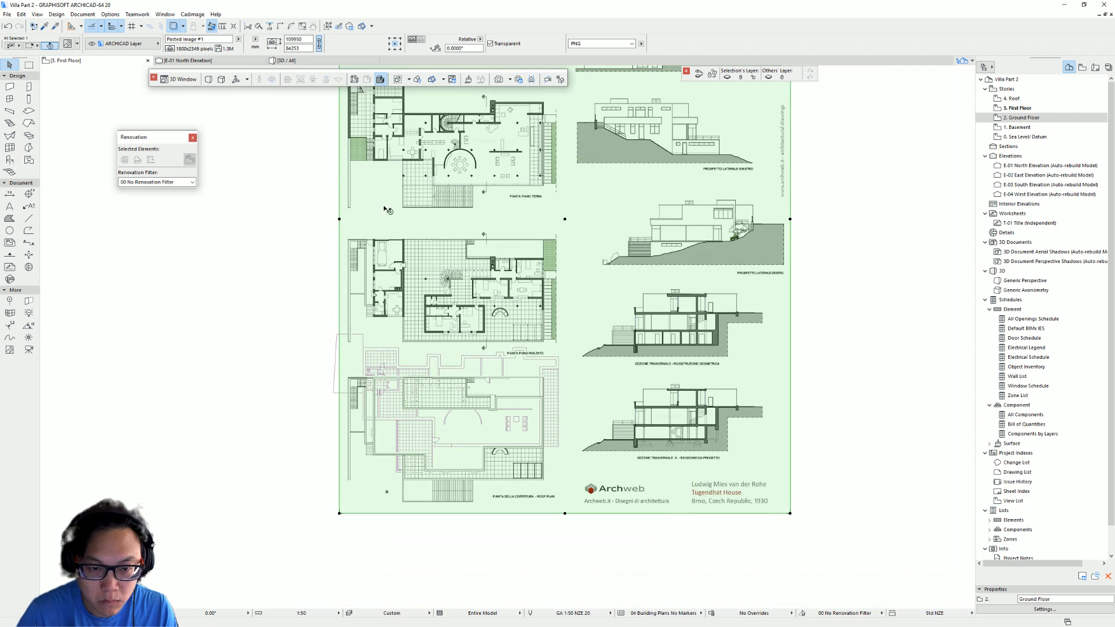
key("ctrl+d")
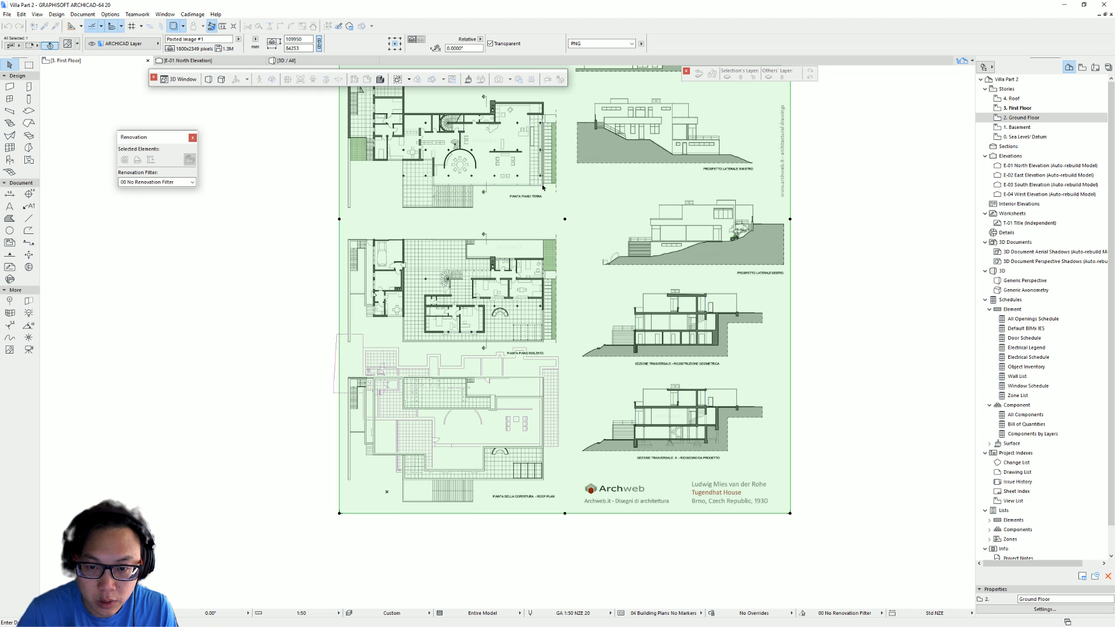
left_click(544, 187)
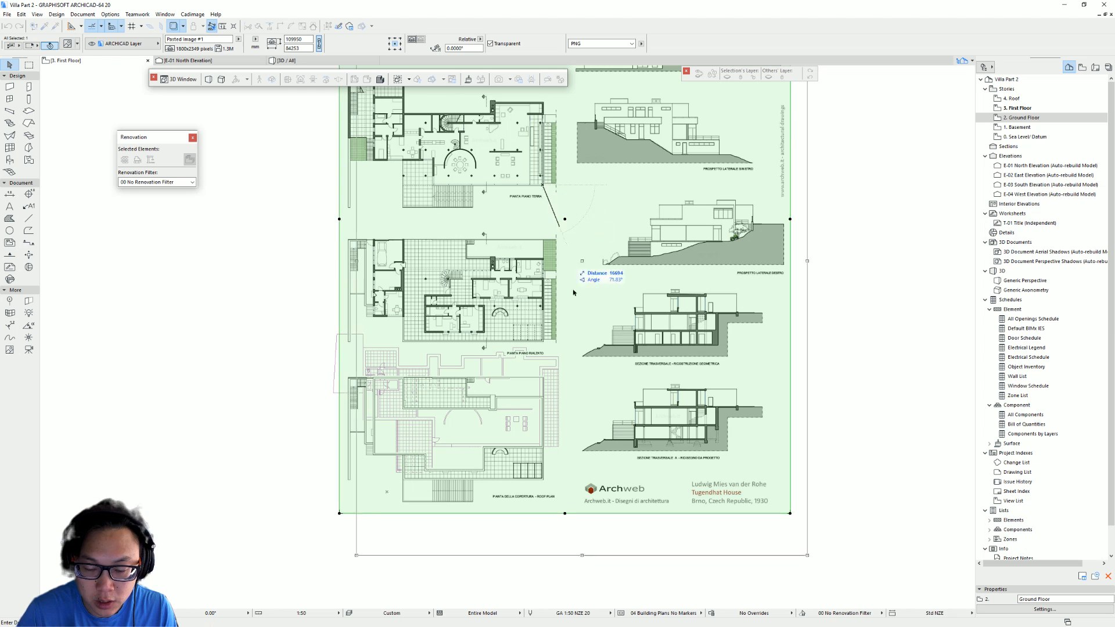
left_click(557, 449)
- Move the pasted drawing so the PIANTA PIANO TERRA plan's corner sits on the trace reference's matching corner
scroll(494, 467, "up", 3)
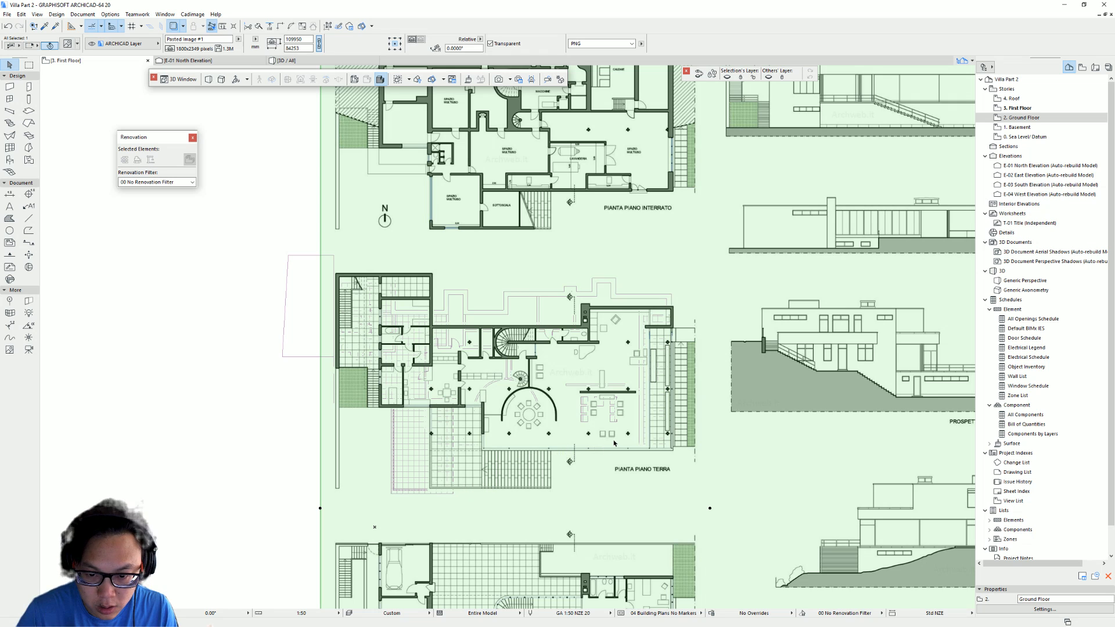
key("ctrl+d")
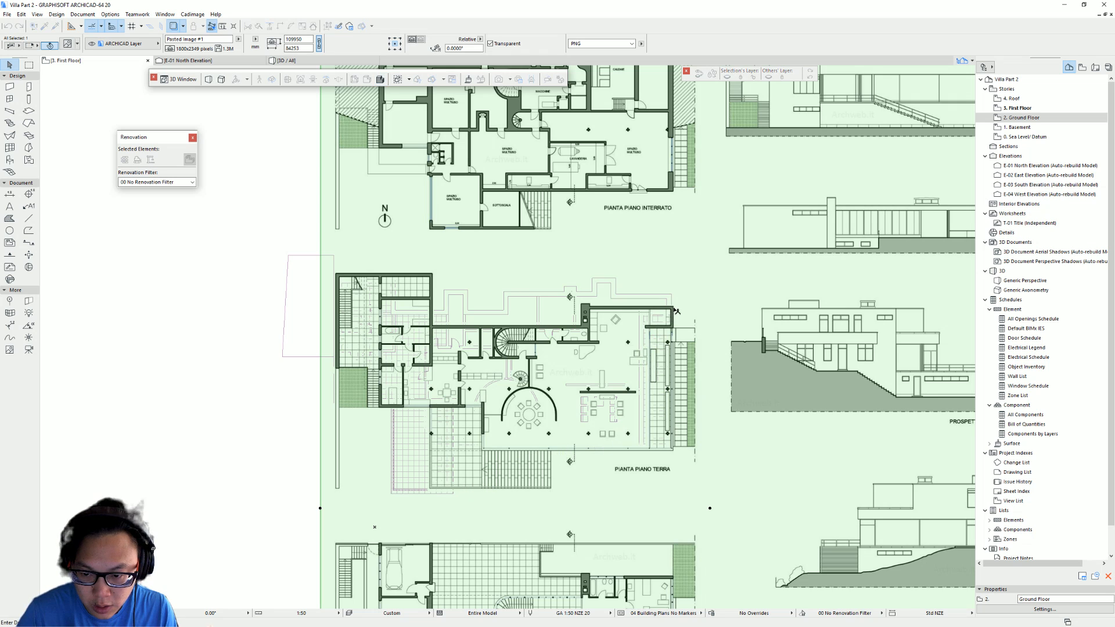
left_click(677, 312)
left_click(639, 368)
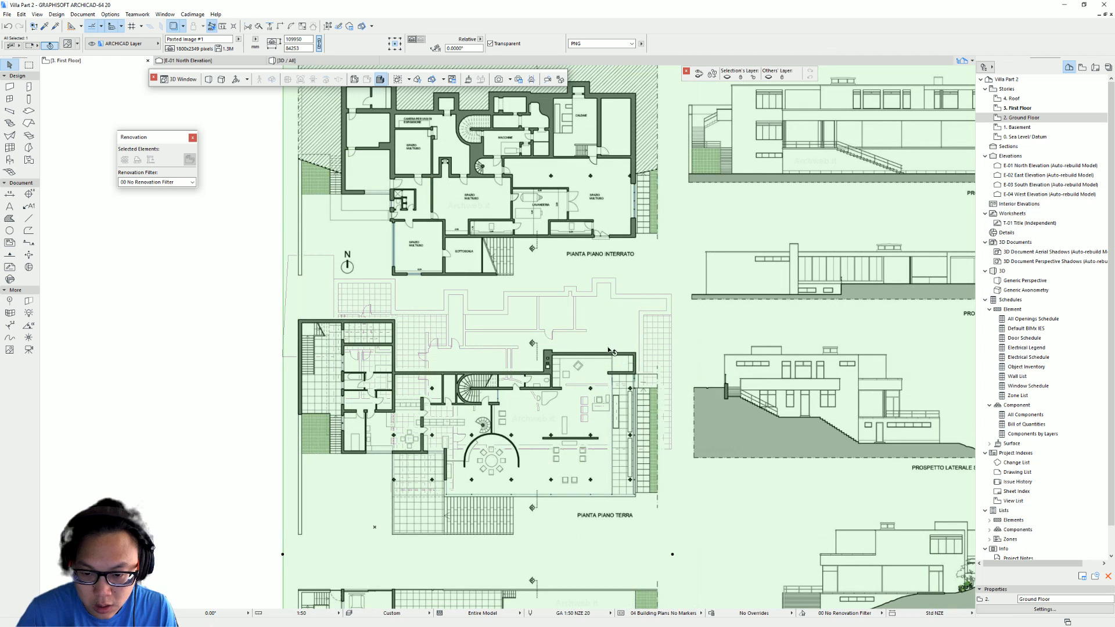
key("ctrl+d")
left_click(636, 355)
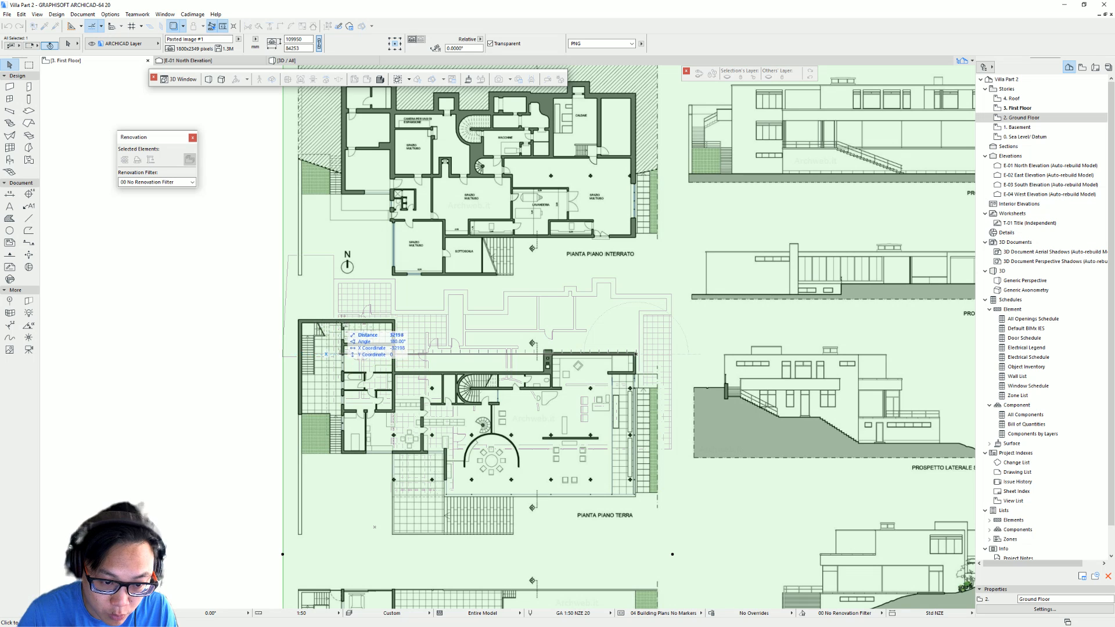
key("Escape")
key("Escape")
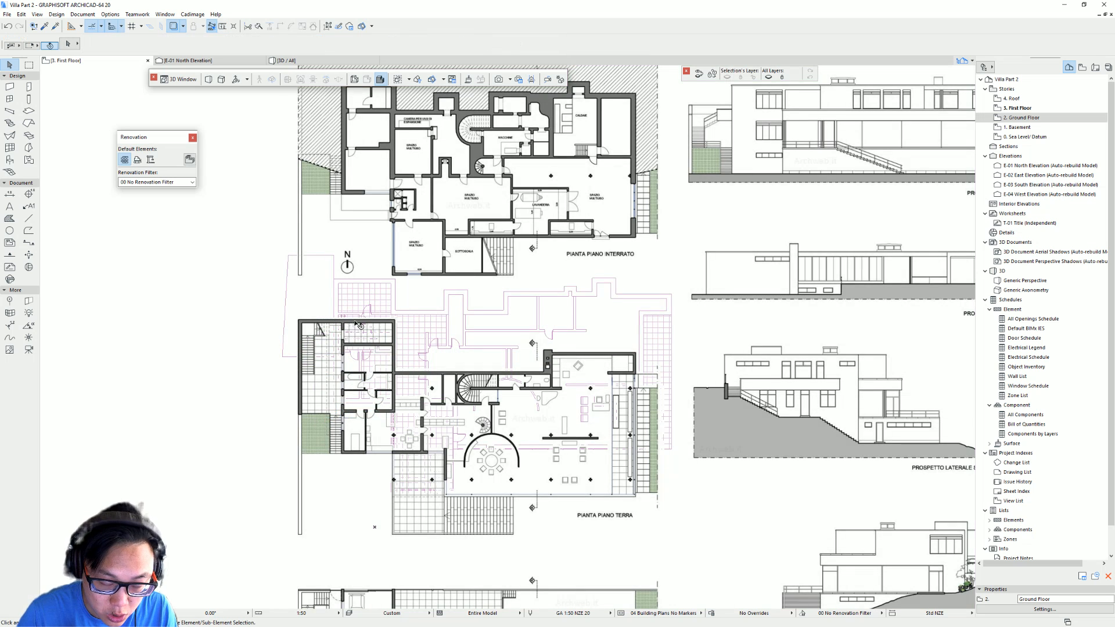
- Resize the pasted drawing graphically so the PIANTA PIANO TERRA plan's top edge measures 36500
scroll(347, 320, "up", 1)
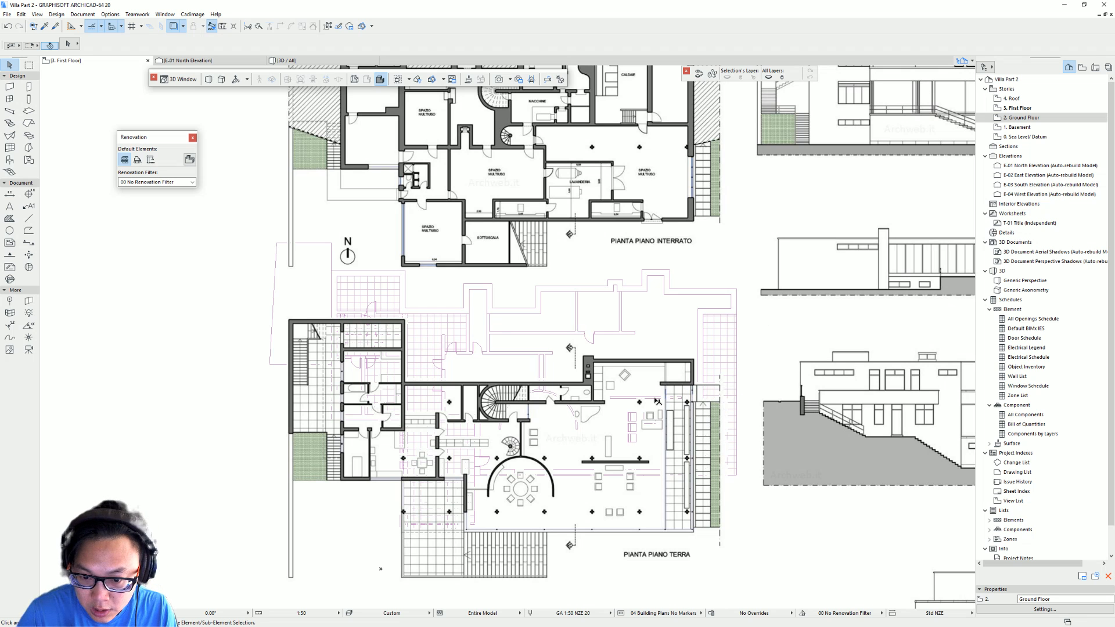
middle_click_drag(414, 355, 388, 373)
scroll(288, 336, "up", 3)
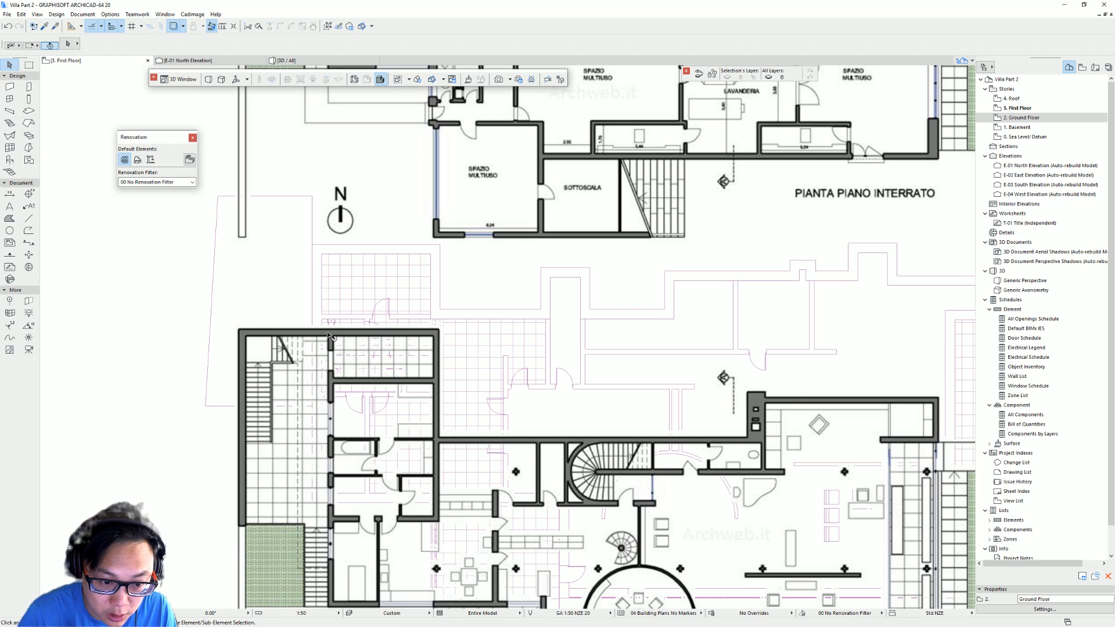
left_click(329, 334)
scroll(352, 334, "down", 5)
scroll(353, 334, "up", 4)
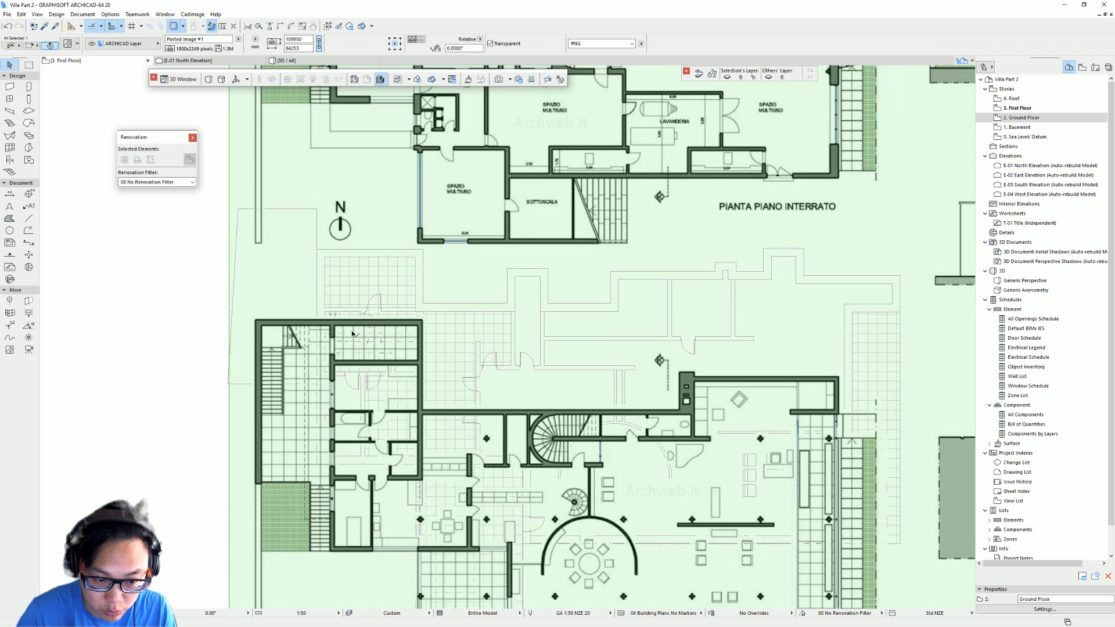
key("ctrl+k")
left_click(577, 286)
scroll(352, 326, "up", 4)
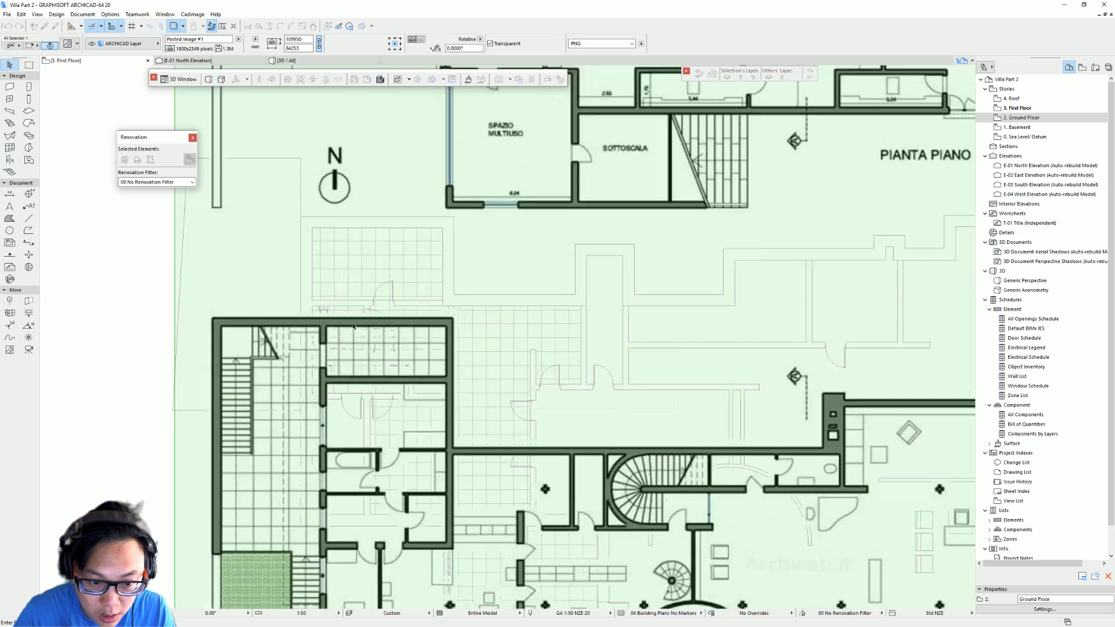
left_click(306, 329)
scroll(633, 325, "down", 3)
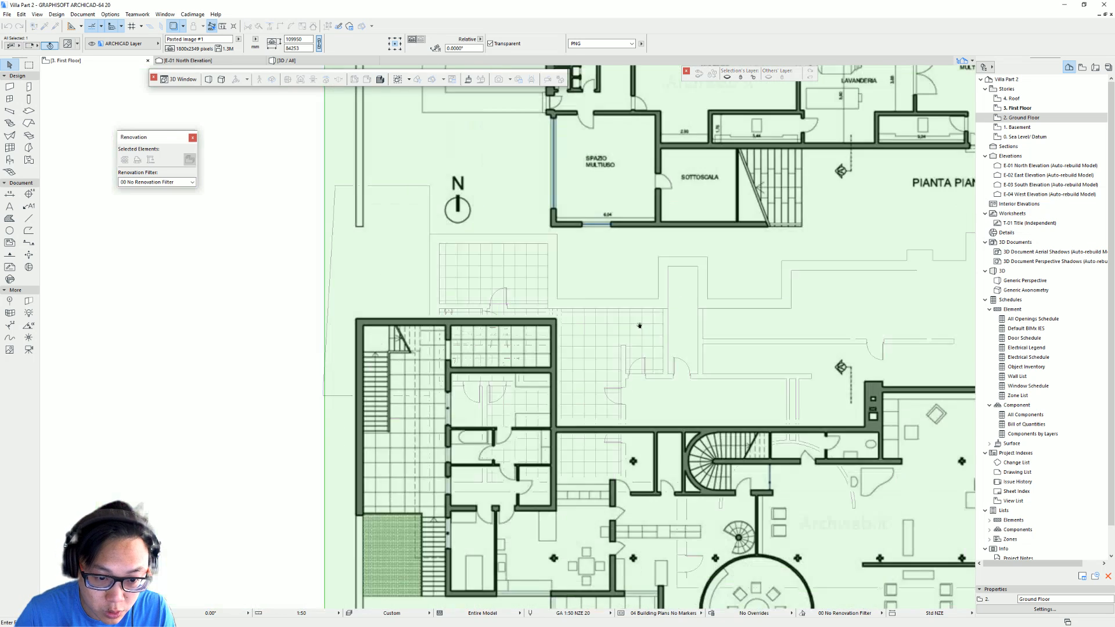
middle_click_drag(923, 349, 421, 268)
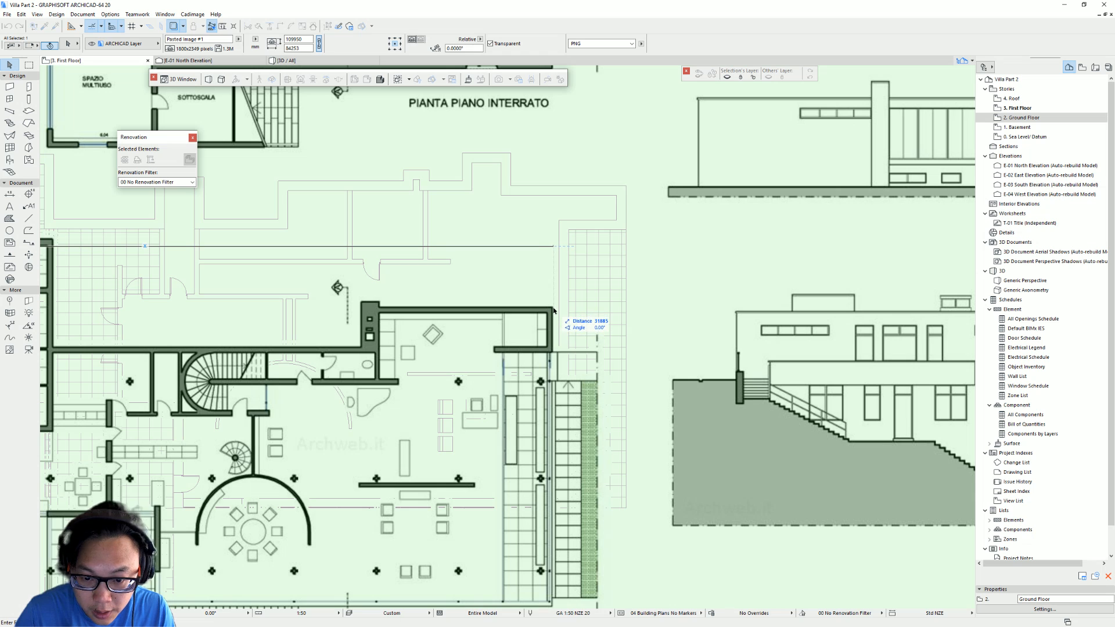
type("36500")
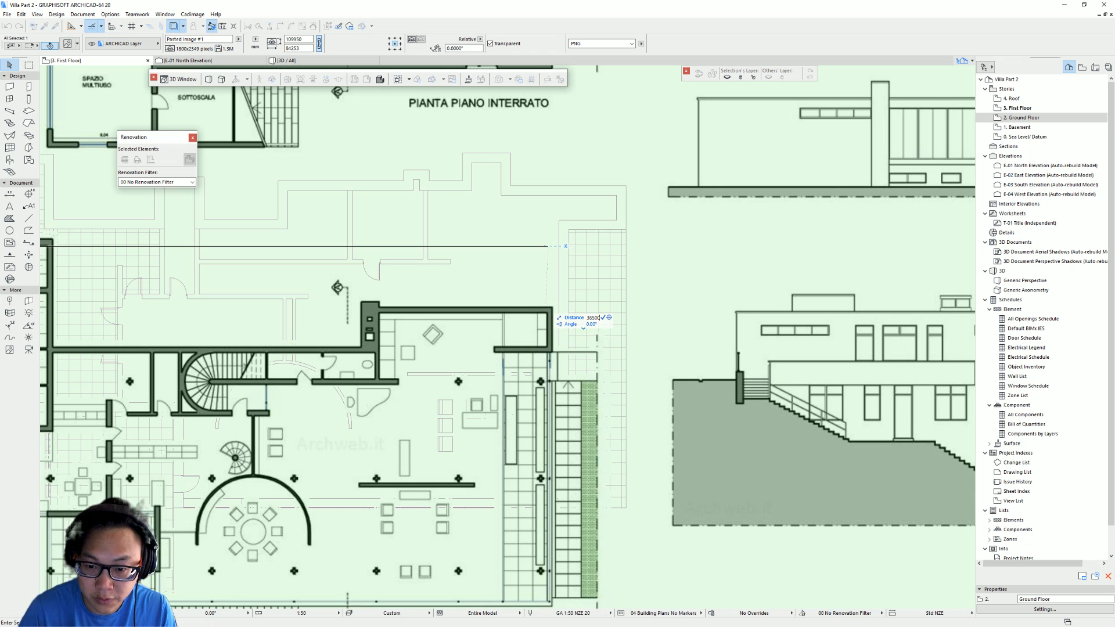
key("Return")
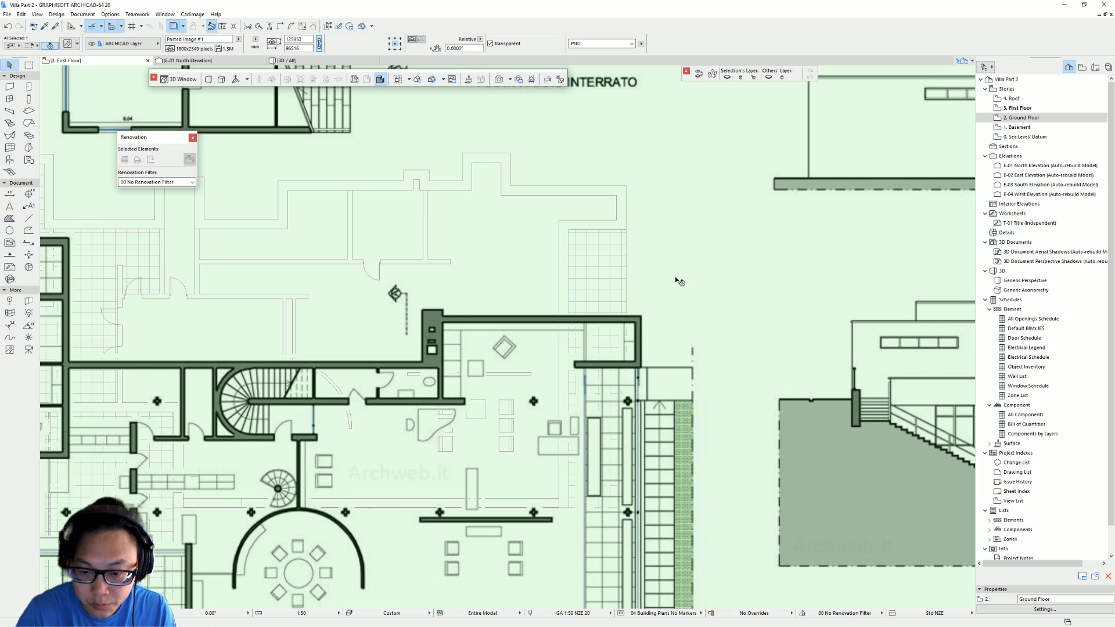
- Move the pasted drawing so the PIANTA PIANO RIALZATO plan overlays the trace reference plan
scroll(673, 285, "down", 3)
left_click_drag(666, 316, 657, 239)
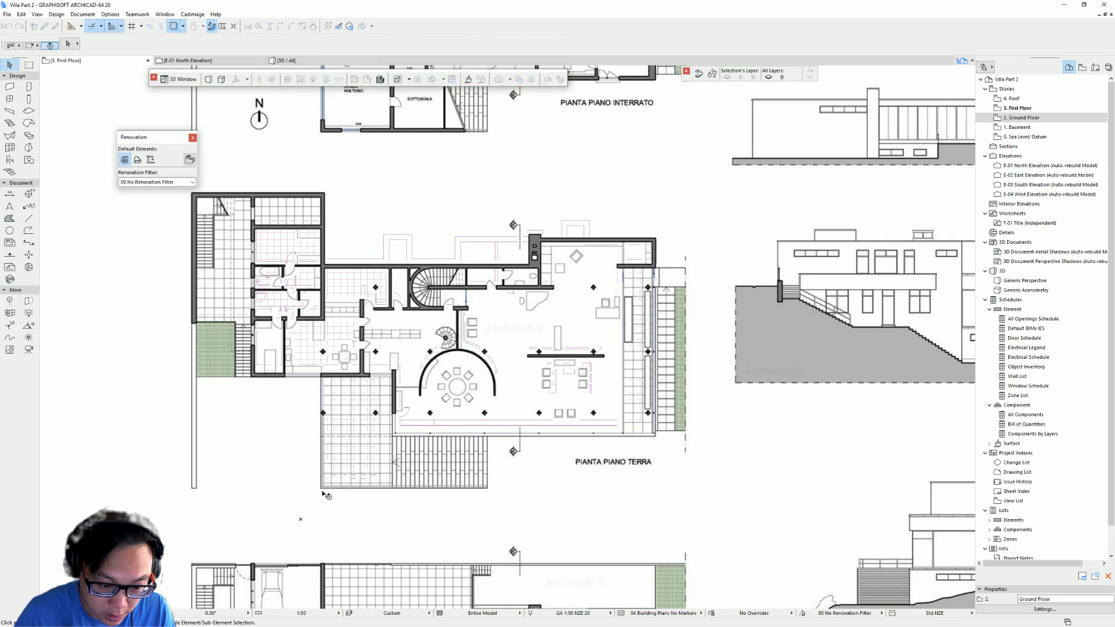
key("Escape")
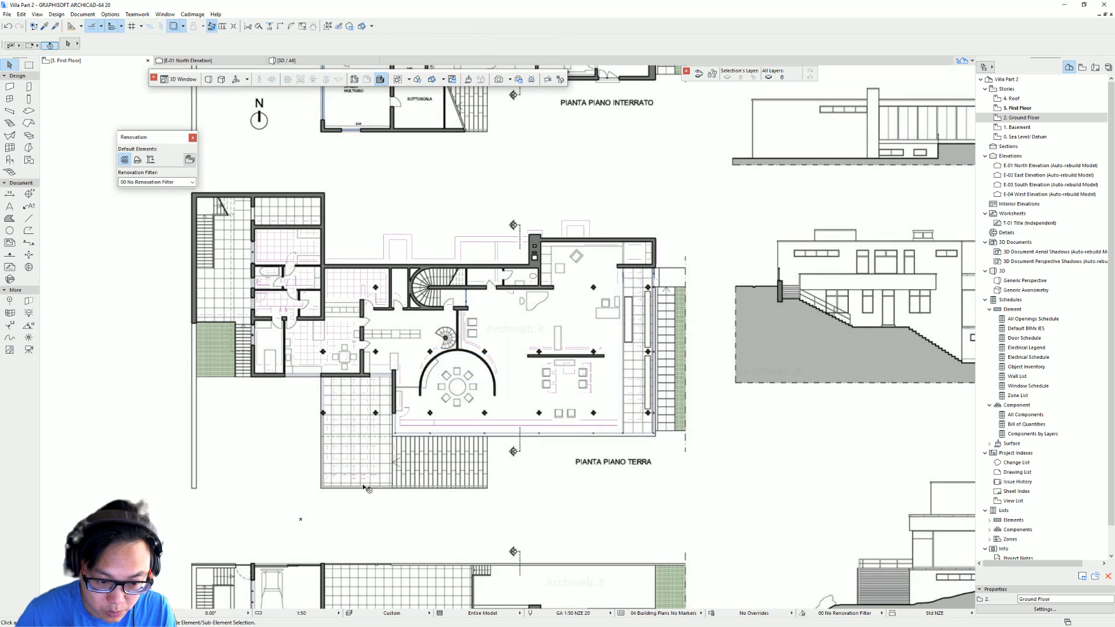
scroll(407, 444, "down", 4)
left_click(598, 434)
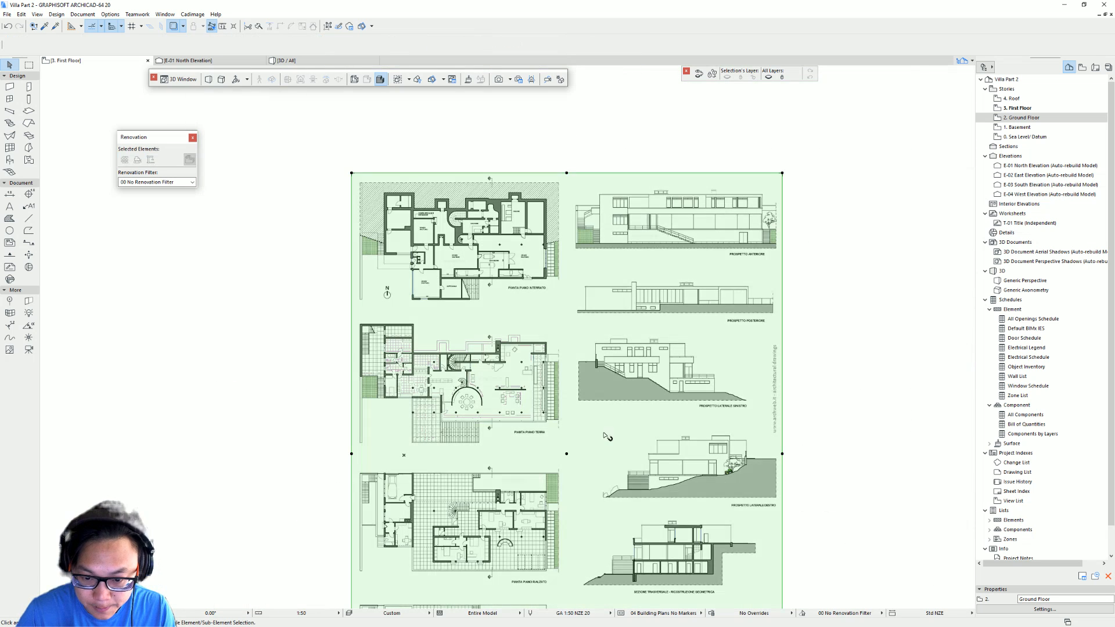
left_click_drag(598, 434, 813, 356)
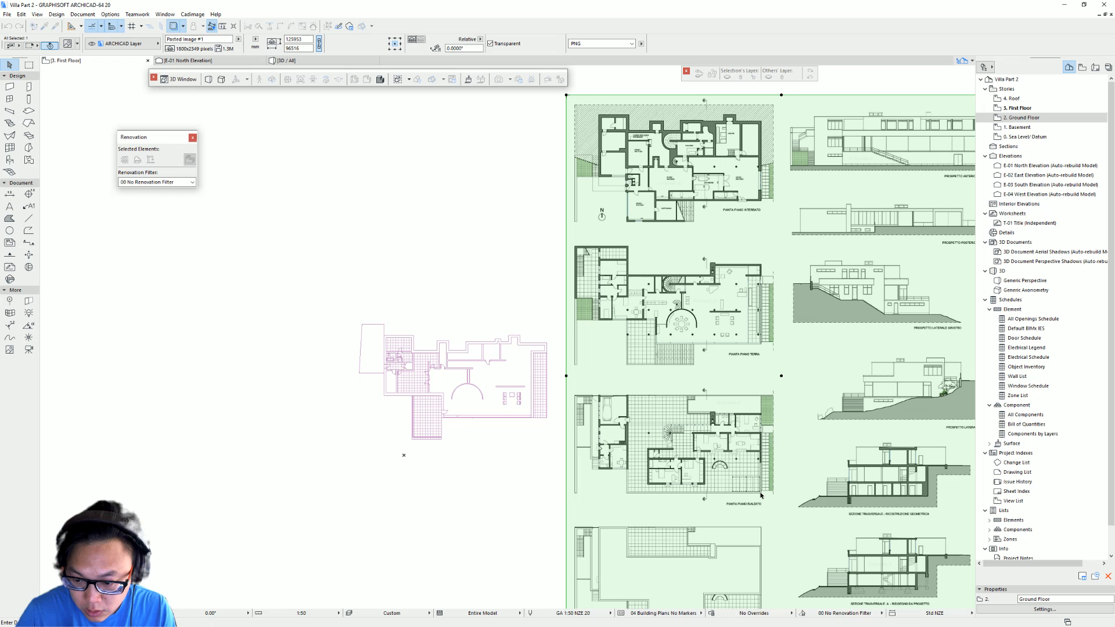
left_click_drag(762, 495, 547, 419)
scroll(431, 421, "up", 3)
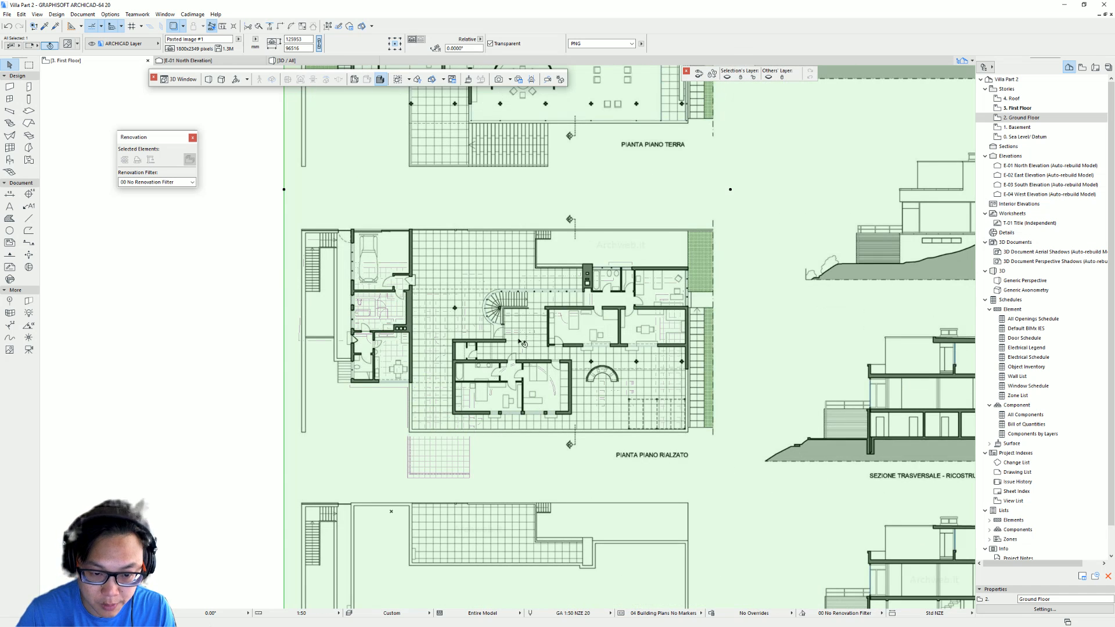
middle_click_drag(521, 342, 430, 318)
key("Escape")
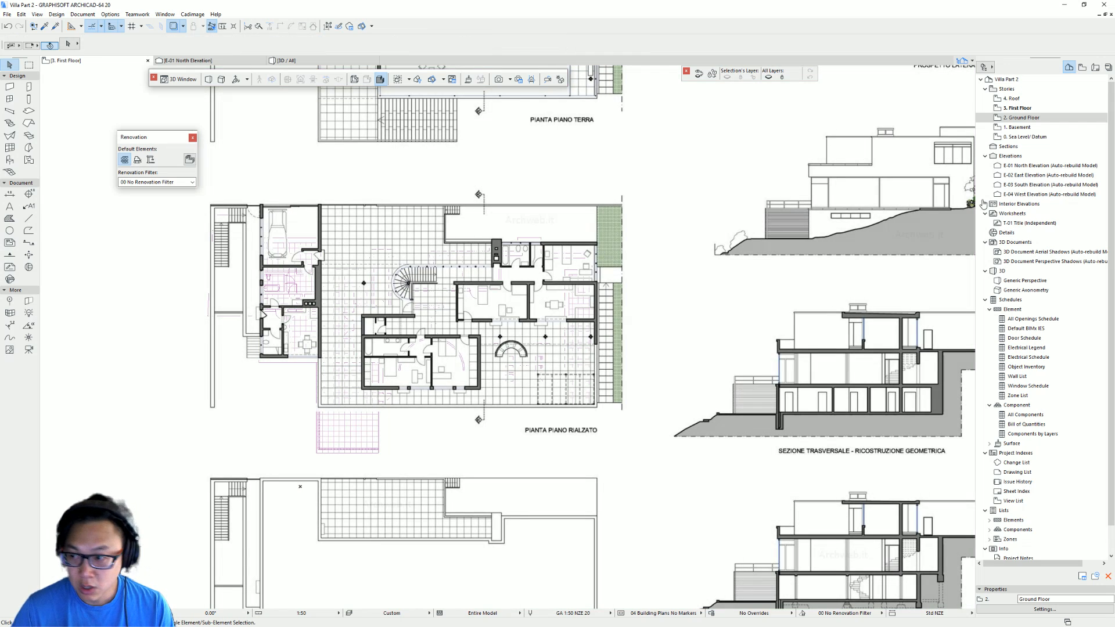
- Inspect the Ground Floor slab, then examine the PIANTA PIANO RIALZATO plan on the First Floor
double_click(1092, 117)
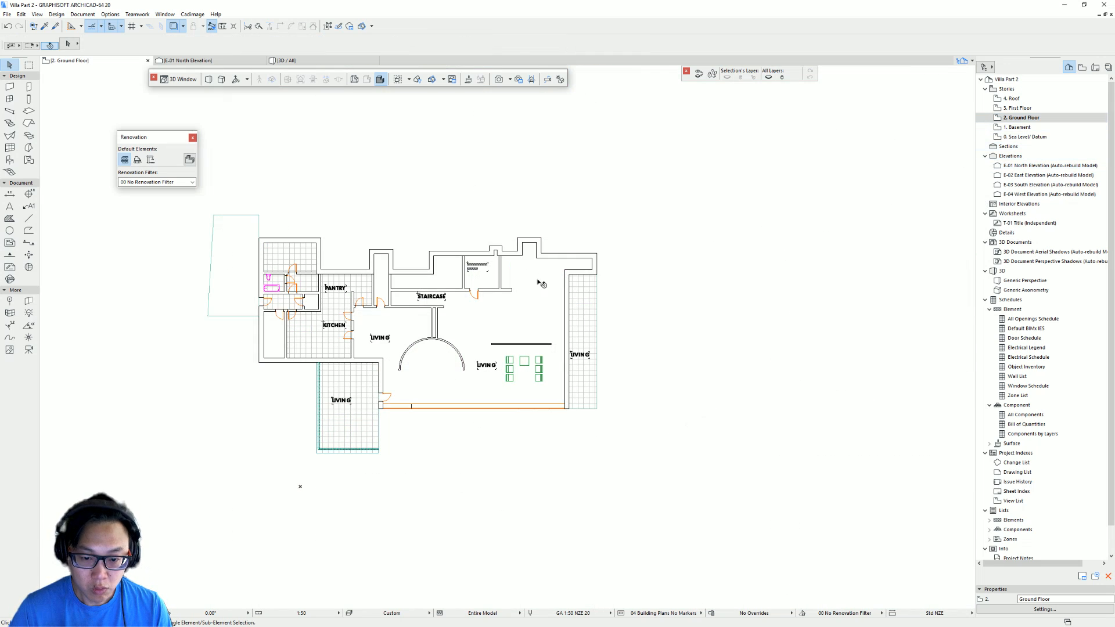
left_click(541, 283)
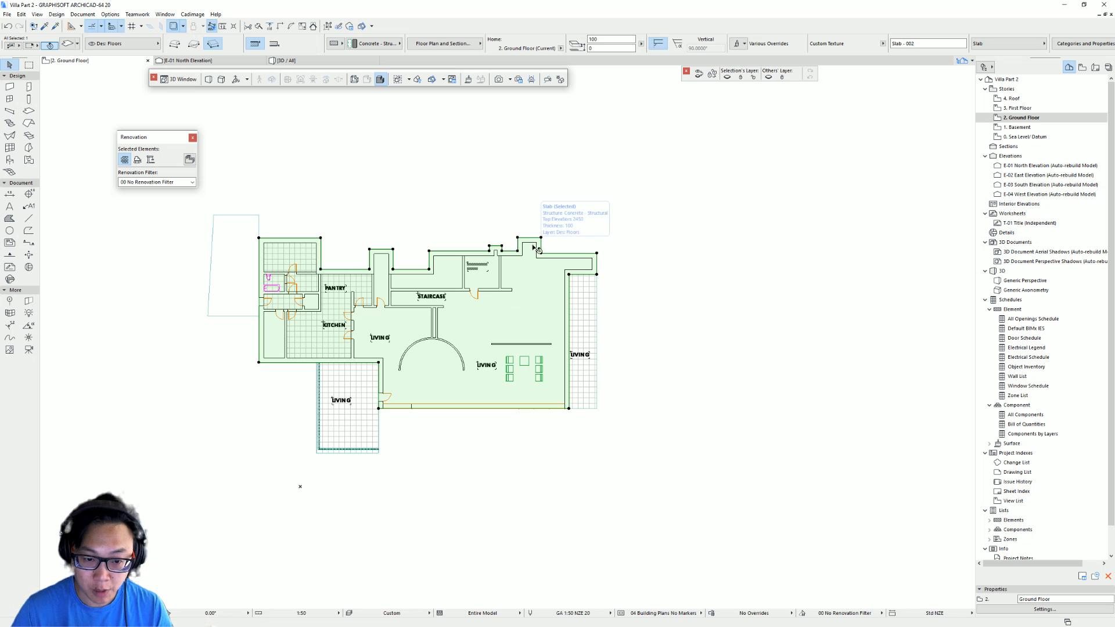
key("ctrl+Up")
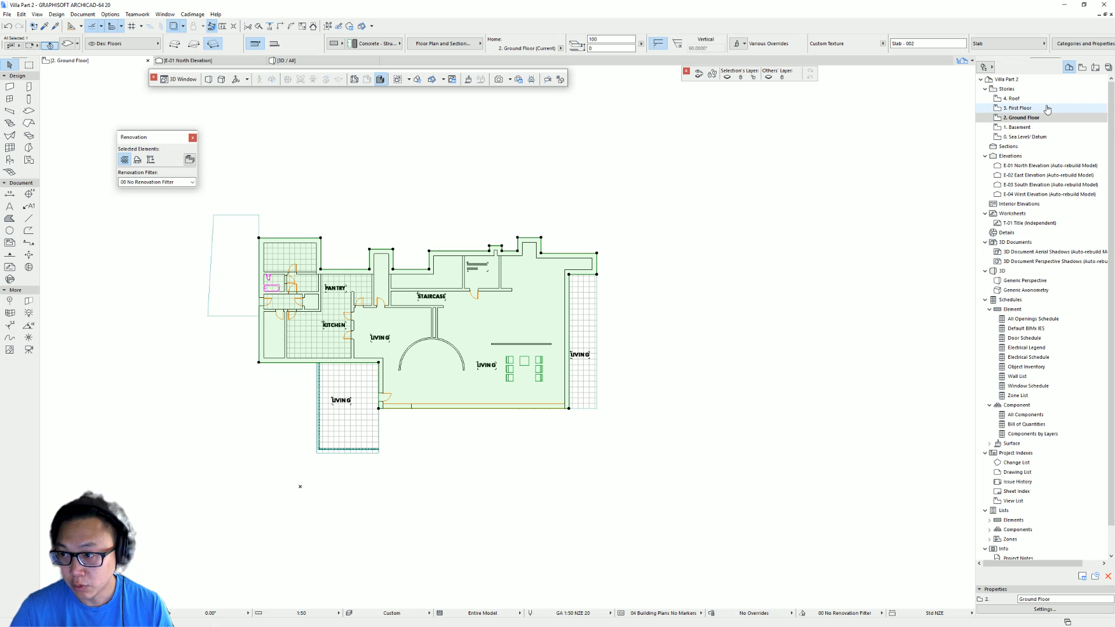
scroll(552, 276, "down", 4)
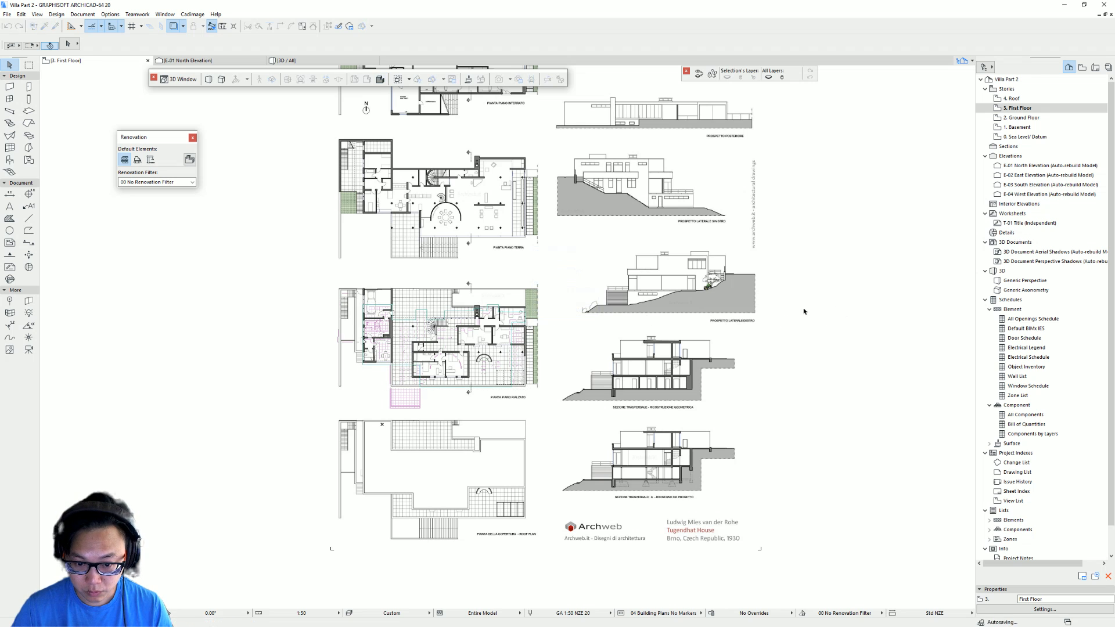
scroll(479, 329, "up", 3)
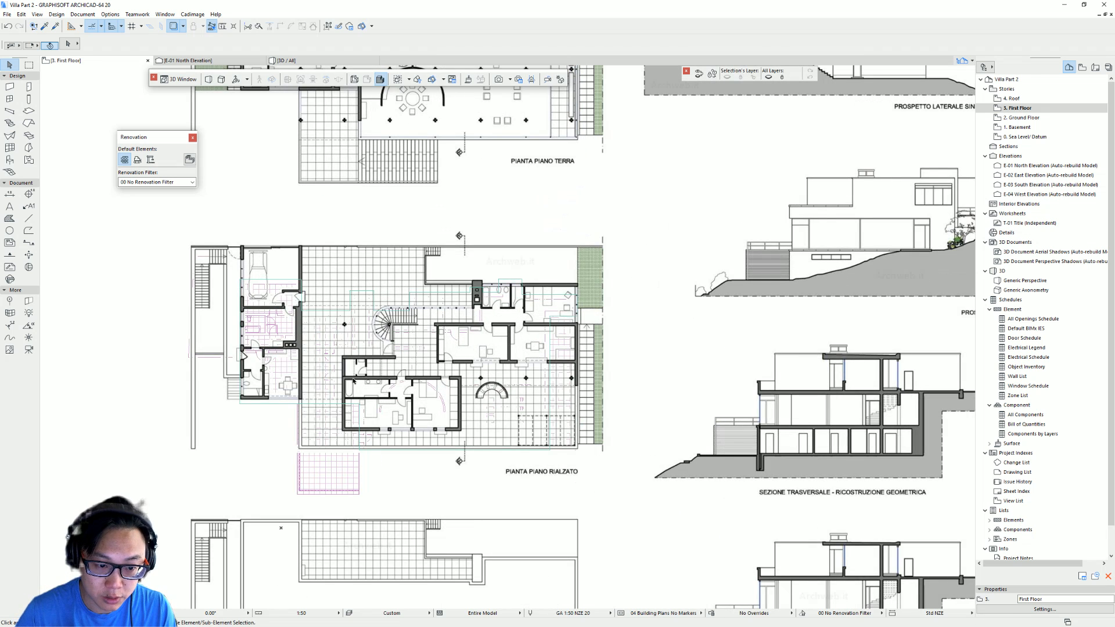
scroll(337, 441, "up", 2)
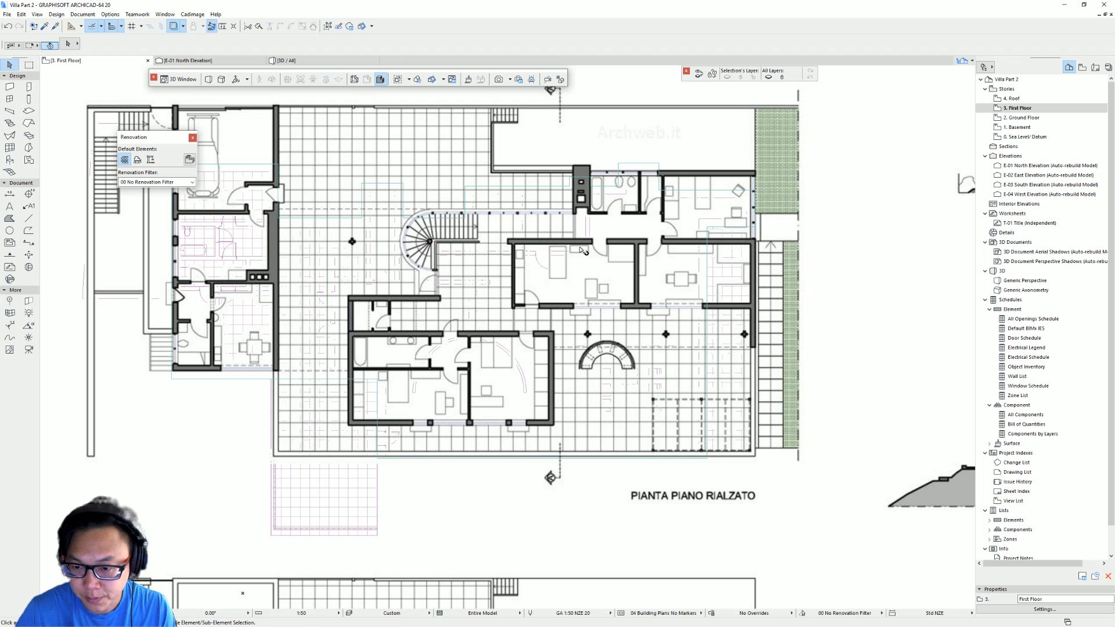
scroll(584, 251, "up", 1)
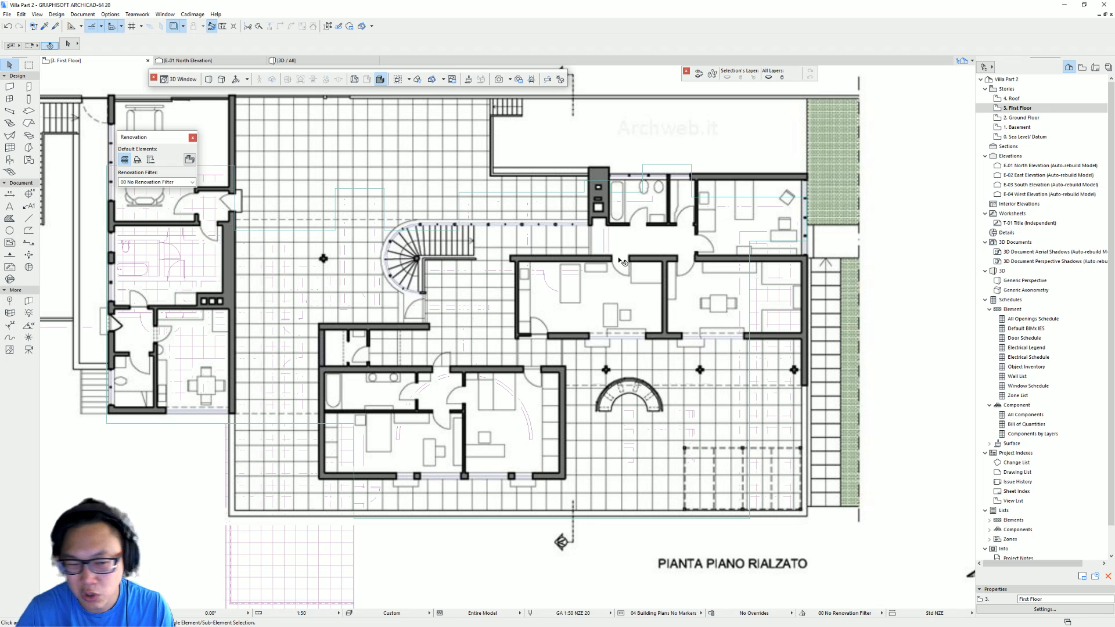
scroll(621, 262, "down", 2)
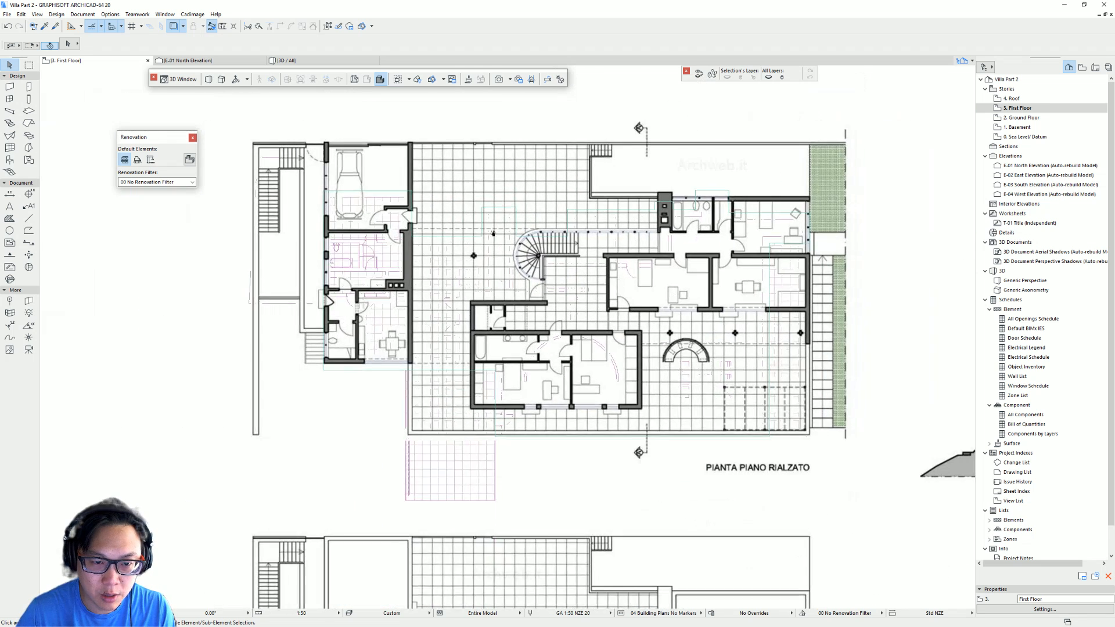
- Select the First Floor slab and offset its upper-left edge by 3500 toward the plan's garage wall
middle_click_drag(493, 233, 441, 295)
middle_click_drag(632, 301, 560, 284)
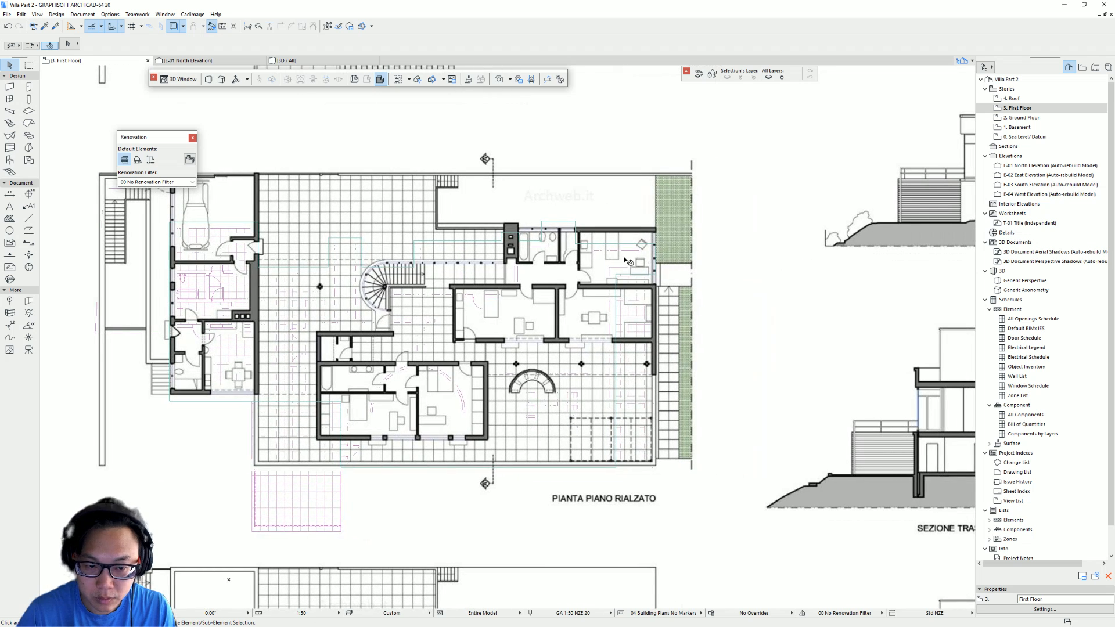
left_click(253, 224)
middle_click_drag(253, 224, 459, 280)
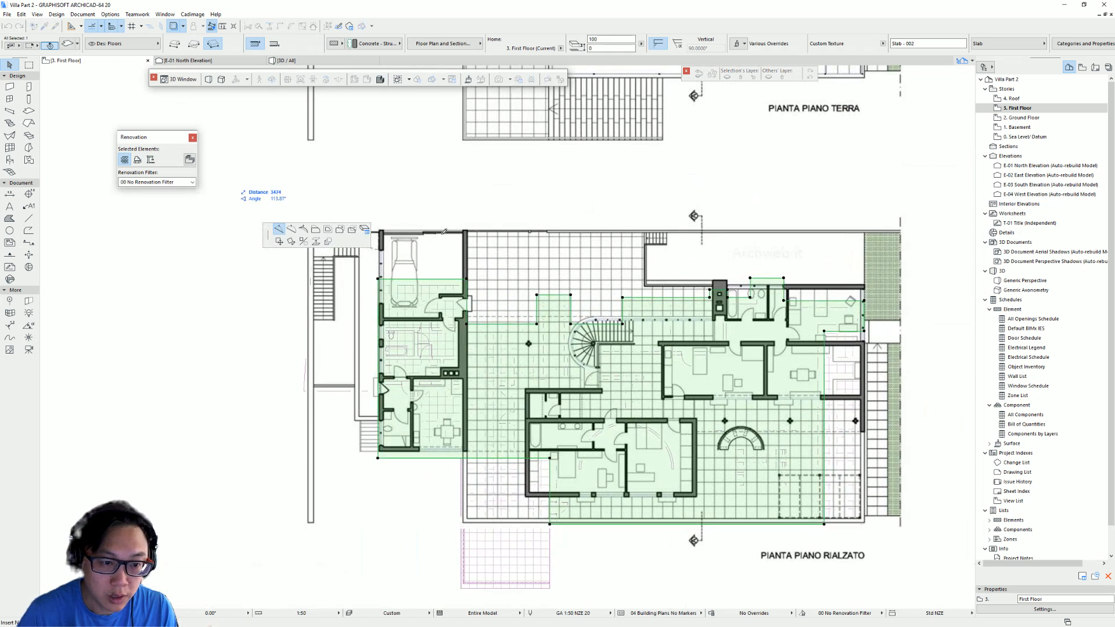
left_click(457, 279)
left_click(340, 232)
middle_click_drag(580, 204, 503, 268)
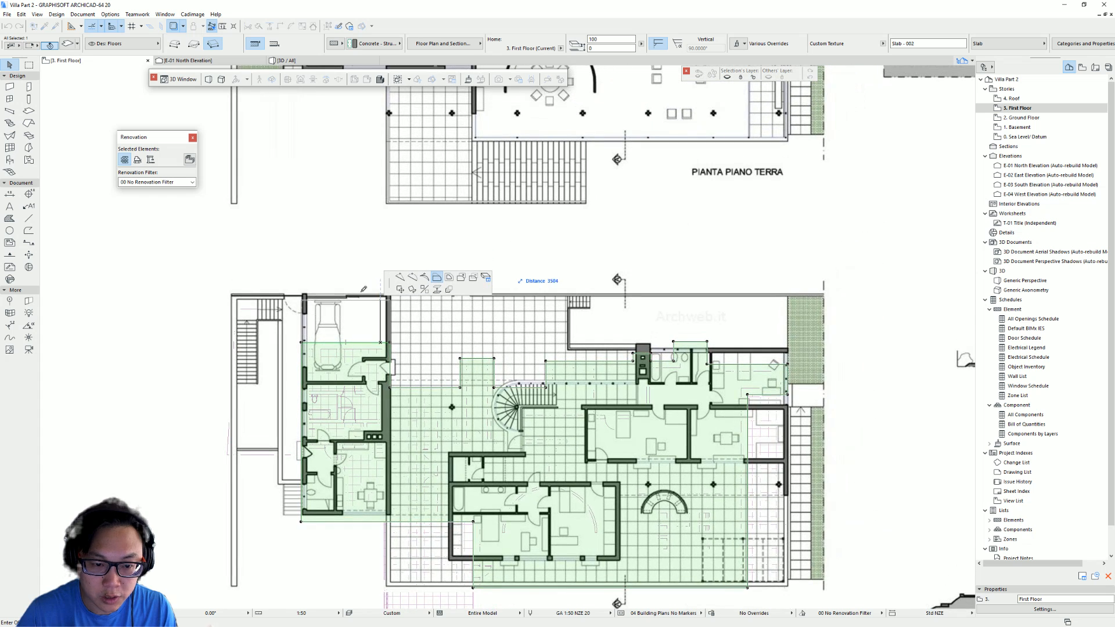
middle_click_drag(305, 295, 209, 256)
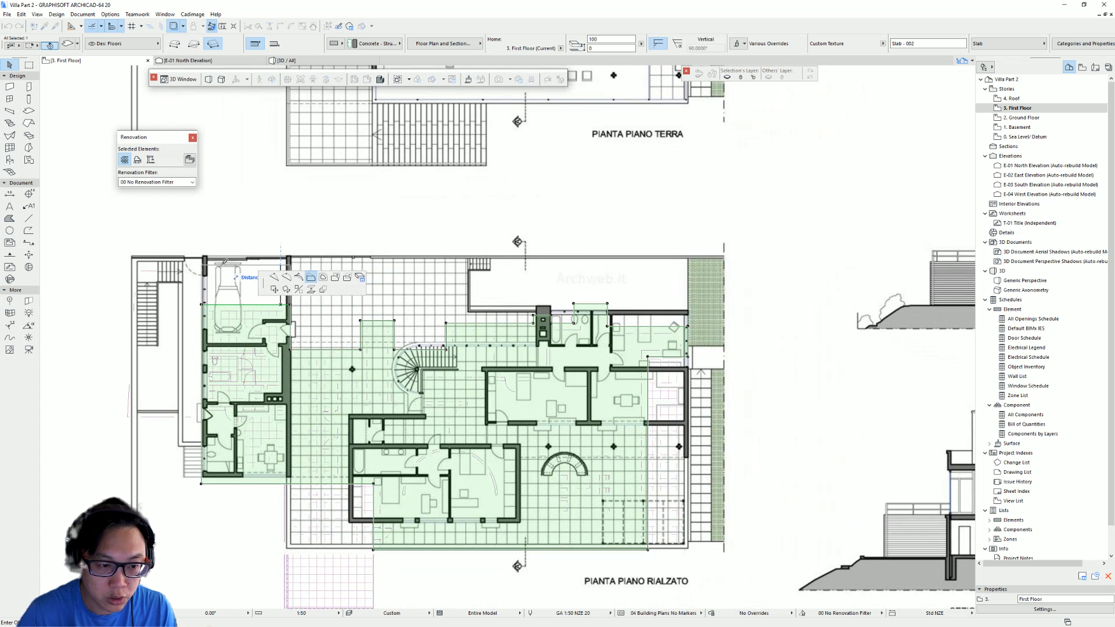
type("35")
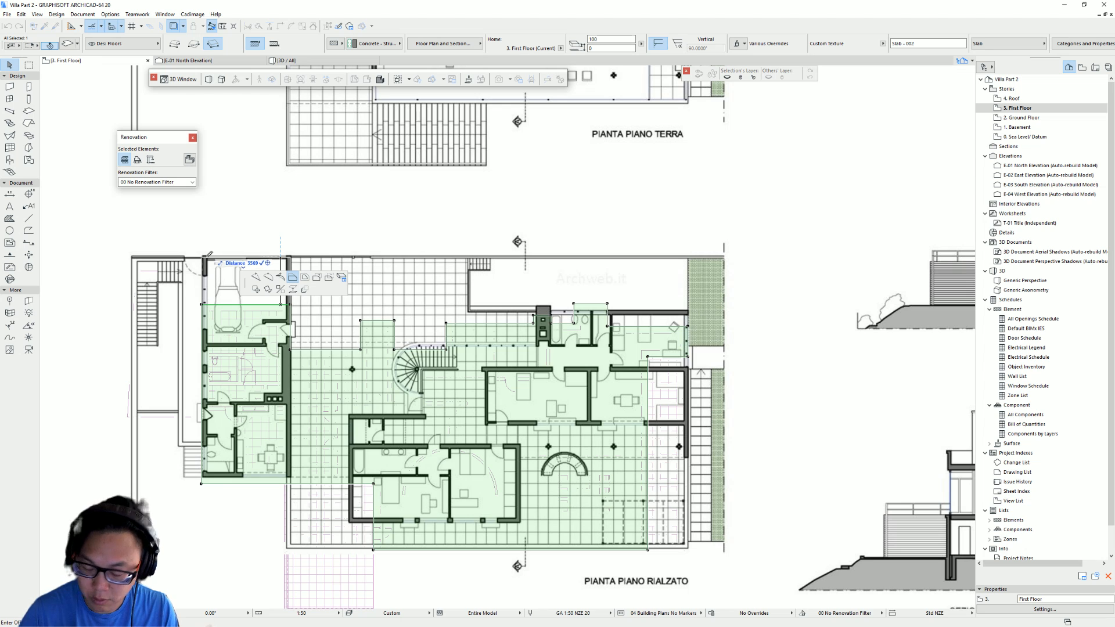
type("00")
key("Return")
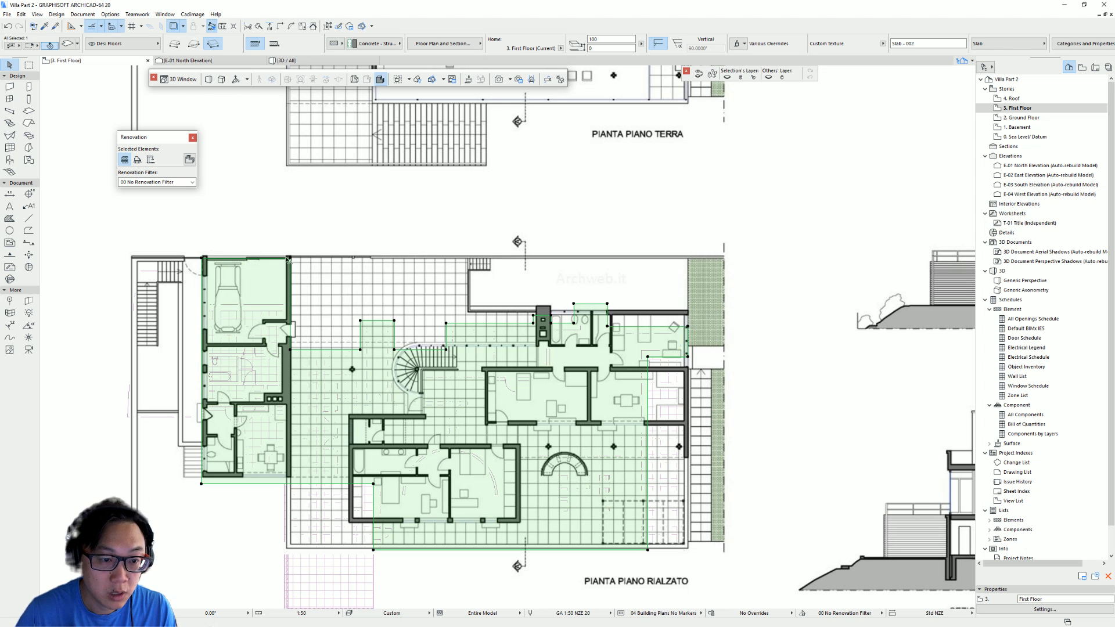
- Extend the slab's middle top edge up to the plan's upper outline
middle_click_drag(323, 297, 354, 240)
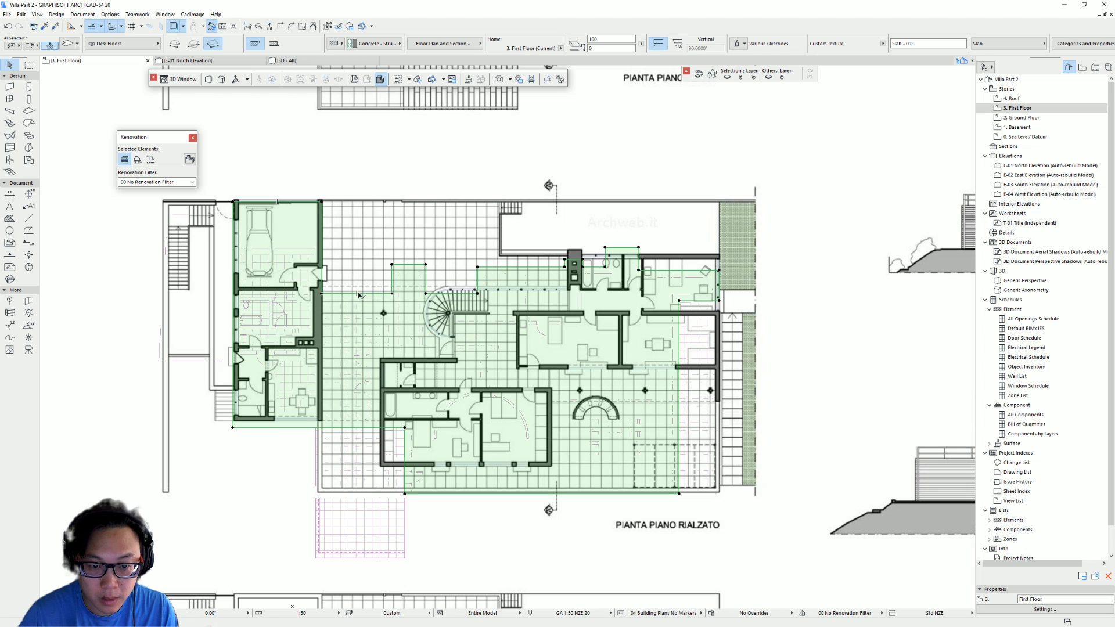
left_click(323, 245)
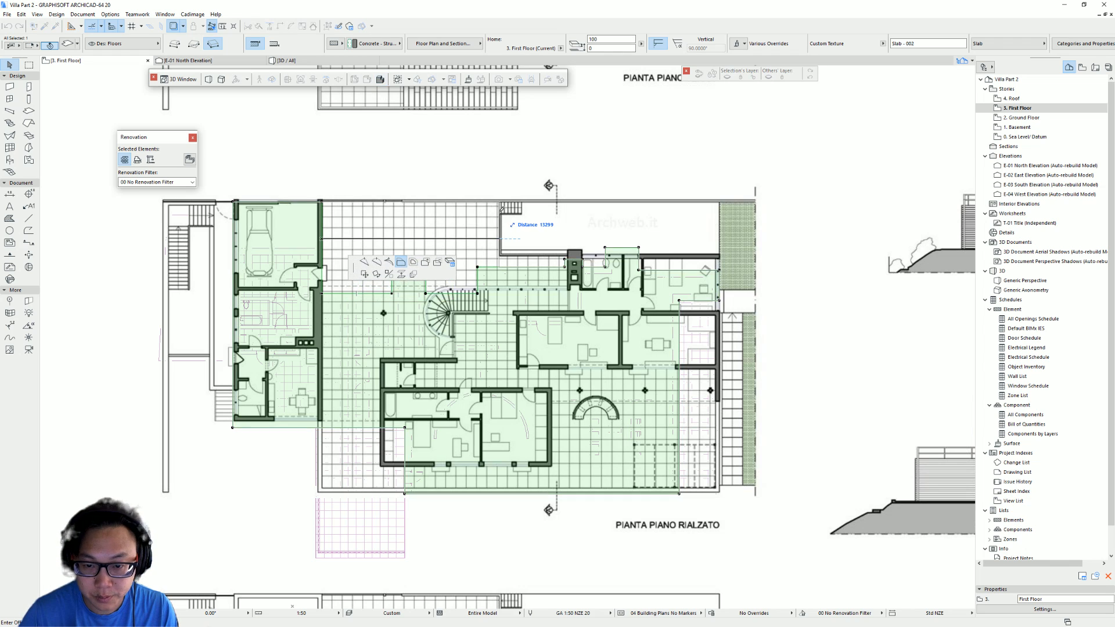
type("1330")
key("Return")
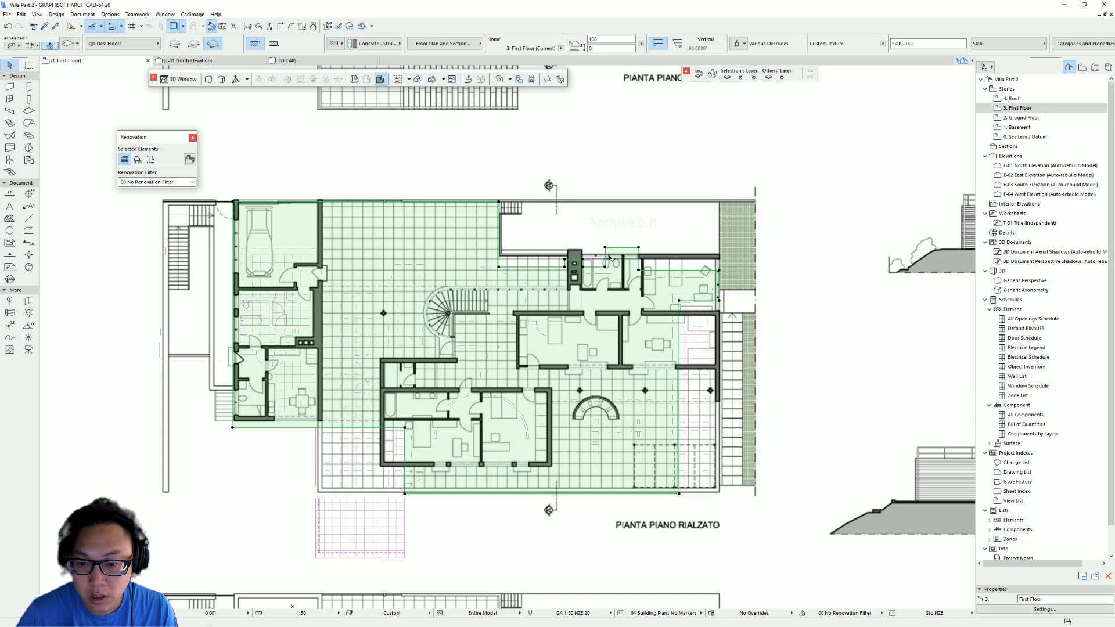
- Move the slab's notched top edges near the chimney and bathroom onto the plan's north wall line
left_click(545, 270)
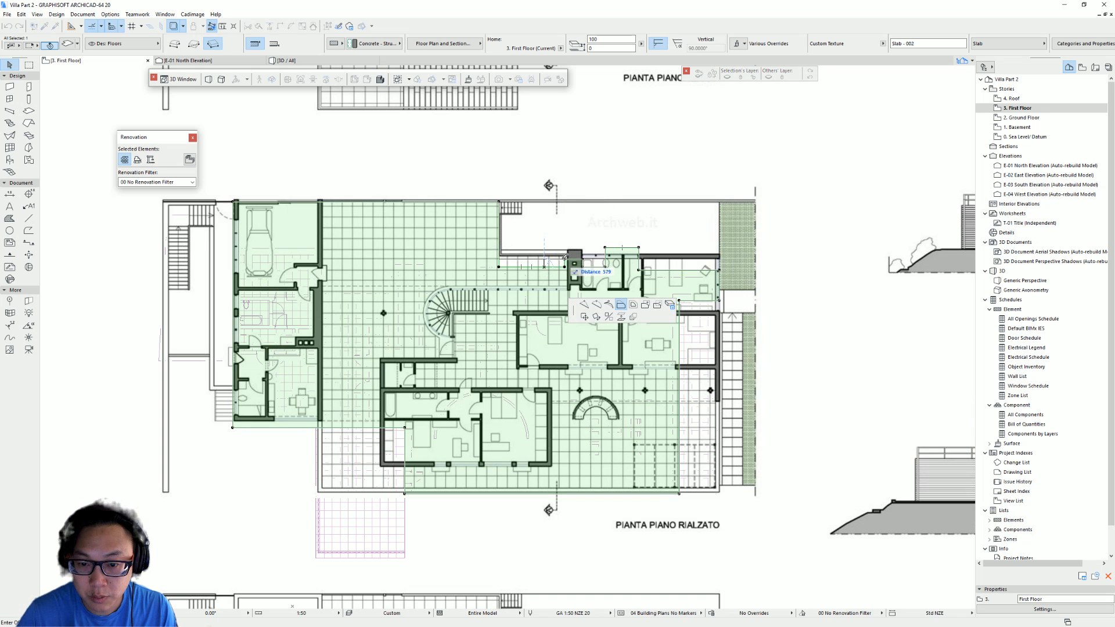
left_click(596, 270)
scroll(649, 271, "up", 4)
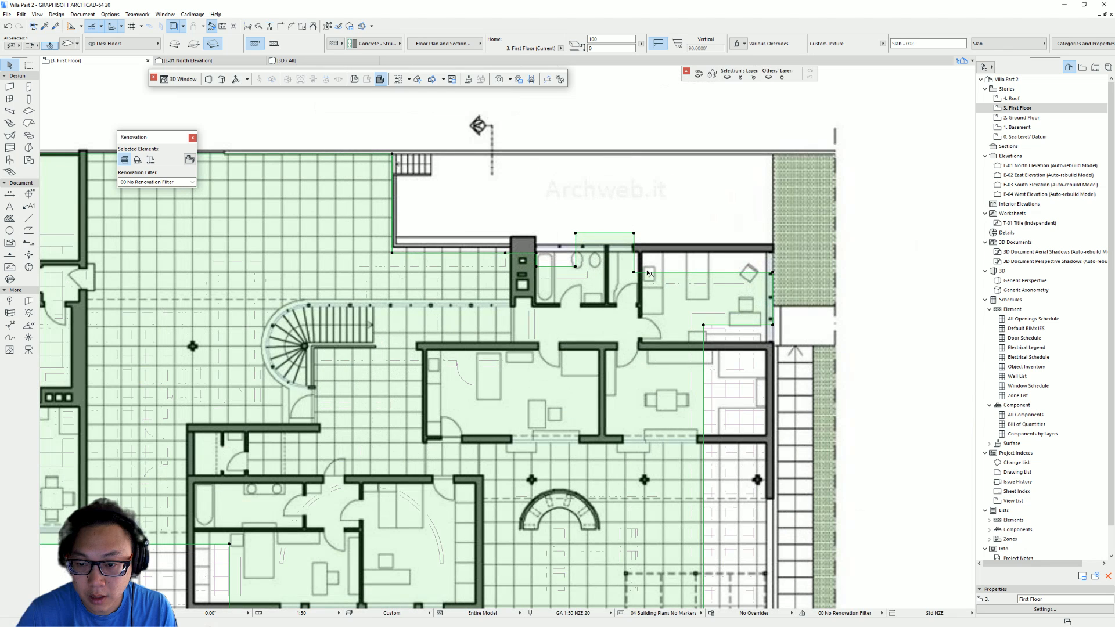
left_click(646, 271)
left_click(646, 253)
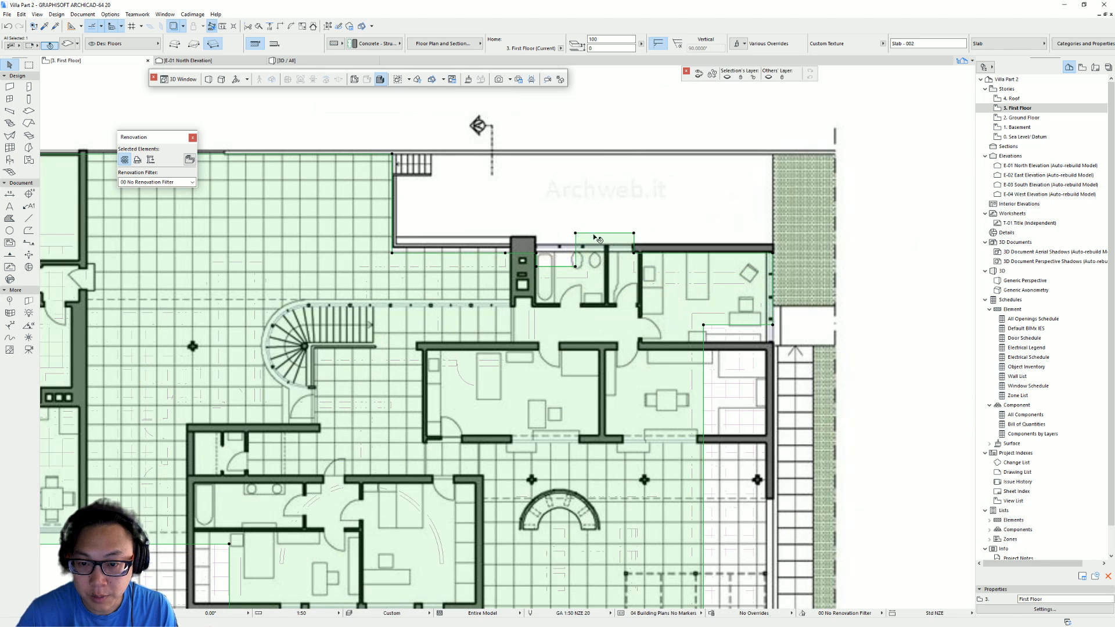
left_click(546, 254)
left_click(538, 254)
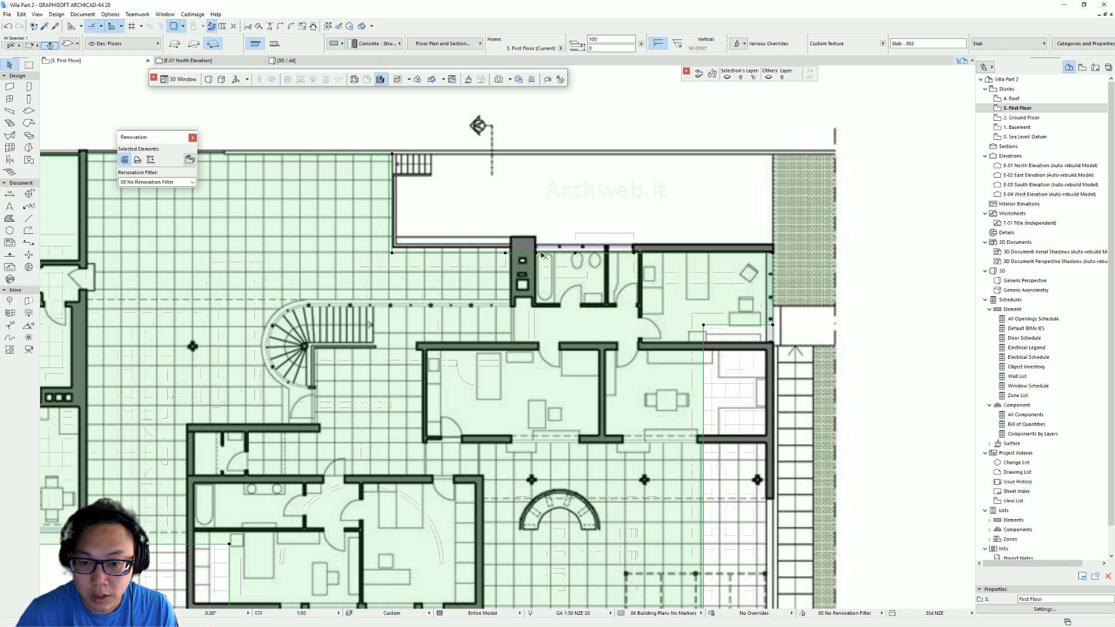
- Stretch the slab's top edge segments west along the north wall line to the plan's upper-left corner
middle_click_drag(676, 255, 636, 255)
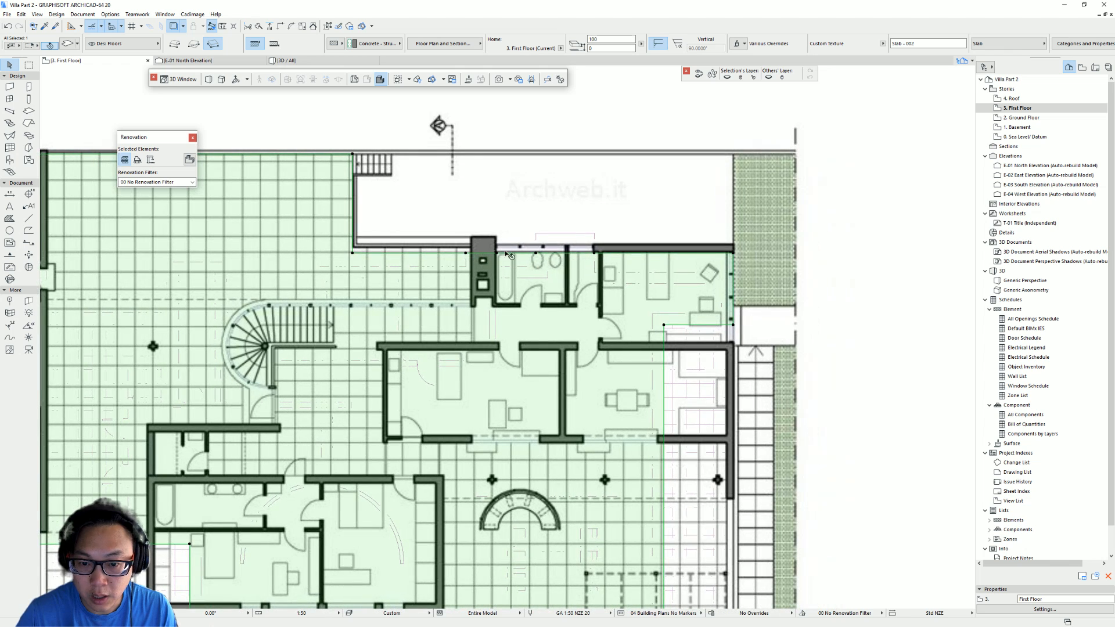
left_click(465, 254)
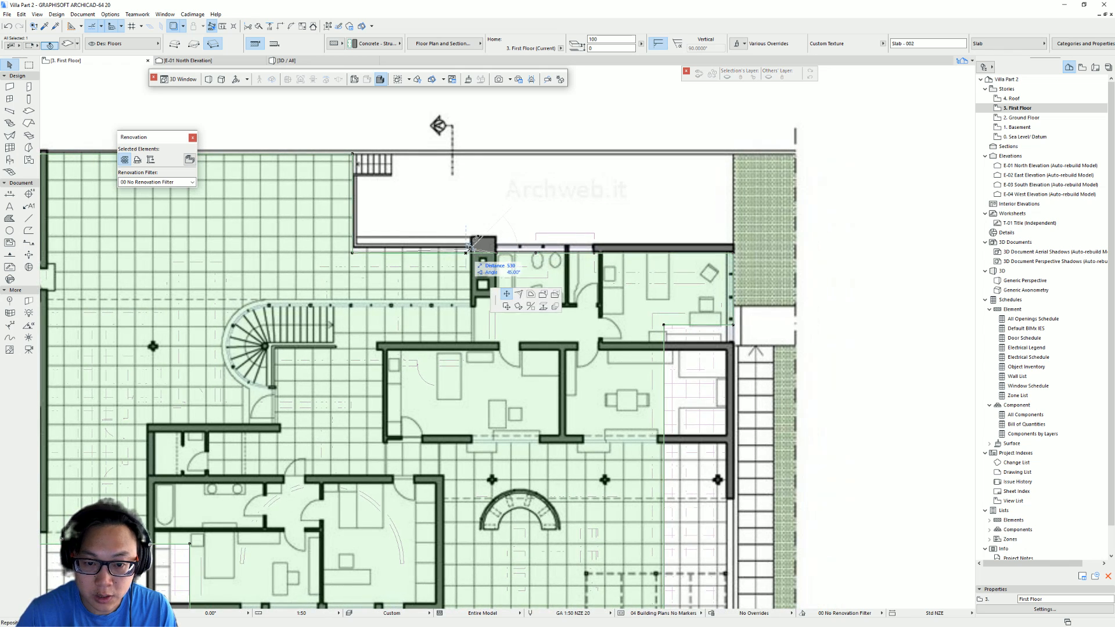
left_click(352, 254)
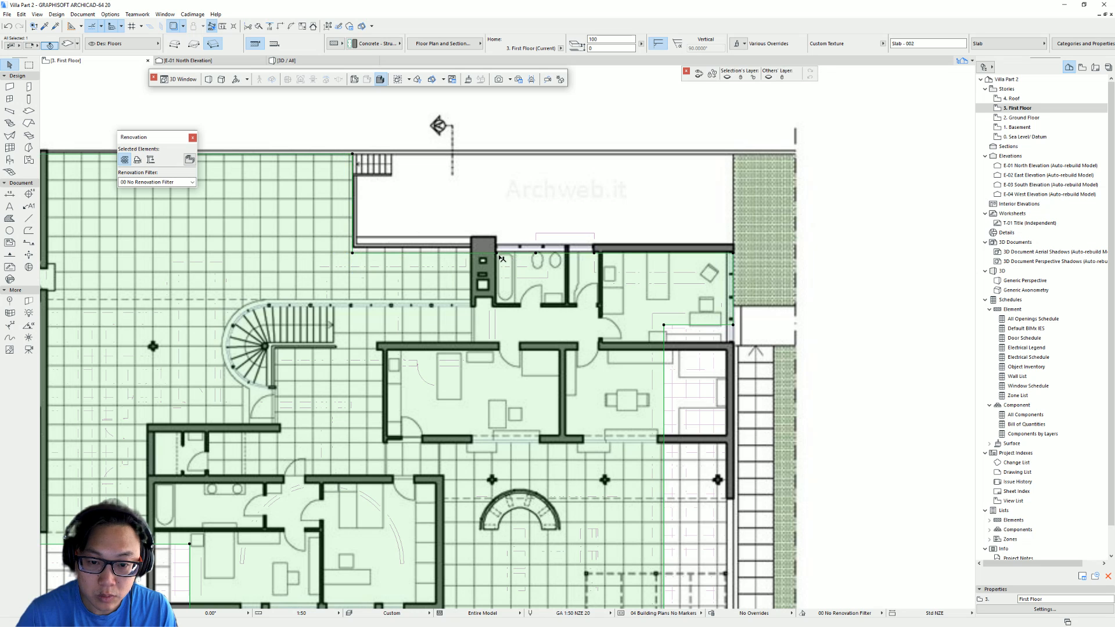
left_click(497, 253)
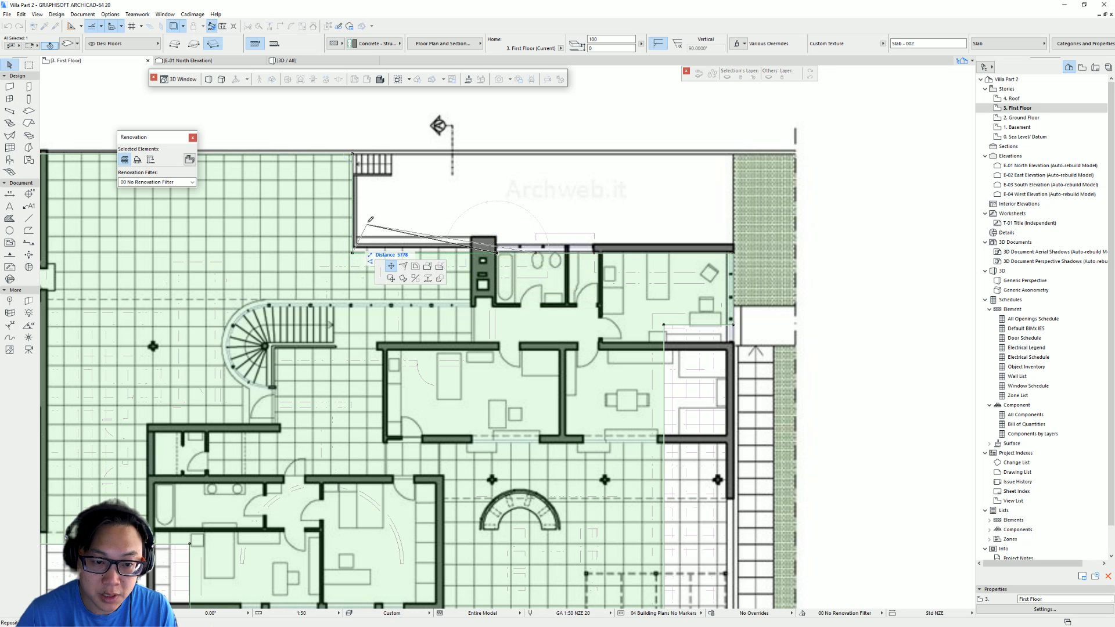
left_click(354, 253)
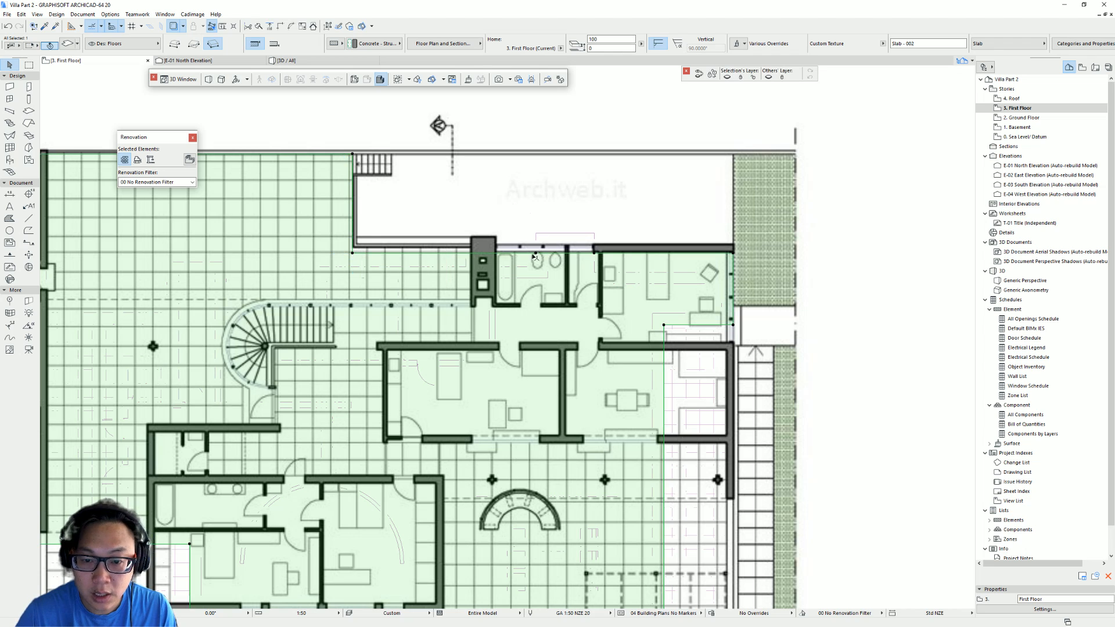
left_click(536, 253)
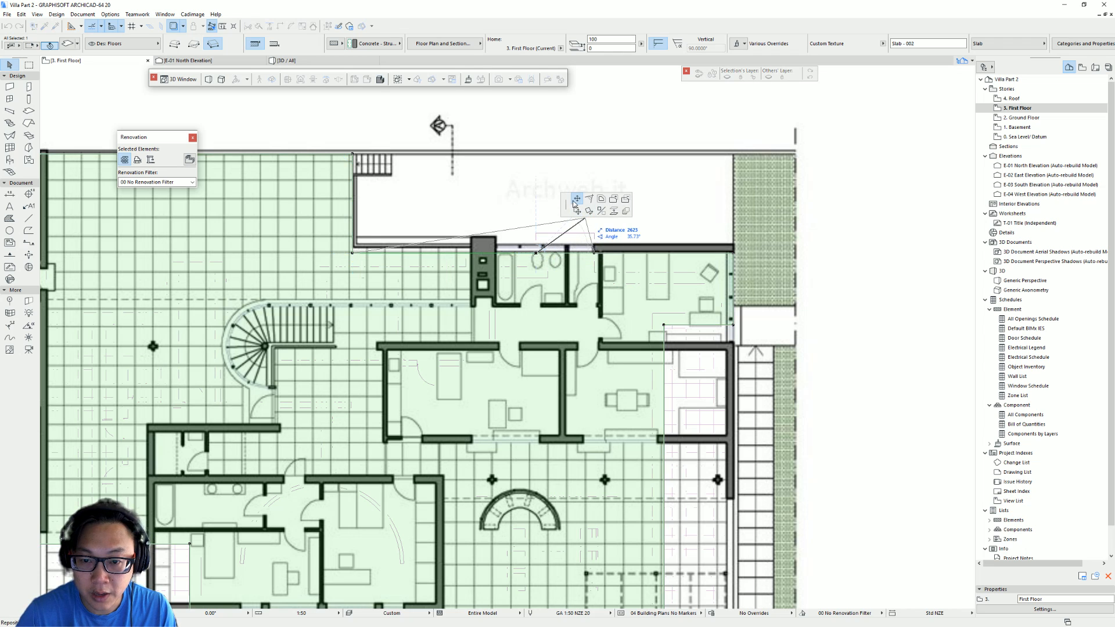
left_click(353, 253)
- Stretch the slab's top edge east along the north wall line to the plan's east wall
left_click(594, 254)
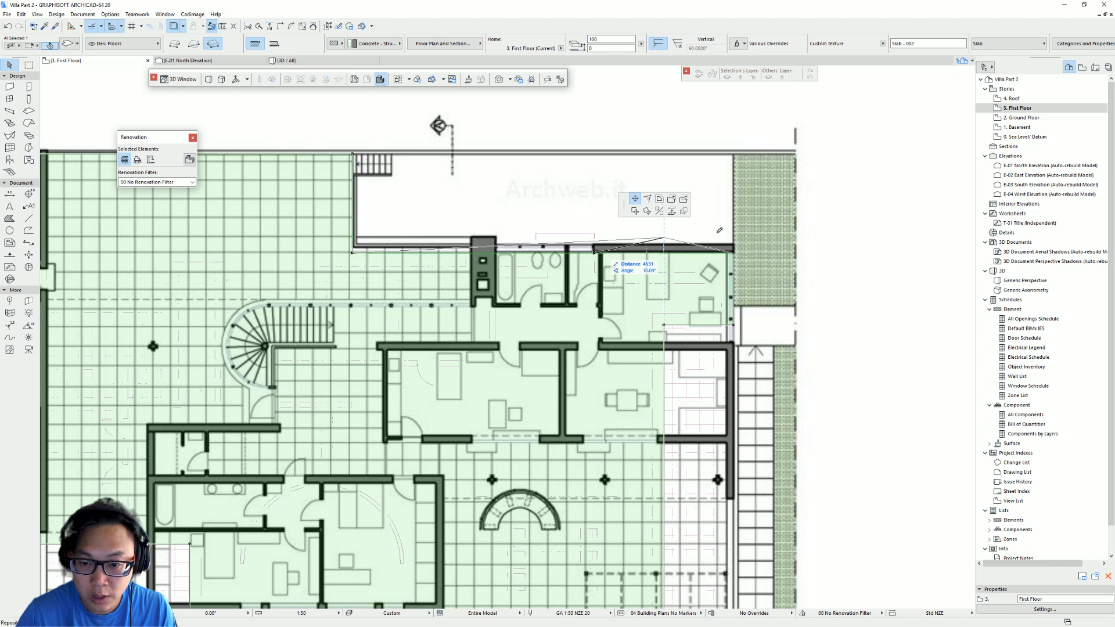
left_click(733, 253)
scroll(699, 329, "down", 4)
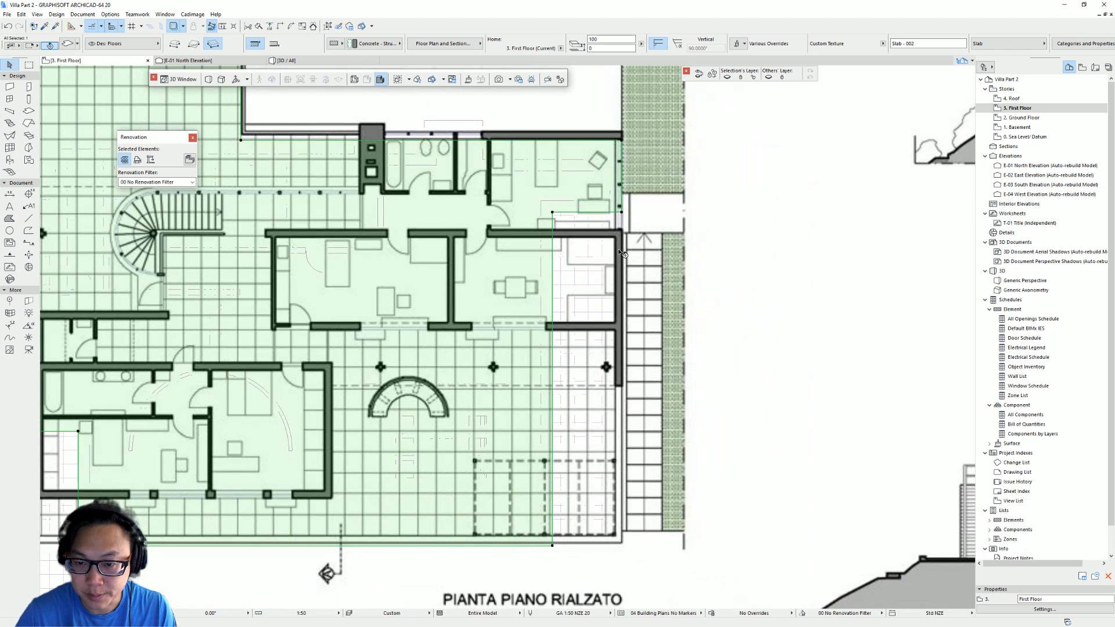
- Align the slab's south-east corner and bottom edge with the plan's outer walls
left_click(599, 226)
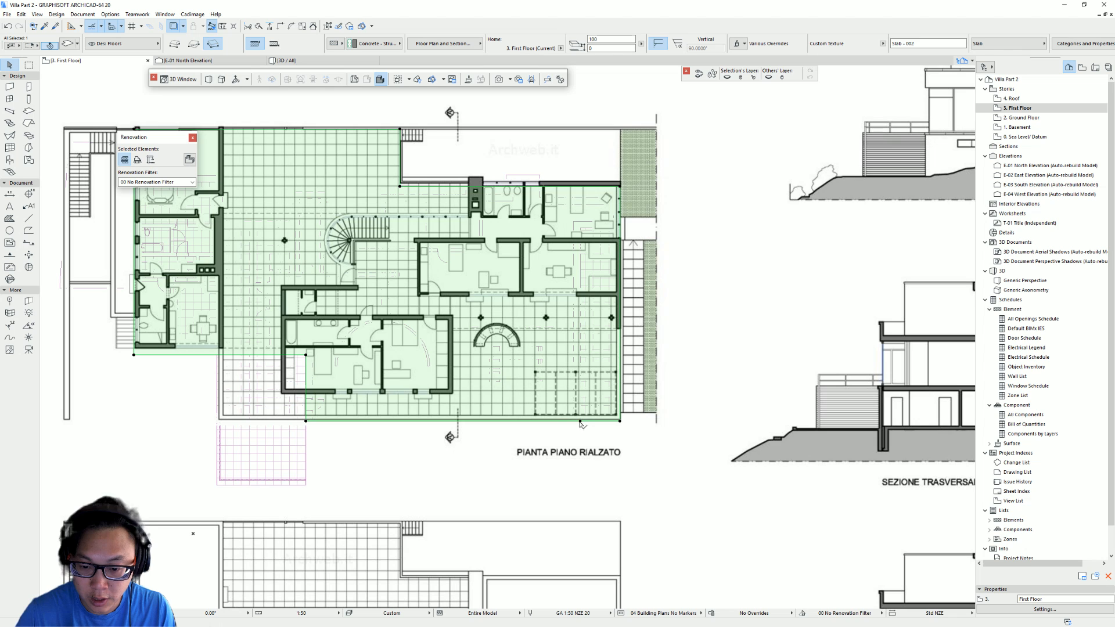
left_click(580, 421)
left_click(620, 421)
- Extend the slab's south-west notch so its bottom edge reaches the west wing, matching the plan's south wall line
middle_click_drag(256, 381, 468, 372)
left_click(556, 303)
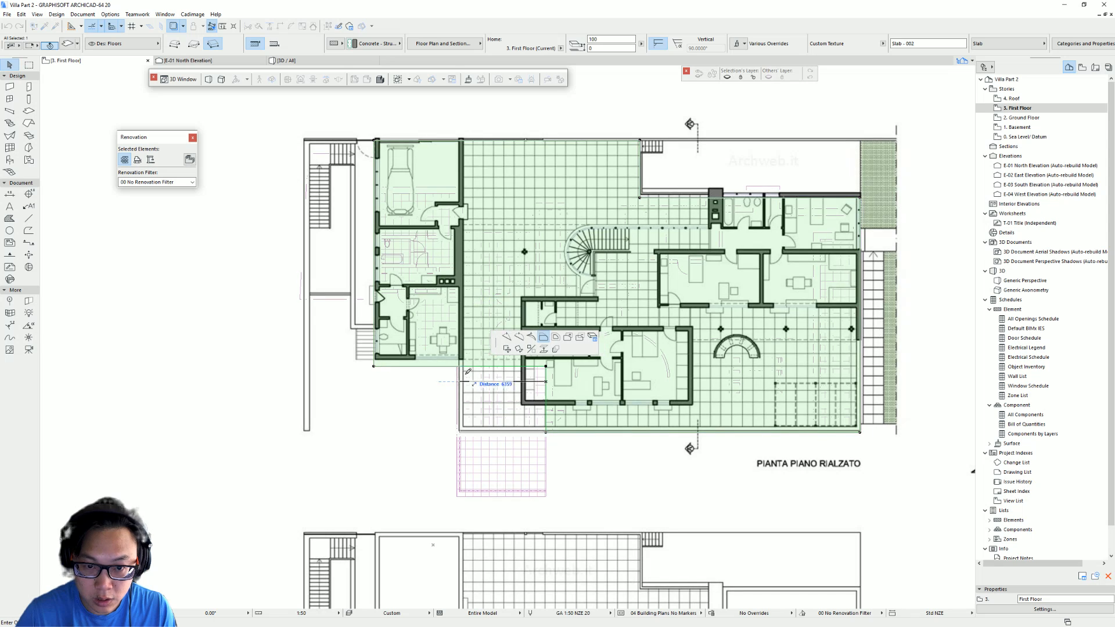
left_click(458, 498)
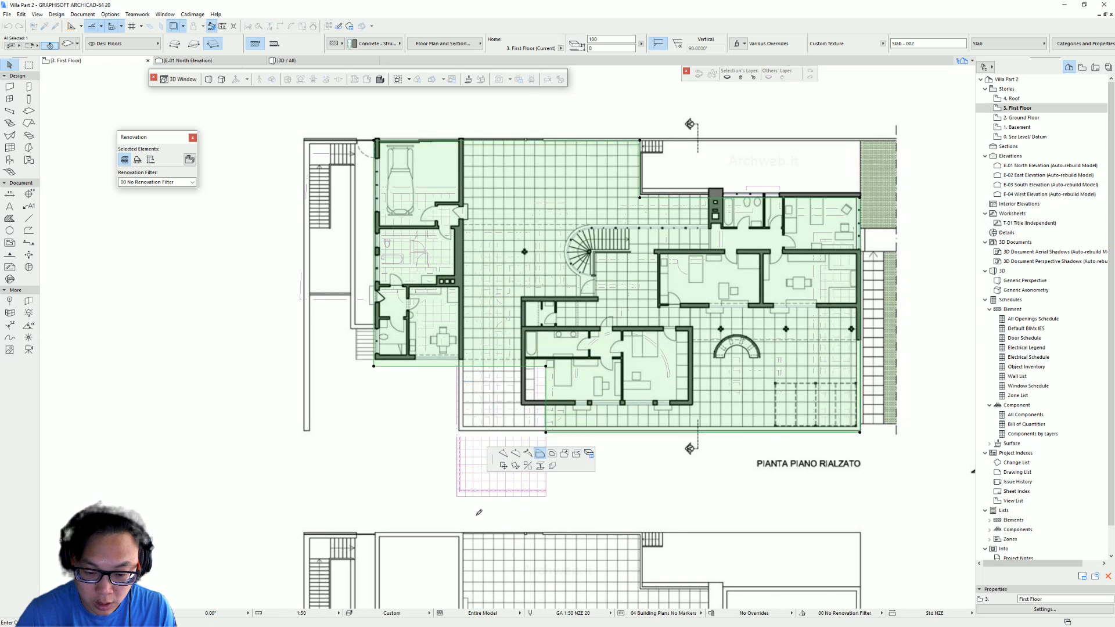
scroll(463, 503, "up", 5)
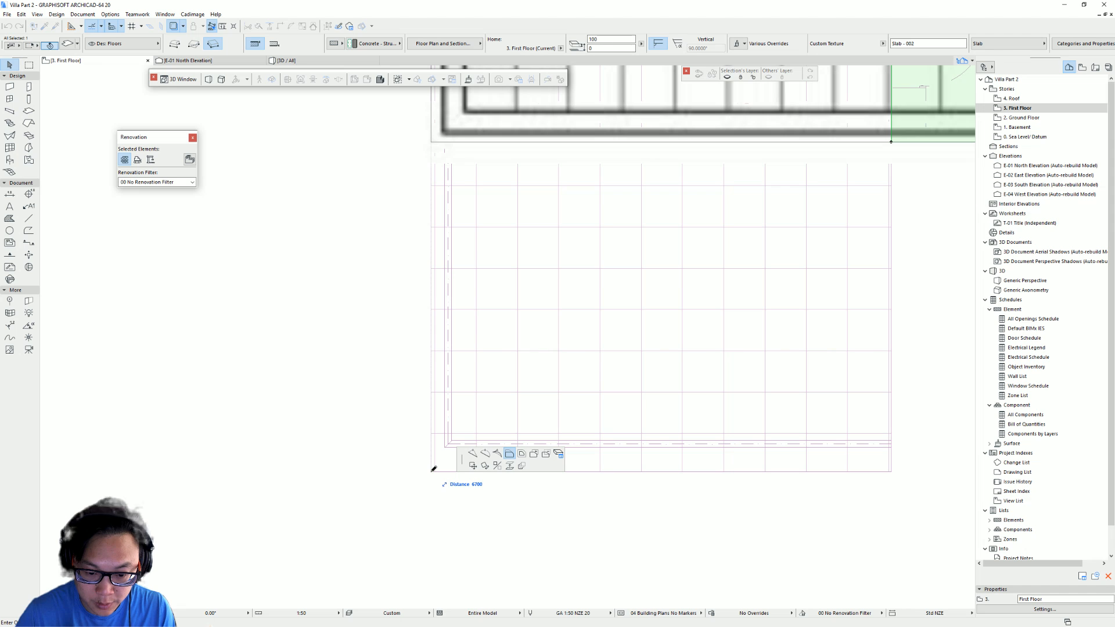
scroll(473, 366, "down", 6)
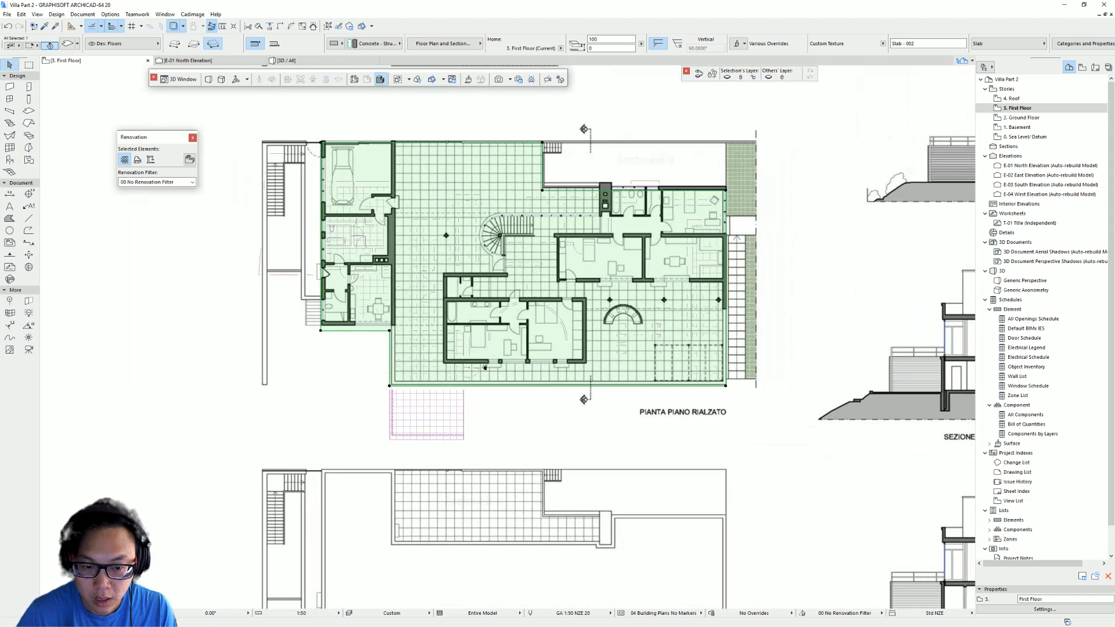
- Examine Villa Tugendhat in the Google Maps 3D view and Street View for reference
middle_click_drag(574, 326, 479, 351)
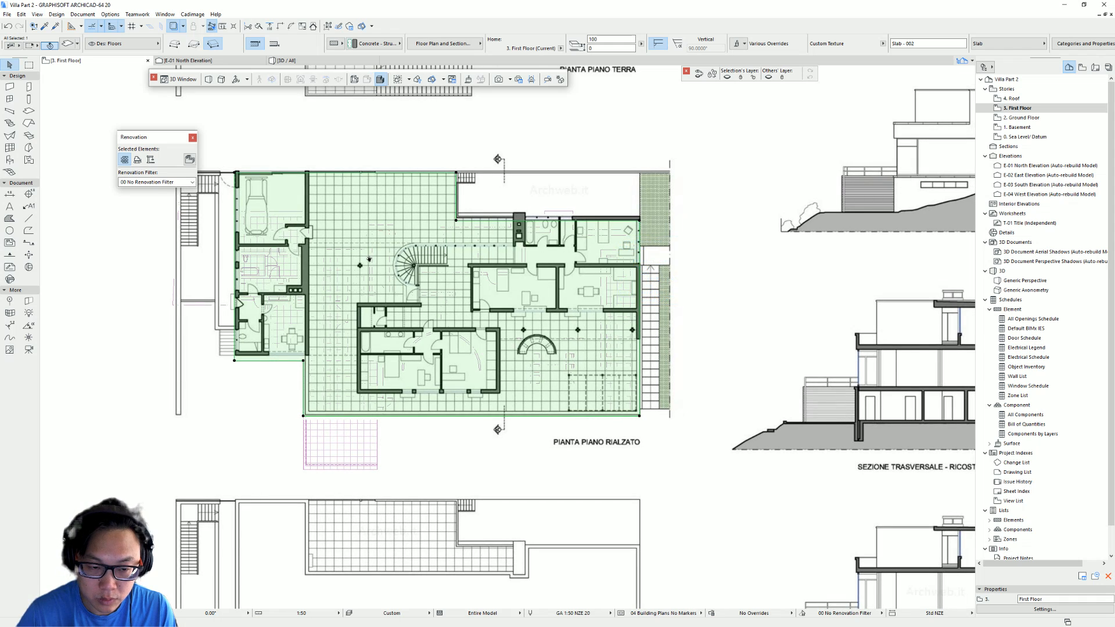
scroll(370, 260, "up", 1)
middle_click_drag(329, 257, 416, 268)
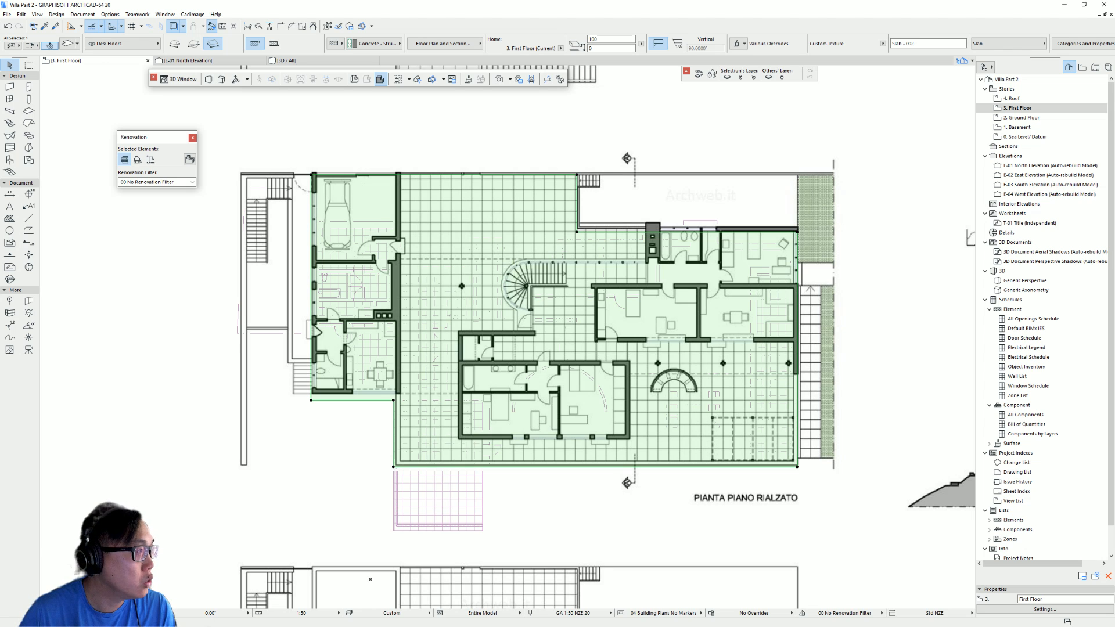
key("alt+Tab")
left_click(226, 124)
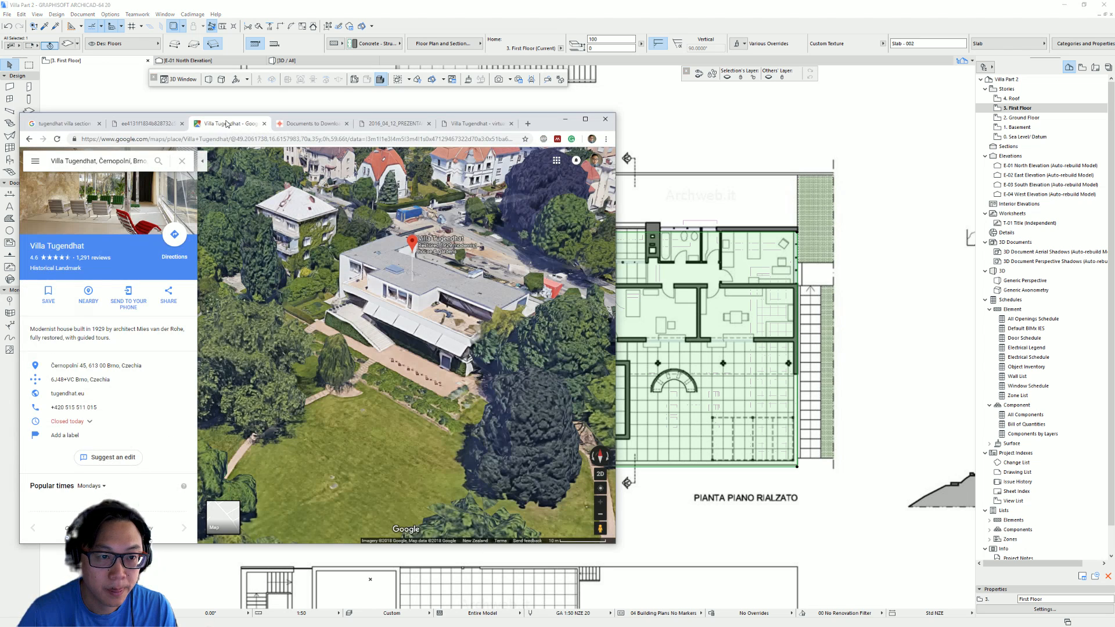
left_click_drag(514, 271, 584, 468, "ctrl")
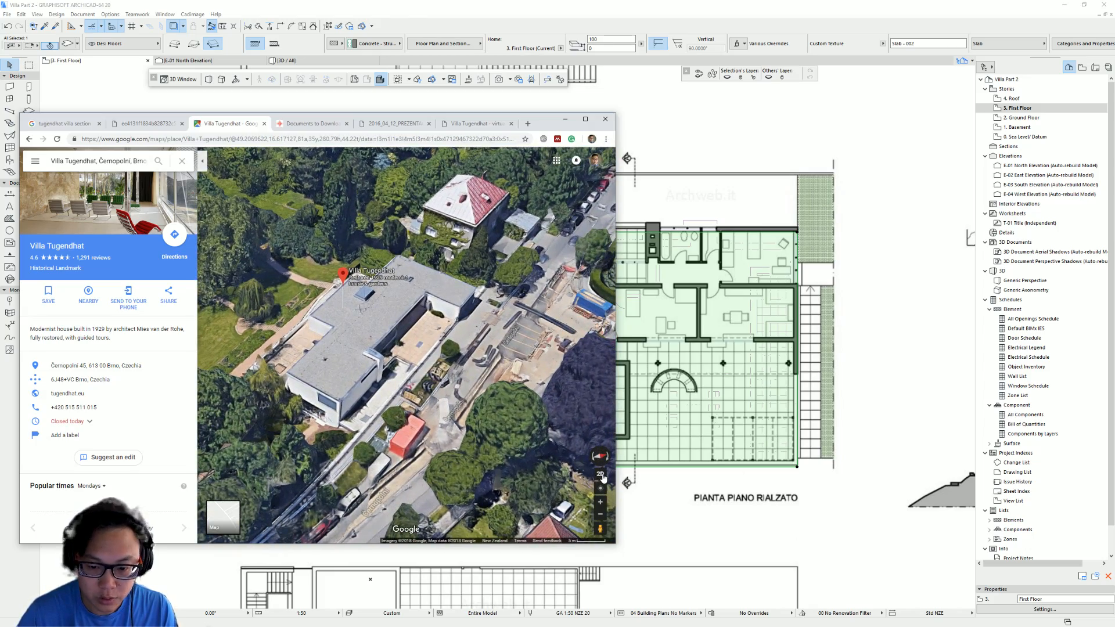
left_click(598, 526)
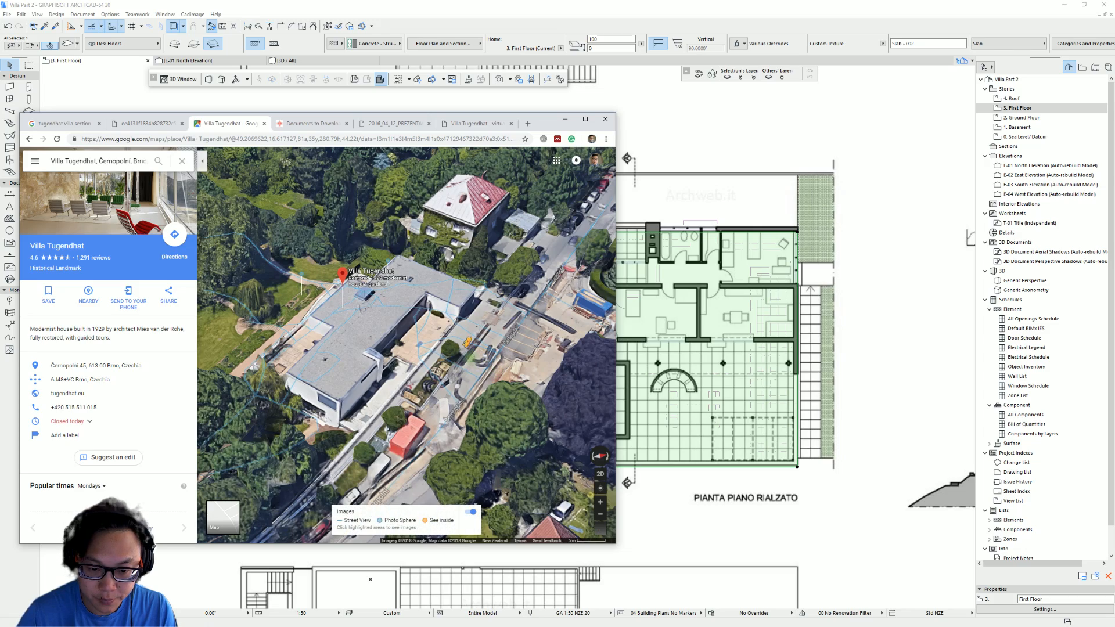
left_click(524, 356)
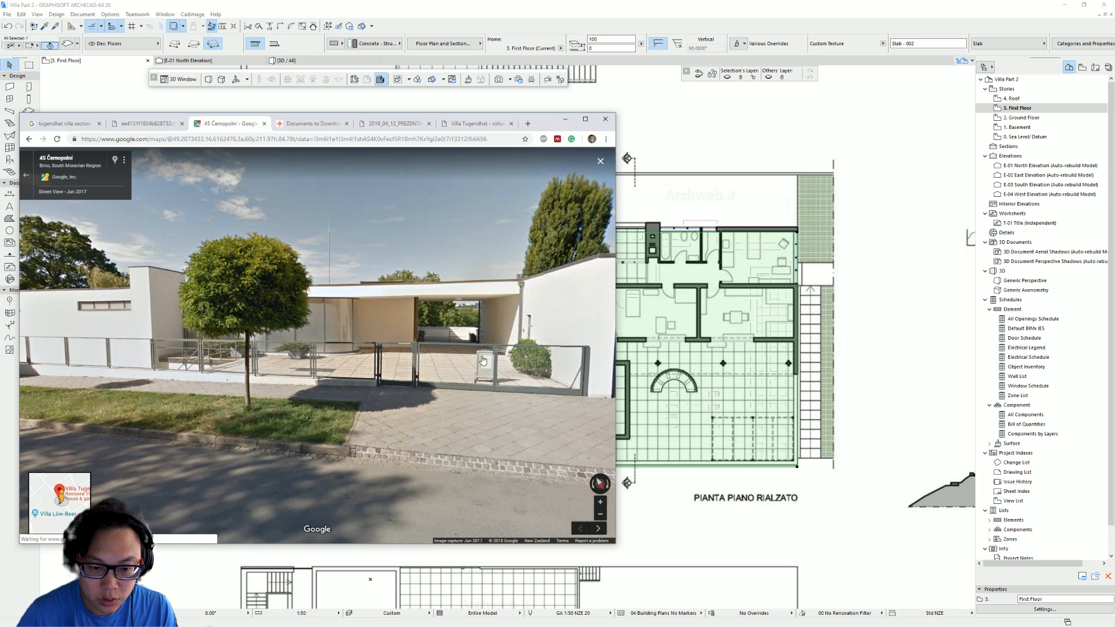
left_click_drag(394, 349, 459, 345)
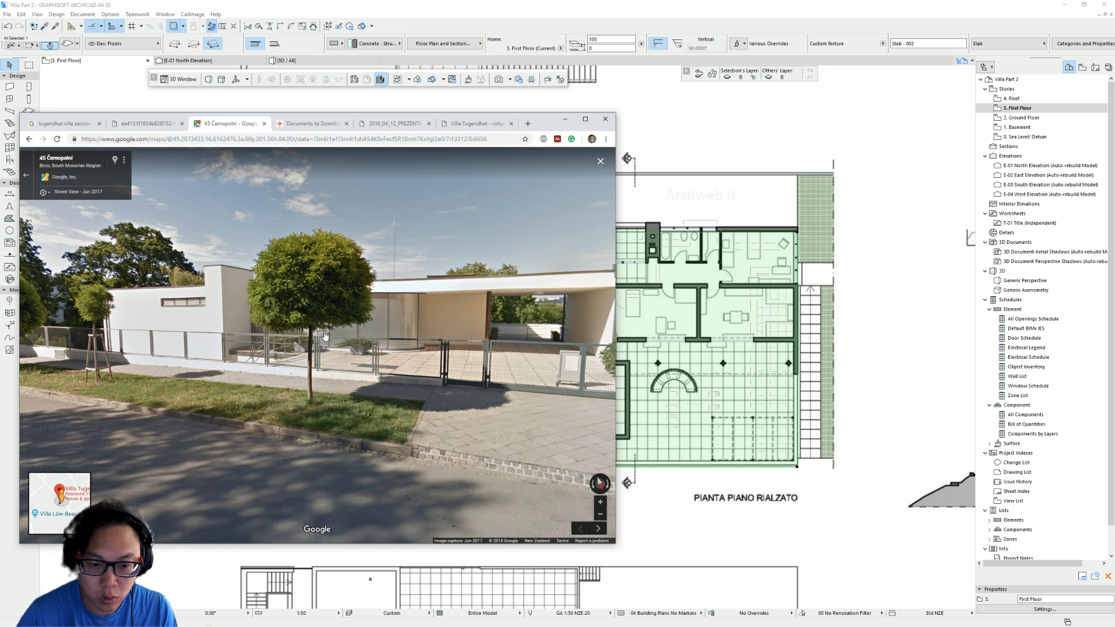
left_click_drag(416, 324, 335, 323)
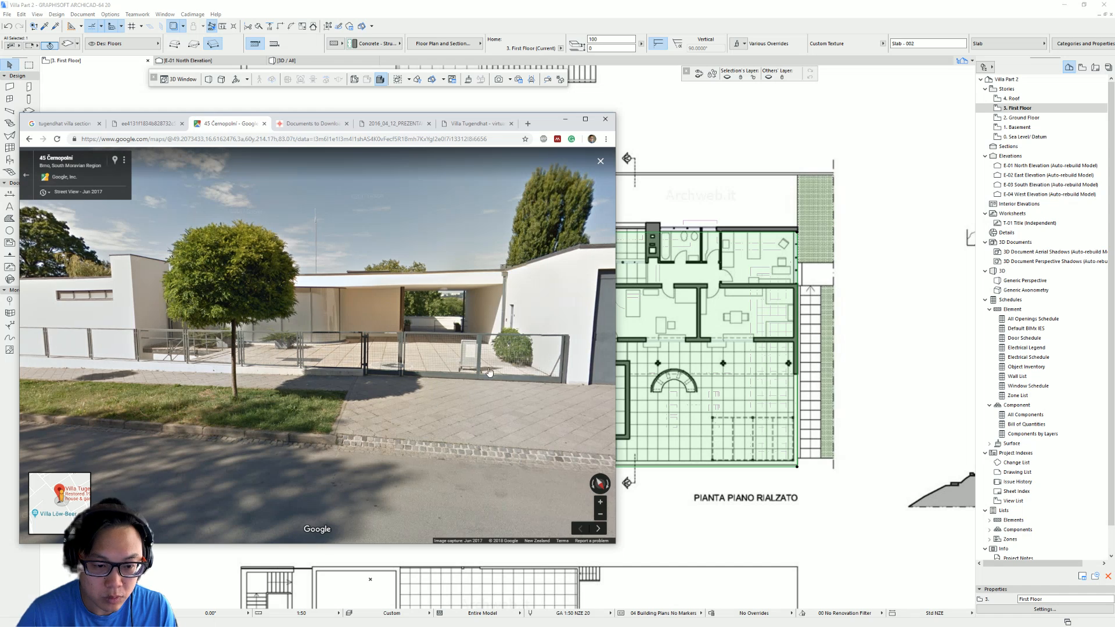
left_click_drag(468, 373, 567, 370)
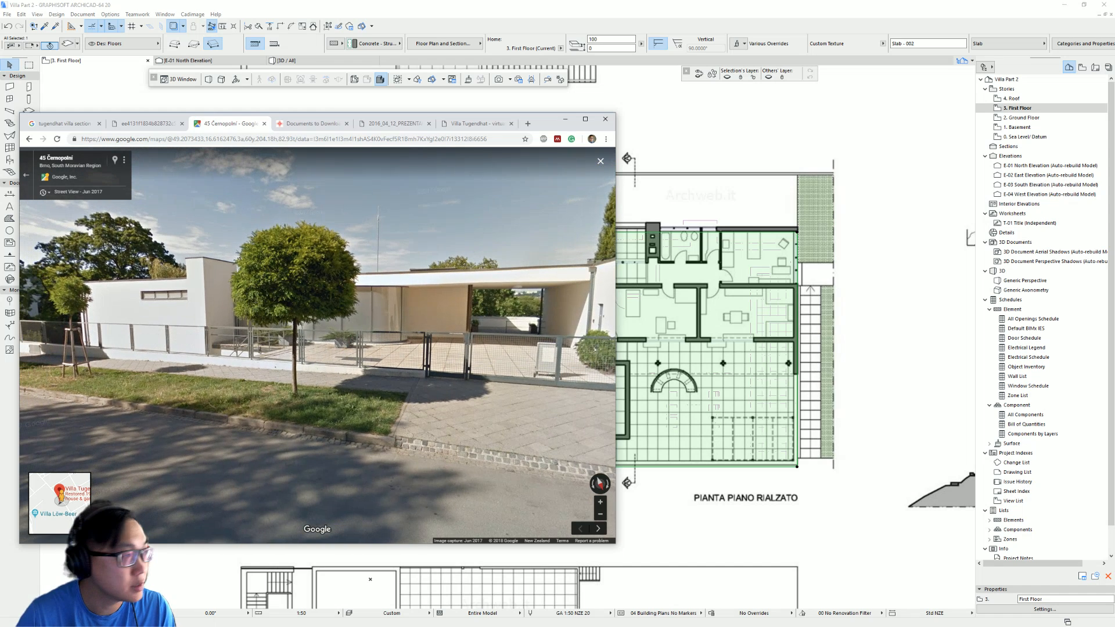
key("alt+Tab")
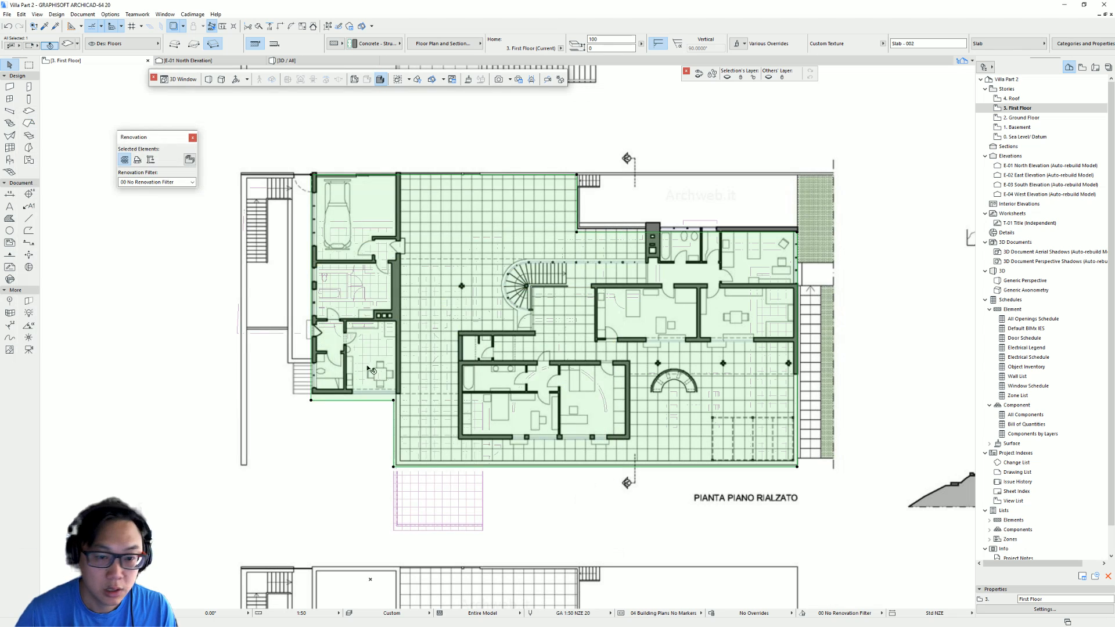
- Switch to the Ground Floor story to compare its layout with the First Floor plan
middle_click_drag(471, 321, 384, 333)
key("Escape")
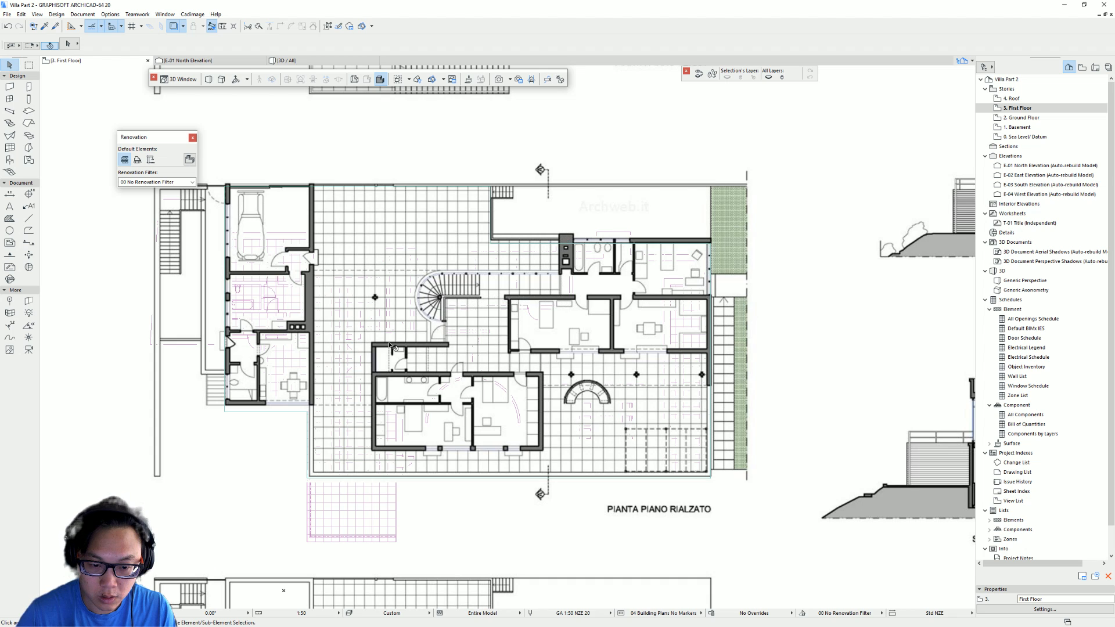
middle_click_drag(246, 315, 336, 323)
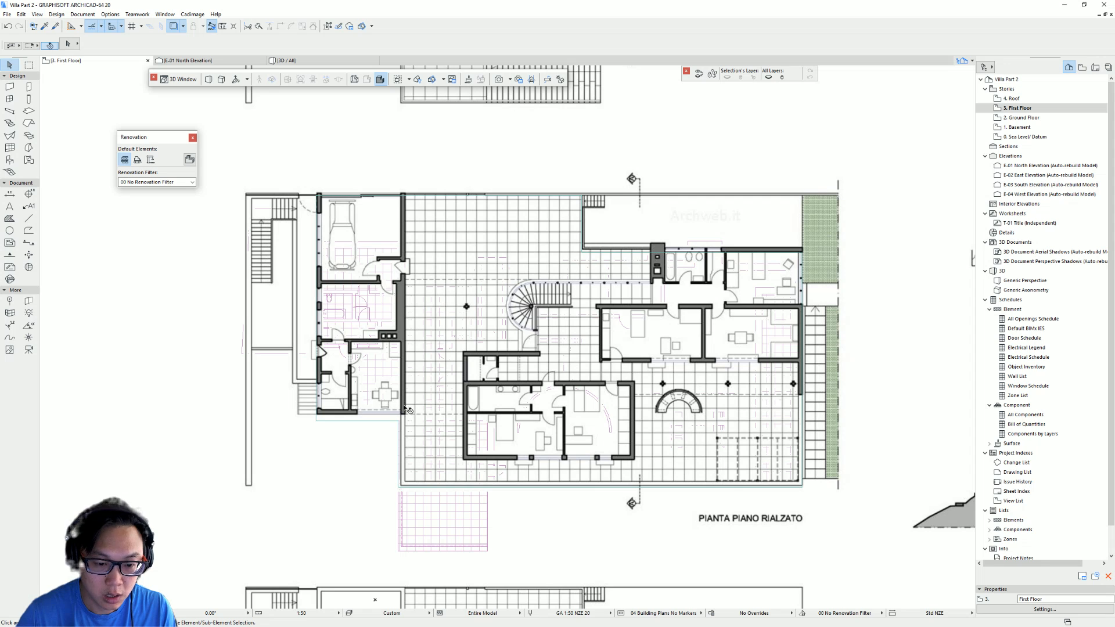
double_click(1023, 118)
middle_click_drag(552, 461, 511, 377)
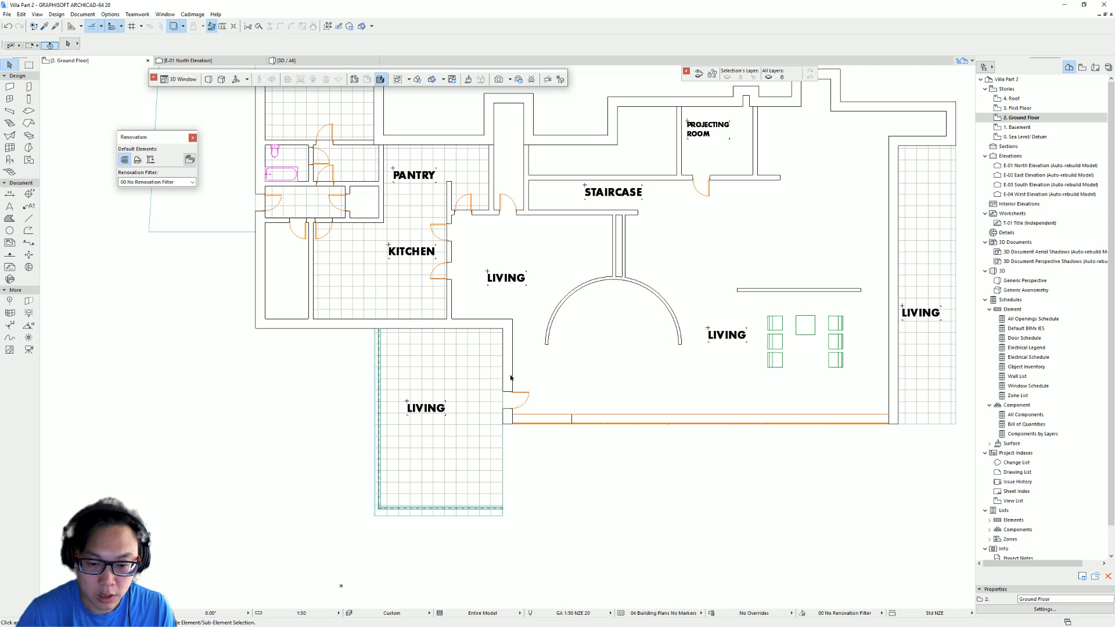
left_click(293, 318, "alt")
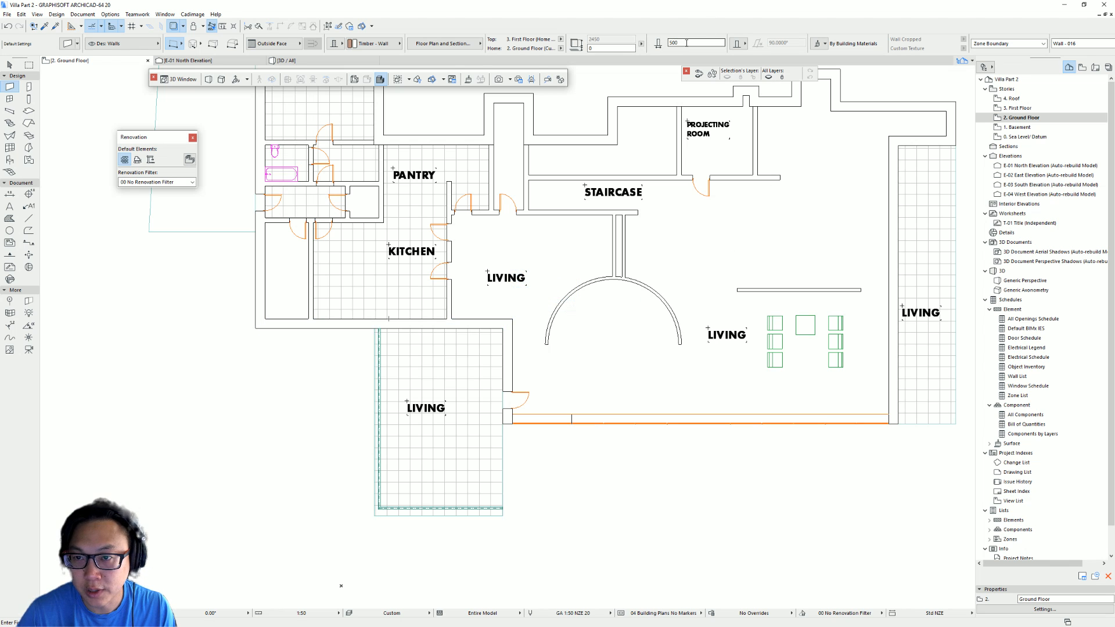
- Return to the First Floor story and review the slab's outline against the plan
double_click(1020, 108)
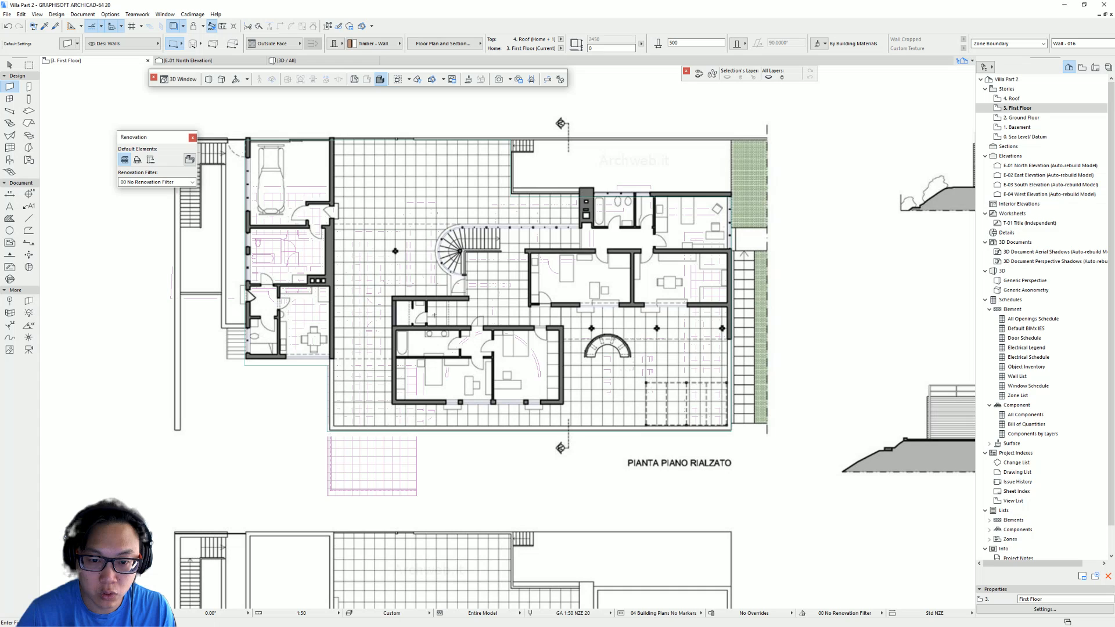
middle_click_drag(434, 314, 444, 330)
key("Escape")
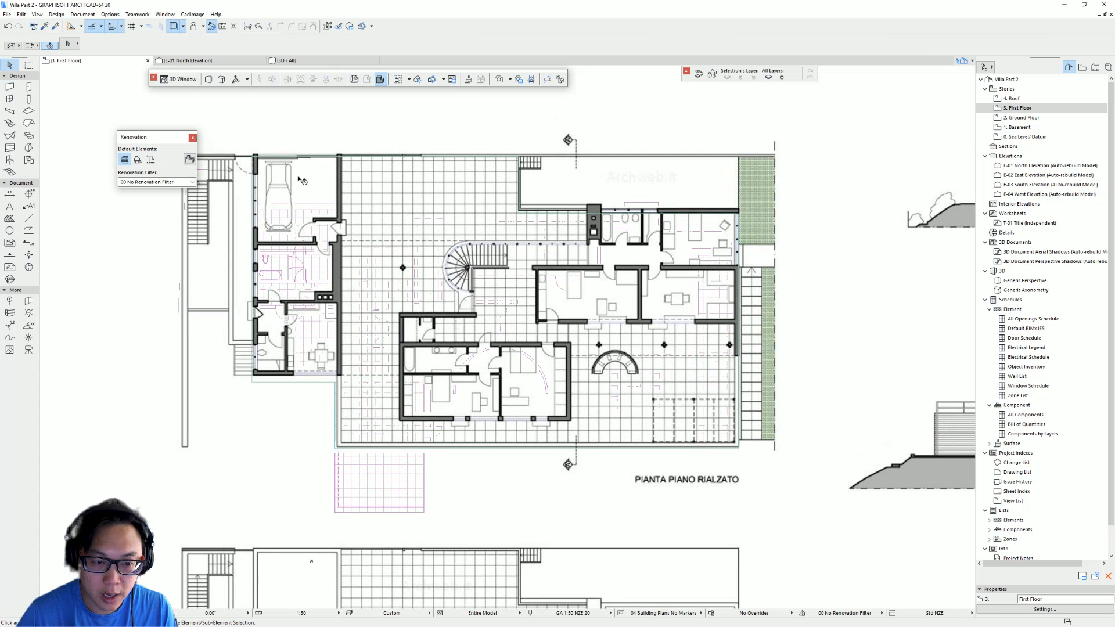
left_click(388, 370)
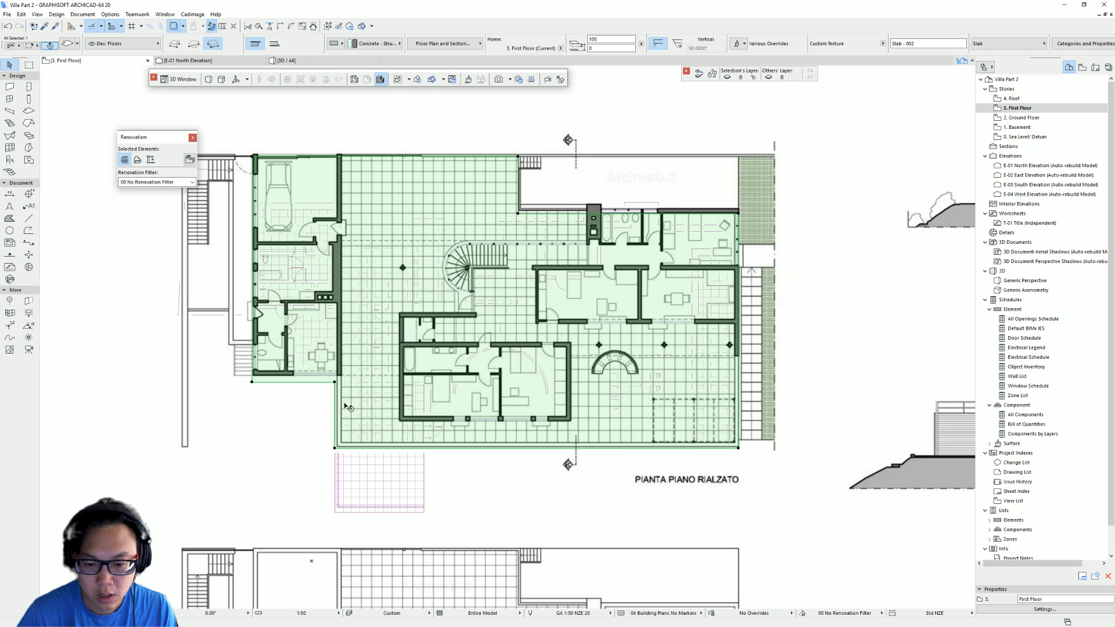
key("Escape")
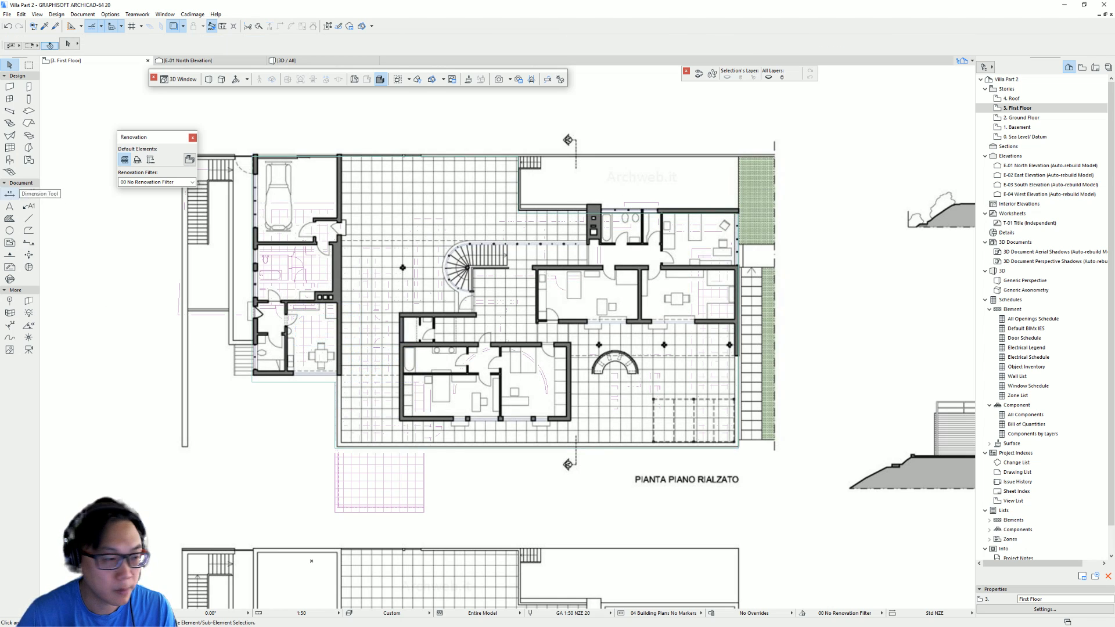
- Activate the Wall tool and turn on Trace to overlay the Ground Floor beneath the First Floor
left_click(9, 86)
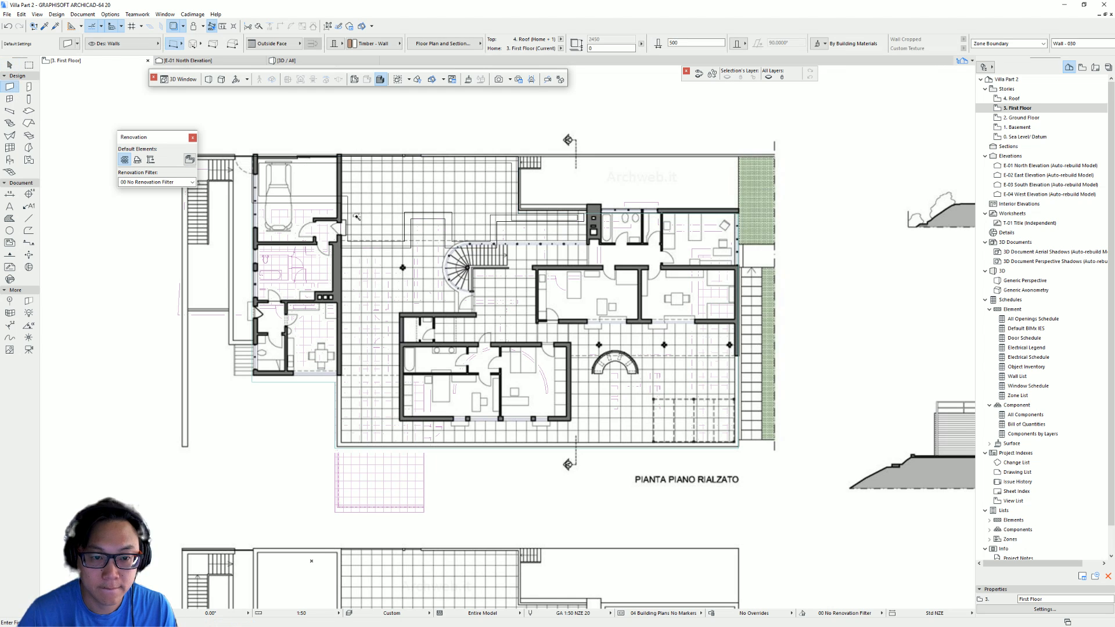
scroll(422, 225, "up", 3)
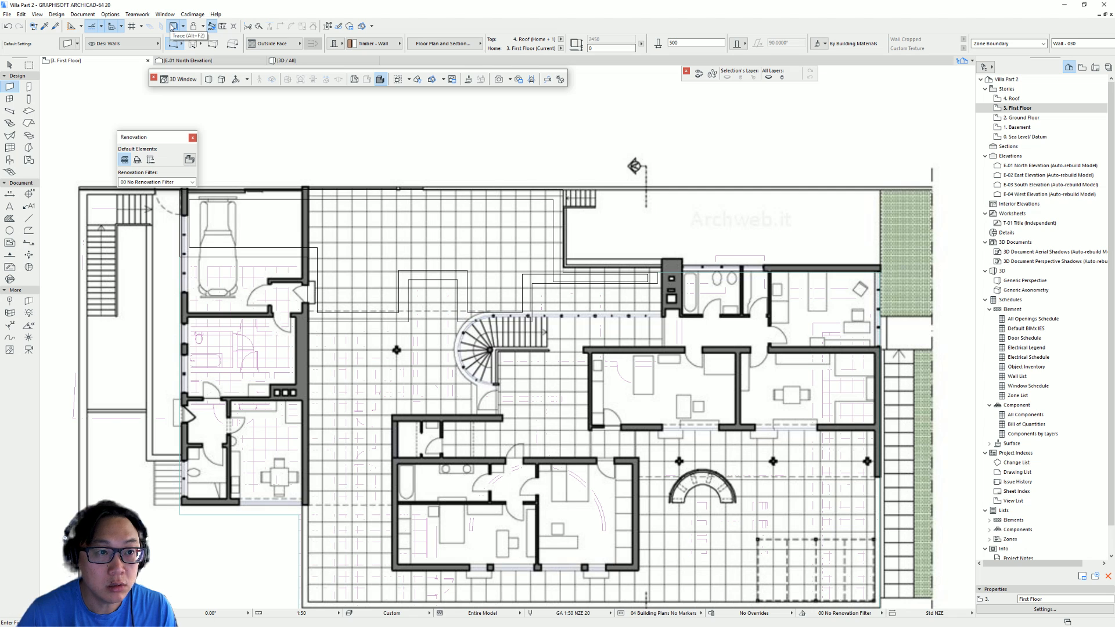
left_click(173, 26)
scroll(450, 367, "down", 3)
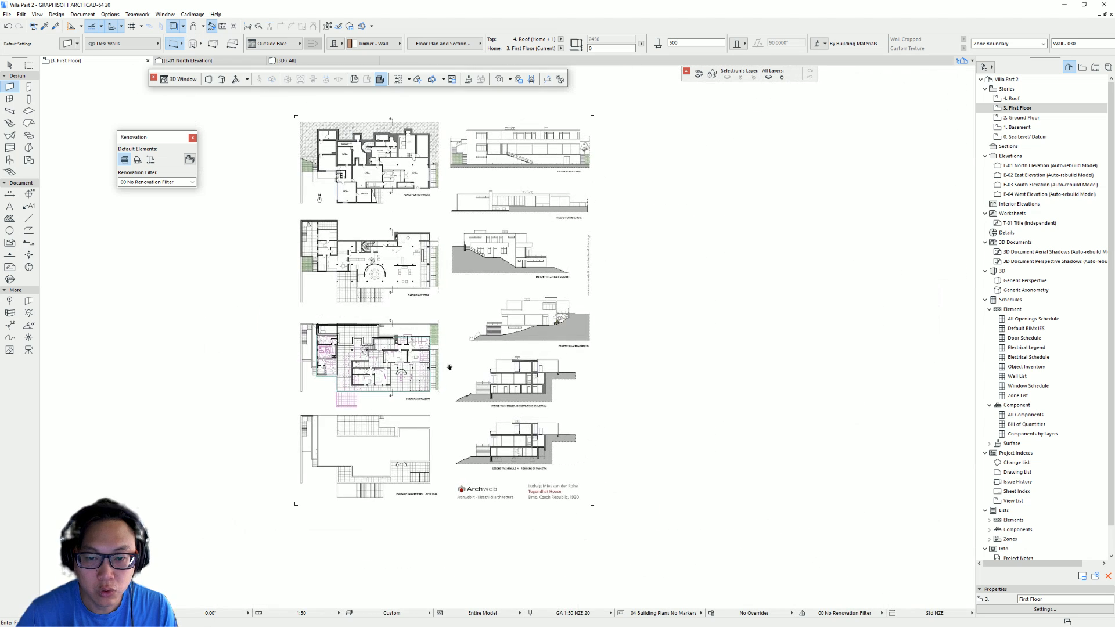
- Try moving the drawing image east of the model, then undo the move
key("Escape")
left_click(471, 338)
key("ctrl+d")
left_click(474, 336)
left_click(631, 350)
key("Escape")
scroll(381, 352, "up", 4)
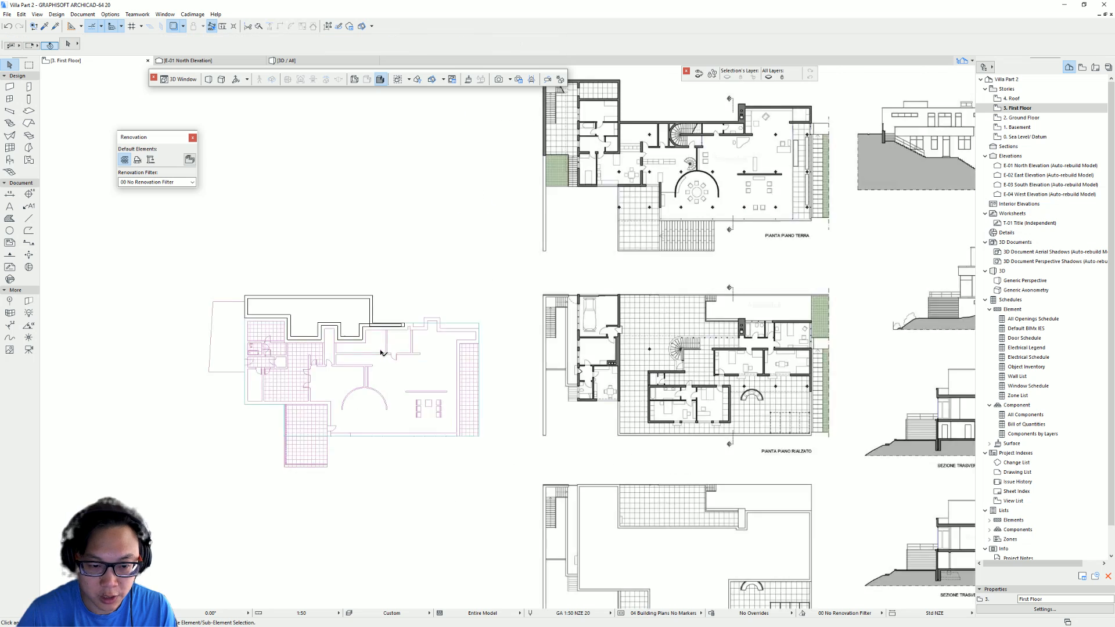
scroll(250, 342, "up", 3)
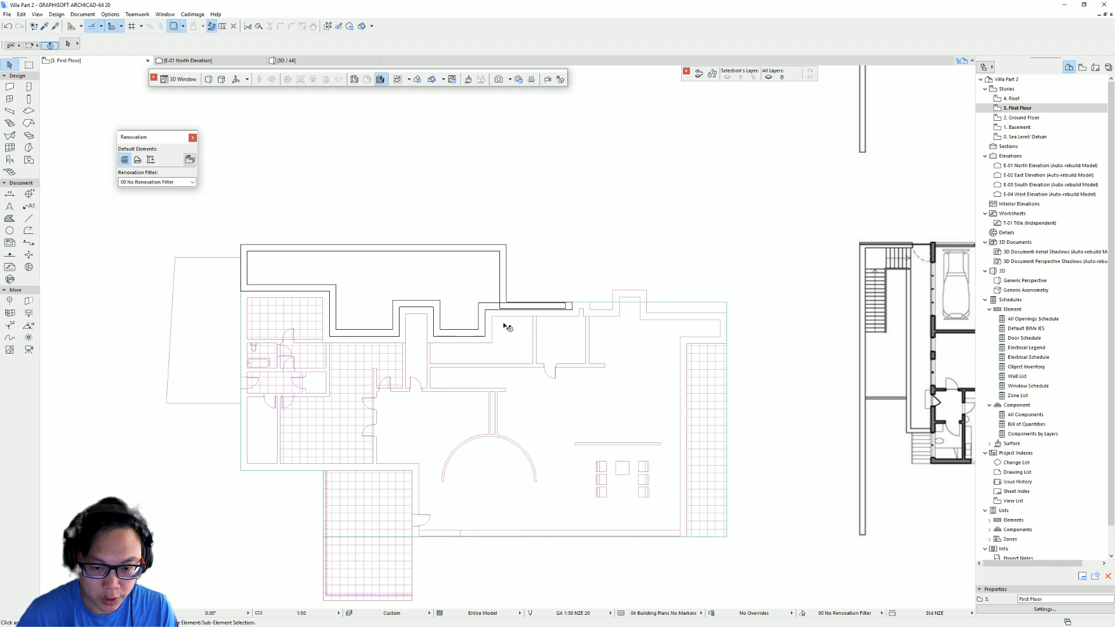
middle_click_drag(523, 297, 521, 223)
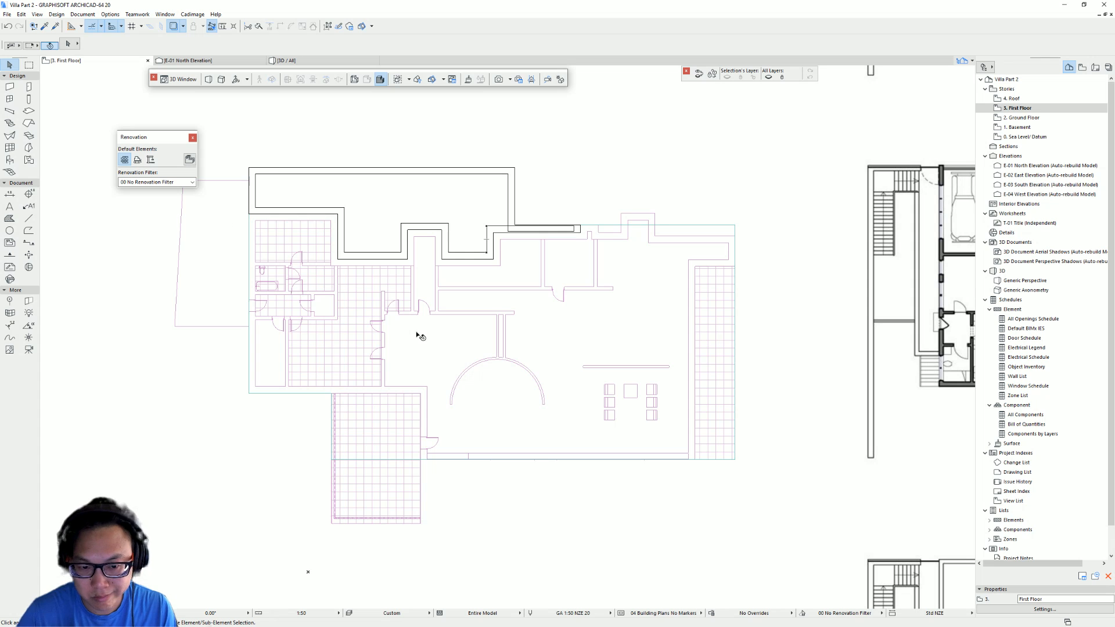
key("ctrl+z")
key("ctrl+z")
key("ctrl+z")
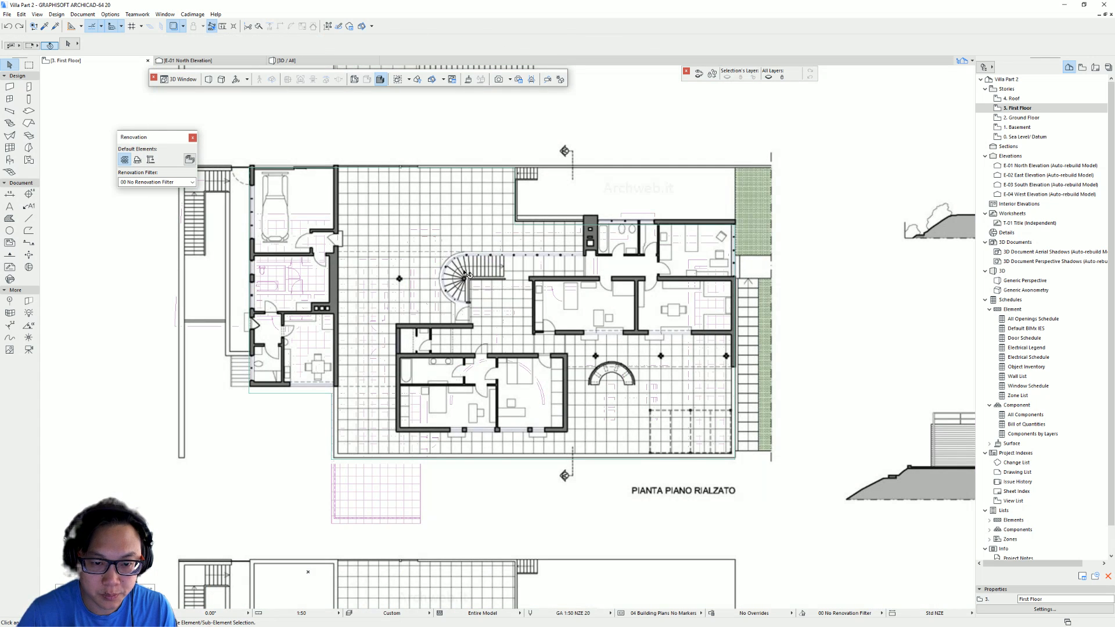
- Move the drawing image east clear of the modeled slab and turn off Trace
scroll(467, 275, "down", 3)
left_click_drag(495, 197, 839, 197)
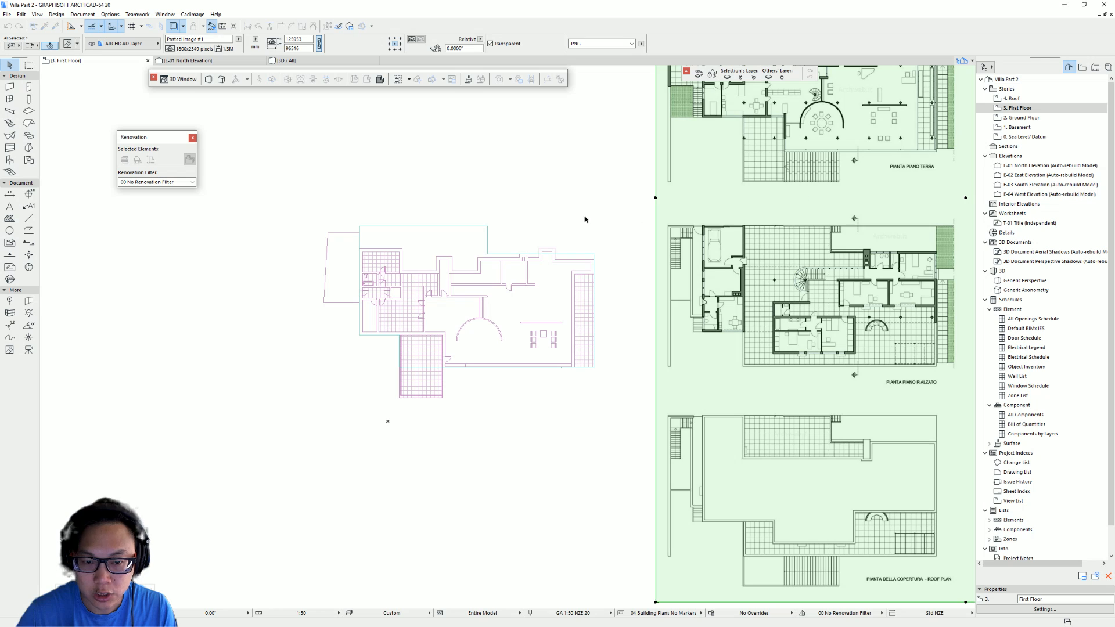
left_click(585, 220)
left_click(178, 28)
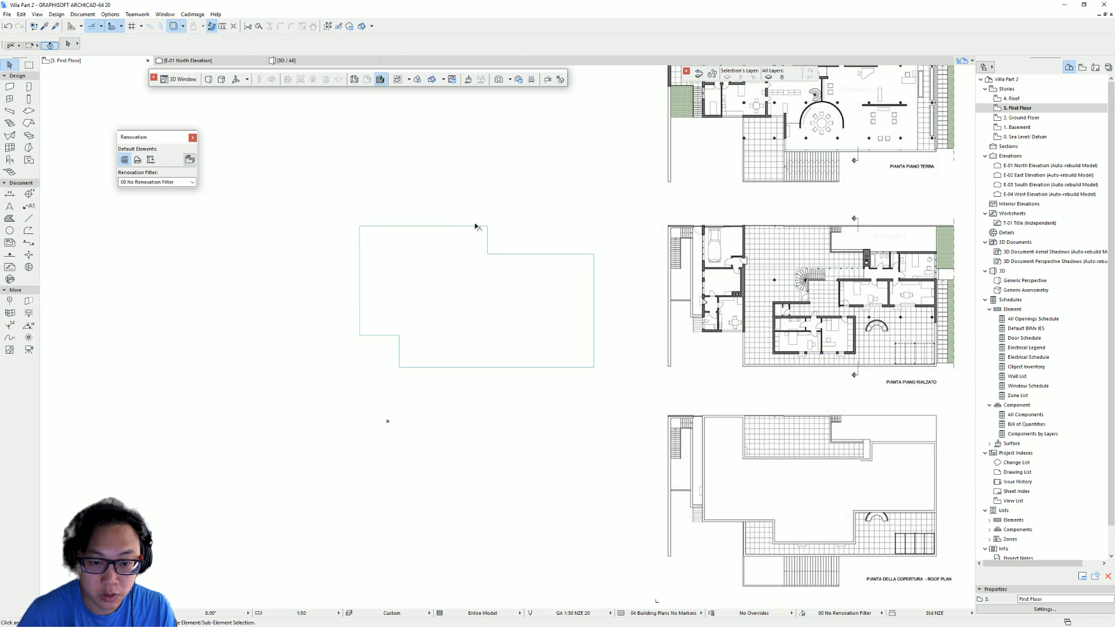
- Try generating walls around the slab's perimeter with the Wall tool, then undo the walls and the image move
left_click(28, 110)
left_click(10, 87)
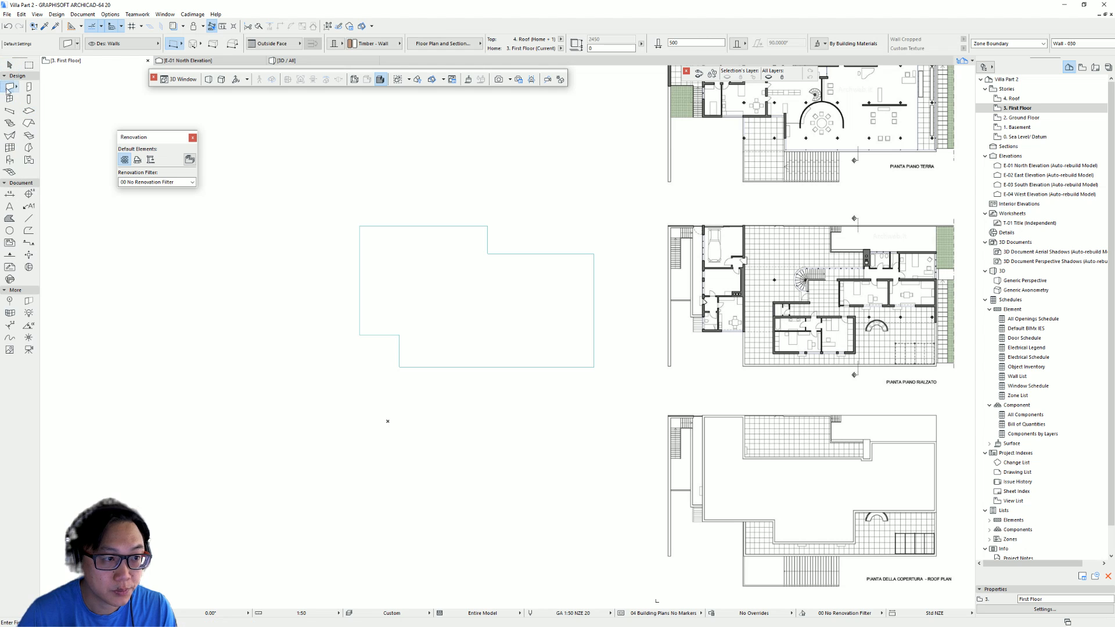
left_click(444, 284)
scroll(475, 294, "up", 4)
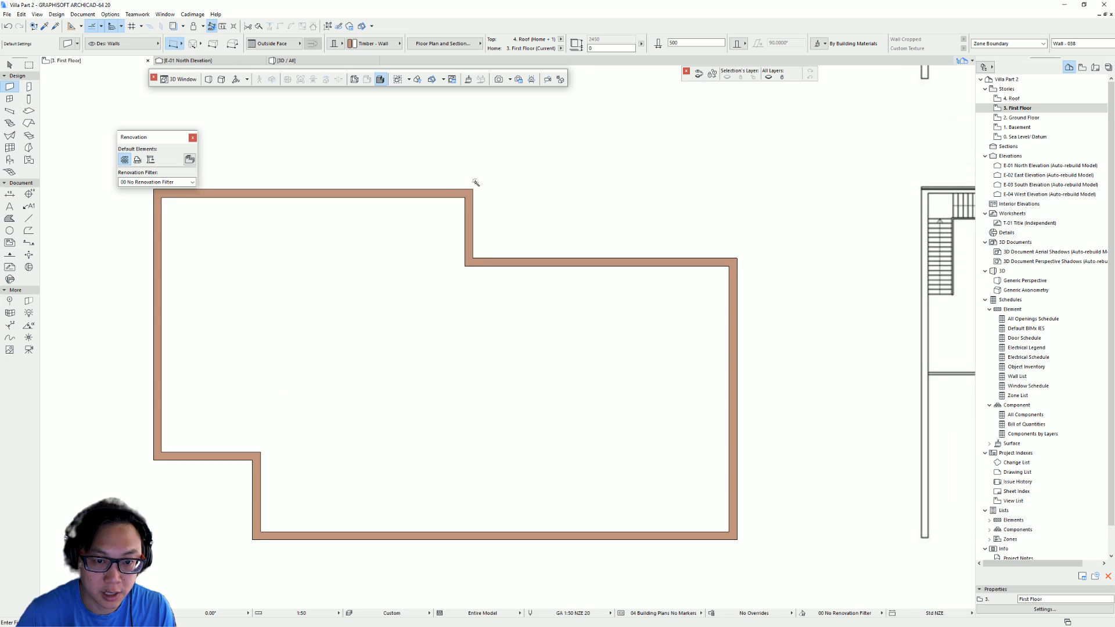
scroll(458, 232, "down", 5)
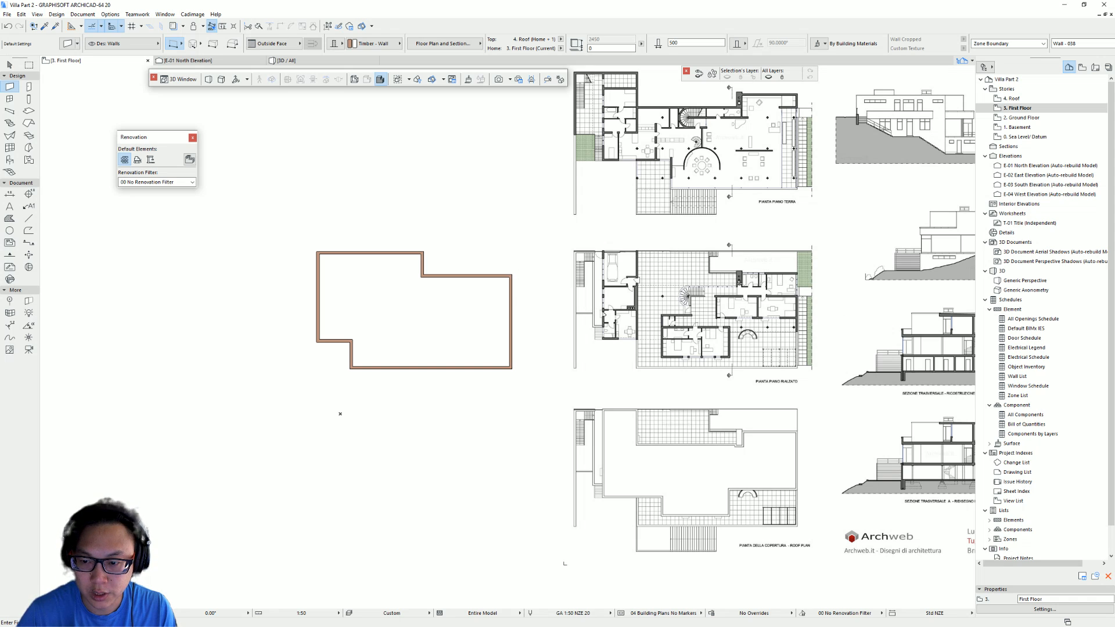
key("ctrl+z")
key("ctrl+z")
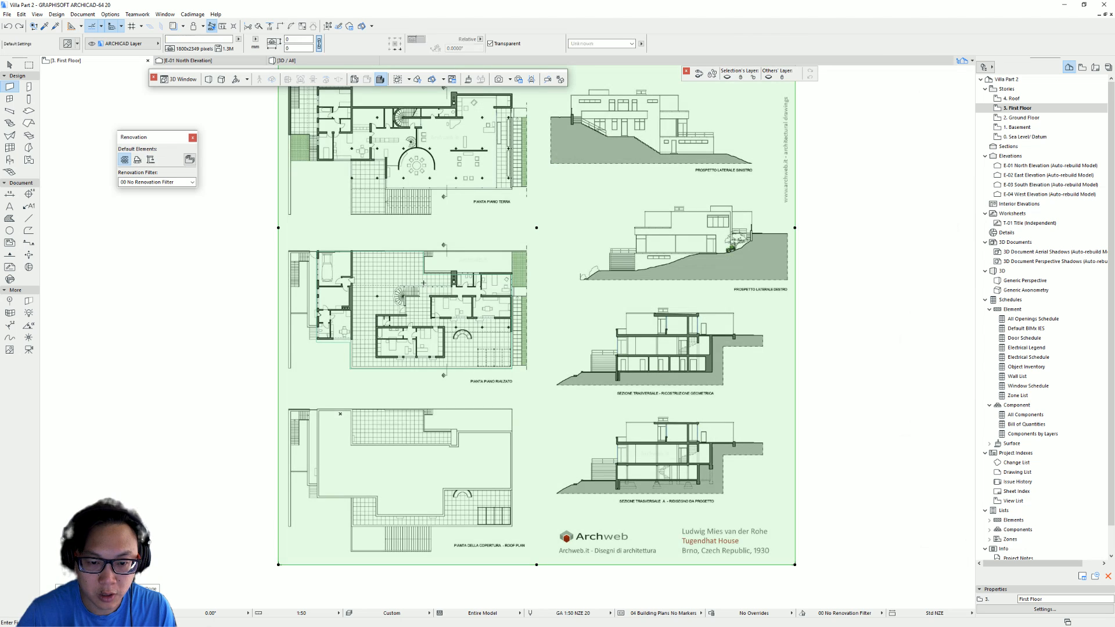
- Set the Wall tool's geometry method to rotated rectangle
key("Escape")
scroll(349, 297, "up", 4)
scroll(342, 319, "up", 2)
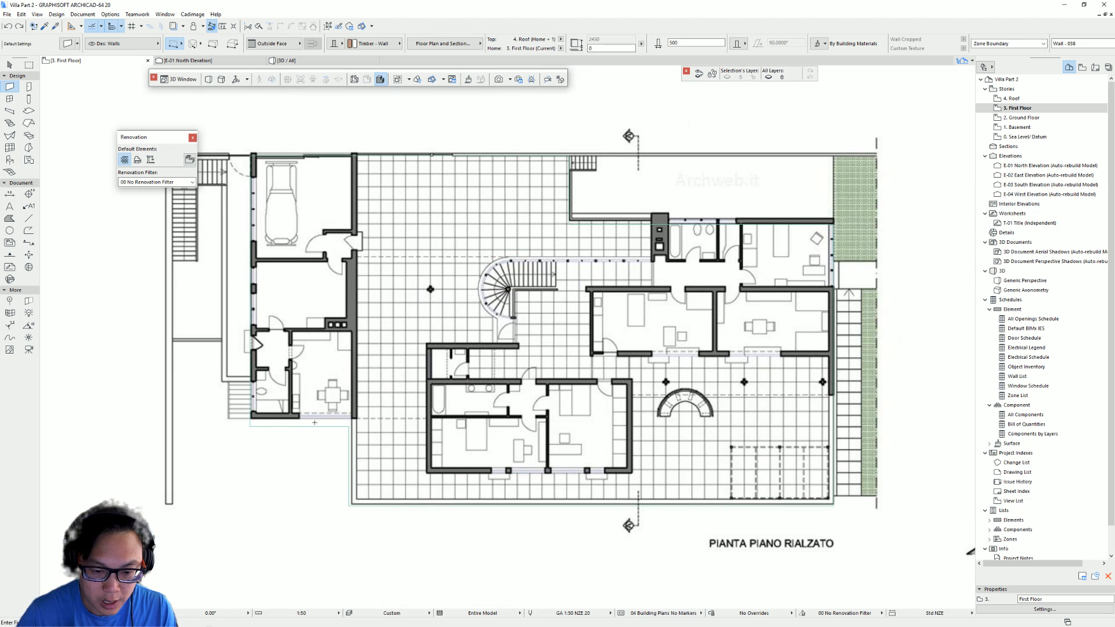
scroll(302, 406, "up", 2)
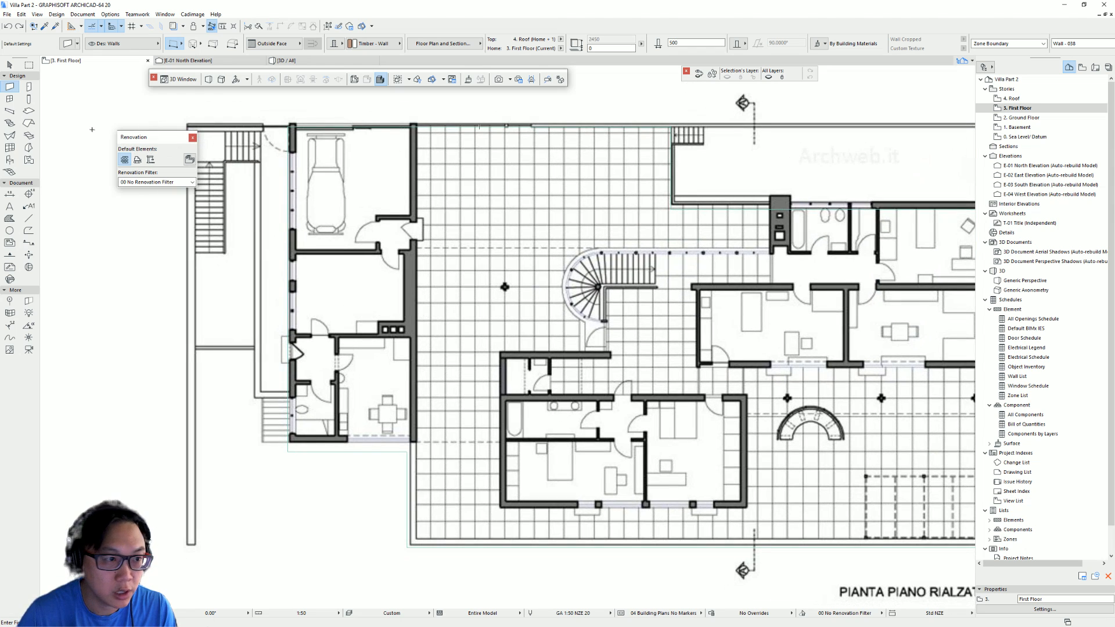
left_click(181, 48)
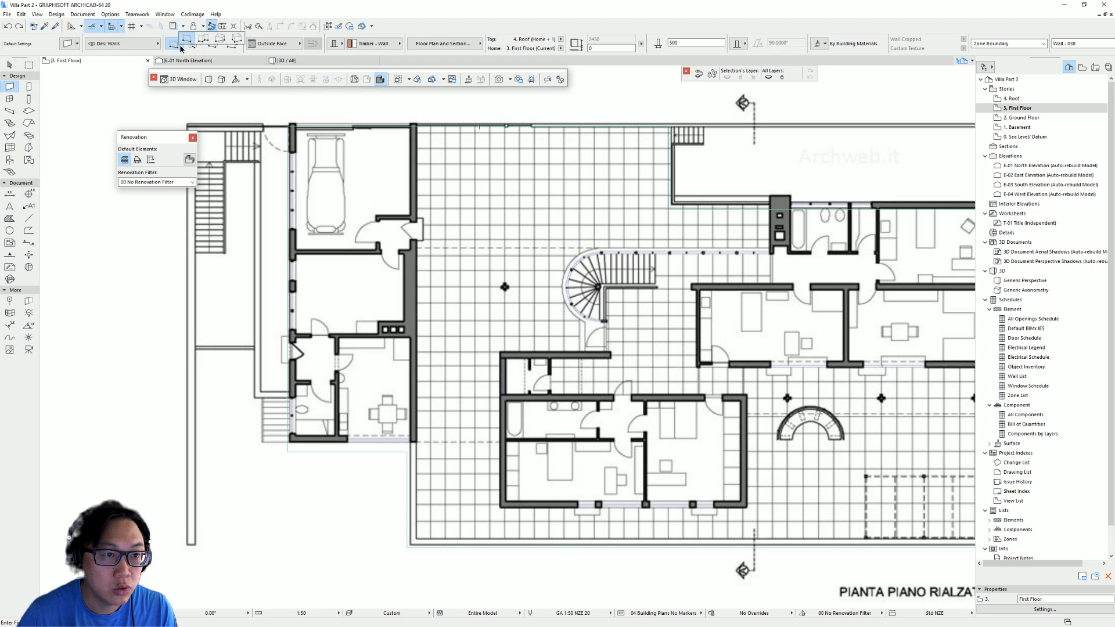
left_click(240, 39)
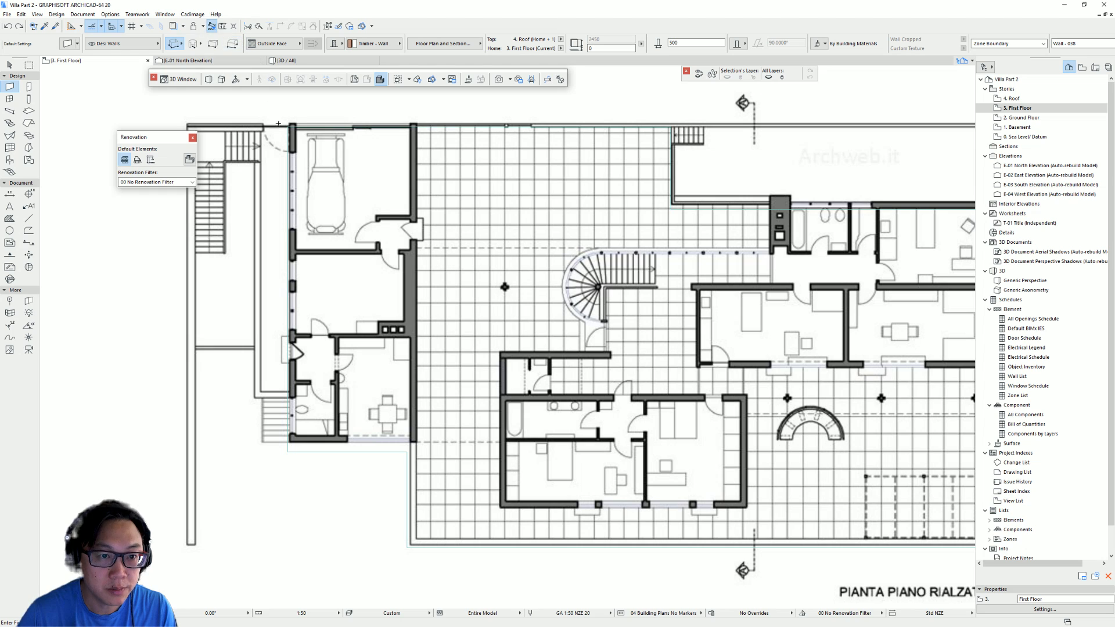
left_click(288, 125)
left_click(288, 450)
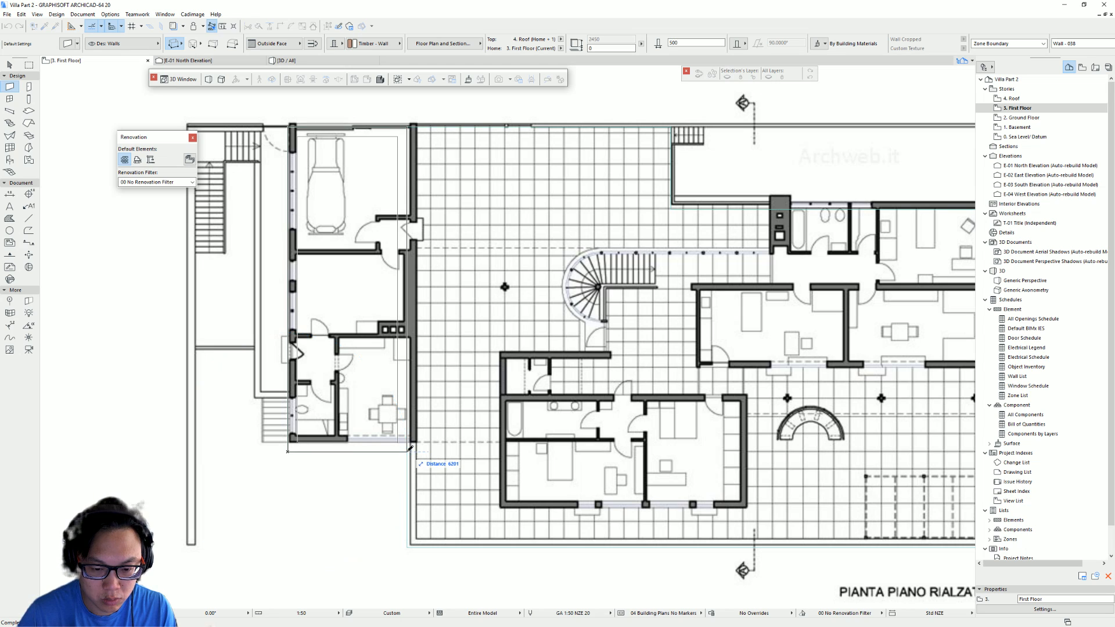
left_click(409, 449)
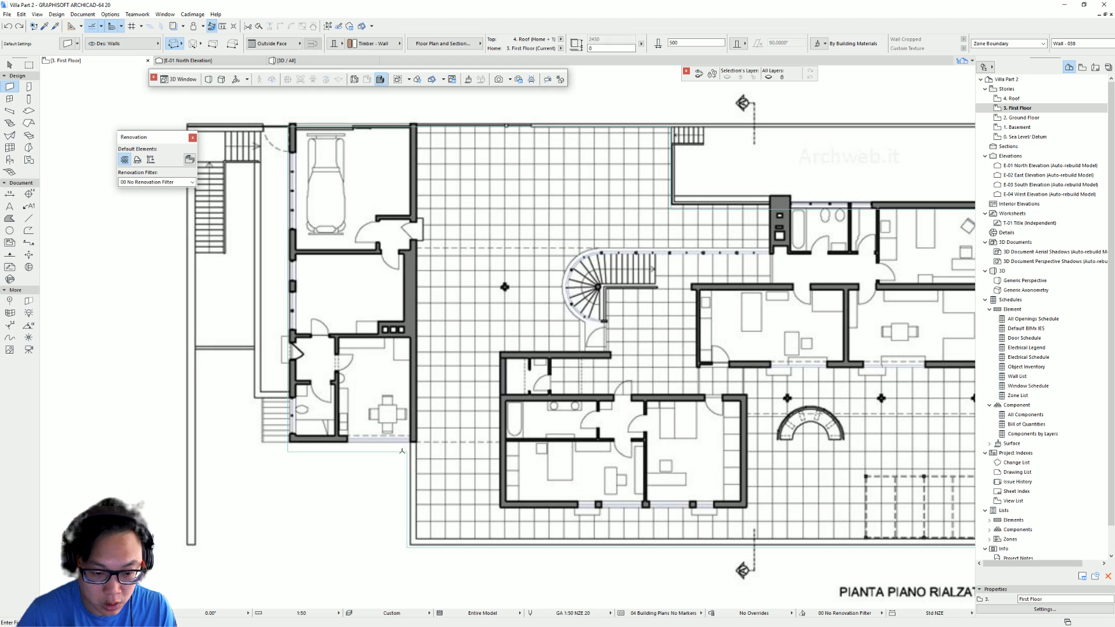
left_click(407, 462)
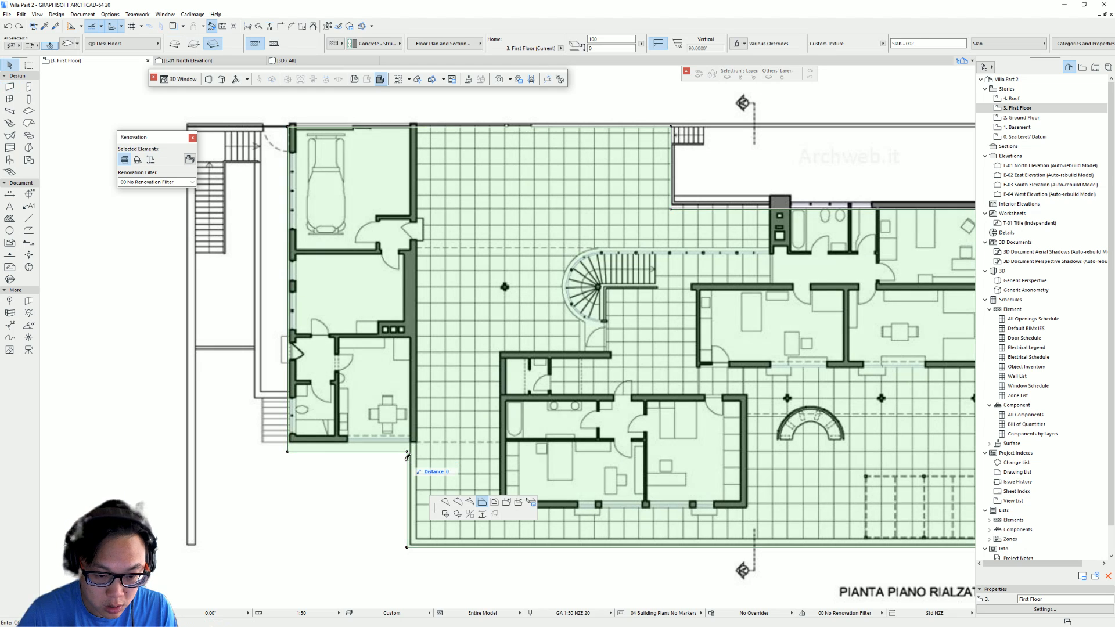
left_click(288, 450)
key("Escape")
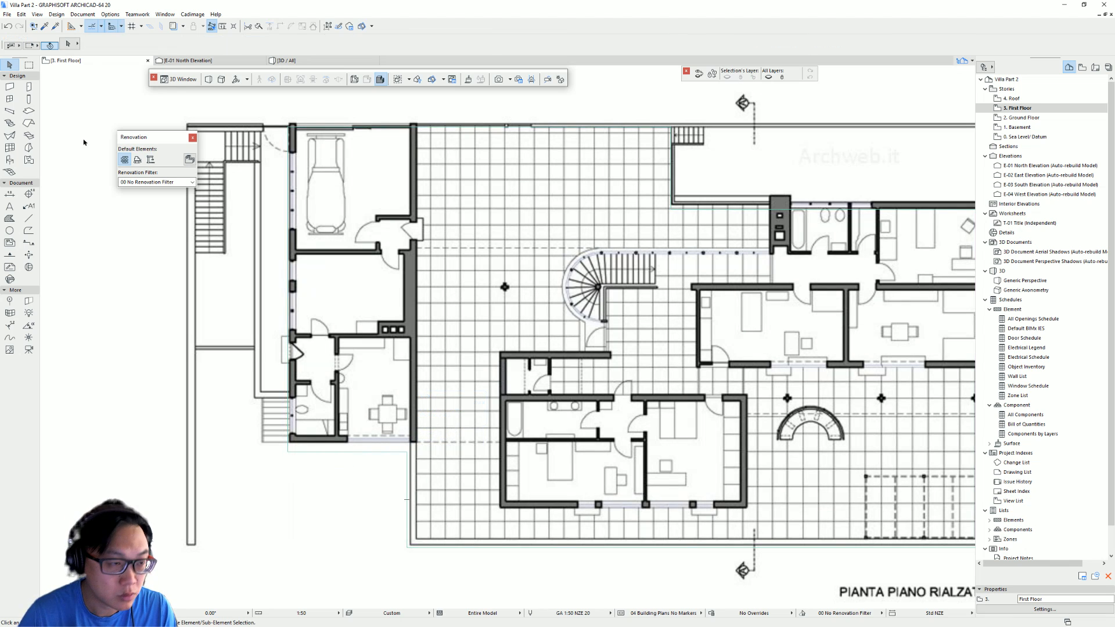
- Draw a rotated-rectangle wall outline around the garage wing along the plan's west side
left_click(11, 87)
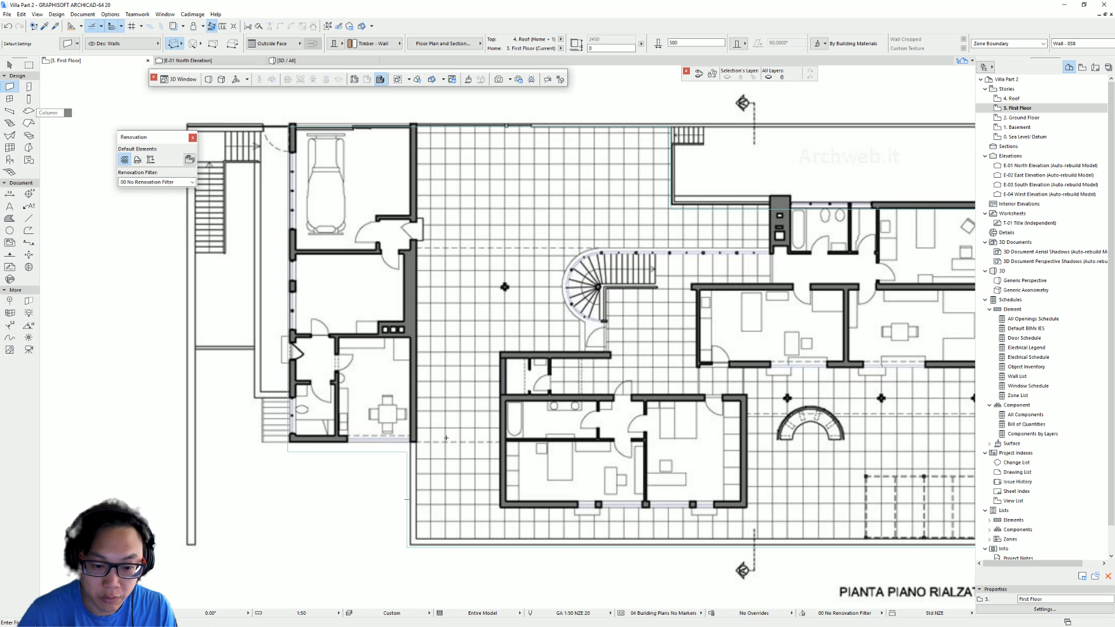
left_click(287, 451)
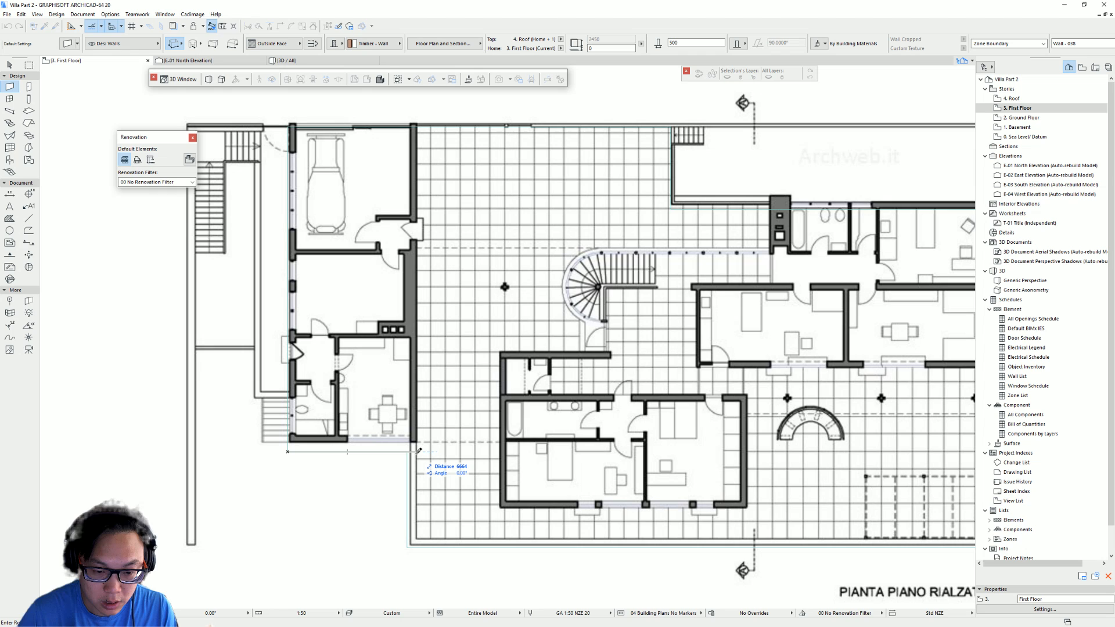
left_click(408, 451)
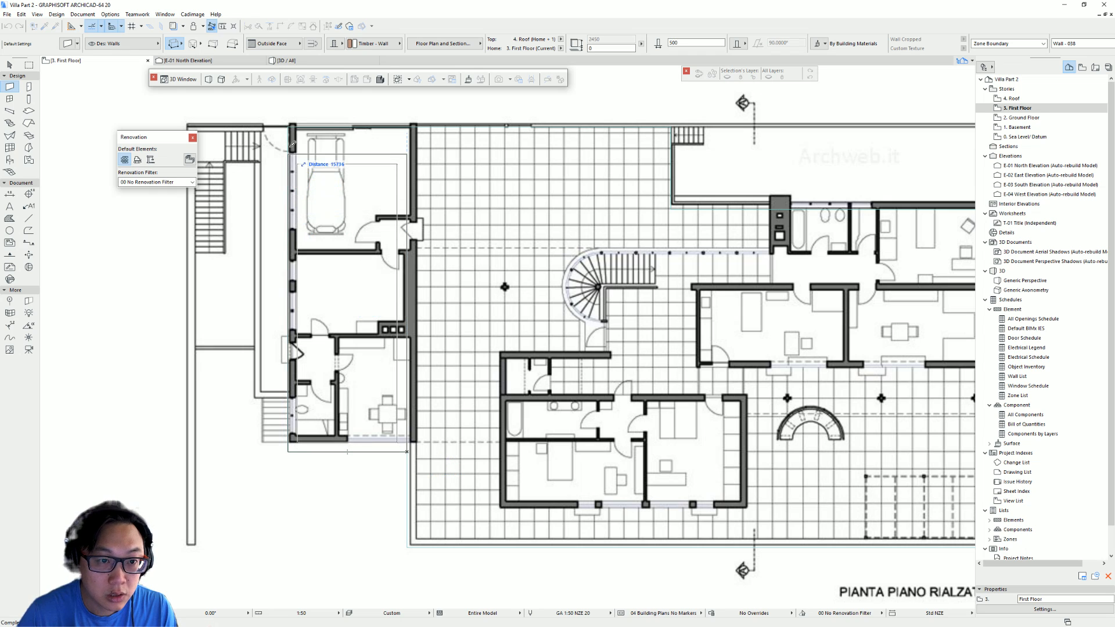
left_click(291, 125)
key("Escape")
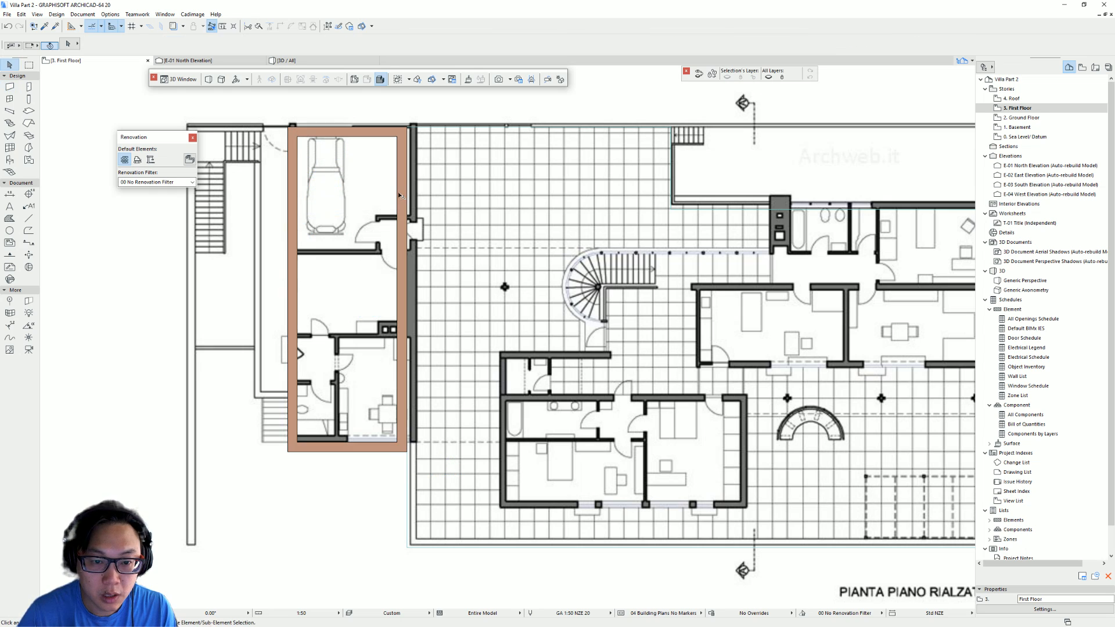
- Suspend wall grouping and move the garage wing's east wall outward onto the plan's wall line
key("ctrl+a")
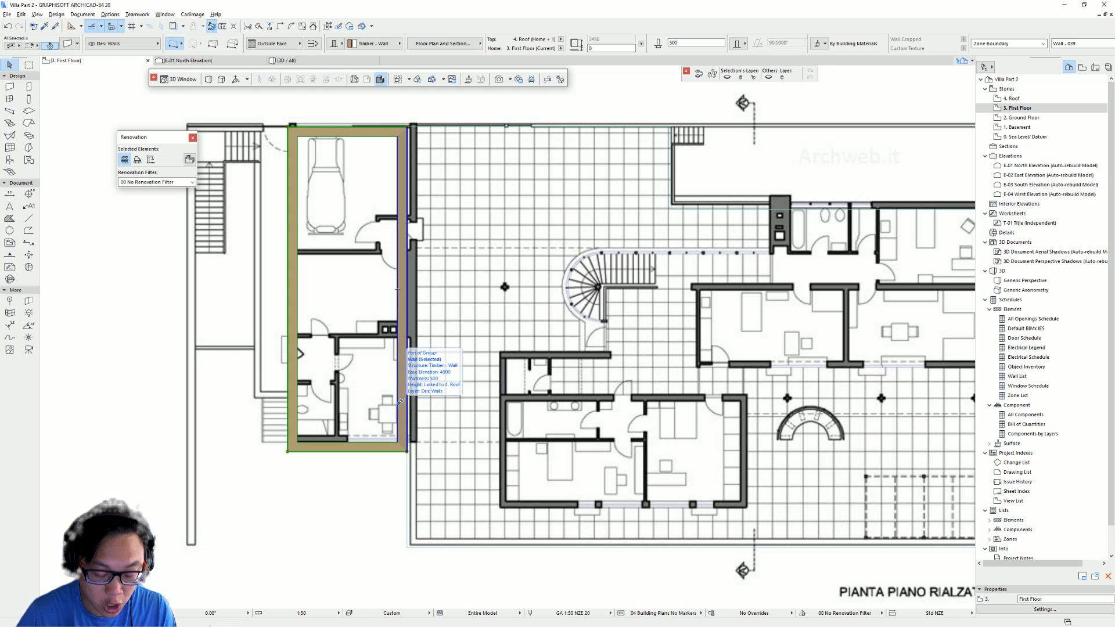
key("alt+g")
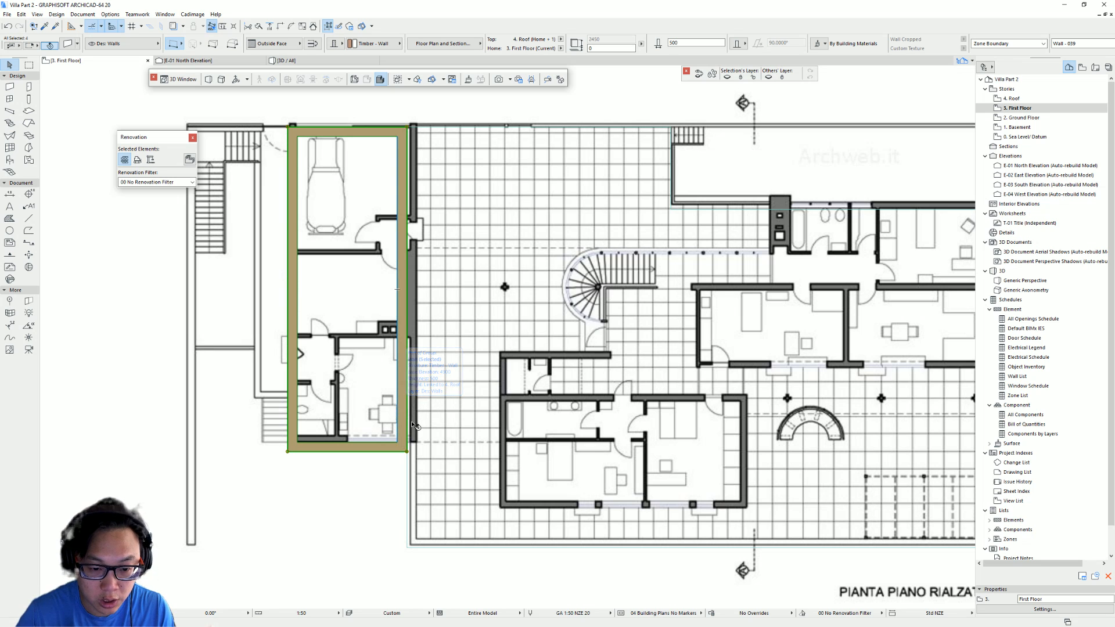
left_click(400, 398)
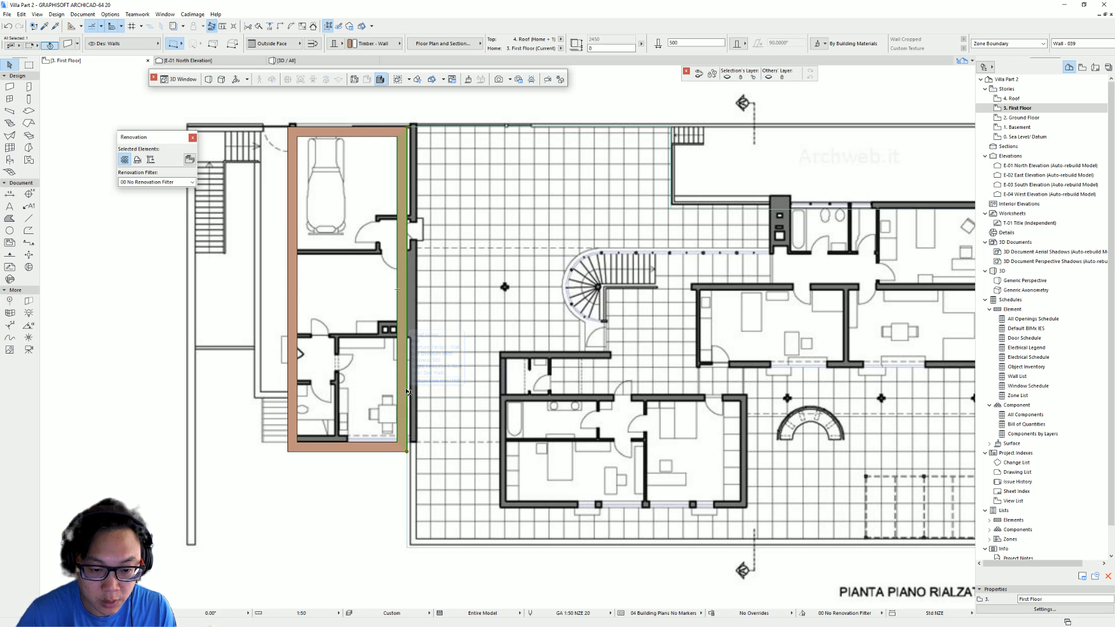
key("ctrl+d")
left_click(397, 380)
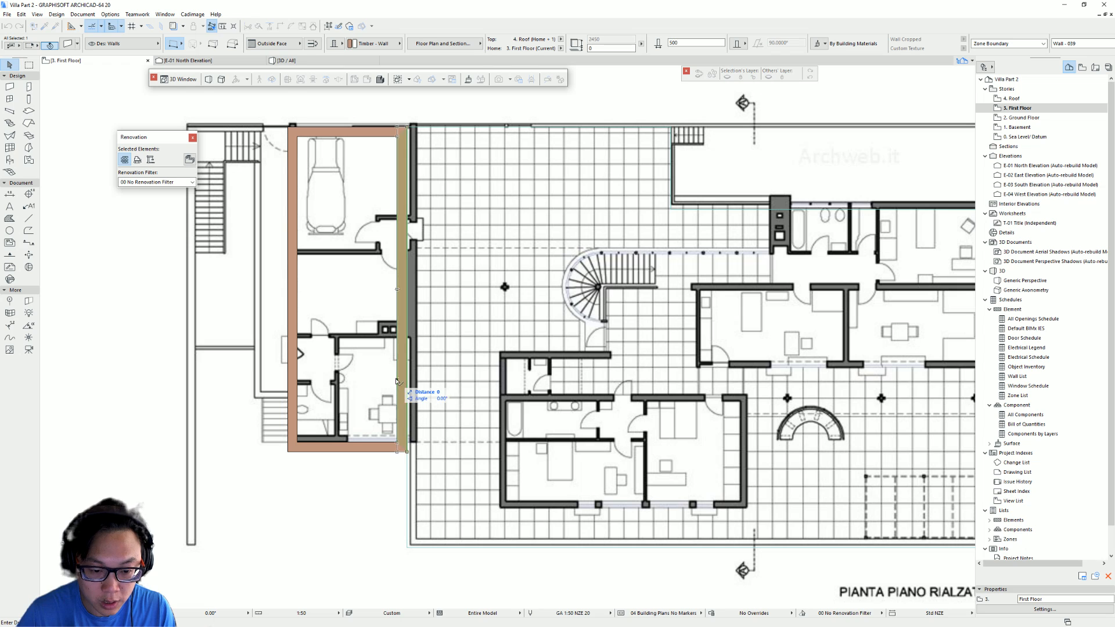
left_click(413, 454)
key("Escape")
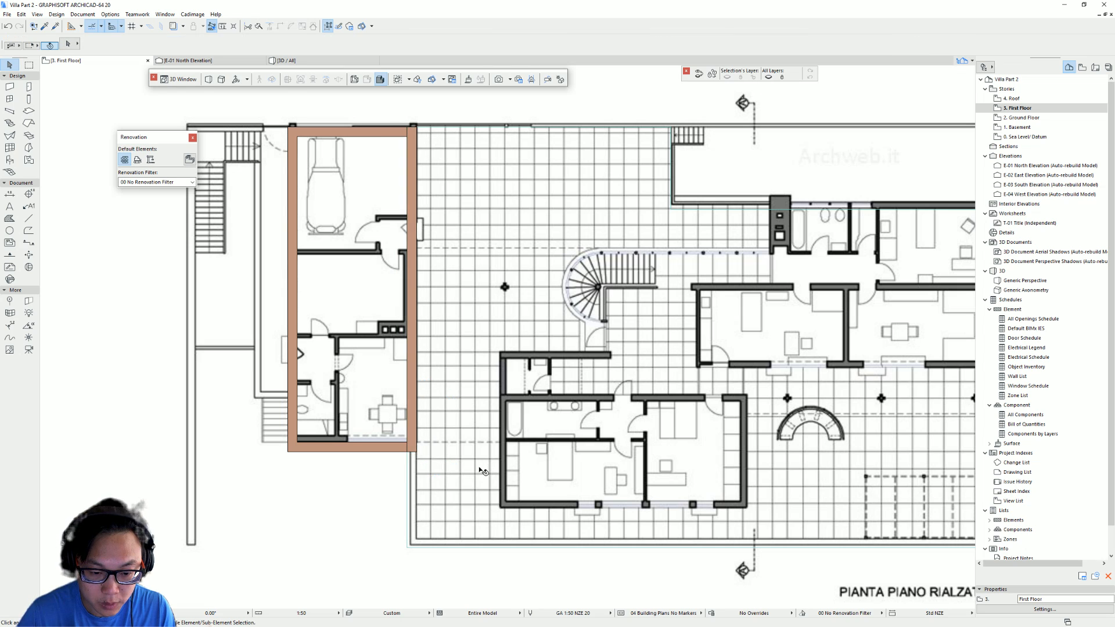
- Clean up the junction between the garage wing's east and south walls
scroll(388, 119, "up", 5)
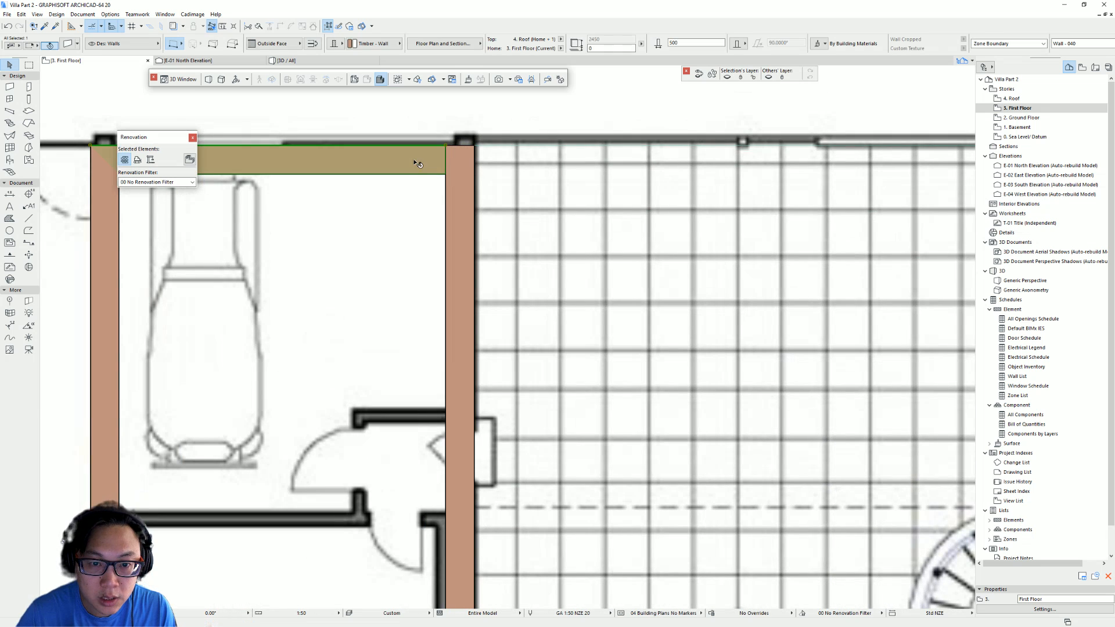
middle_click_drag(451, 174, 556, 233)
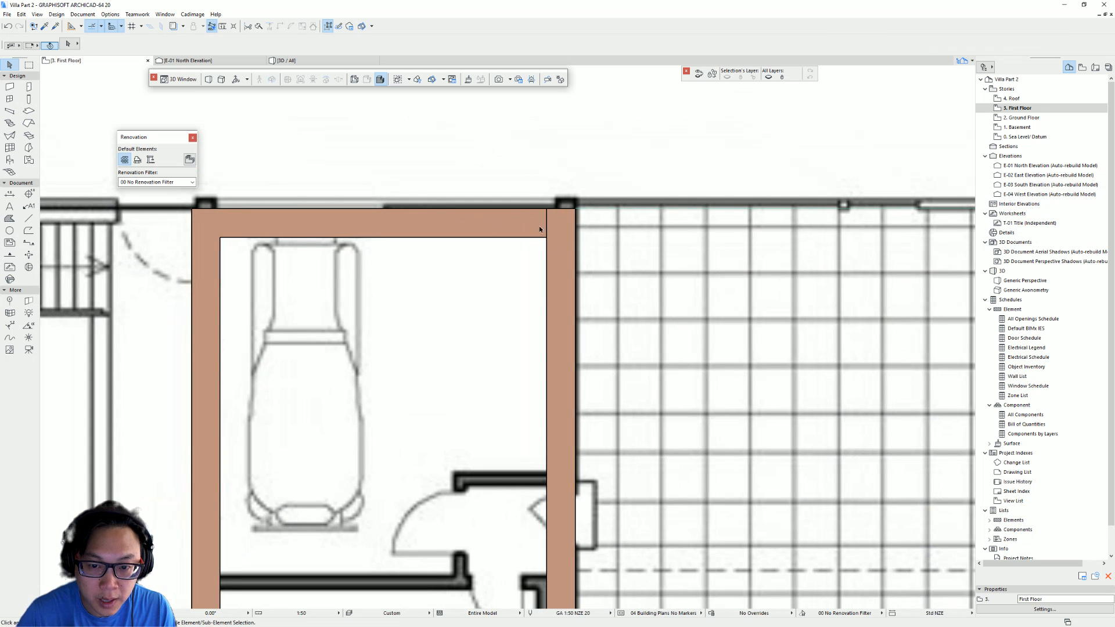
scroll(558, 233, "down", 3)
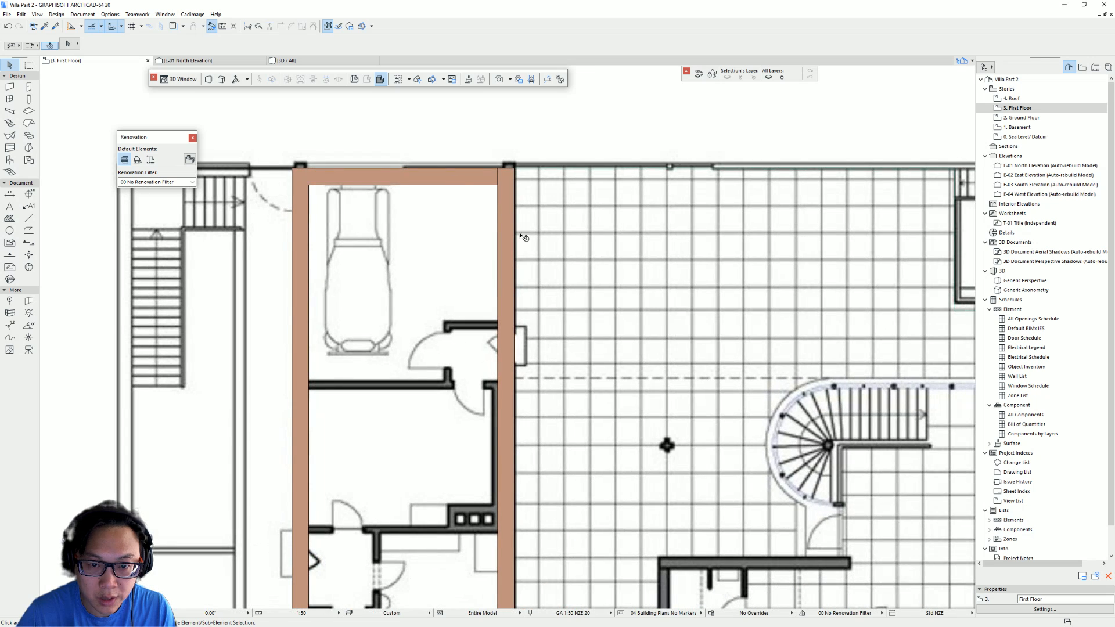
scroll(523, 237, "down", 2)
middle_click_drag(480, 233, 483, 282)
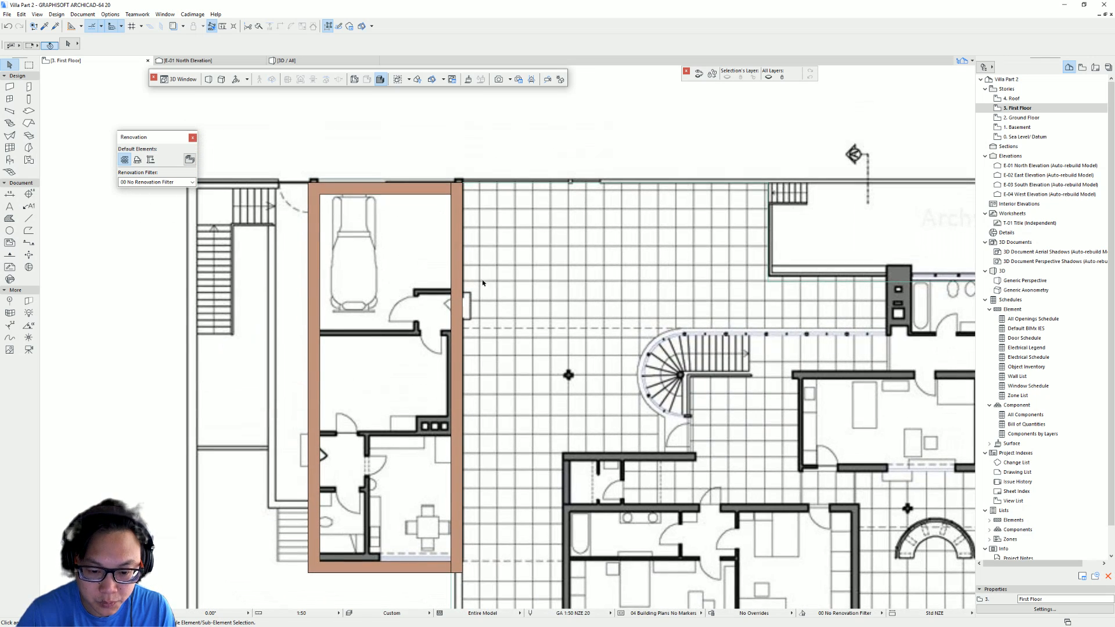
left_click(447, 193)
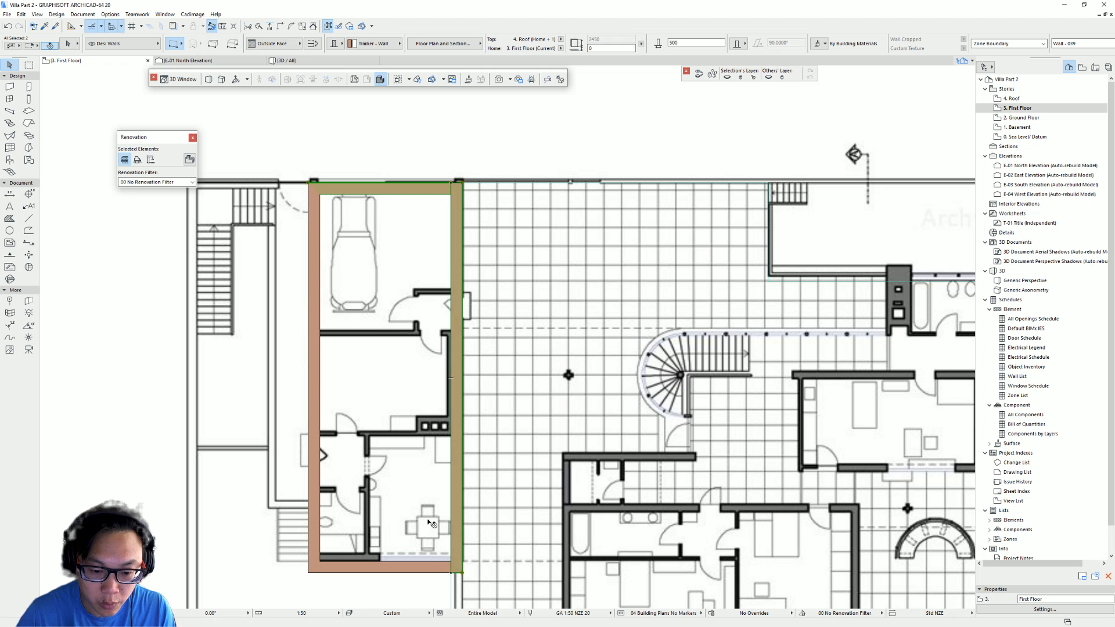
left_click(440, 573, "shift")
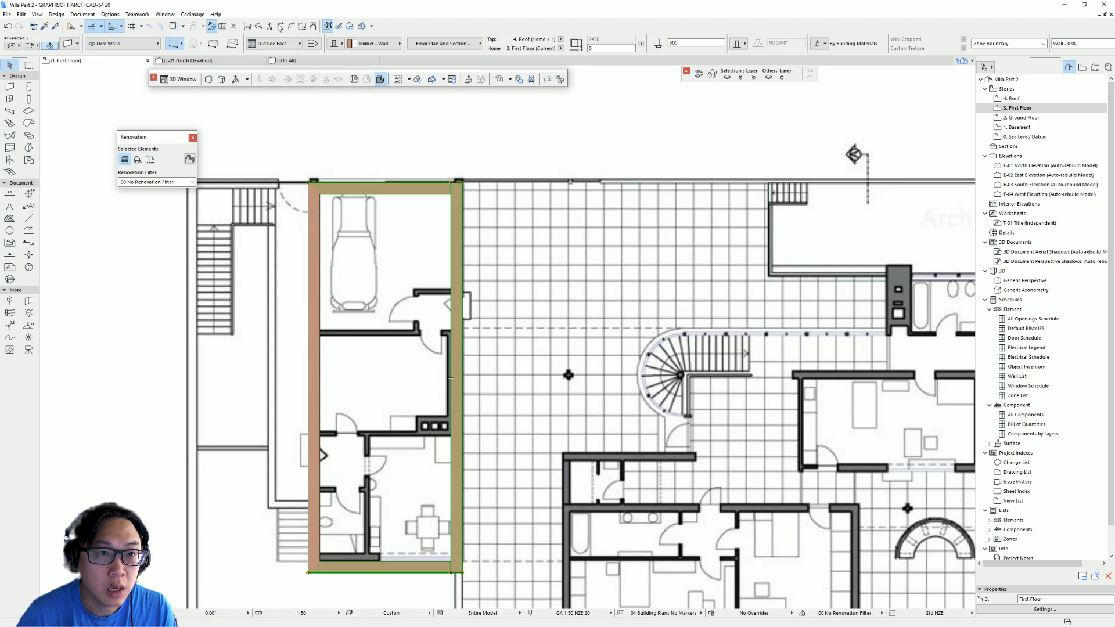
left_click(280, 26)
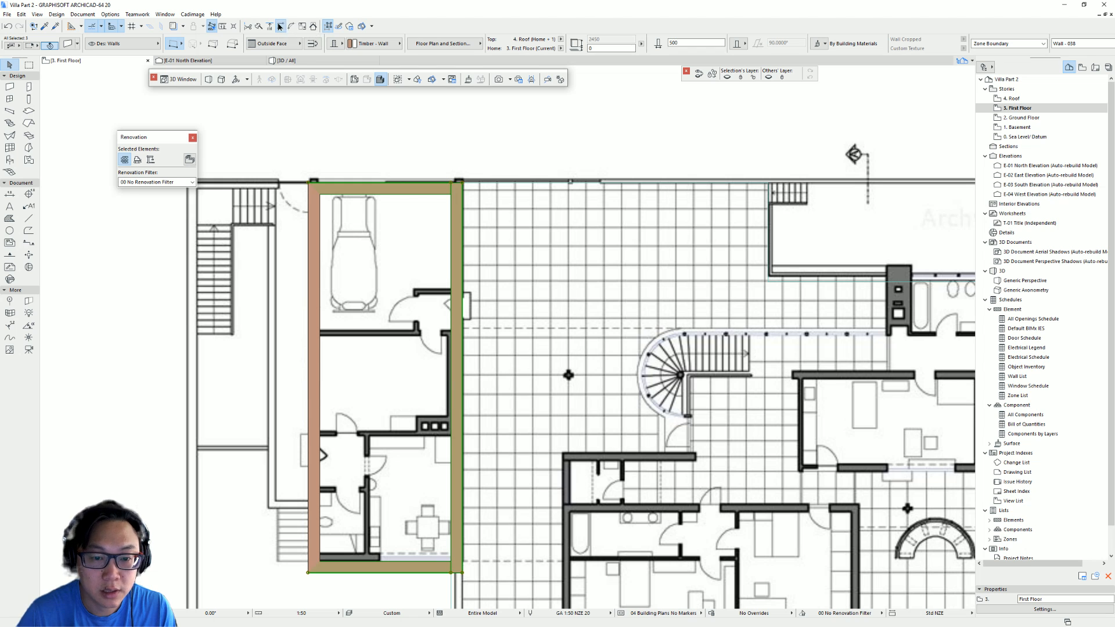
left_click(399, 160)
- Draw a rectangular wall outline 5900 by 13000 around the bedroom block below the staircase
scroll(500, 338, "down", 1)
scroll(500, 338, "down", 1)
middle_click_drag(577, 519, 504, 393)
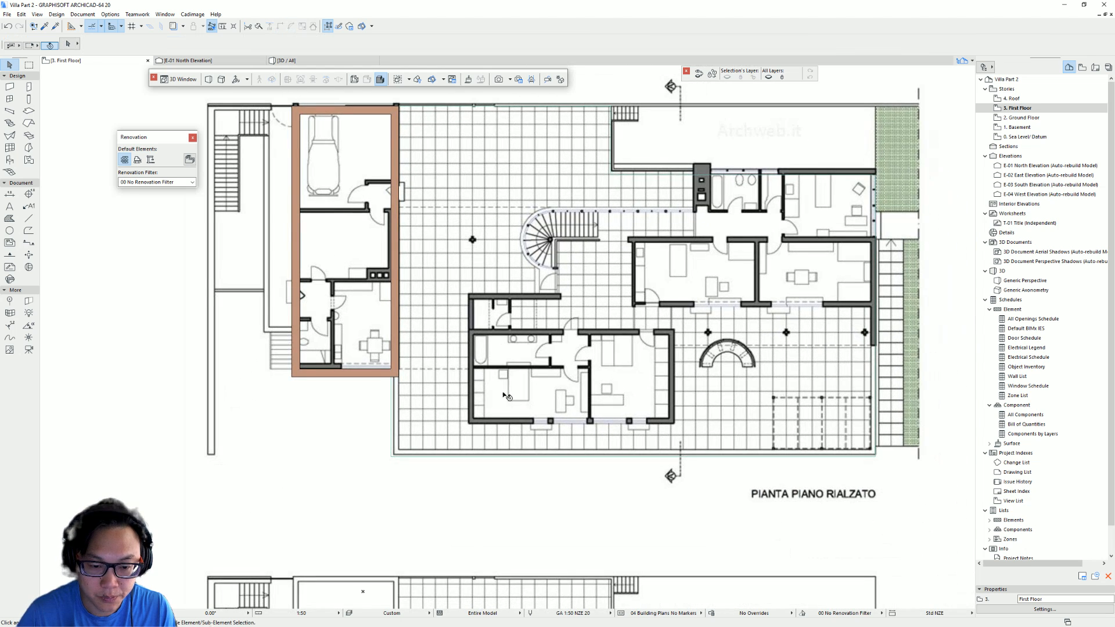
middle_click_drag(436, 384, 418, 437)
middle_click_drag(723, 362, 638, 323)
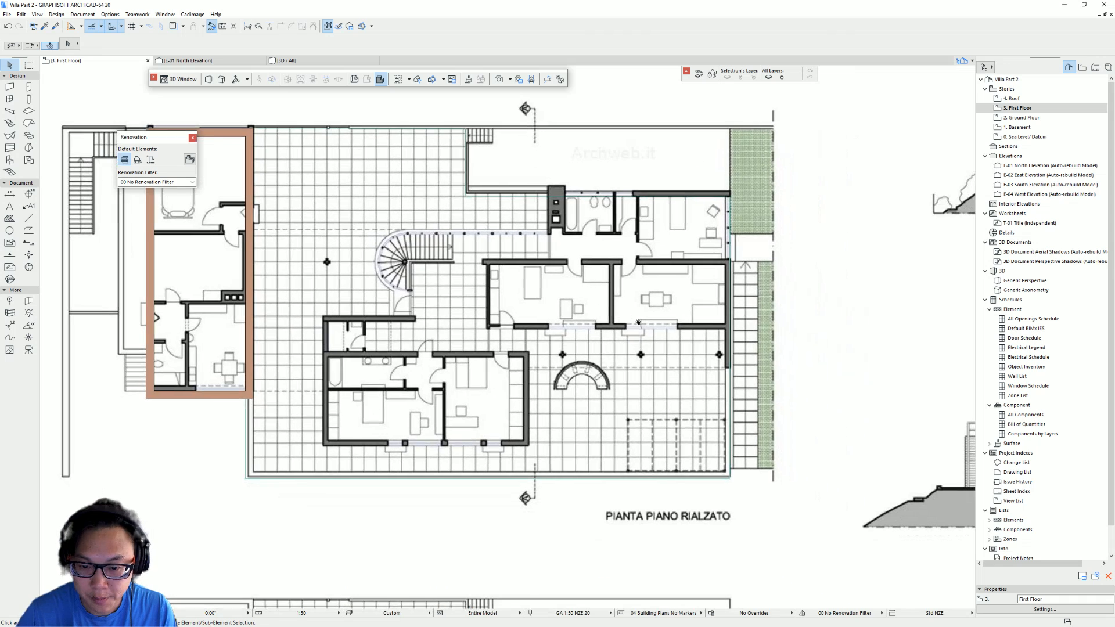
middle_click_drag(285, 378, 376, 378)
left_click(341, 359)
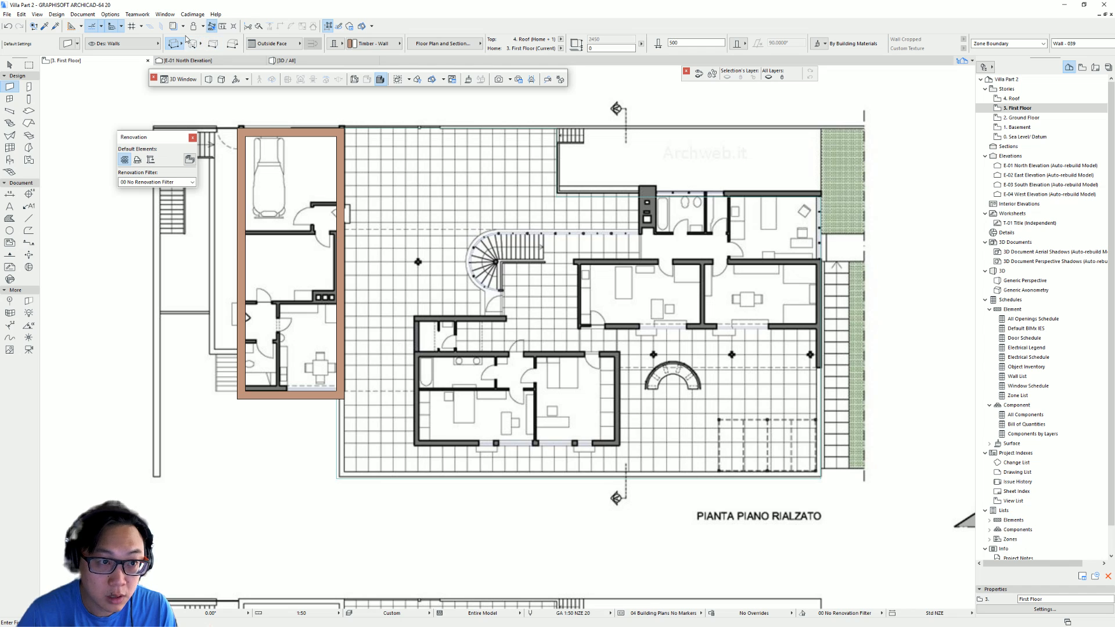
left_click(174, 46)
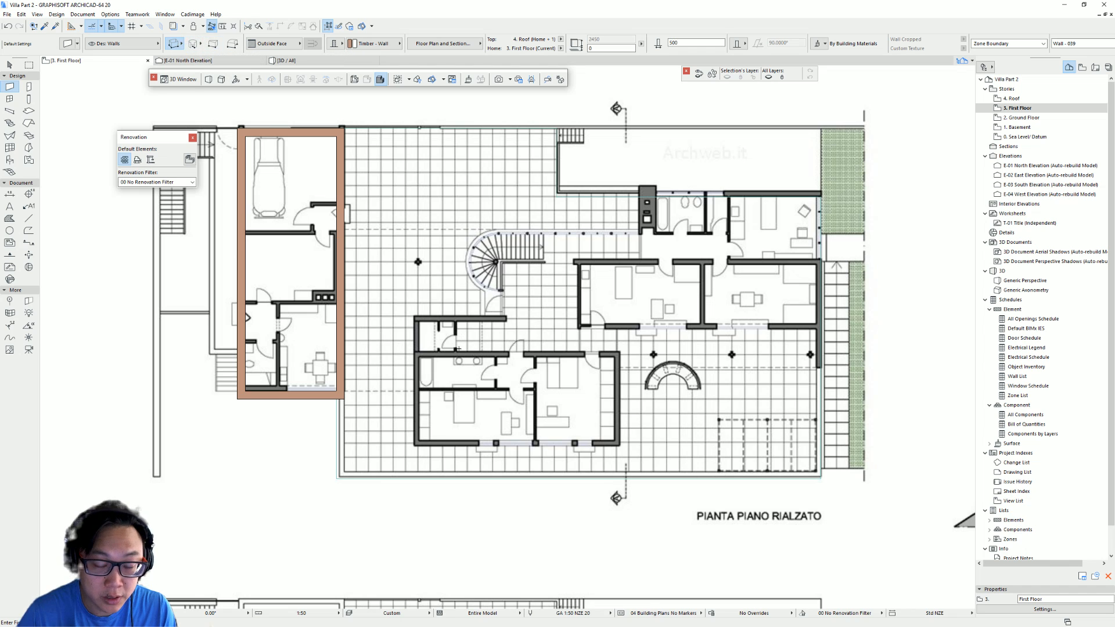
left_click(413, 350)
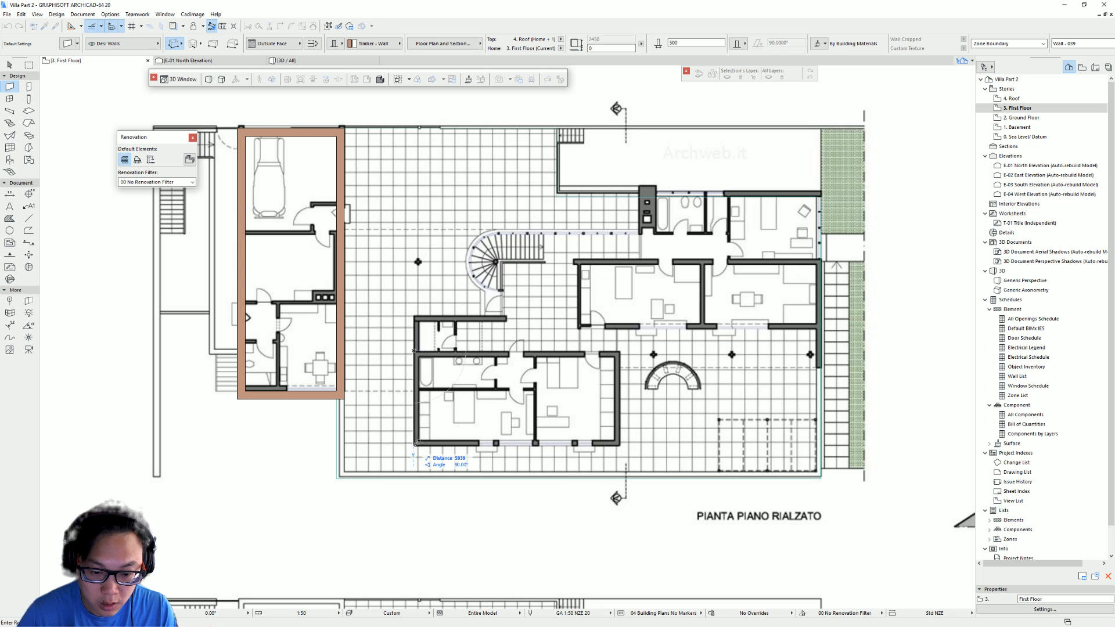
type("5")
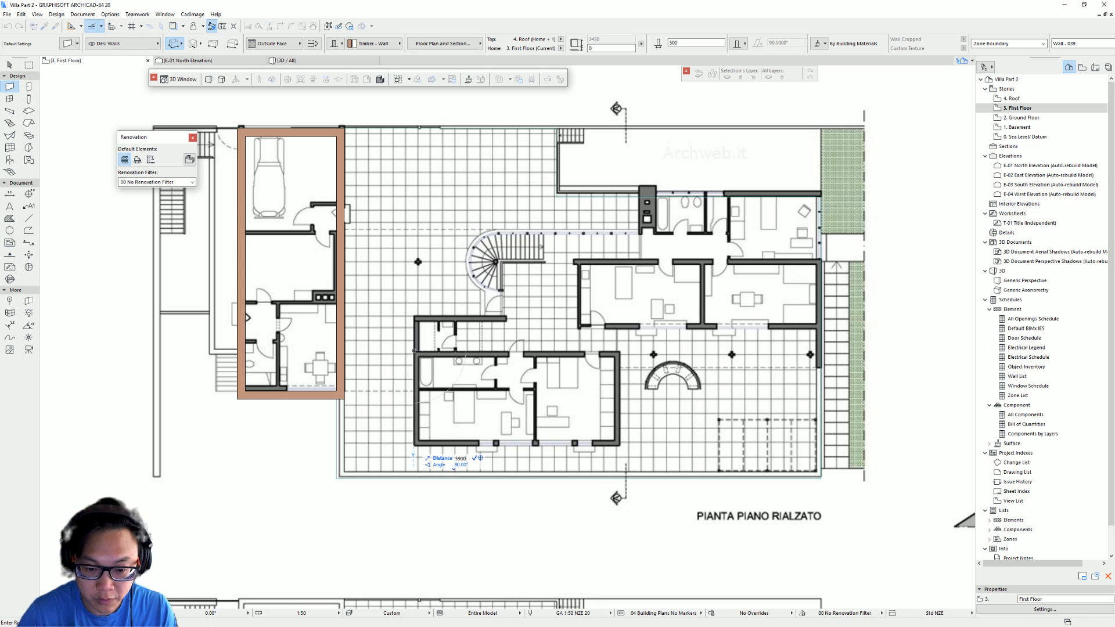
type("900")
key("Return")
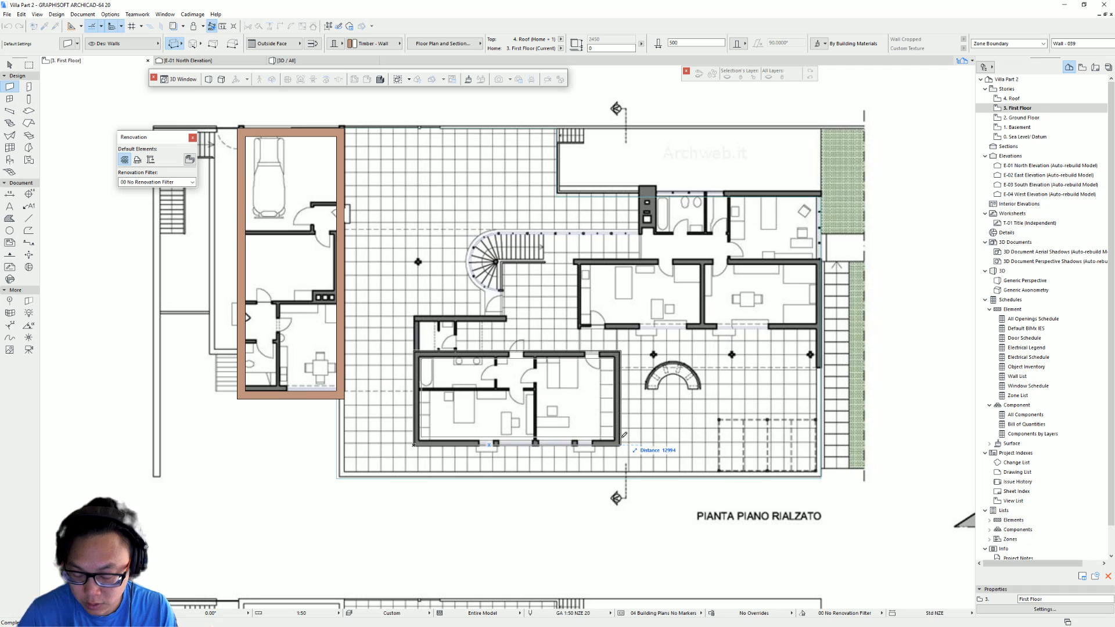
type("1")
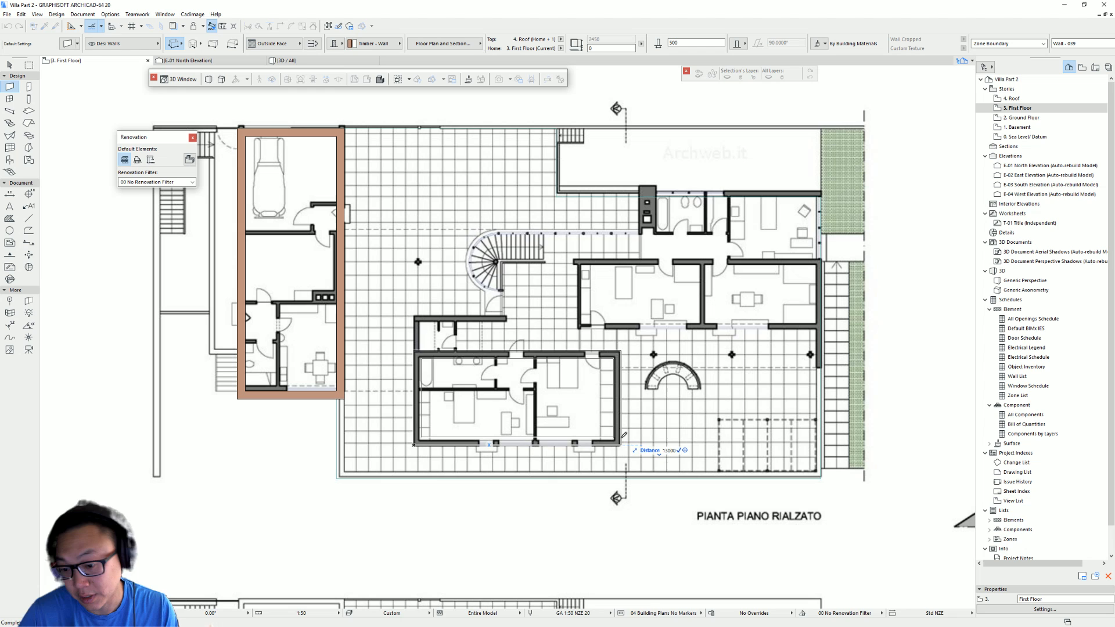
type("3000")
key("Return")
- Switch the Wall tool's geometry method to chained
middle_click_drag(538, 265, 499, 264)
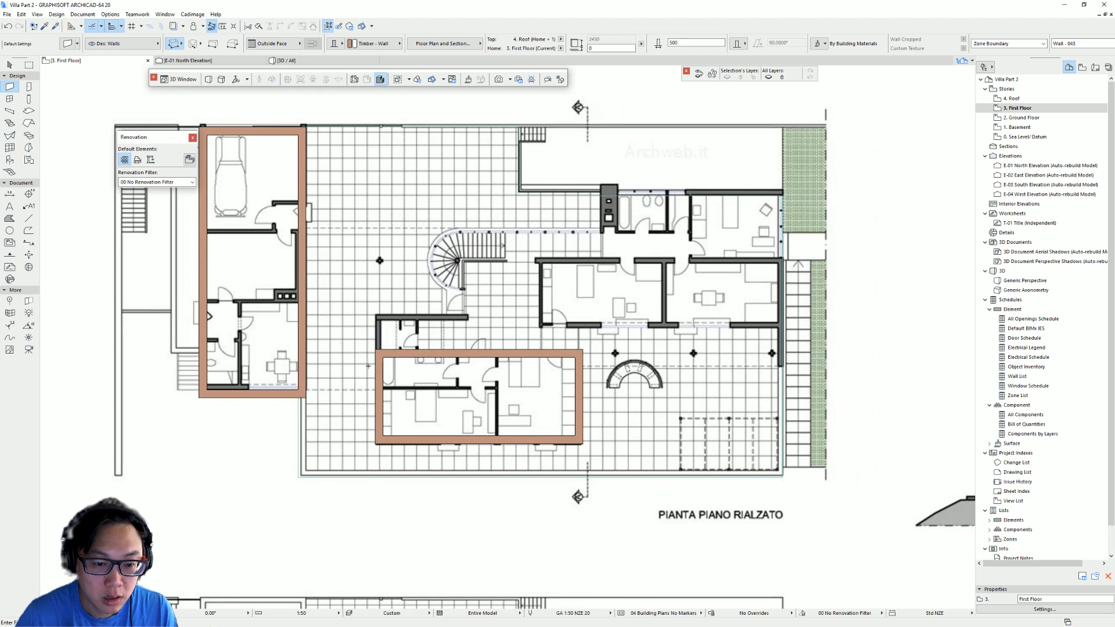
left_click(178, 45)
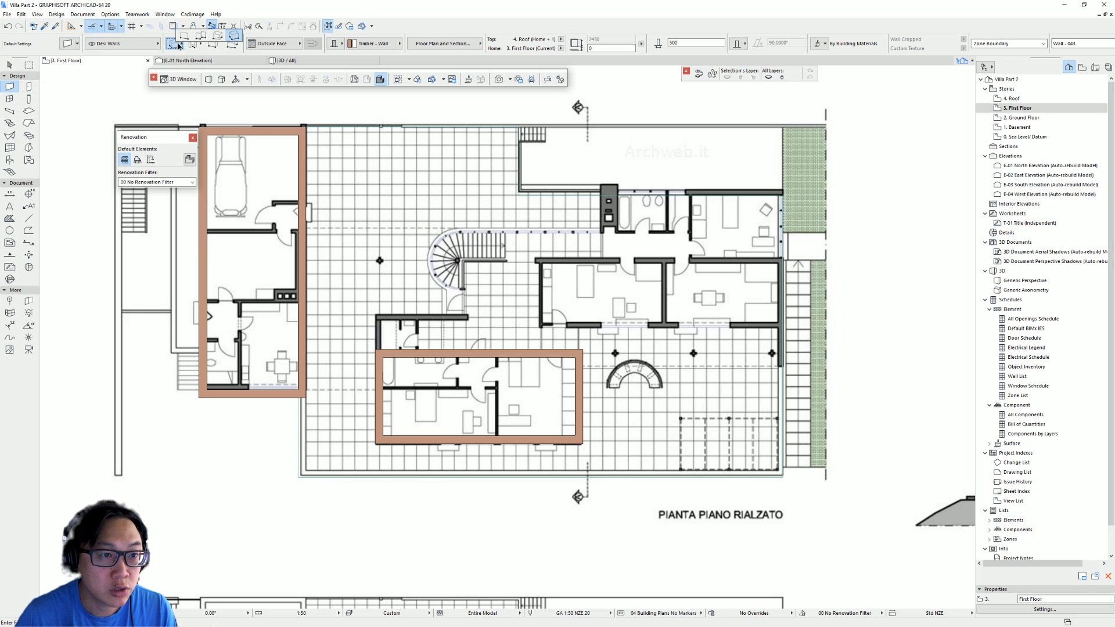
left_click(199, 39)
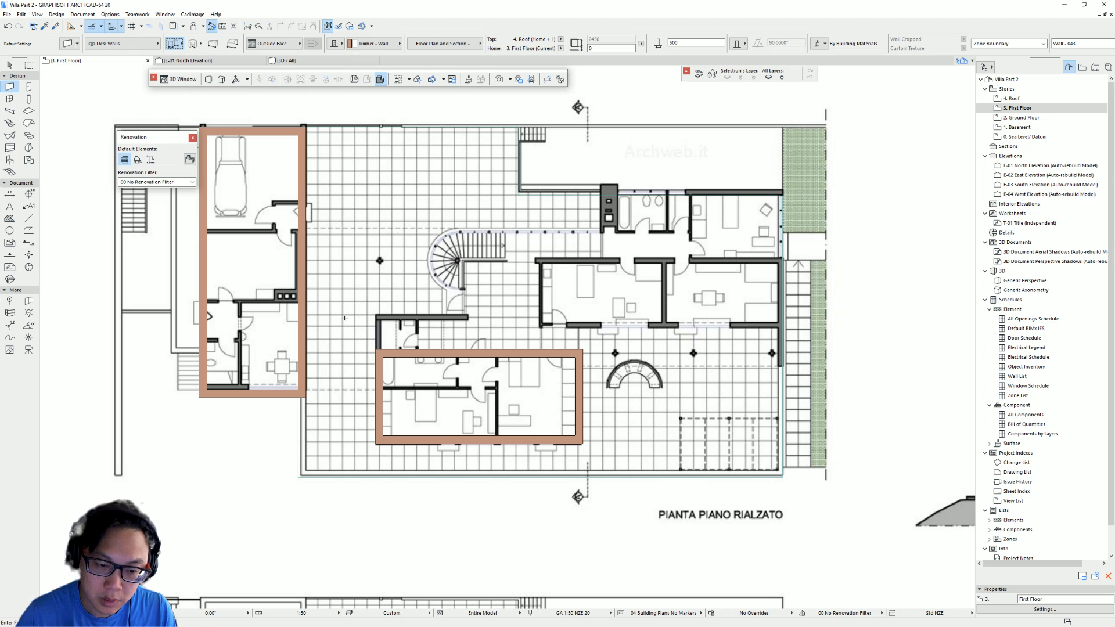
- Draw a chained wall from the bedroom block's corner 5500 mm north, east across the living wing, and 6600 mm south along the east side
left_click(374, 350)
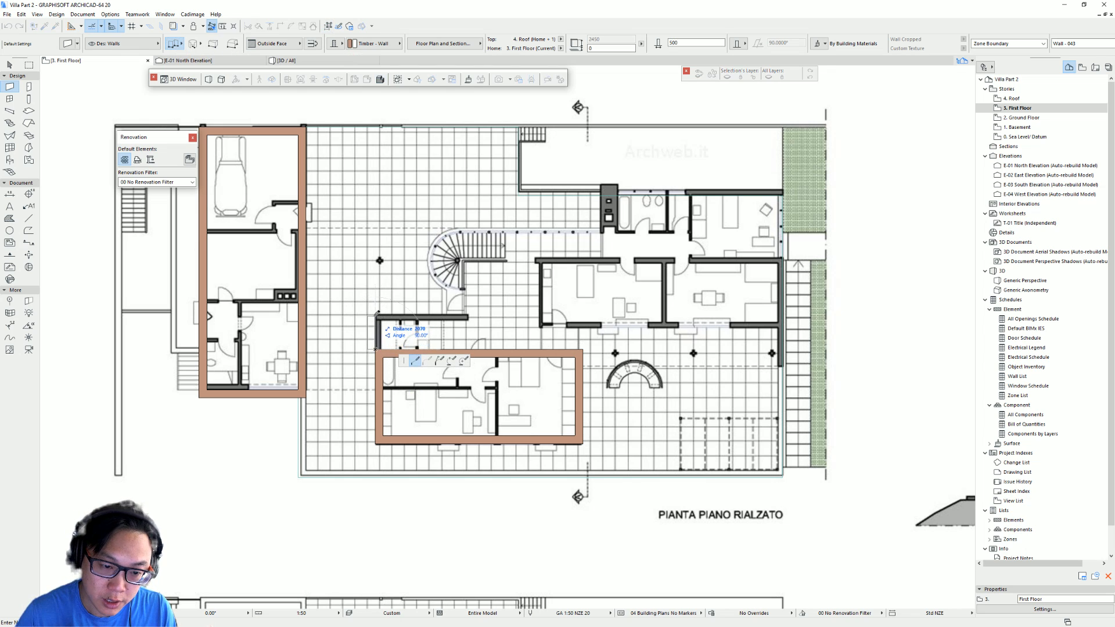
left_click(311, 45)
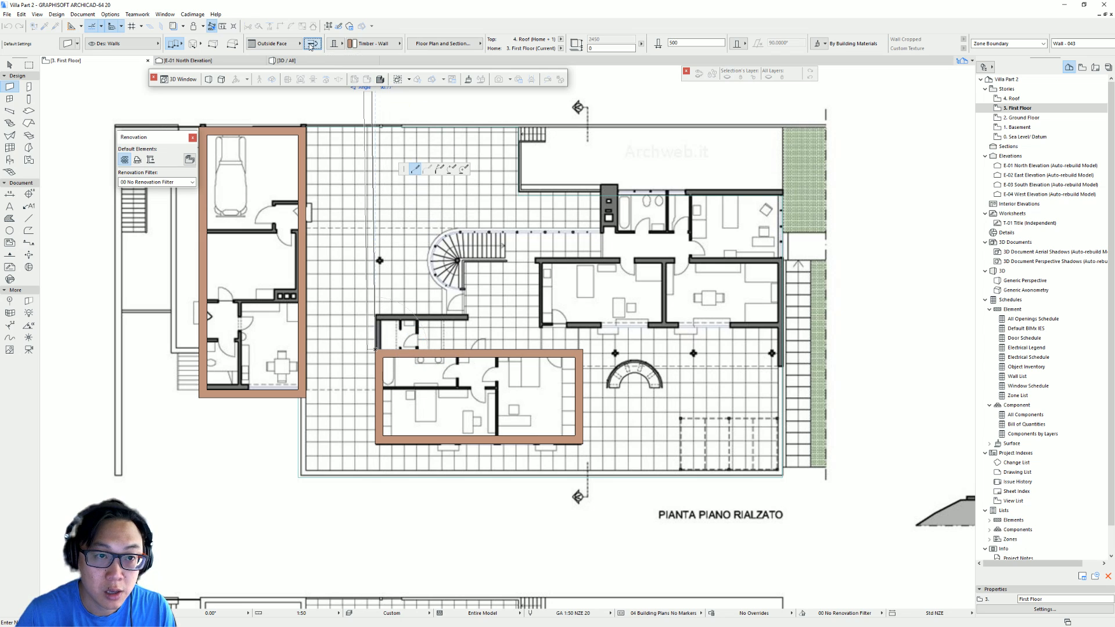
left_click(378, 317)
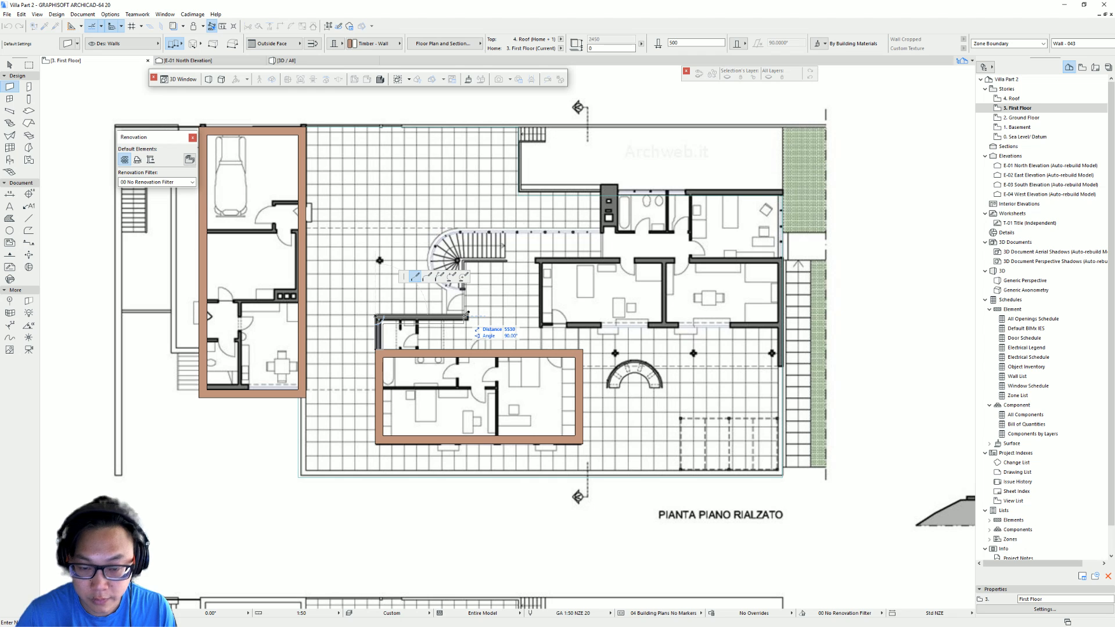
type("5500")
key("Return")
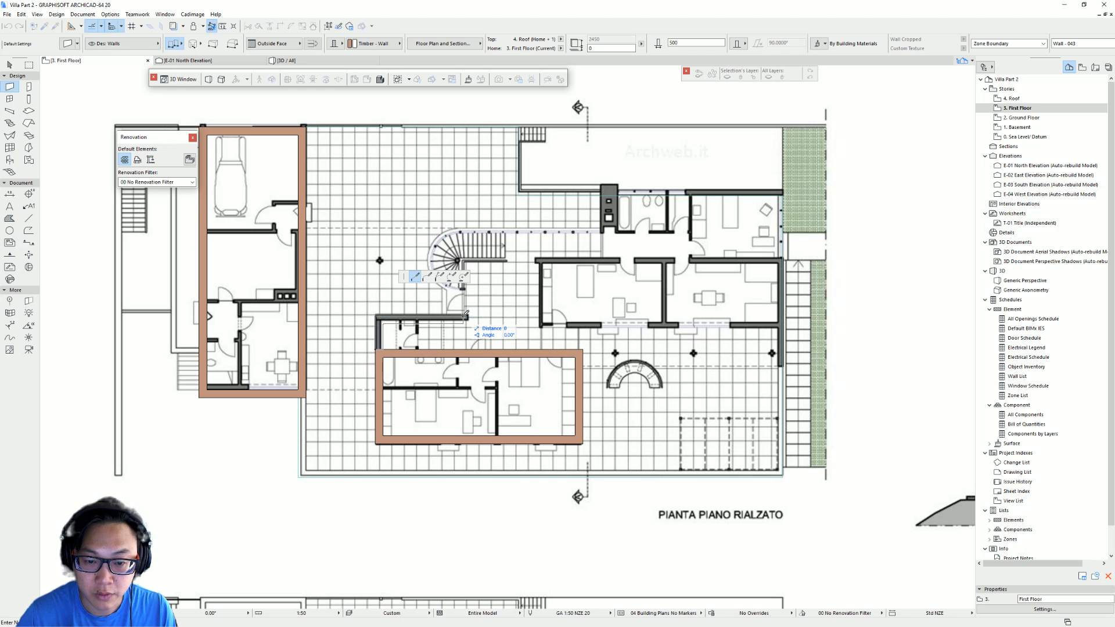
middle_click_drag(466, 317, 415, 416)
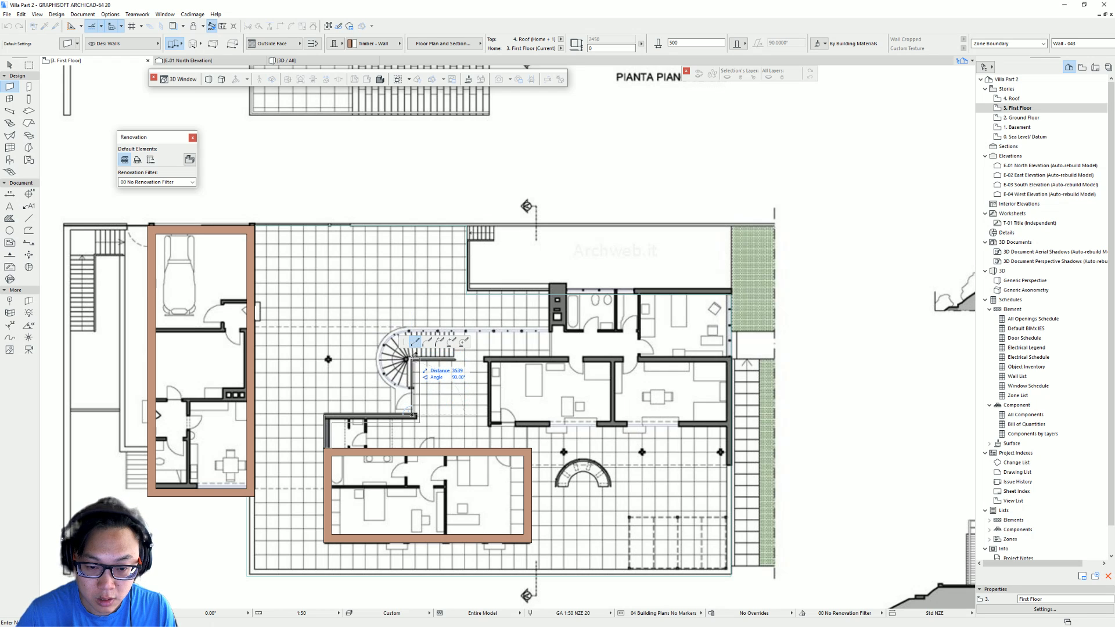
left_click(413, 358)
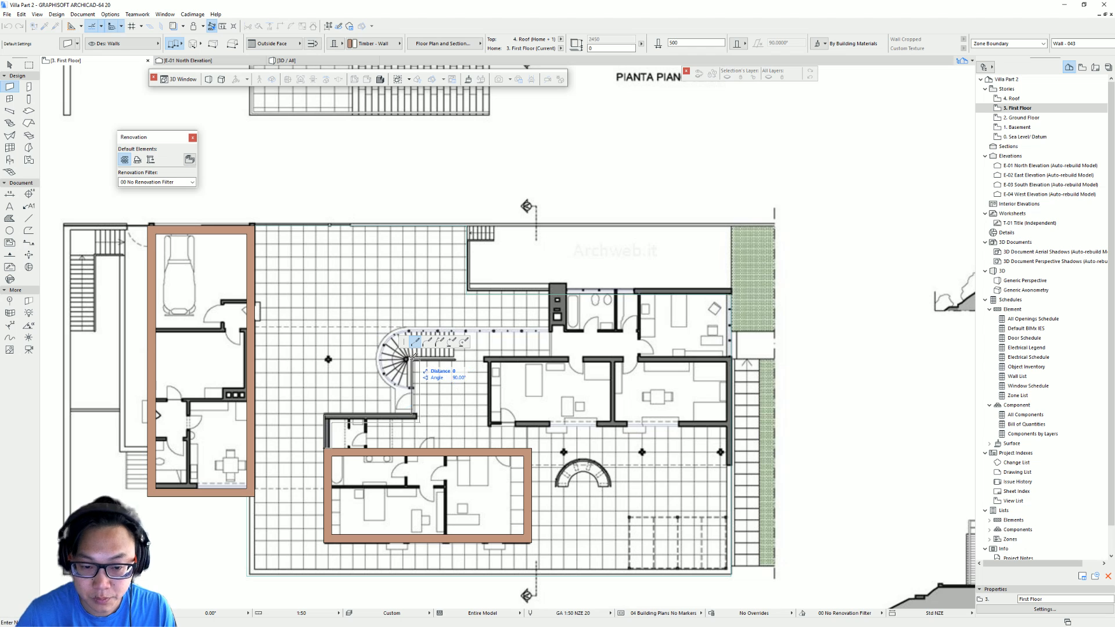
double_click(733, 356)
middle_click_drag(733, 355, 674, 327)
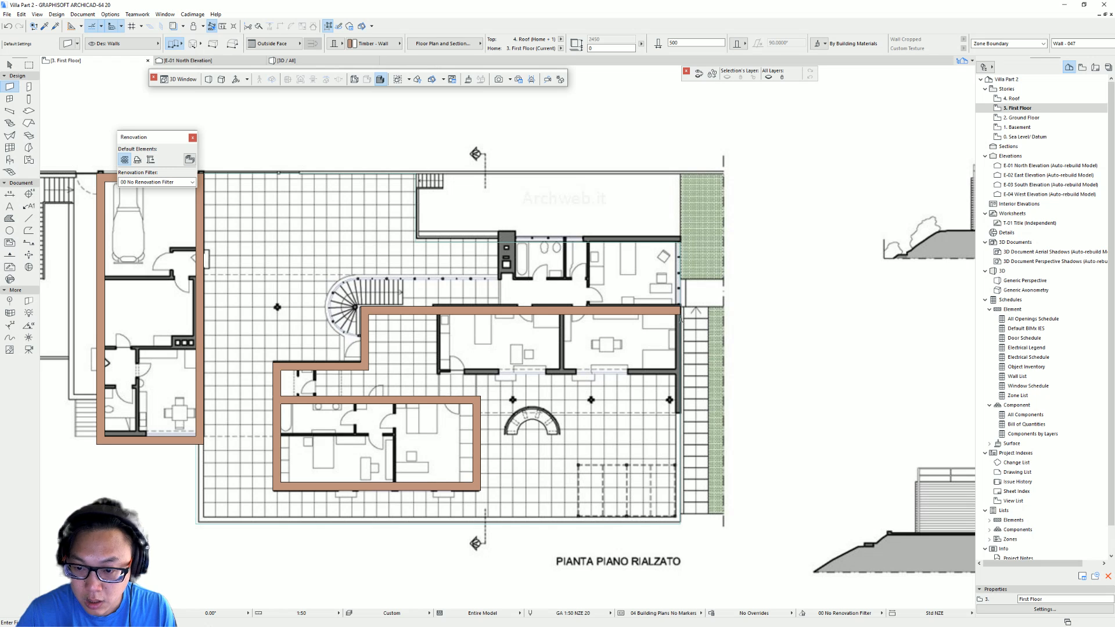
scroll(682, 318, "up", 5)
left_click(679, 274)
scroll(659, 444, "down", 2)
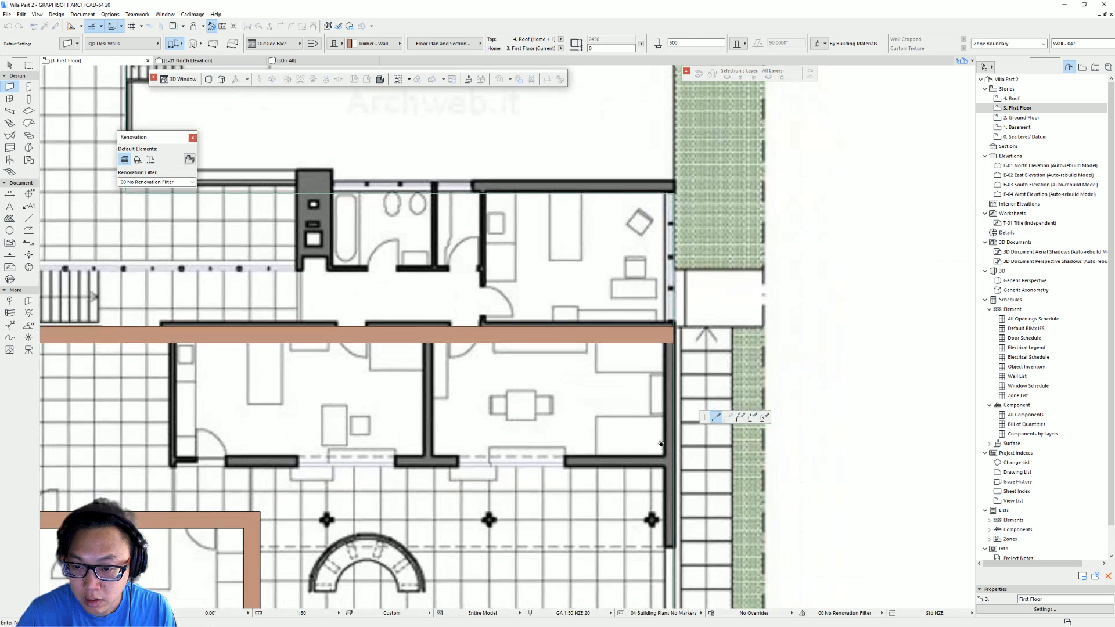
middle_click_drag(668, 503, 640, 304)
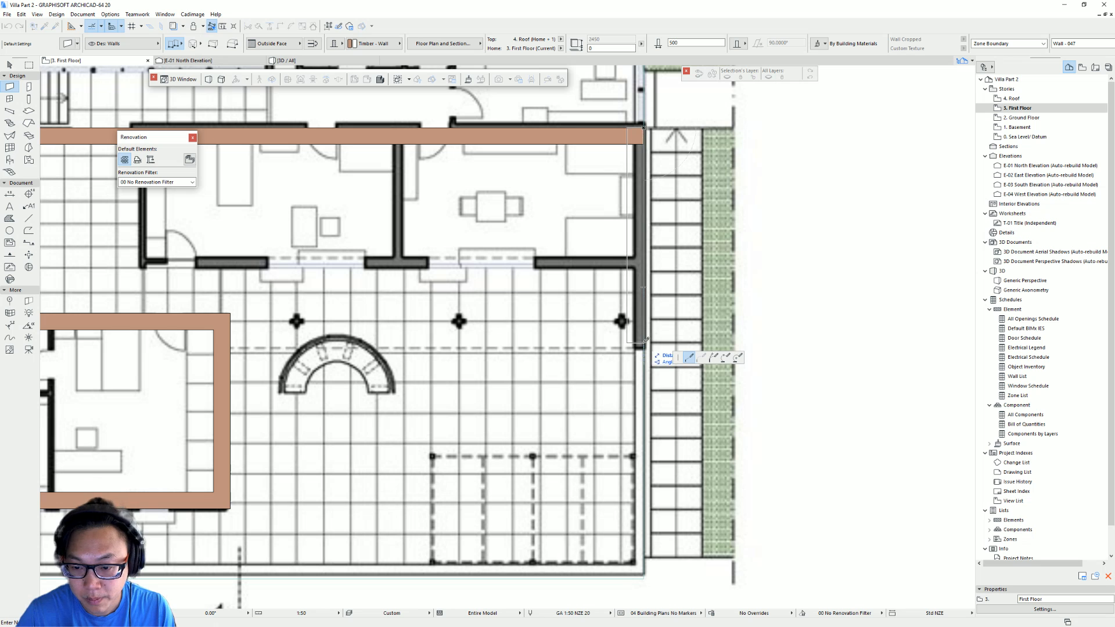
middle_click_drag(649, 347, 604, 406)
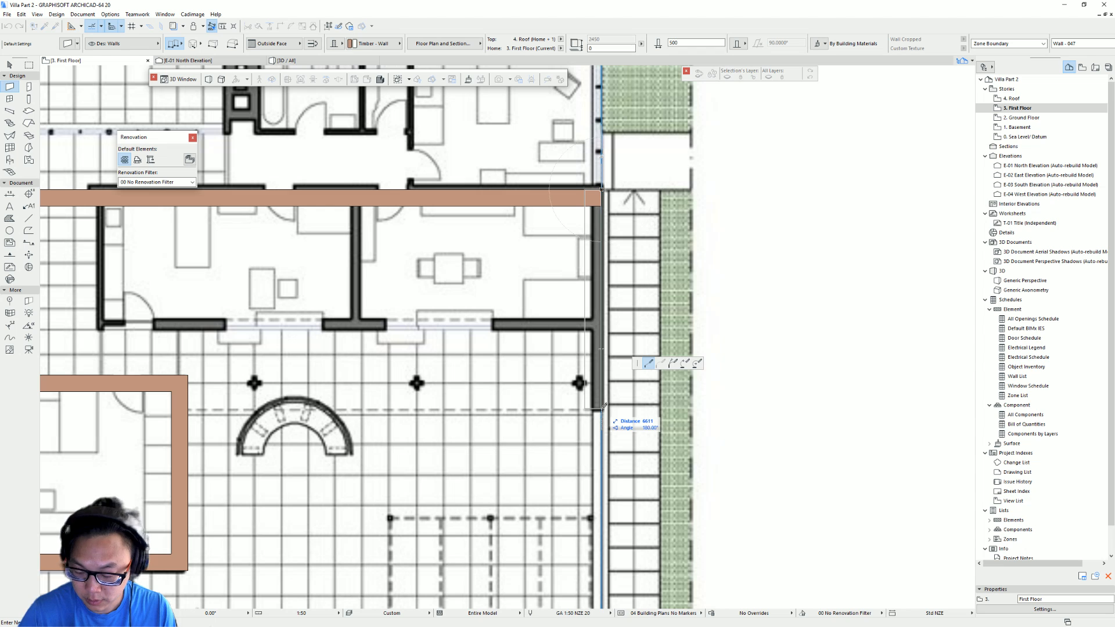
type("6600")
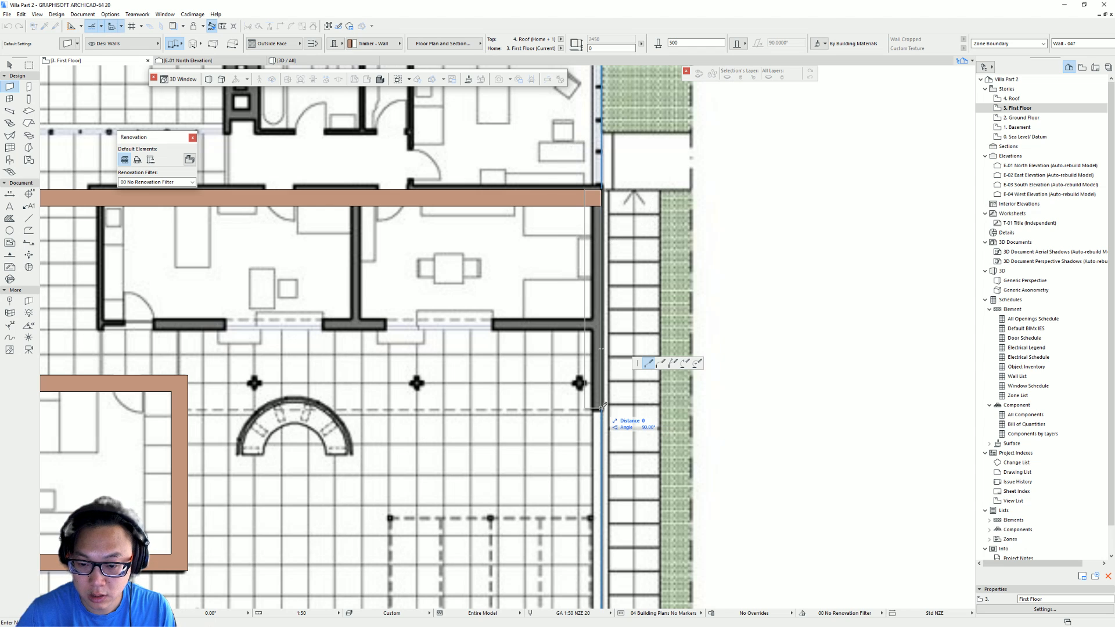
key("Return")
scroll(531, 250, "down", 3)
key("Escape")
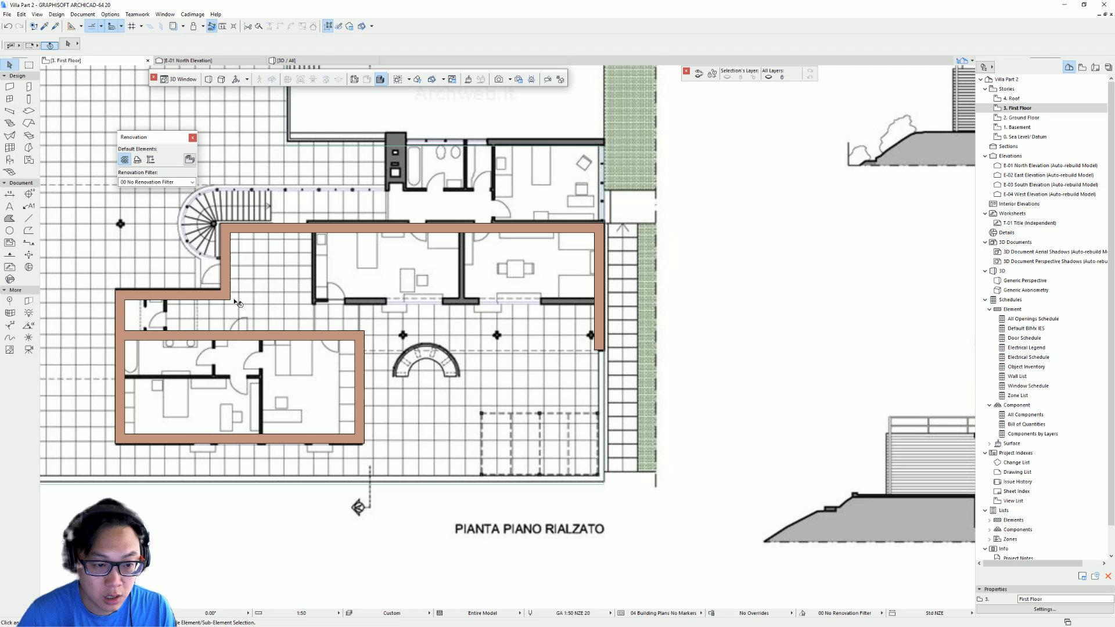
- Copy the short horizontal wall 10300 mm east and stretch its end to the east wall to form the living wing's south wall
left_click(198, 298)
key("ctrl+d")
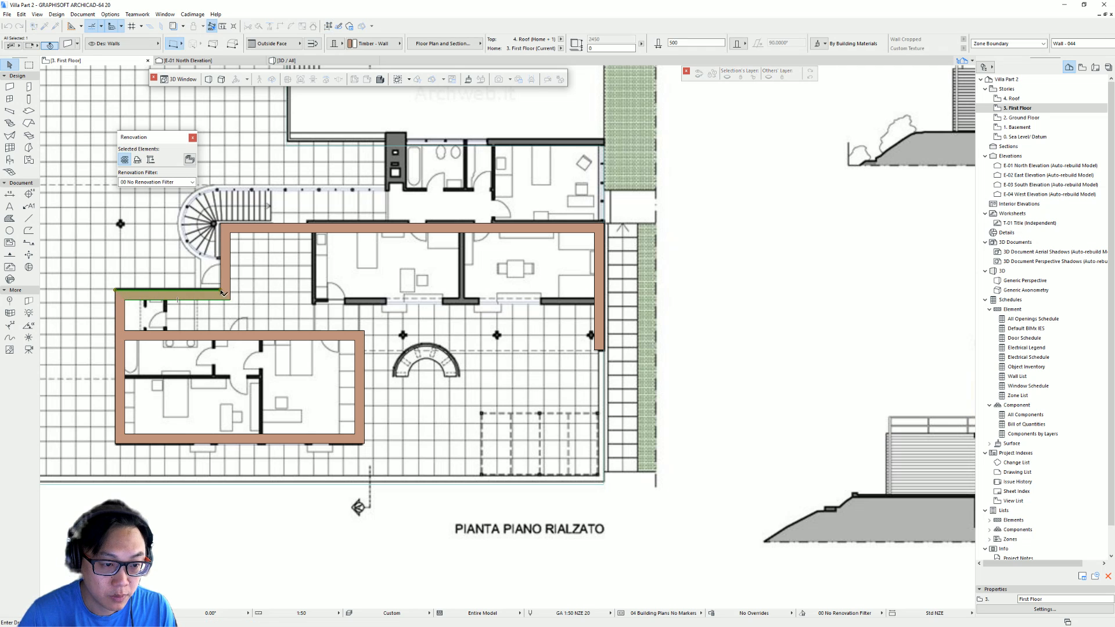
left_click(116, 291)
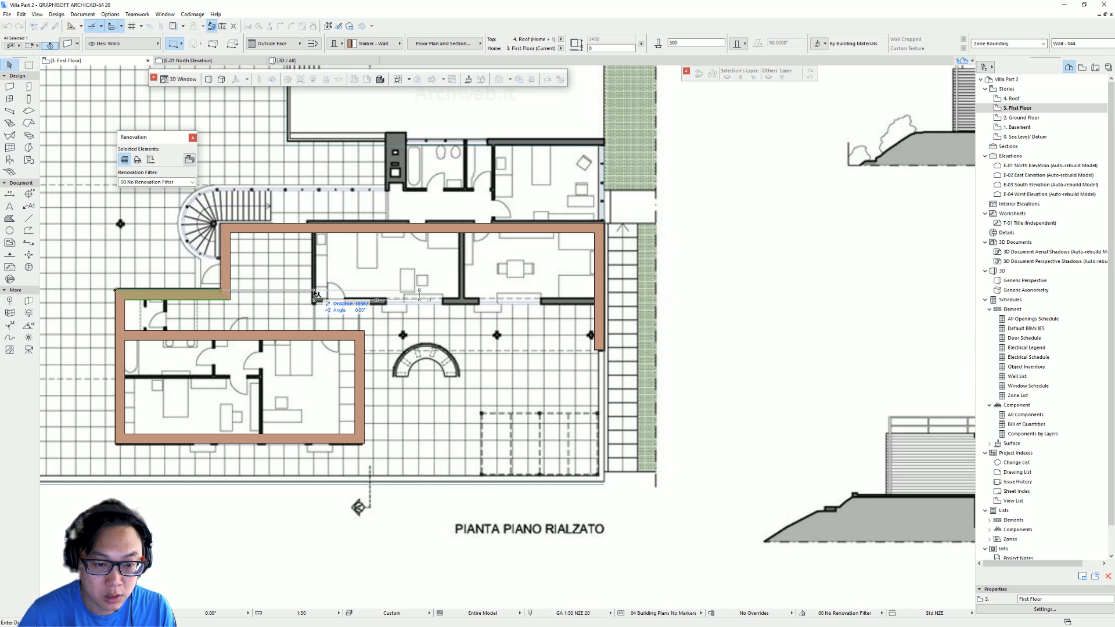
type("1")
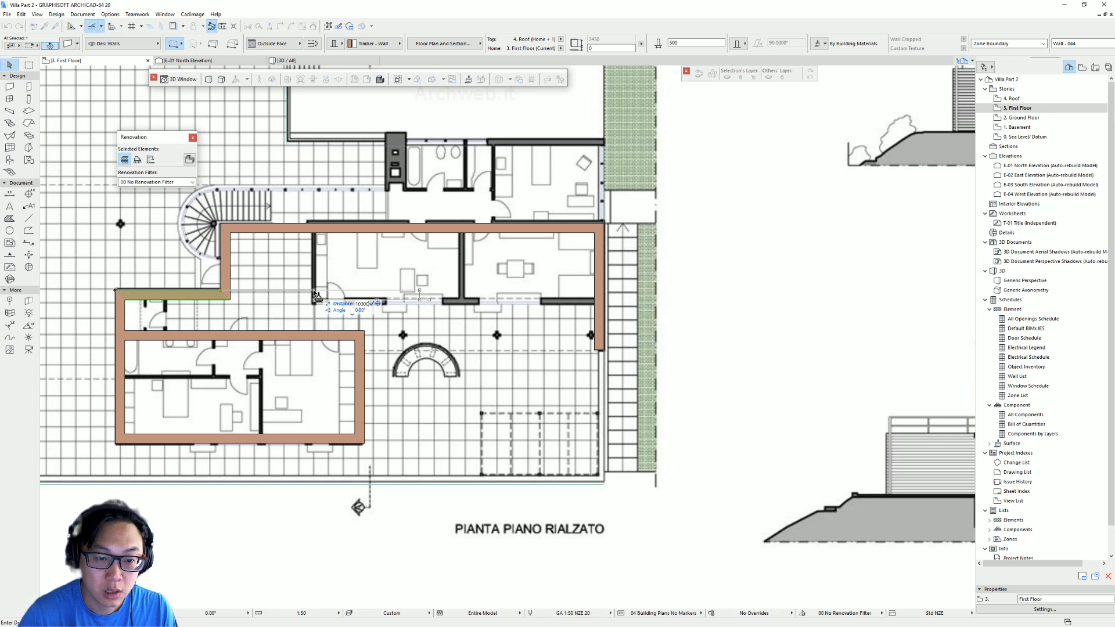
type("0300")
key("Return")
key("ctrl+d")
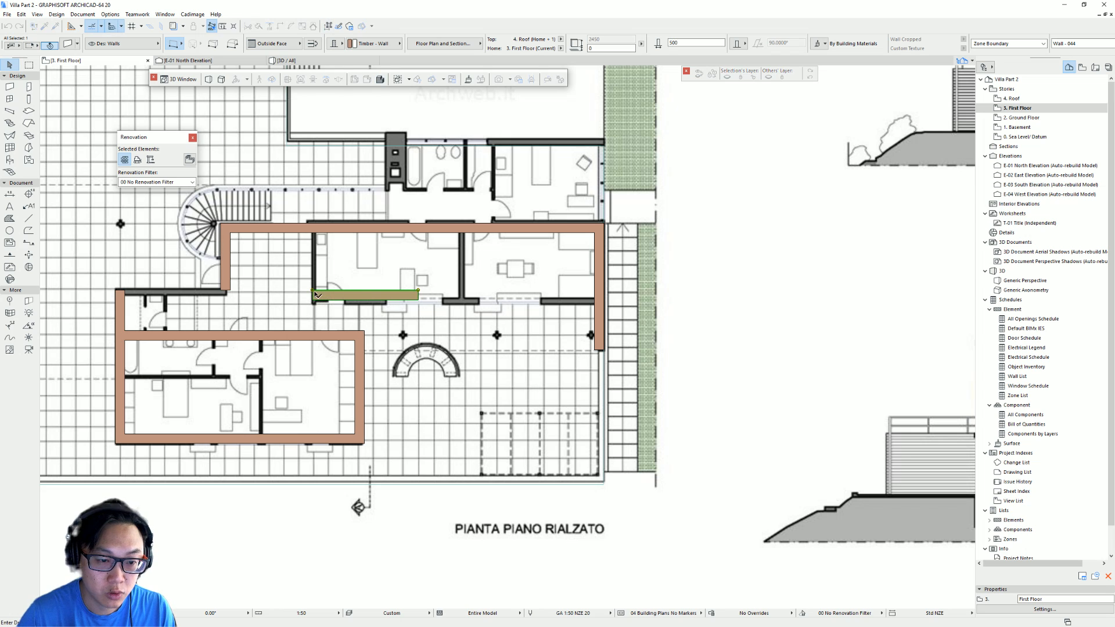
left_click(313, 291)
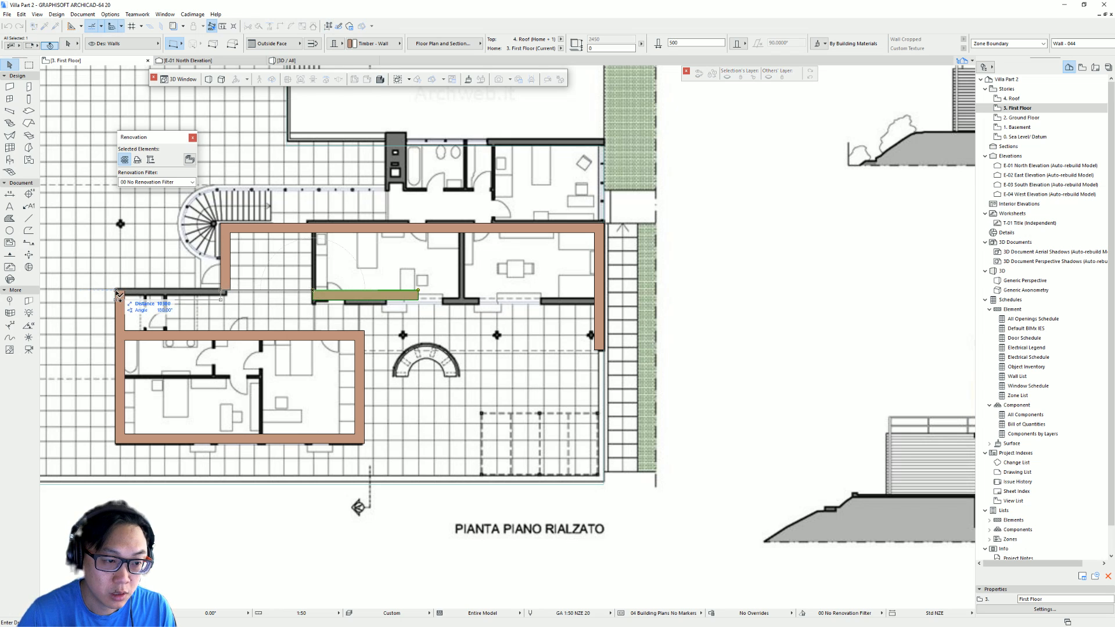
left_click(116, 290)
left_click(414, 295)
left_click(418, 290)
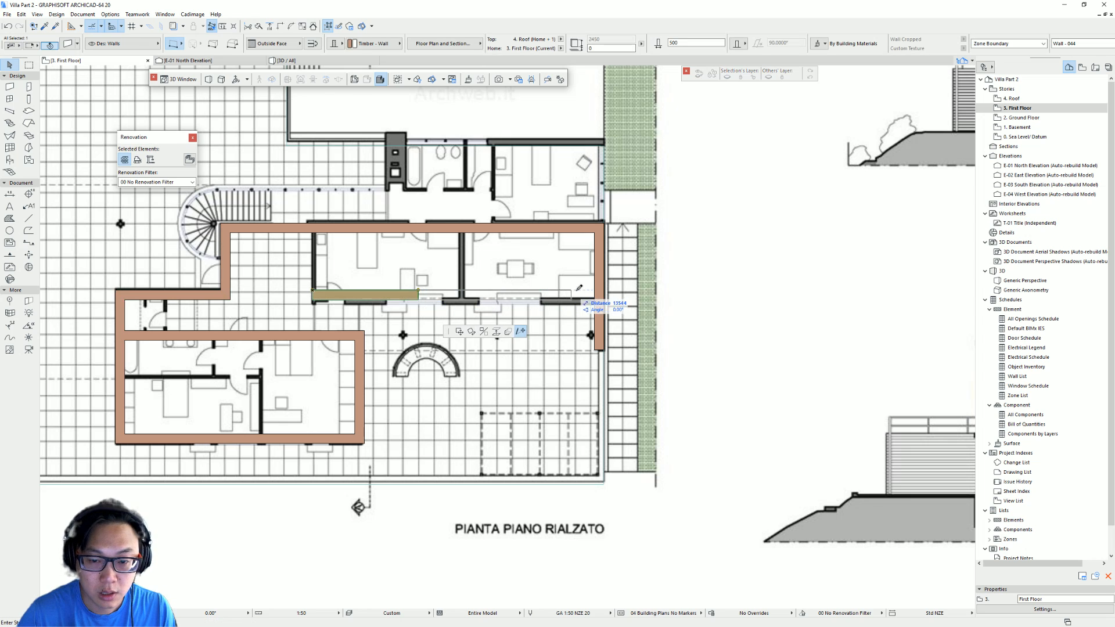
left_click(595, 291)
key("Escape")
left_click(226, 250)
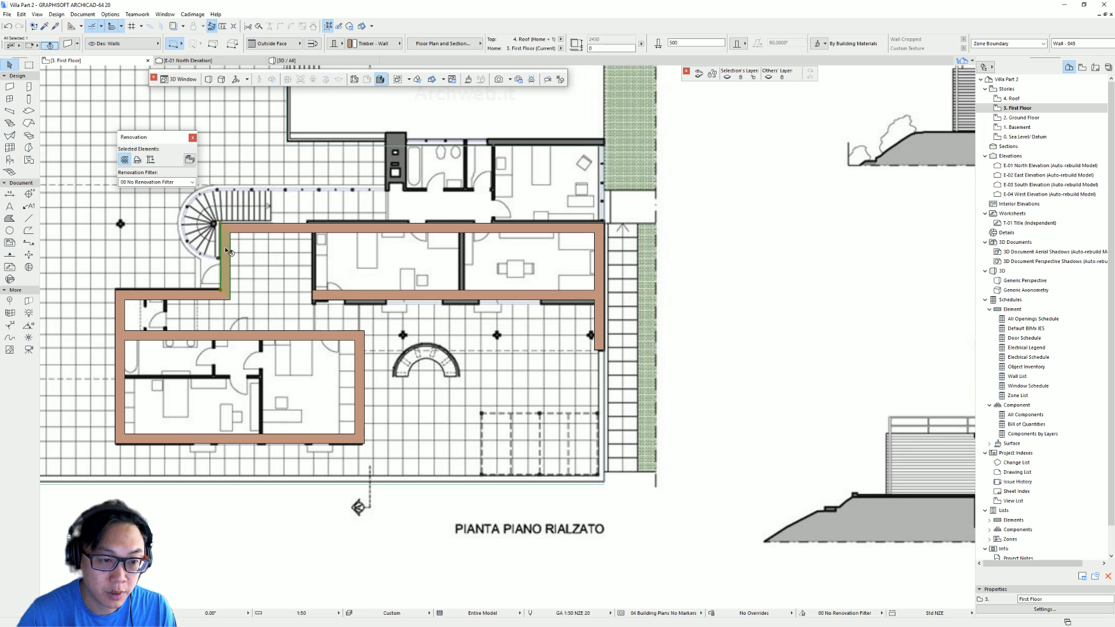
key("ctrl+d")
left_click(223, 226)
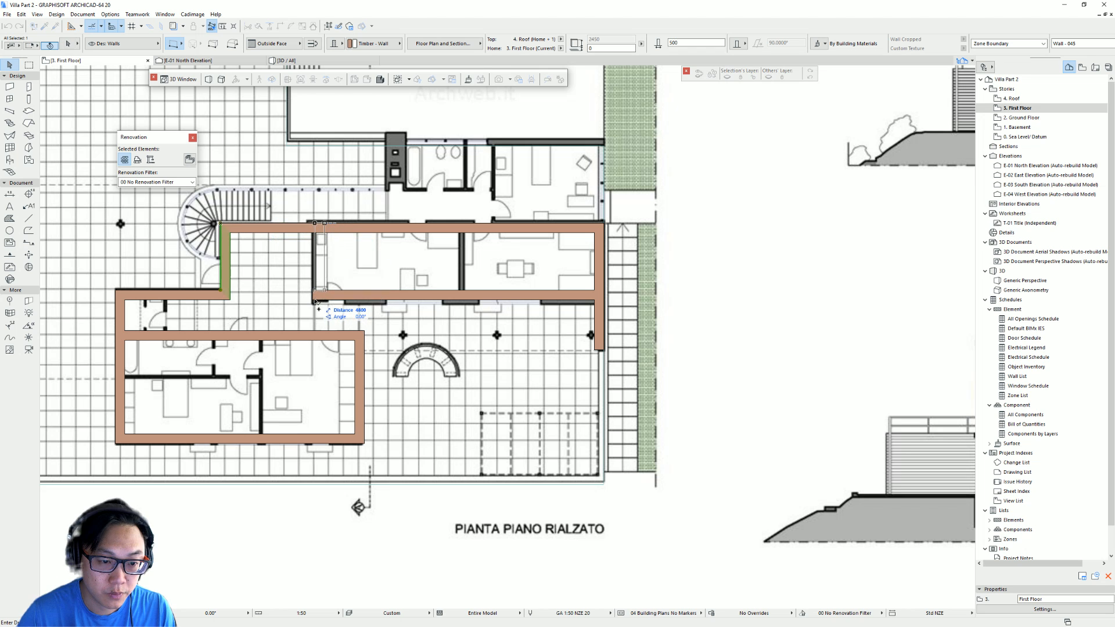
key("Escape")
- Copy the living wing's north wall northward onto the corridor wall line of the plan
scroll(381, 258, "down", 2)
middle_click_drag(382, 256, 394, 285)
scroll(447, 255, "up", 3)
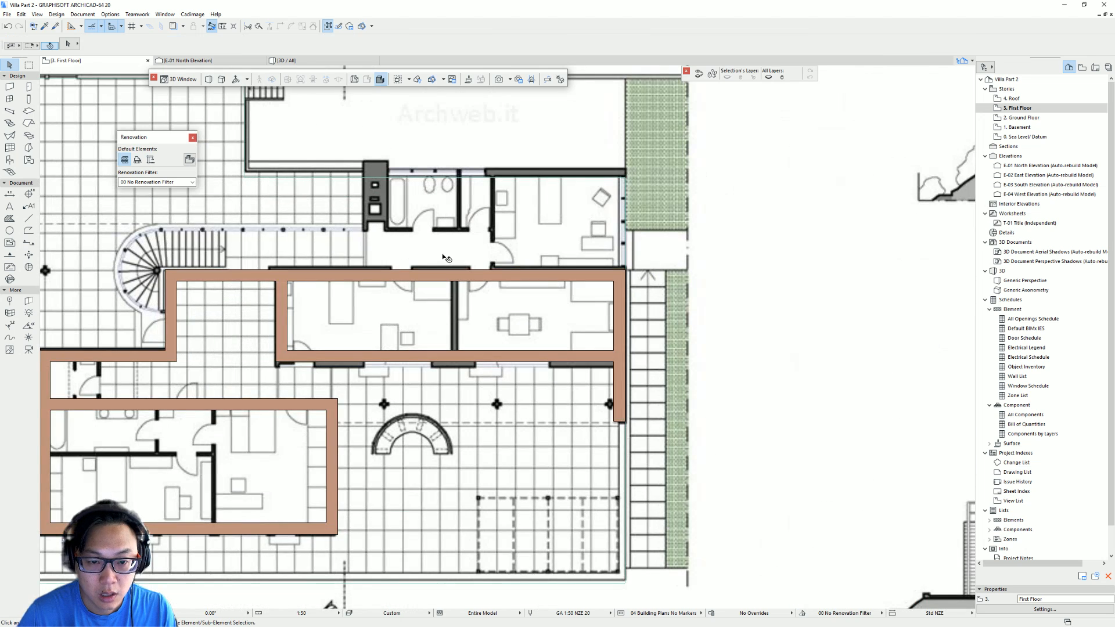
middle_click_drag(448, 256, 484, 303)
middle_click_drag(283, 291, 433, 295)
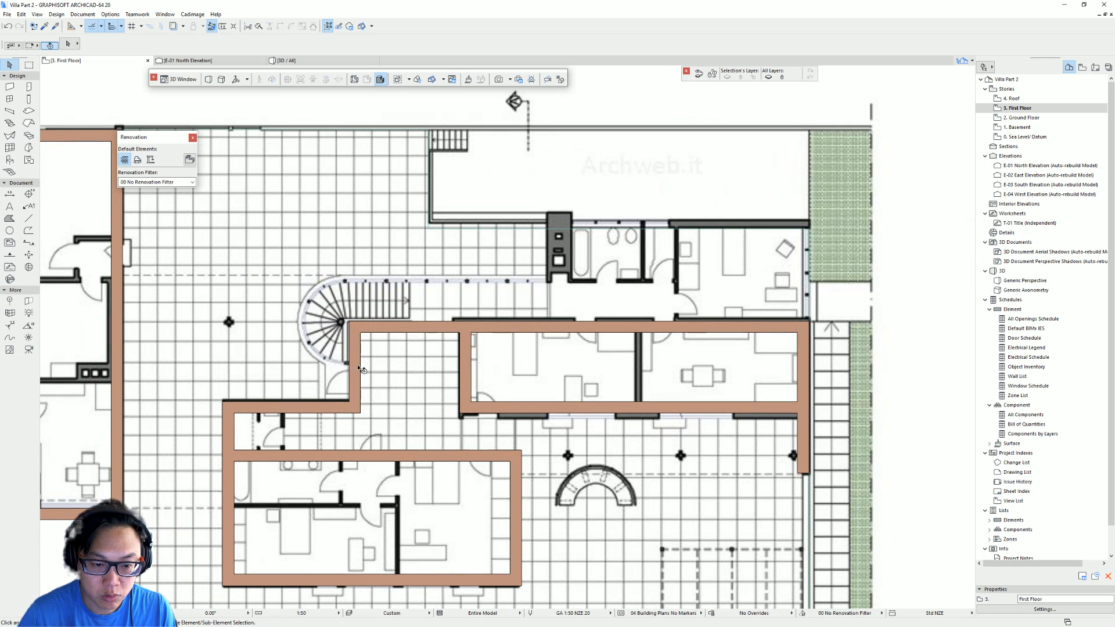
middle_click_drag(507, 317, 474, 341)
left_click(405, 366)
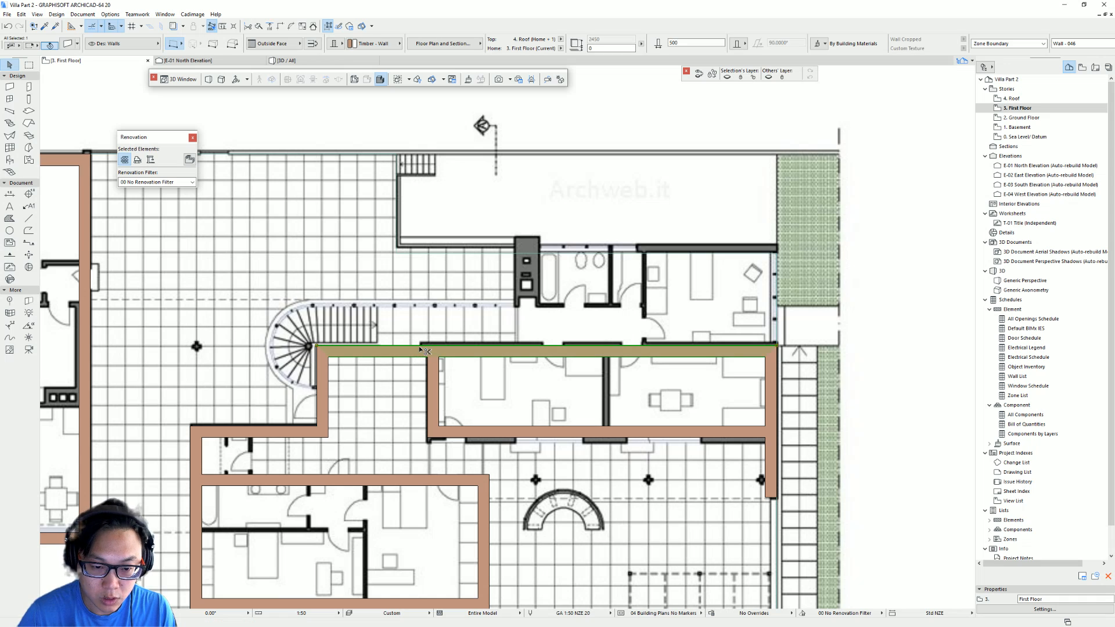
left_click(419, 346)
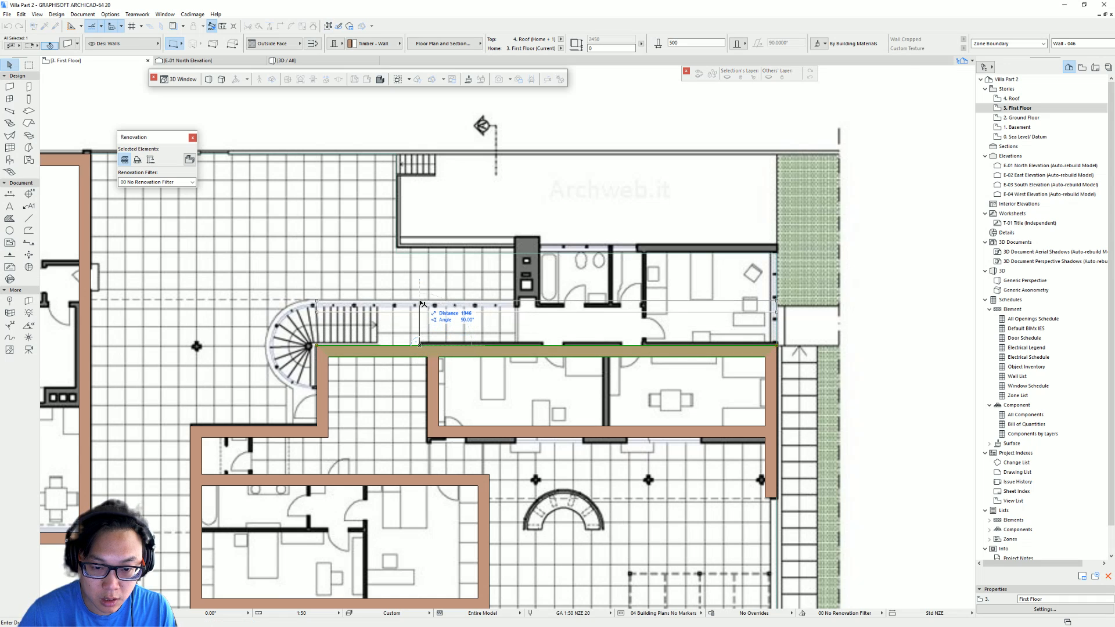
type("2000")
key("Return")
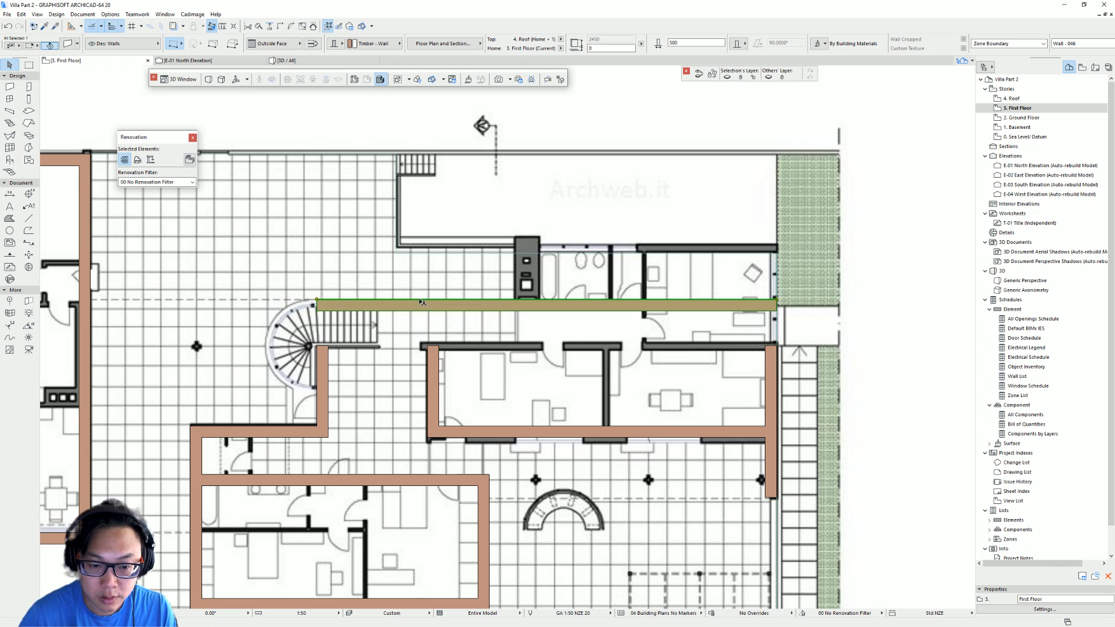
left_click(420, 300)
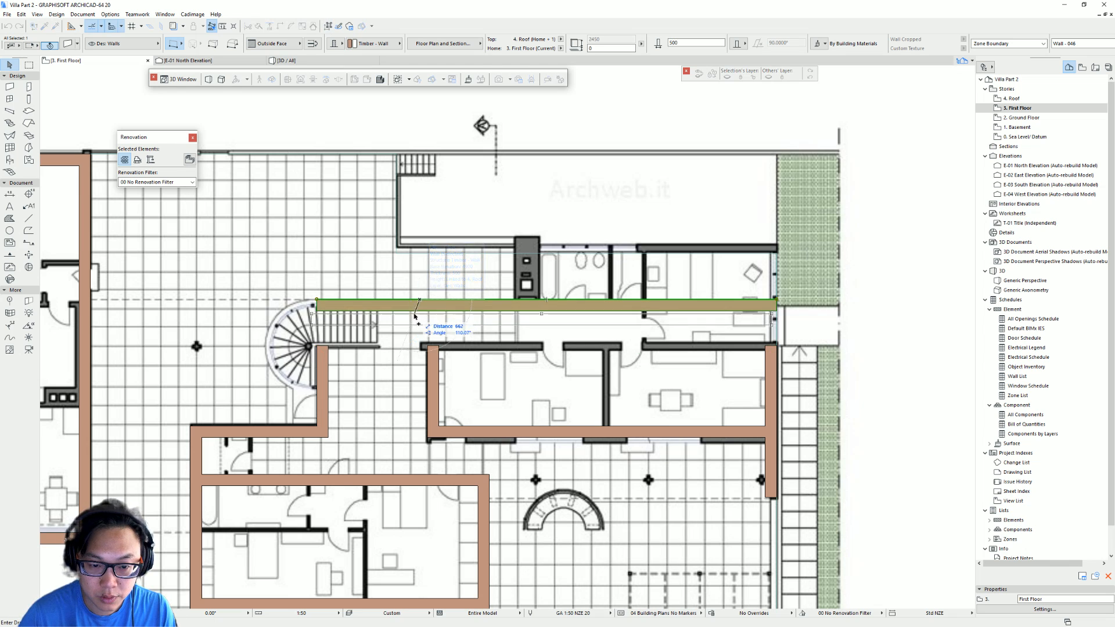
left_click(424, 346)
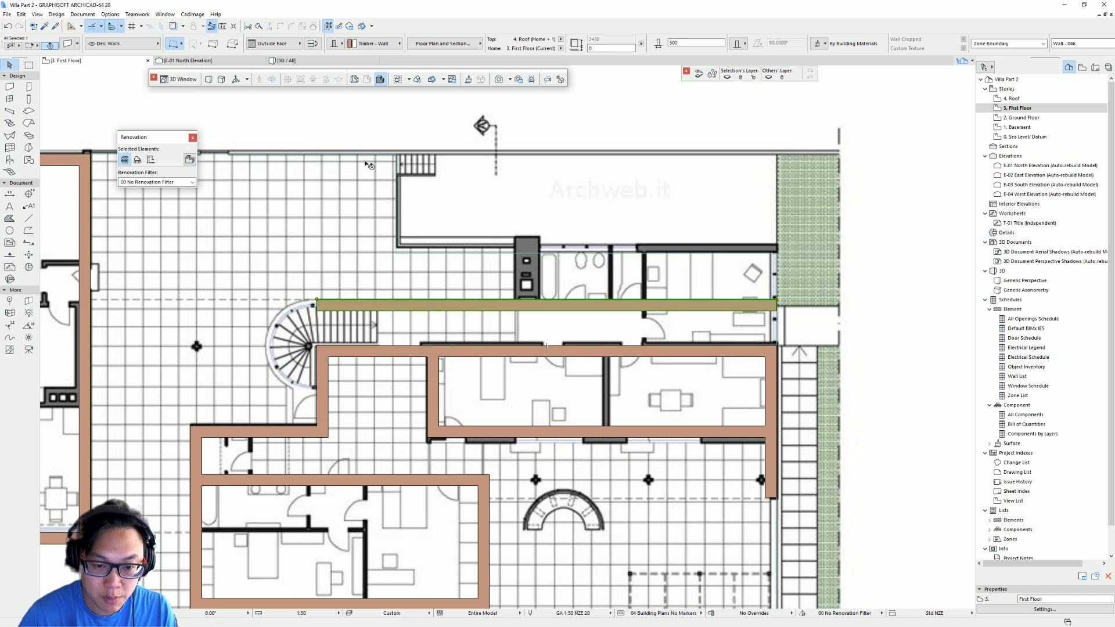
- Set the selected corridor wall's thickness to 150
left_click(694, 43)
type("150")
key("Return")
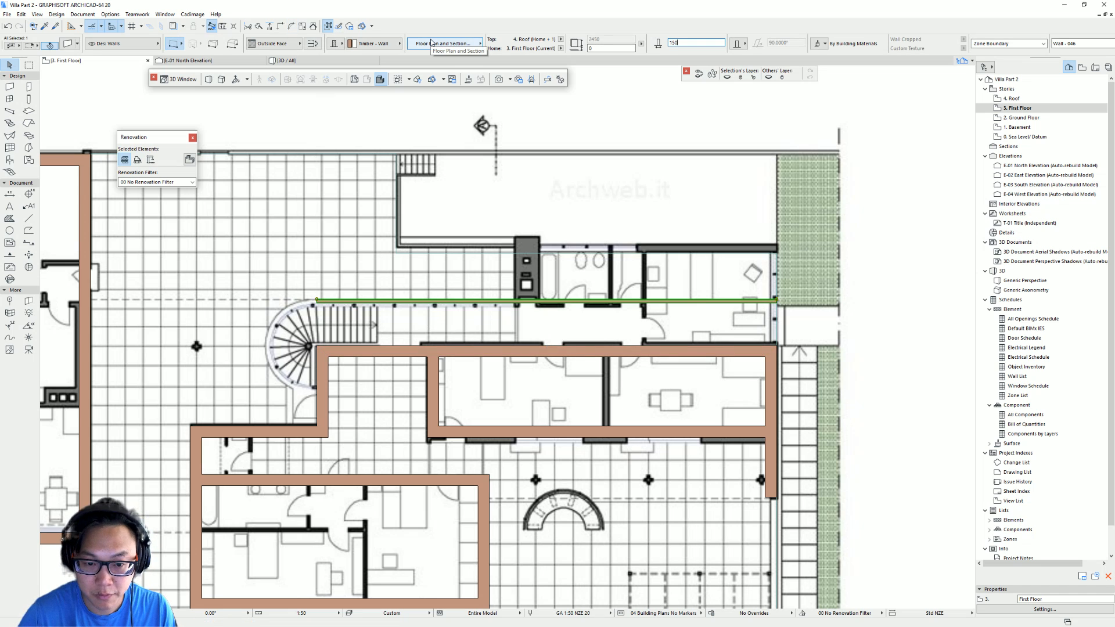
middle_click_drag(332, 334, 479, 296)
scroll(440, 305, "up", 2)
key("Escape")
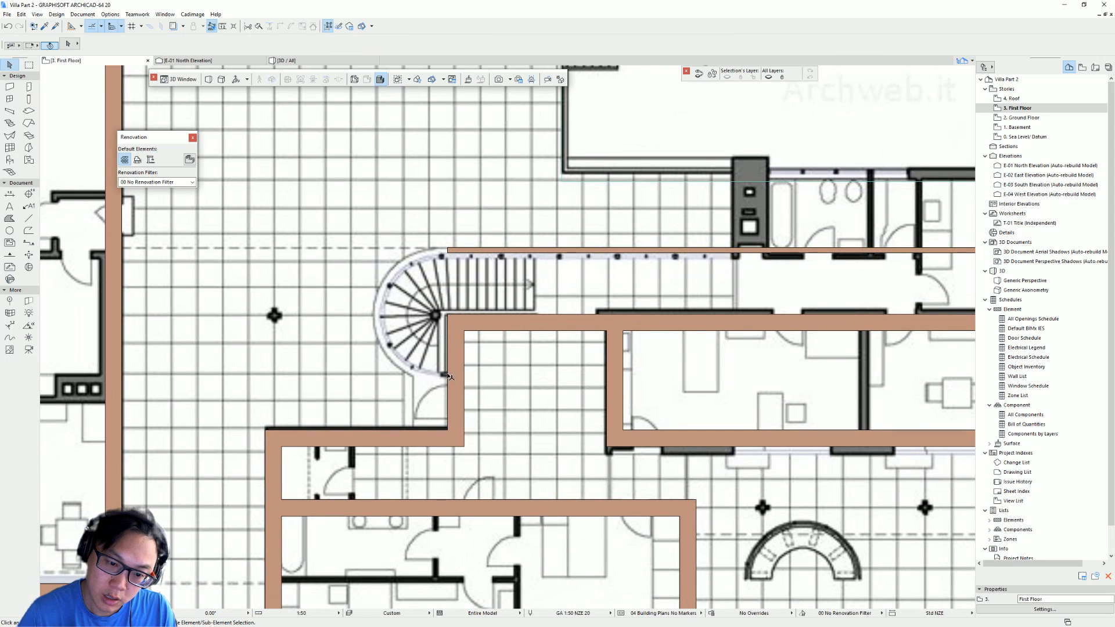
- Draw an arc around the spiral staircase, centred on its hub, from its top end to its bottom end
middle_click_drag(459, 370, 445, 380)
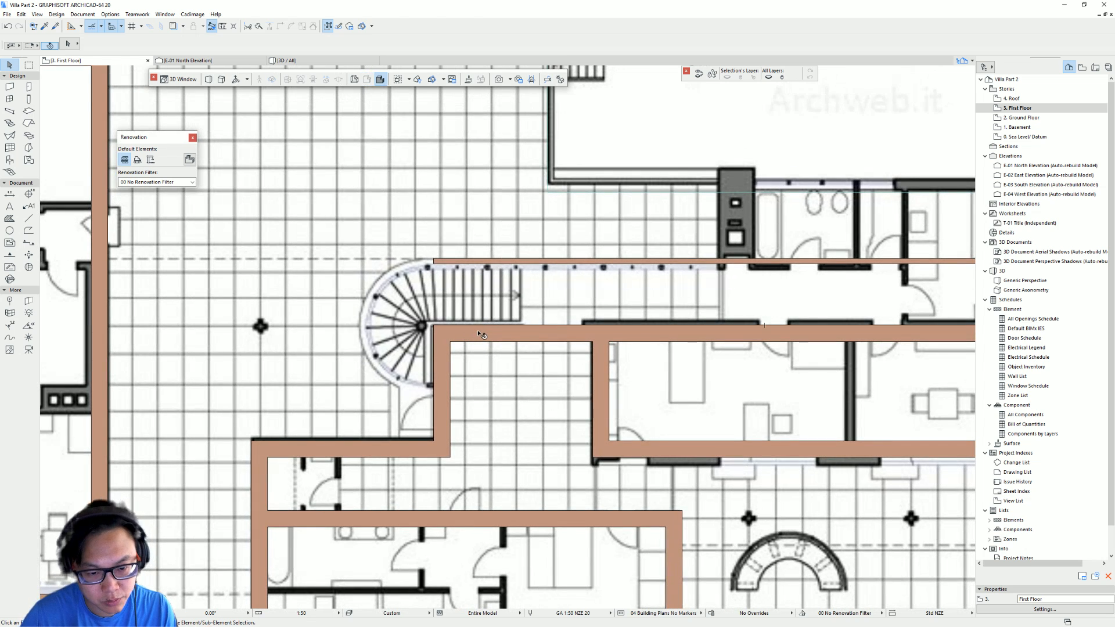
middle_click_drag(240, 291, 331, 278)
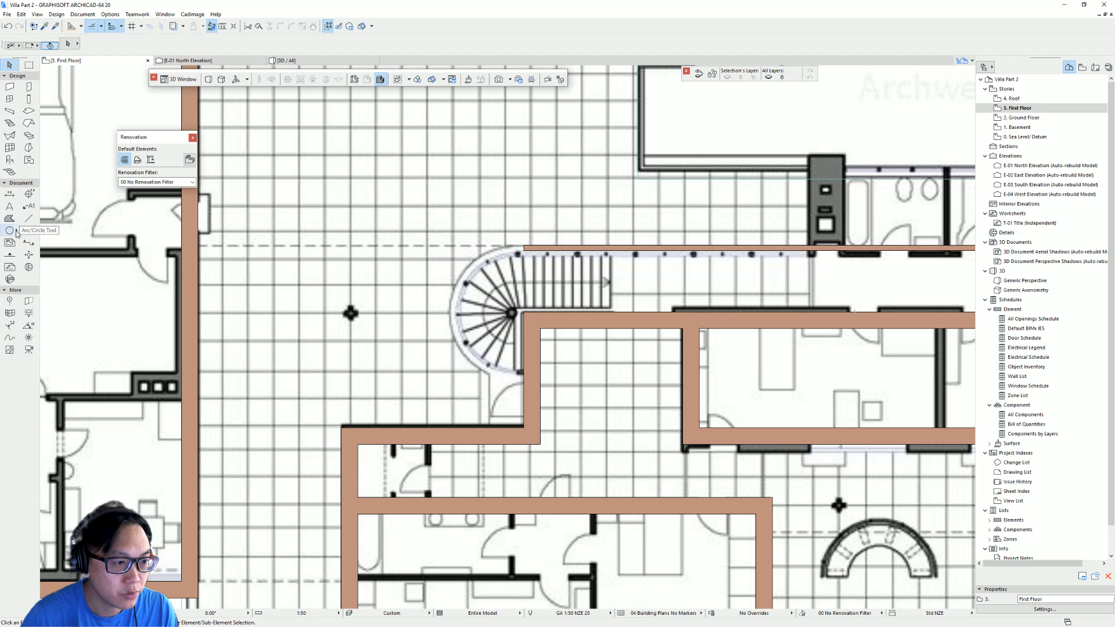
left_click(10, 231)
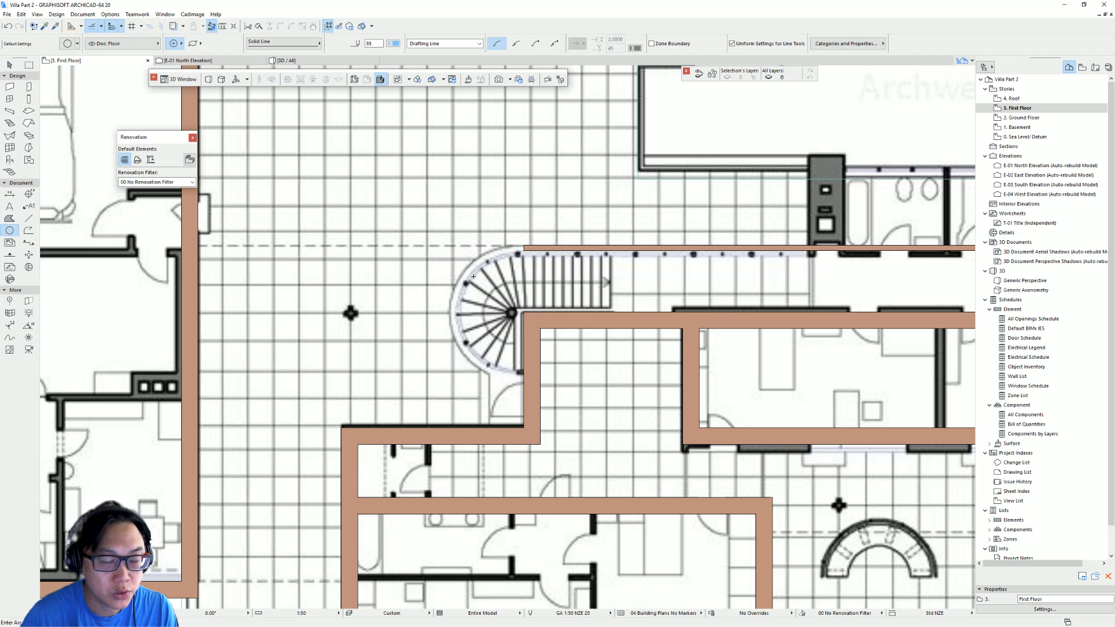
middle_click_drag(473, 277, 389, 292)
left_click(439, 326)
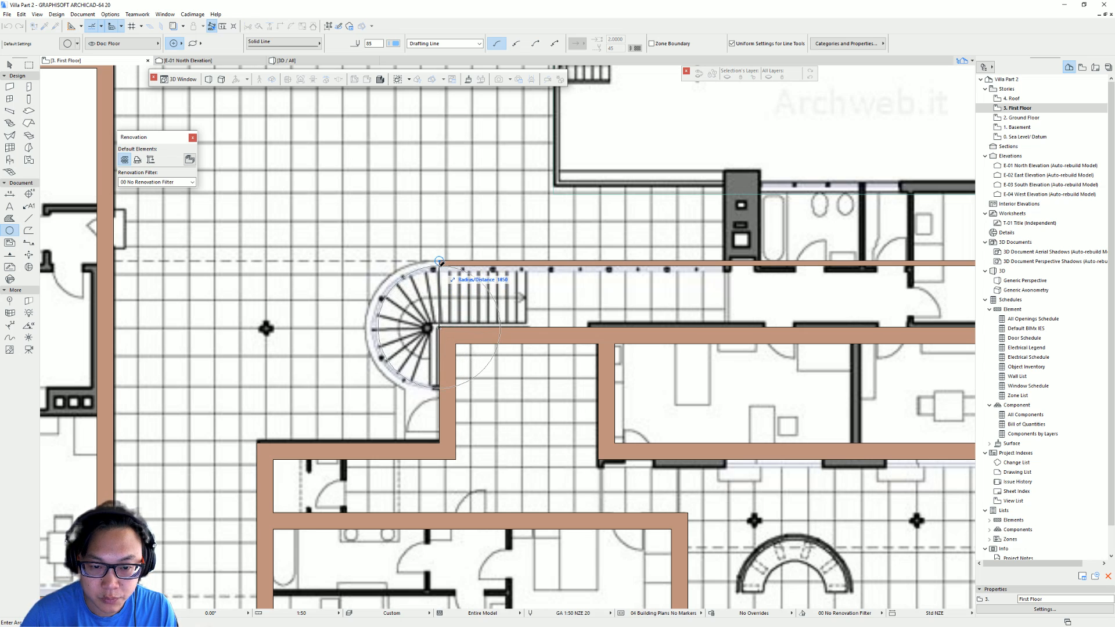
left_click(440, 265)
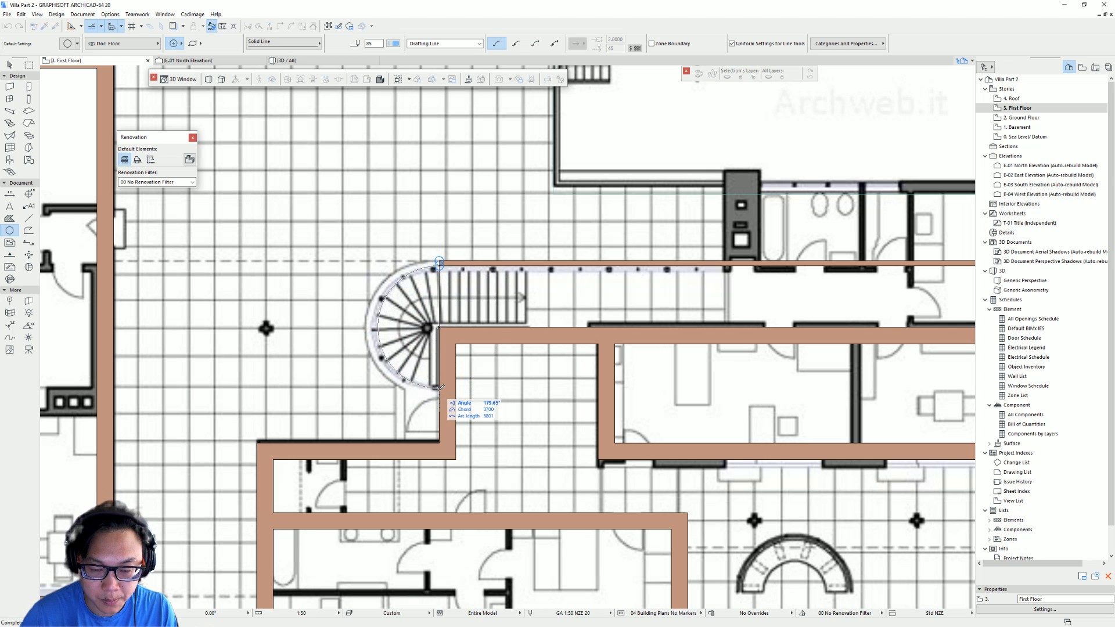
left_click(440, 387)
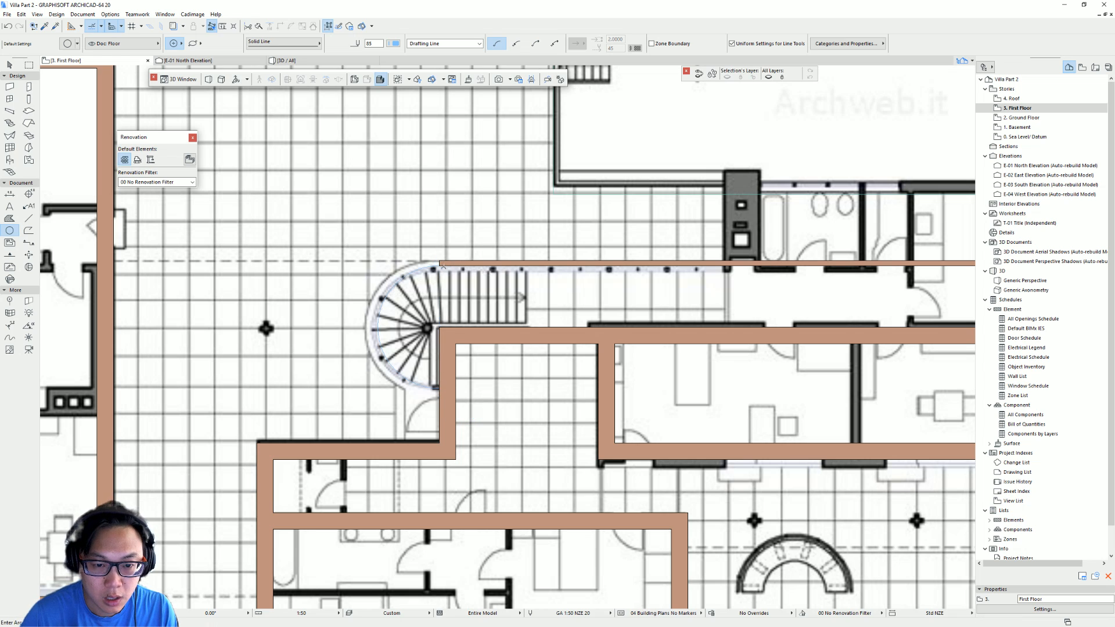
- Turn the staircase arc into a curved wall with the Wall tool
key("w")
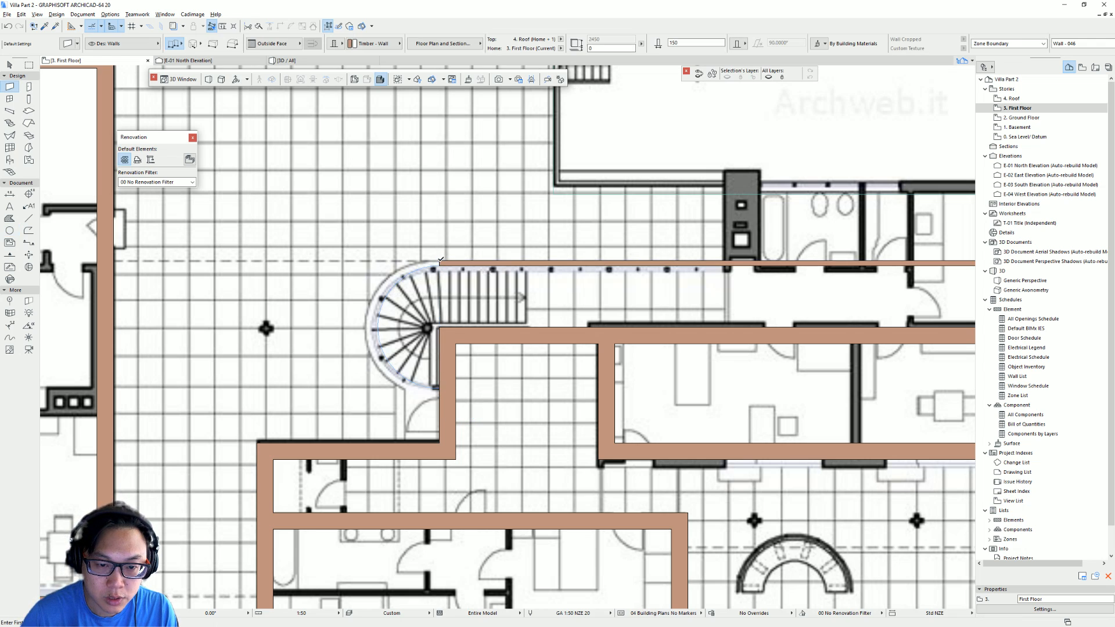
left_click(389, 292)
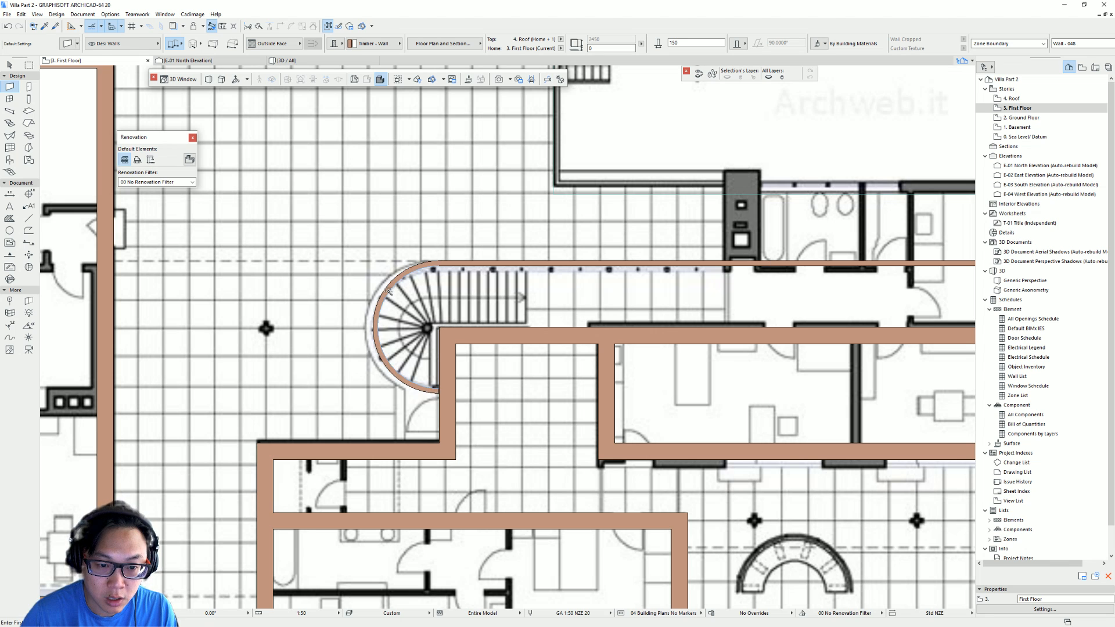
- Inspect where the curved wall's lower end meets the adjoining vertical wall
scroll(469, 346, "up", 9)
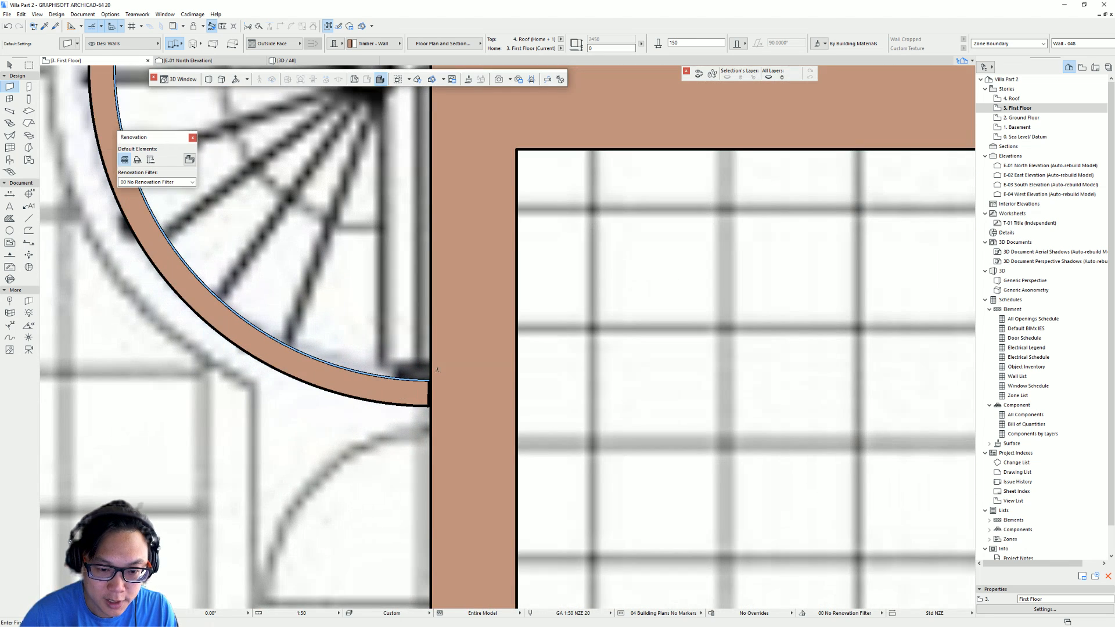
key("Escape")
left_click(37, 14)
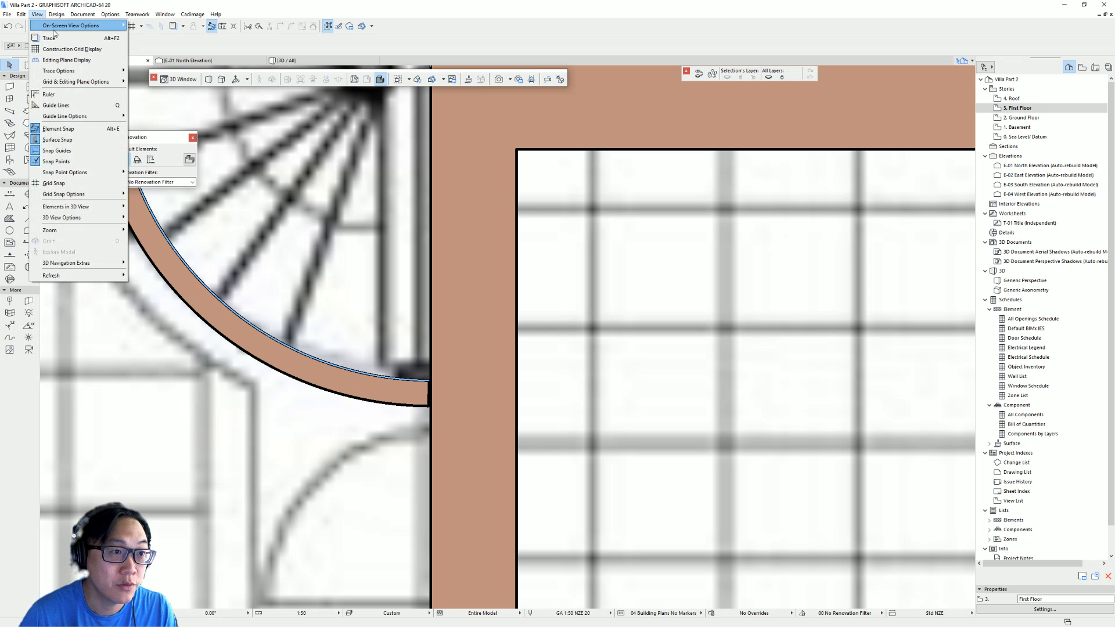
mouse_move(75, 26)
left_click(172, 59)
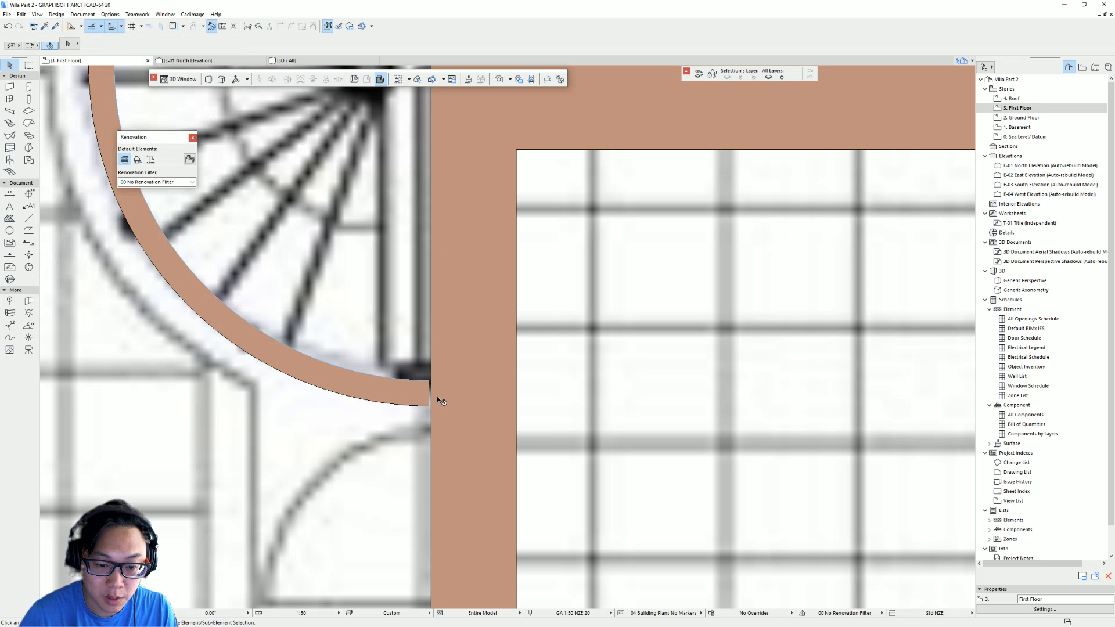
scroll(441, 383, "up", 4)
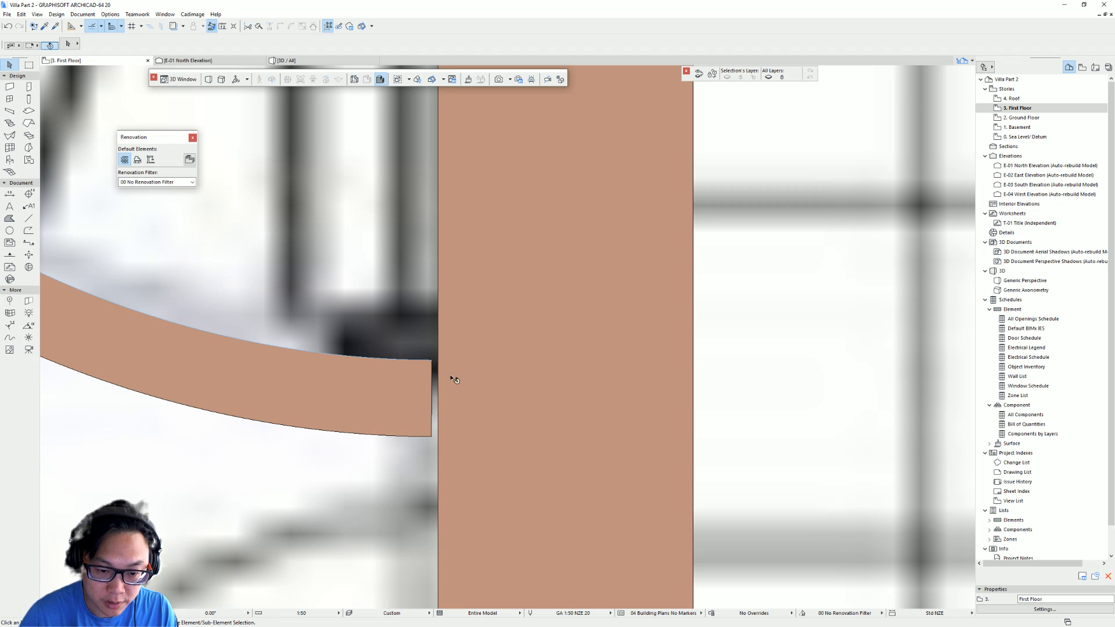
scroll(454, 380, "up", 3)
left_click(430, 334)
key("Escape")
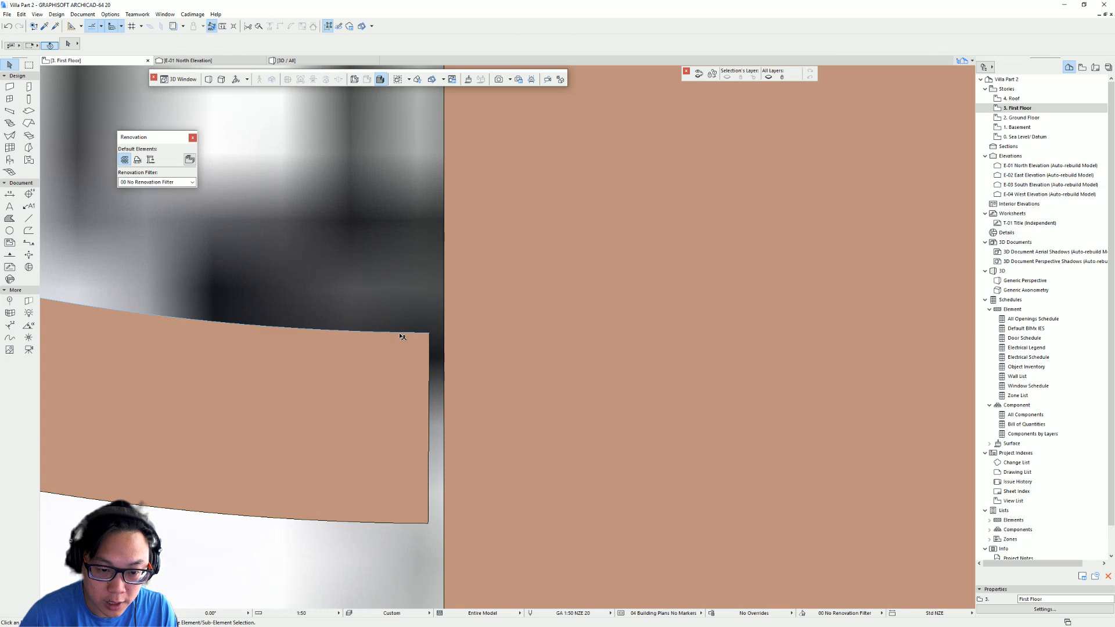
left_click(401, 334)
key("Tab")
left_click(401, 335)
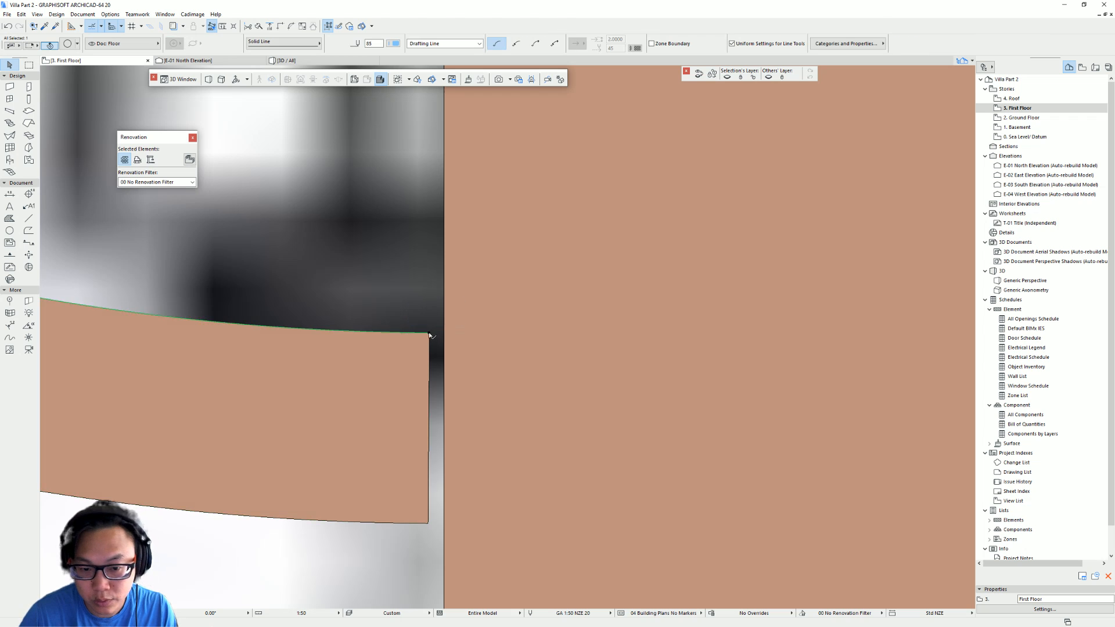
left_click(429, 333)
key("Escape")
key("Escape")
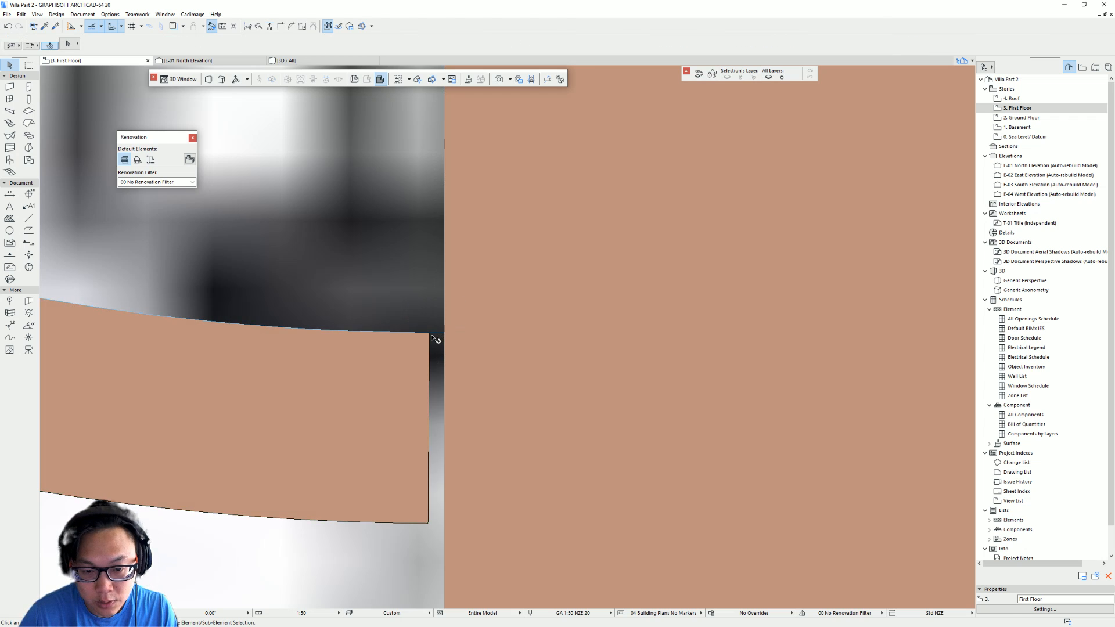
- Stretch the curved wall's lower end with Angular stretch so it meets the vertical wall's face
left_click(432, 335)
scroll(440, 383, "down", 5)
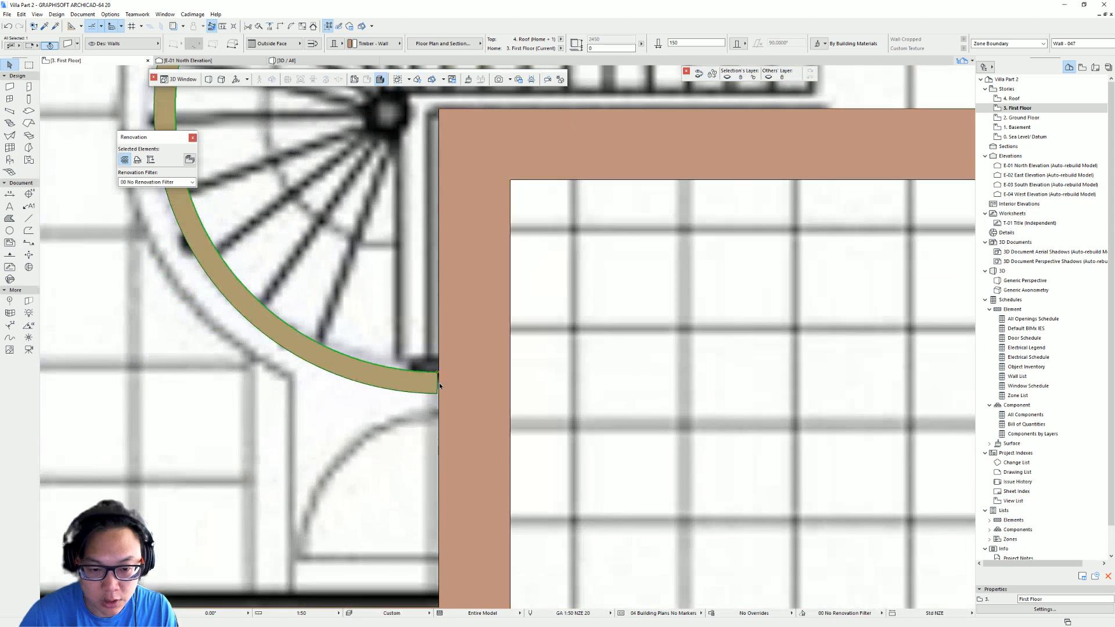
scroll(439, 383, "up", 6)
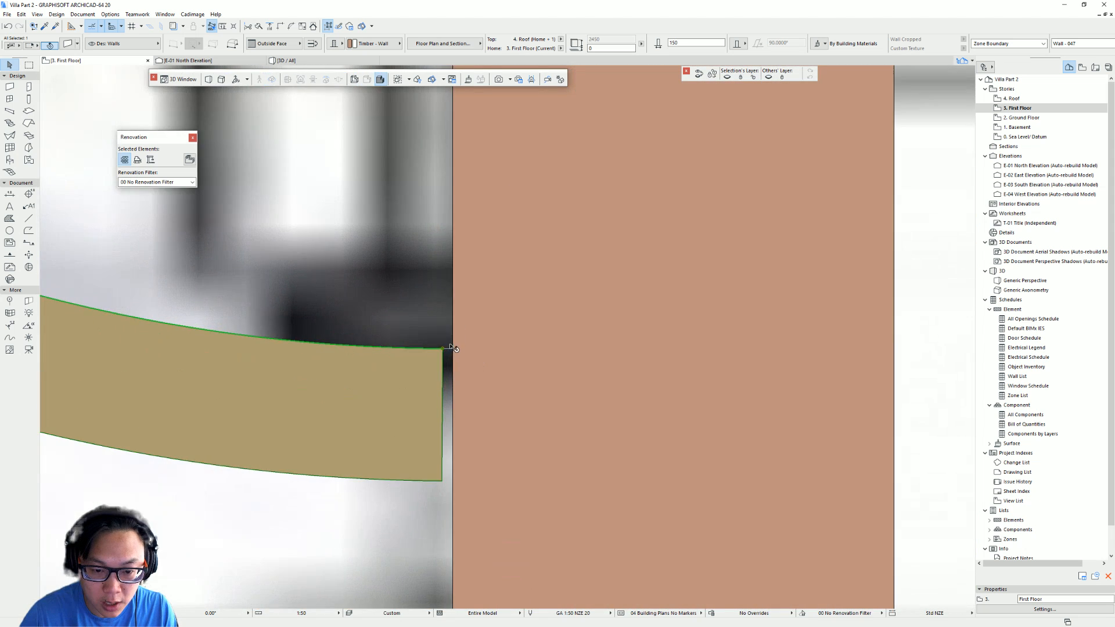
left_click(438, 353)
key("Escape")
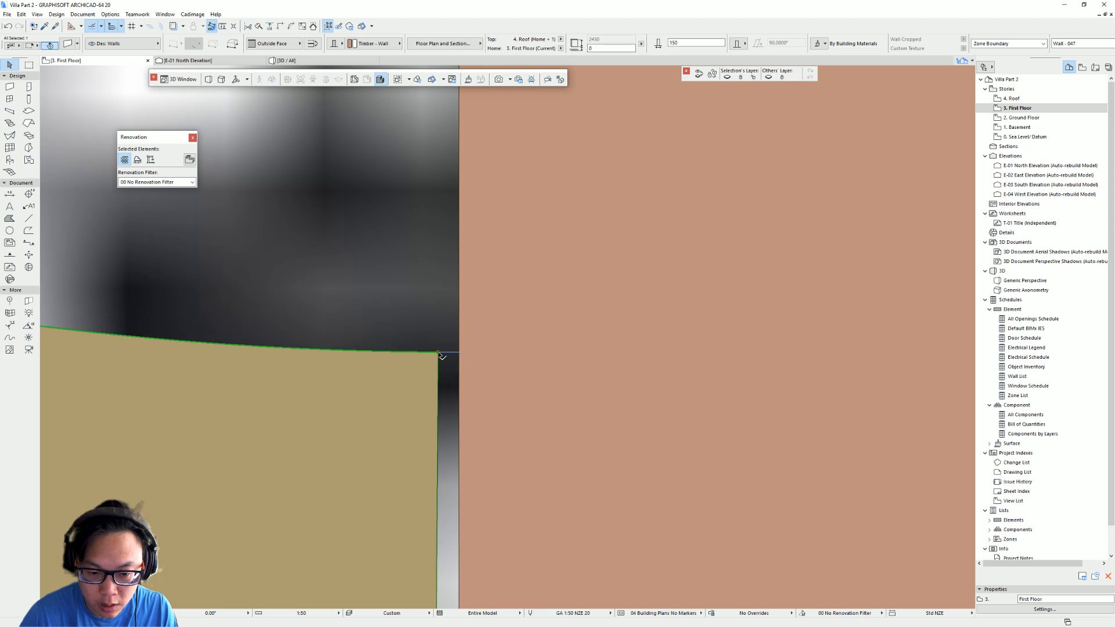
scroll(439, 354, "down", 4)
scroll(440, 354, "down", 2)
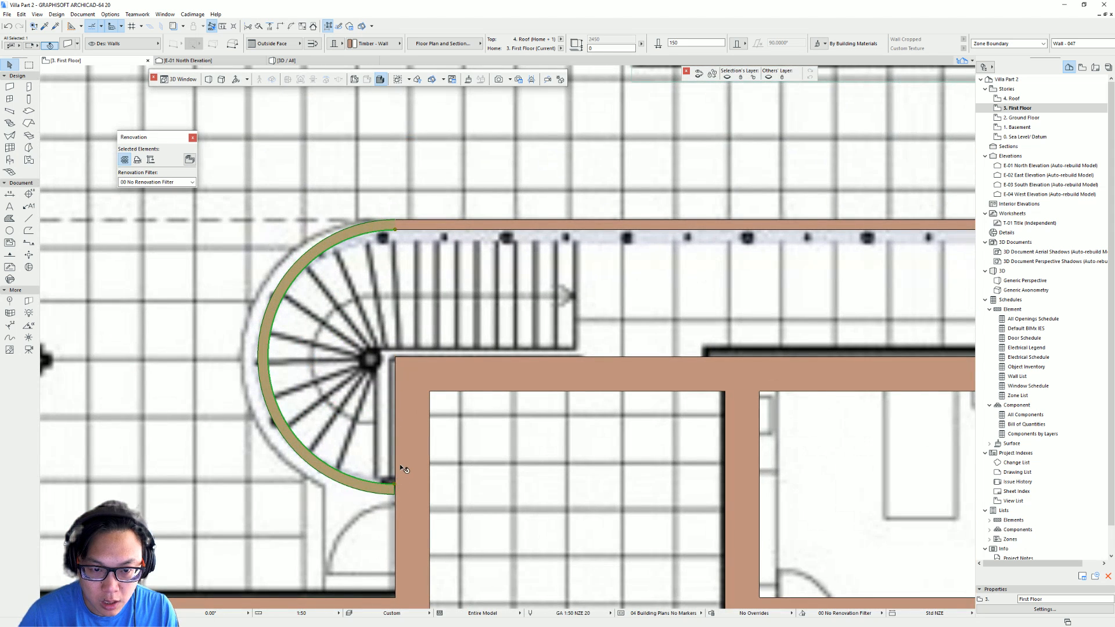
middle_click_drag(377, 455, 391, 403)
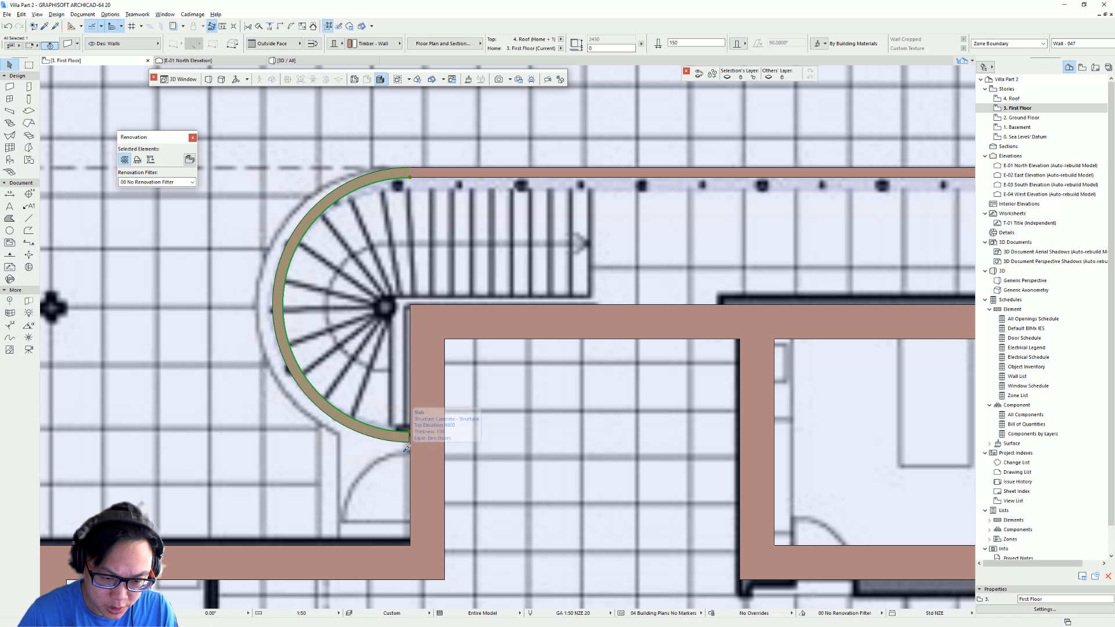
scroll(407, 447, "up", 5)
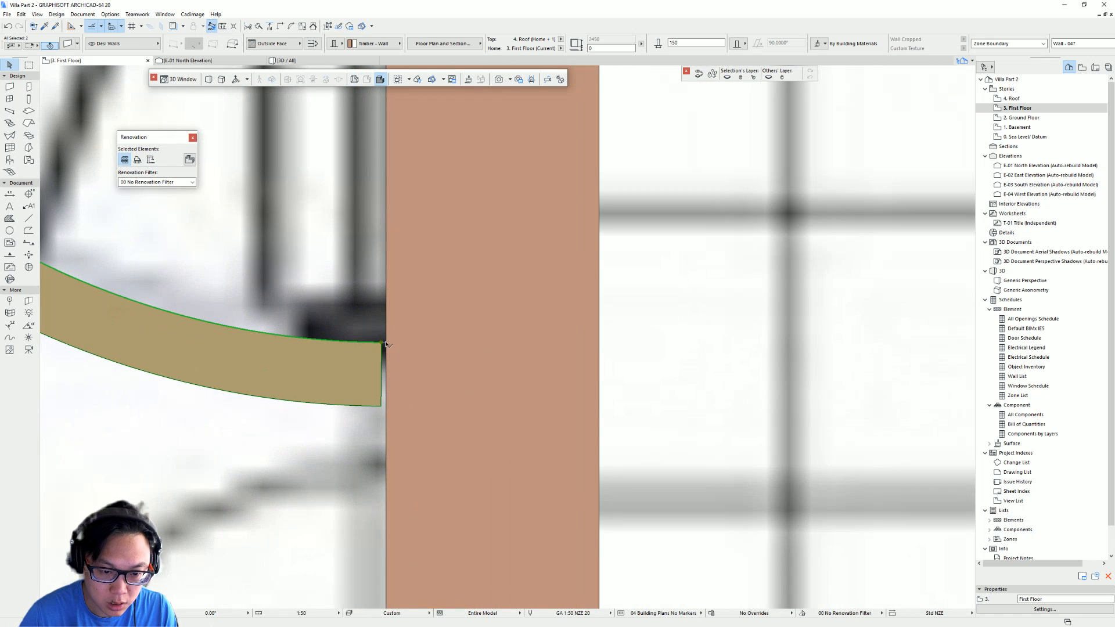
left_click(382, 343)
key("Escape")
key("Escape")
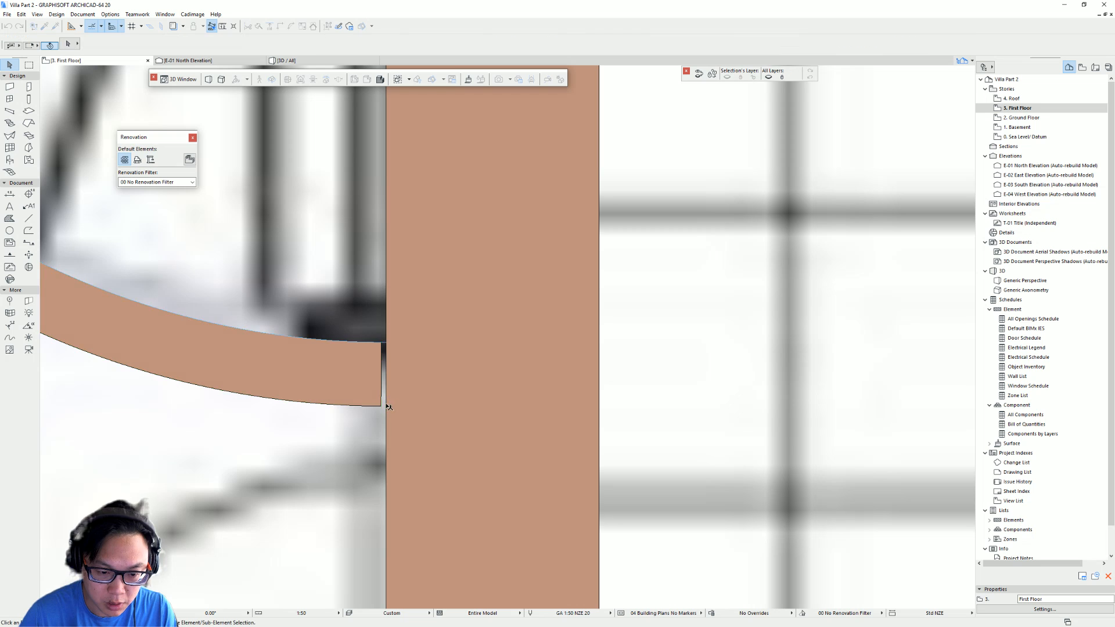
left_click(382, 407)
left_click(382, 407)
key("Escape")
key("Escape")
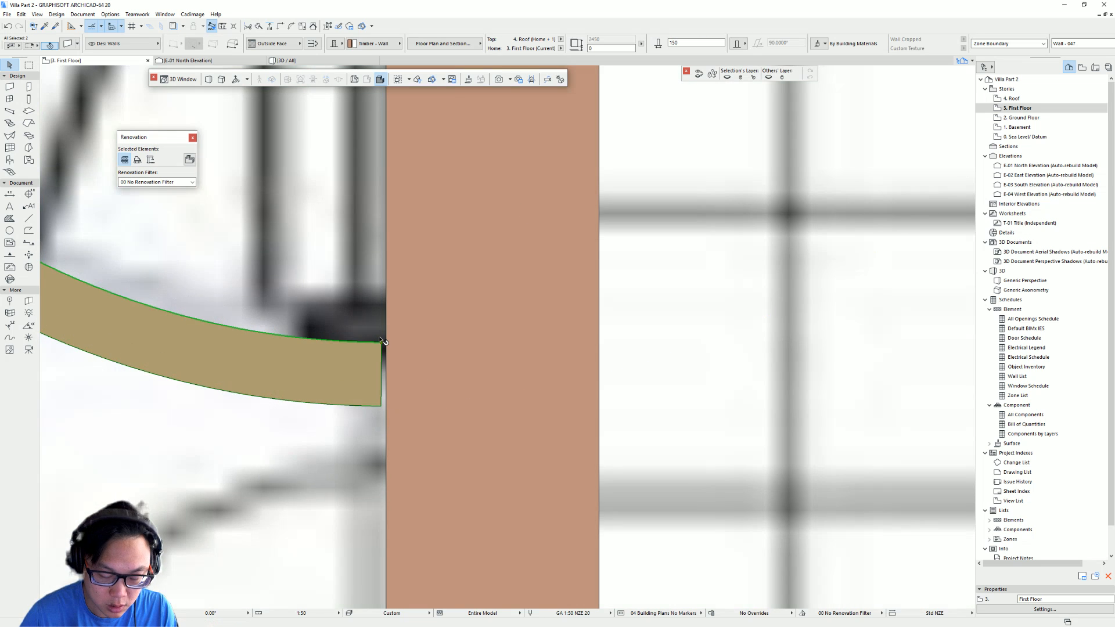
left_click(384, 349)
left_click(383, 345)
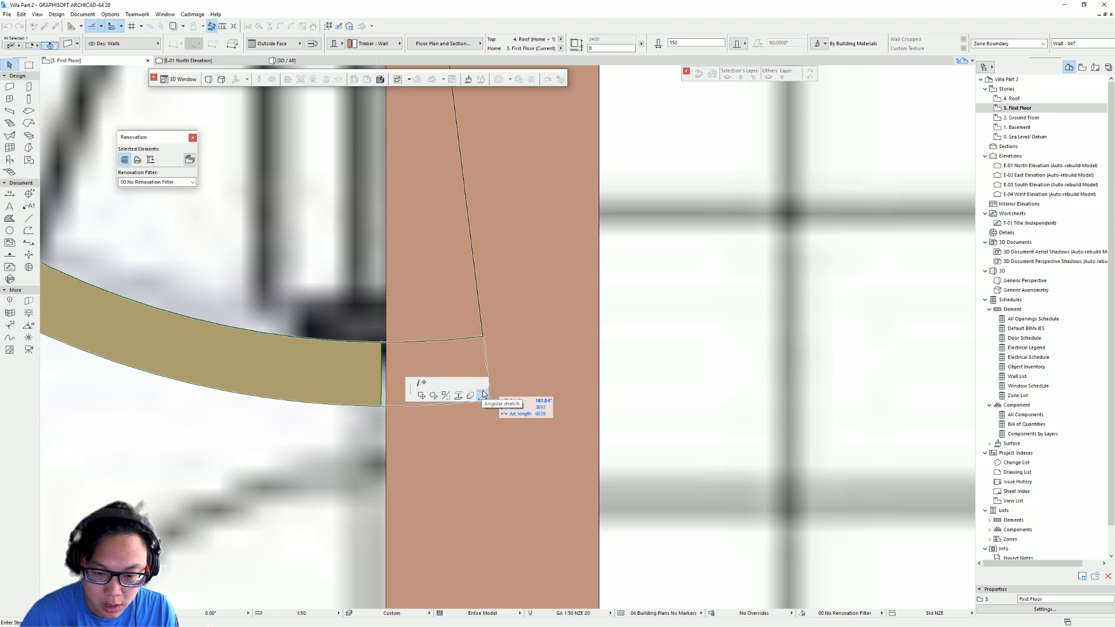
scroll(503, 377, "down", 5)
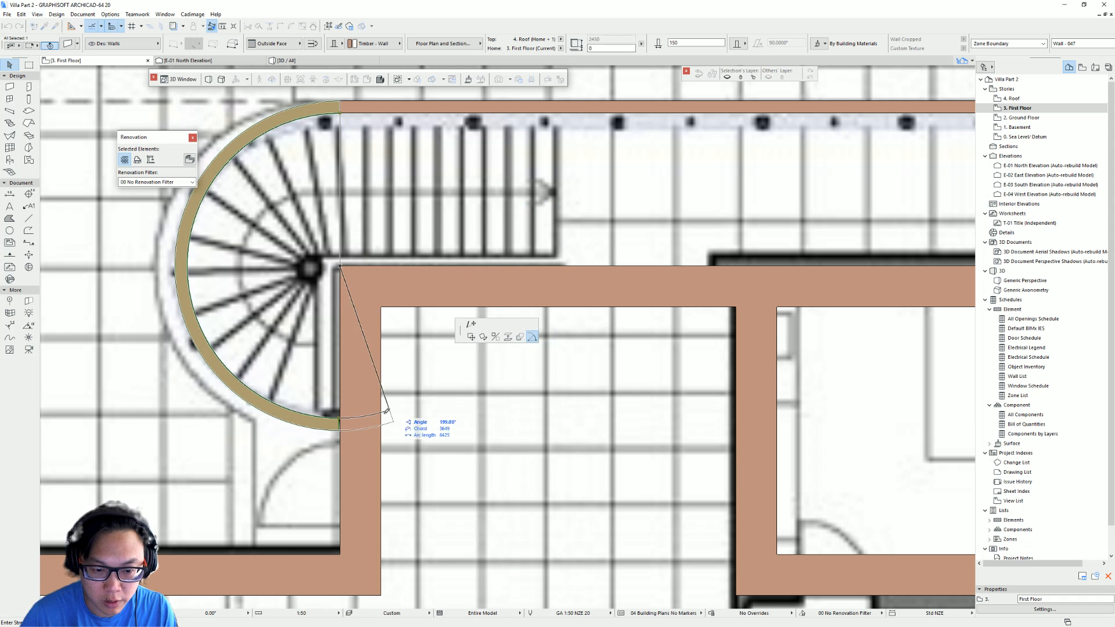
scroll(340, 415, "up", 4)
scroll(339, 416, "up", 3)
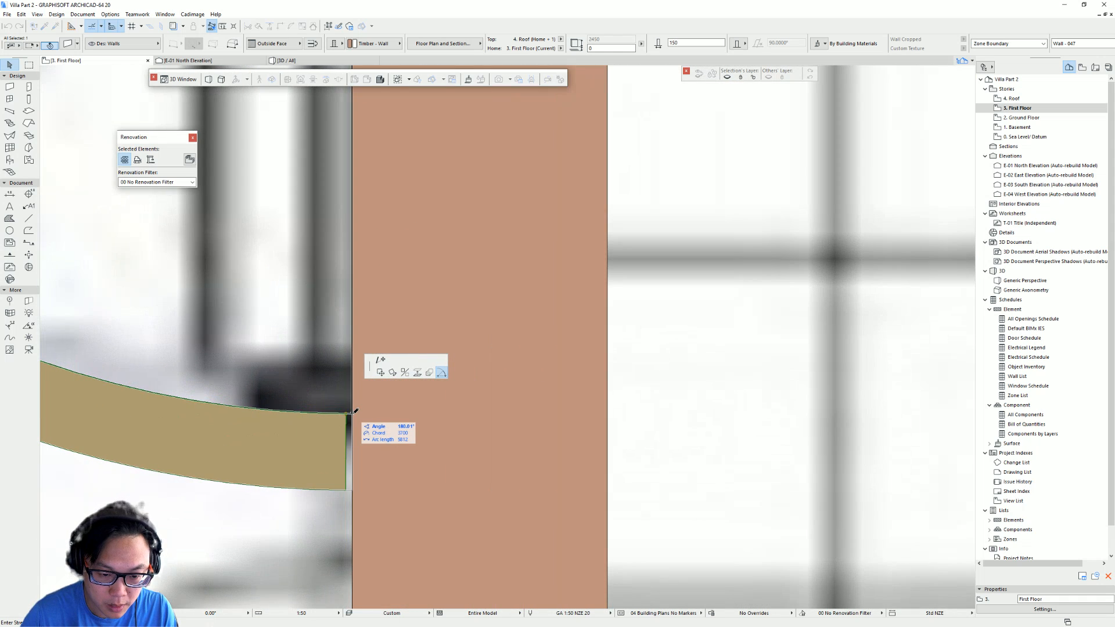
left_click(361, 413)
key("Escape")
- Inspect the curved wall's upper end where it joins the corridor wall
scroll(360, 410, "down", 7)
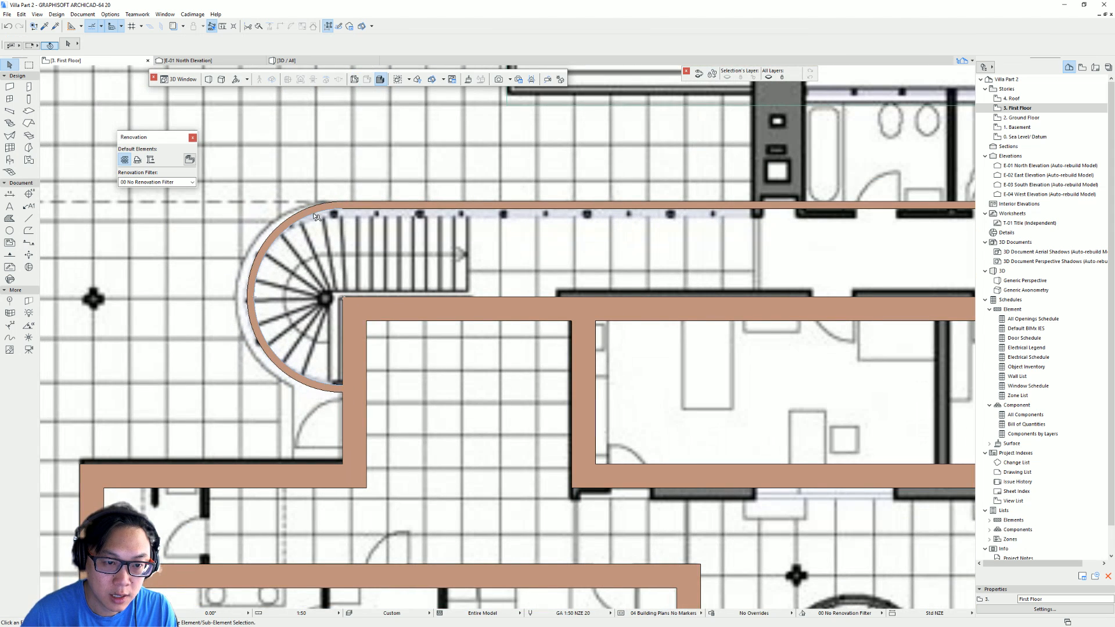
left_click(313, 217)
scroll(348, 206, "up", 3)
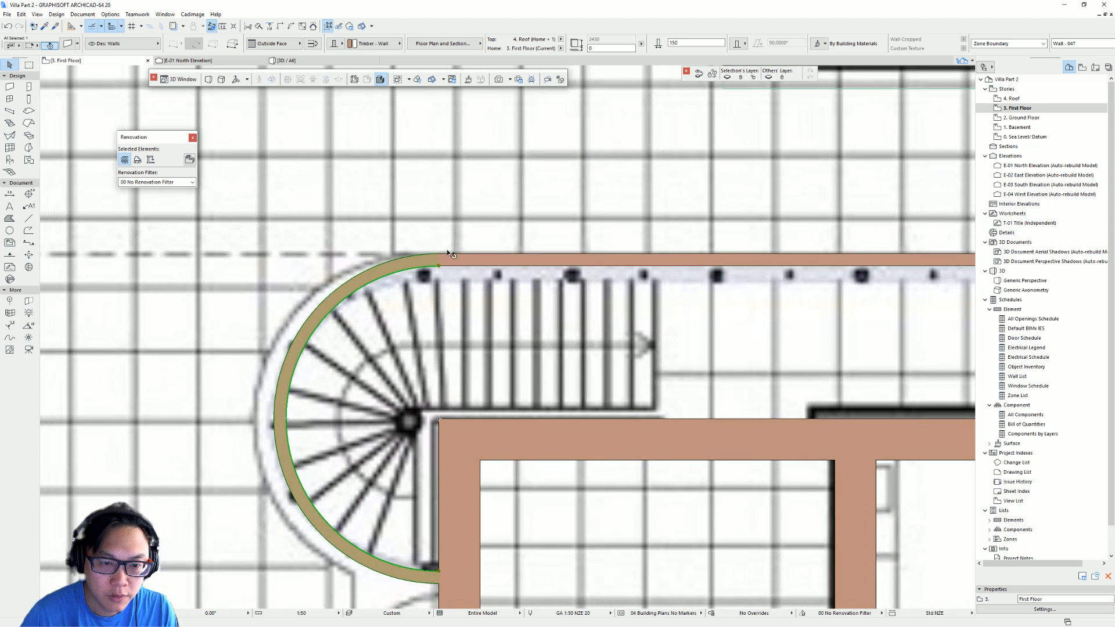
scroll(410, 262, "up", 2)
middle_click_drag(458, 281, 396, 254)
key("Escape")
left_click(392, 249)
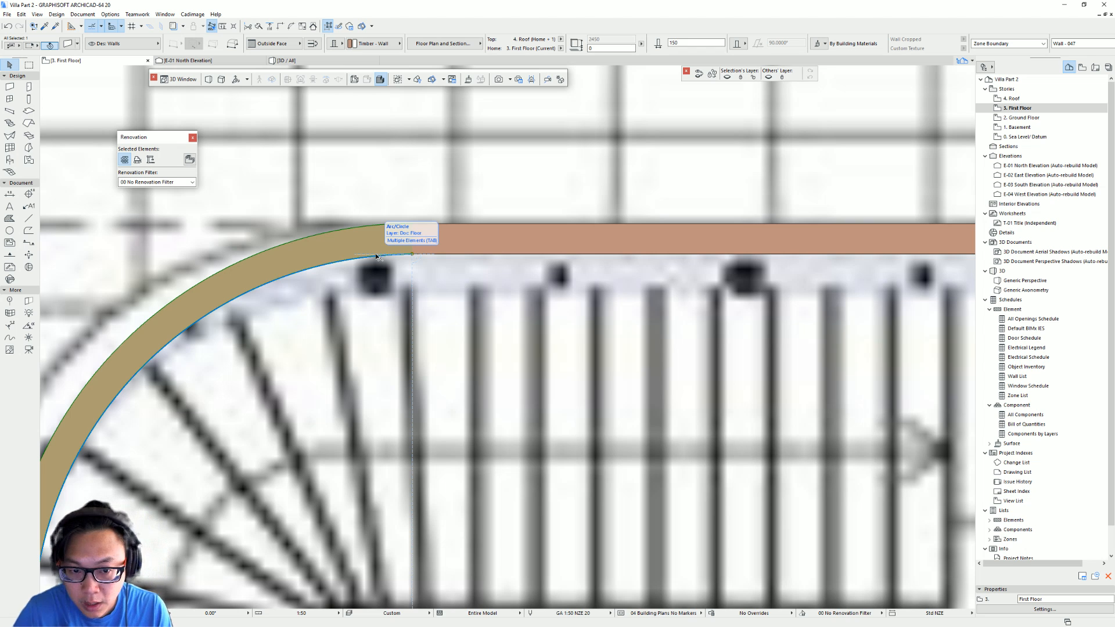
left_click(377, 256)
key("Escape")
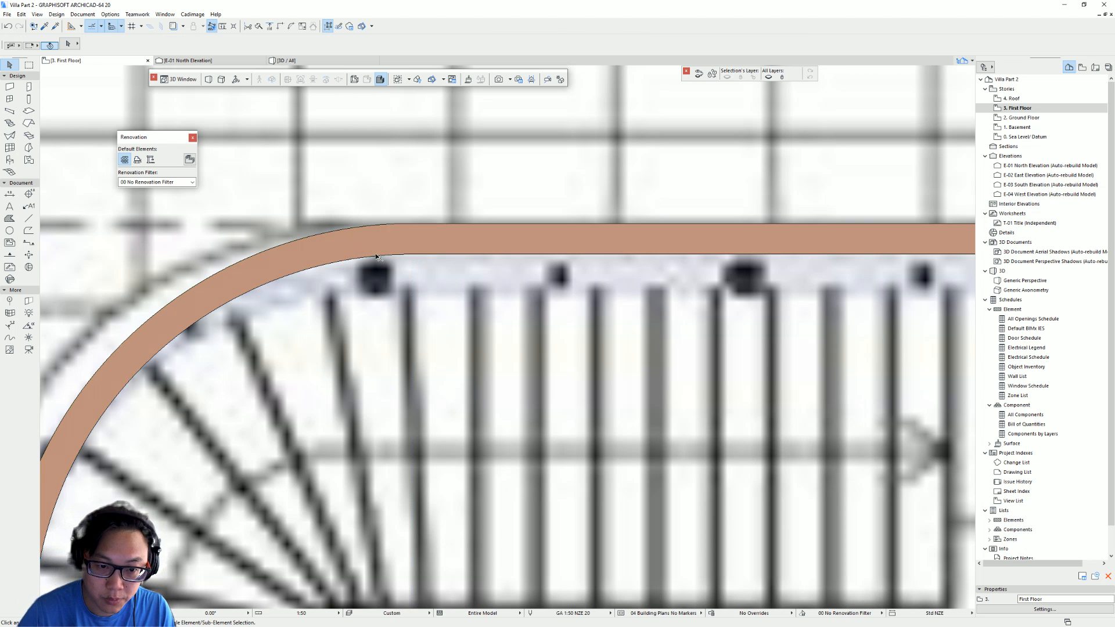
- Review the traced walls in the 3D view, then return to the floor plan
scroll(378, 256, "down", 5)
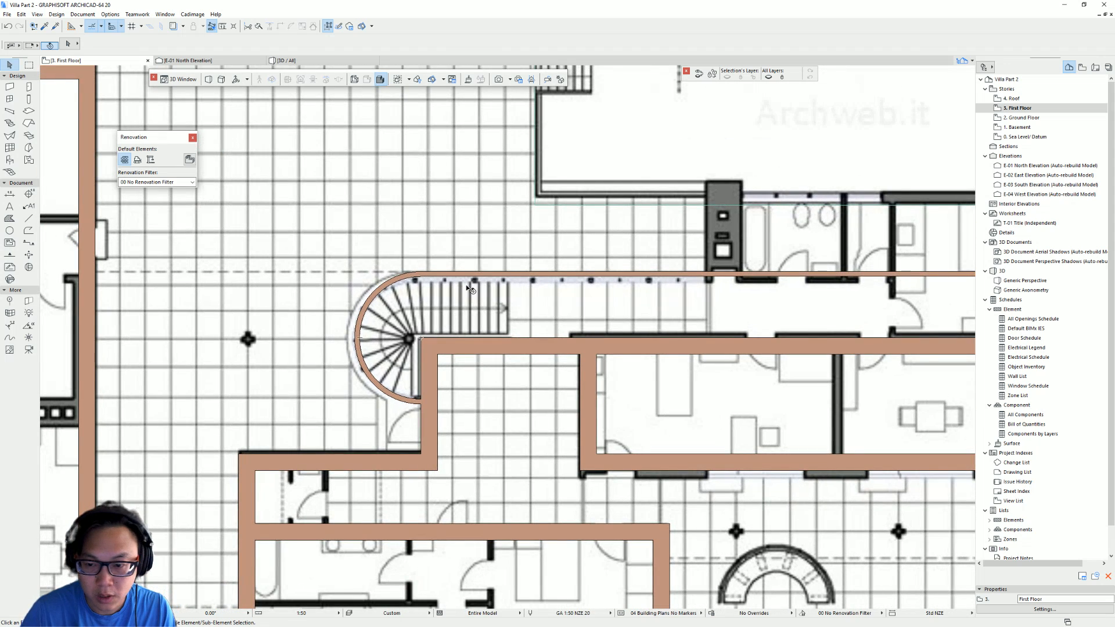
scroll(503, 299, "down", 3)
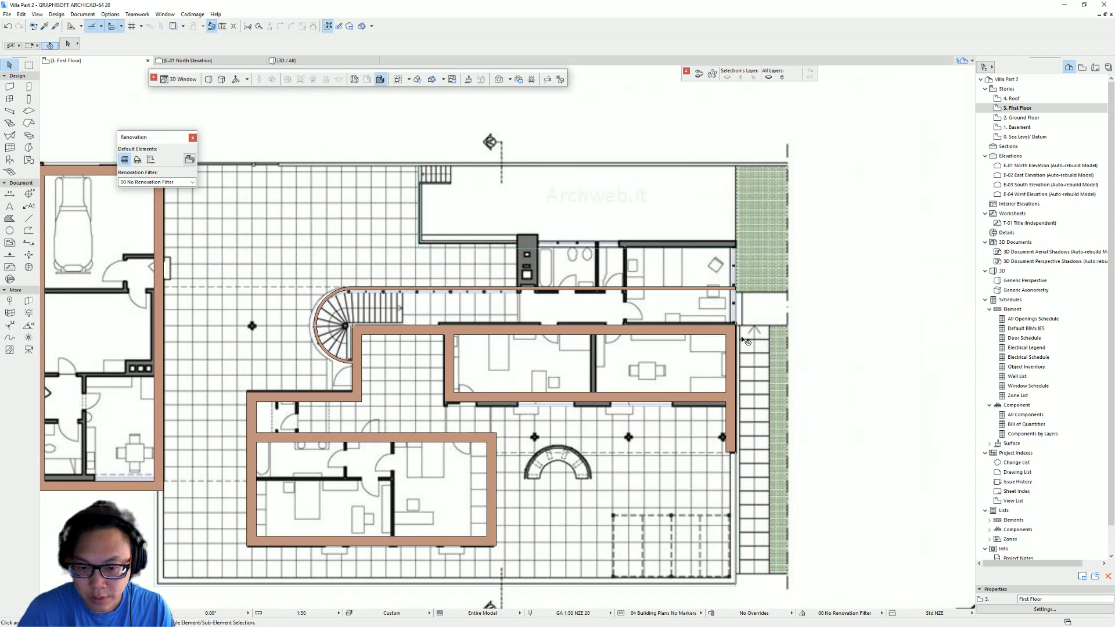
key("F3")
middle_click_drag(372, 238, 224, 371, "shift")
middle_click_drag(602, 340, 442, 342, "shift")
key("F2")
- Shorten the corridor's north wall so its east end stops at the chimney block
scroll(623, 314, "up", 2)
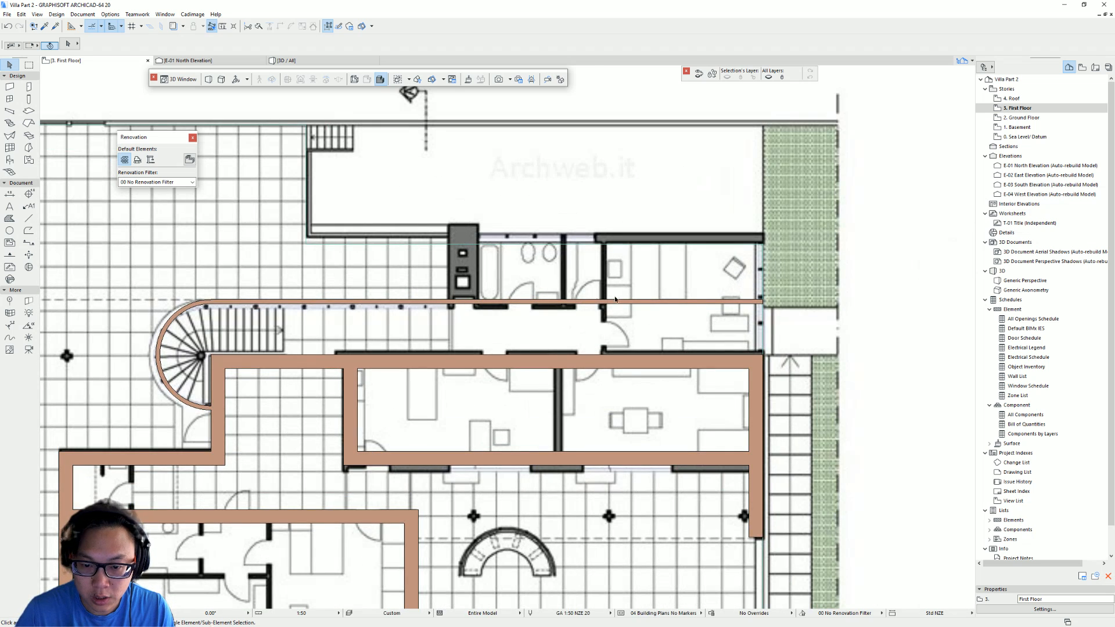
left_click(764, 302)
left_click(762, 300)
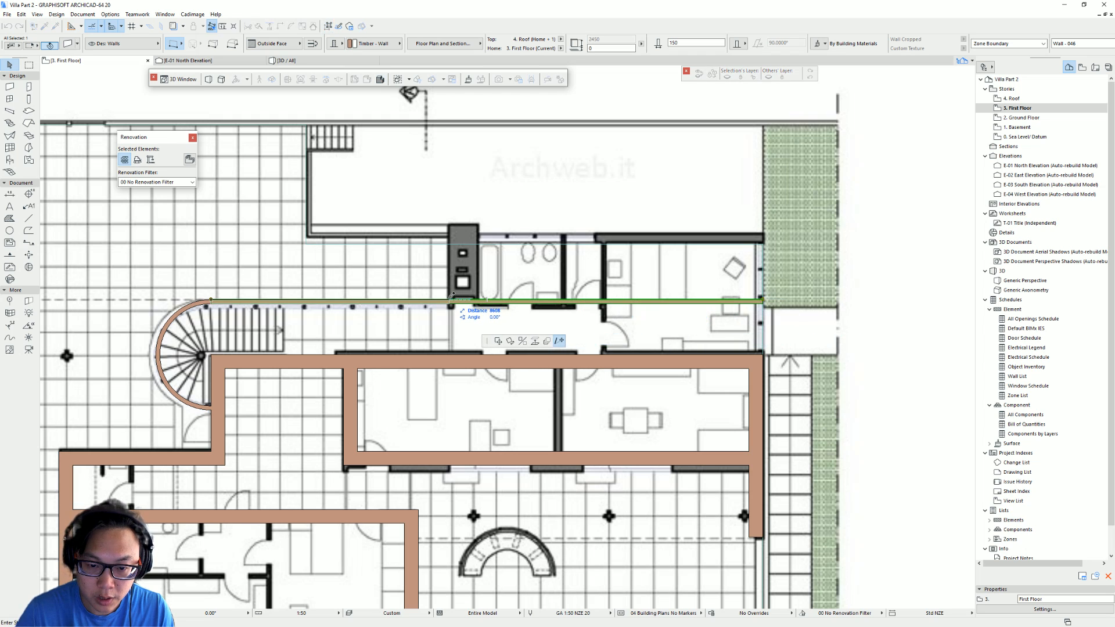
type("8")
key("Return")
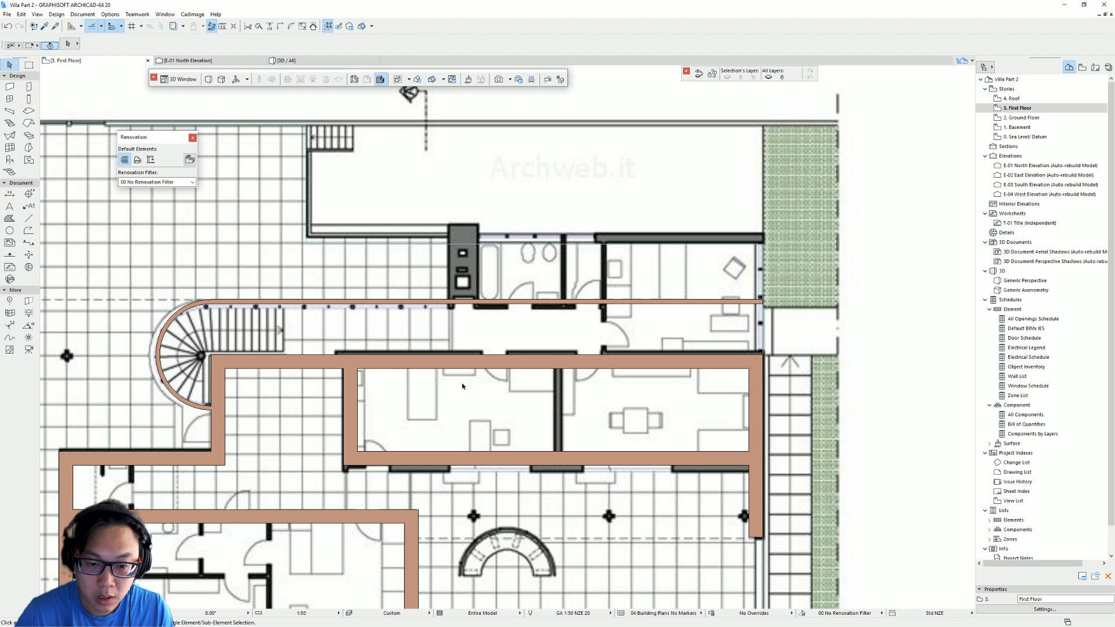
key("Escape")
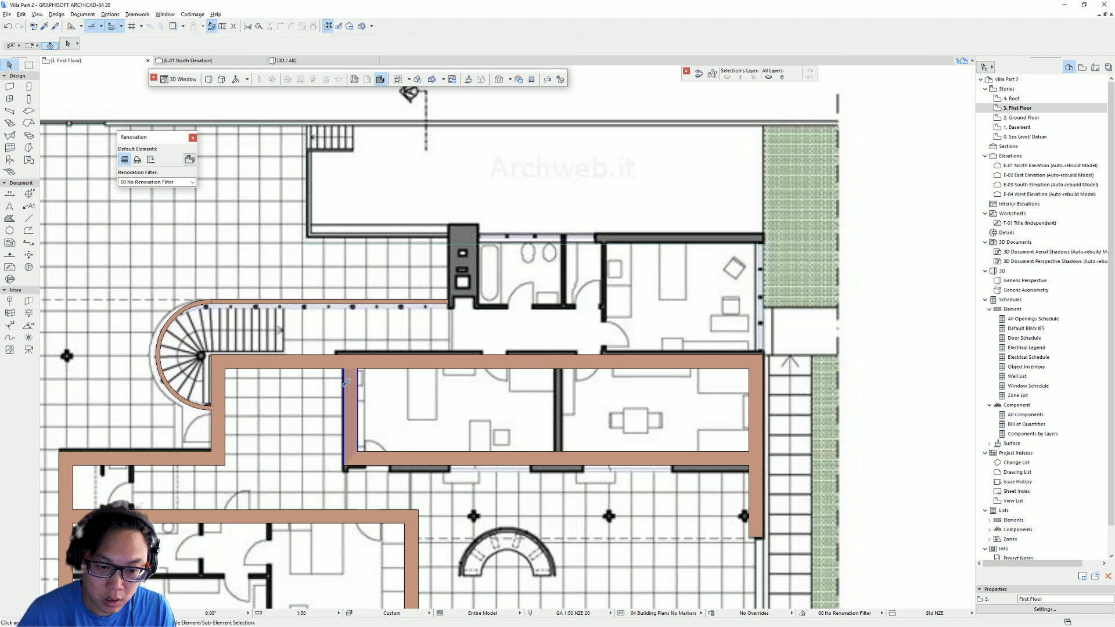
- Copy the 500 mm vertical room wall north so it spans from the corridor to the chimney block
left_click(353, 402)
left_click(344, 452)
left_click(359, 468)
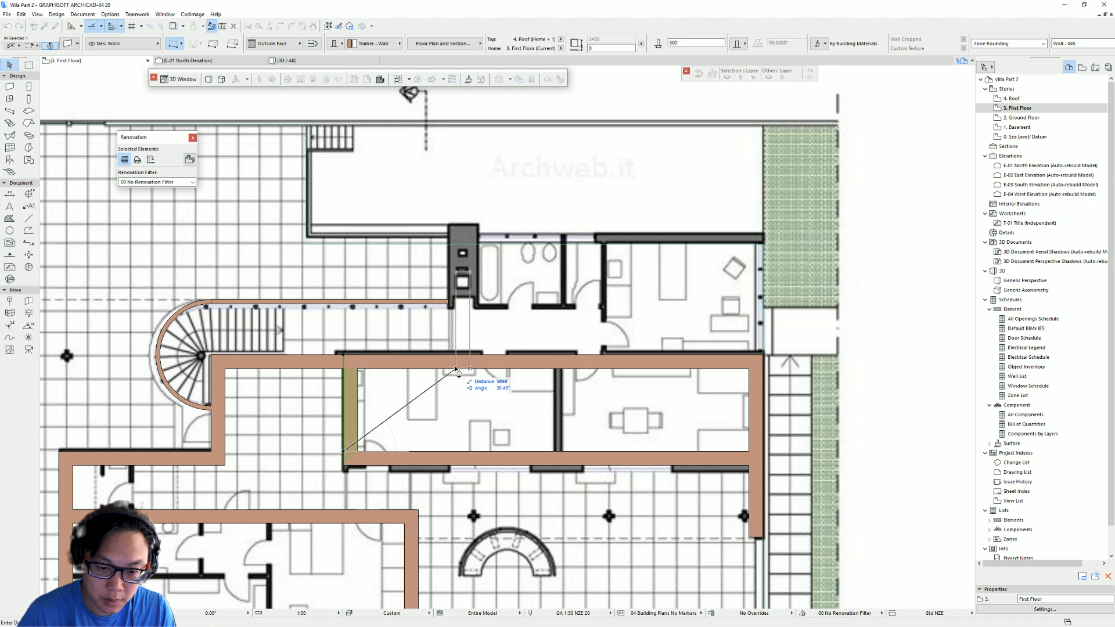
left_click(452, 356)
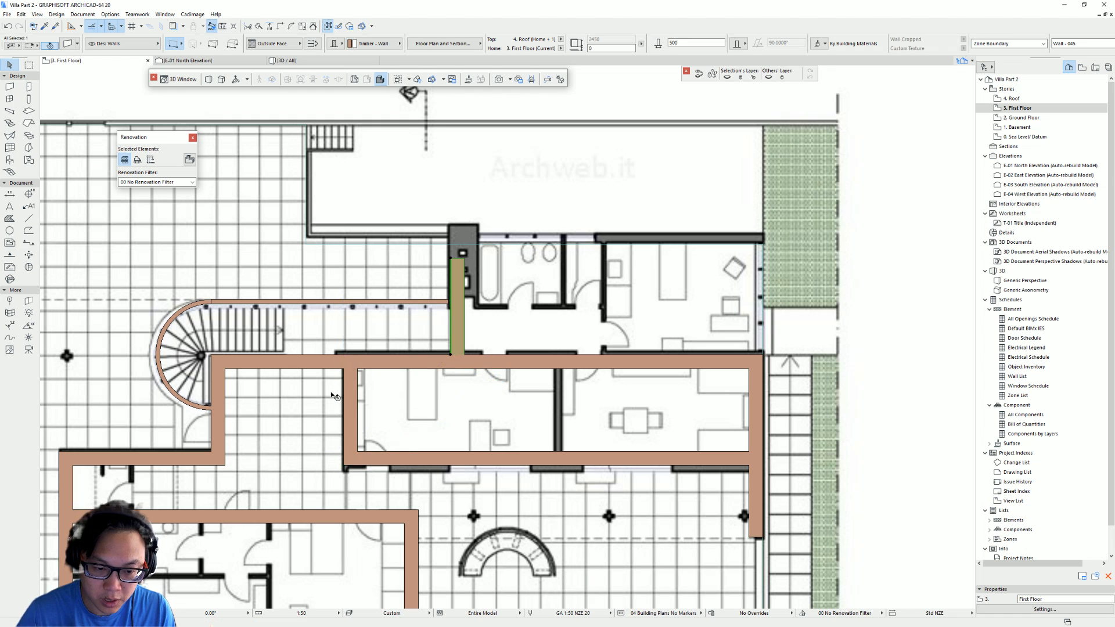
key("ctrl+m")
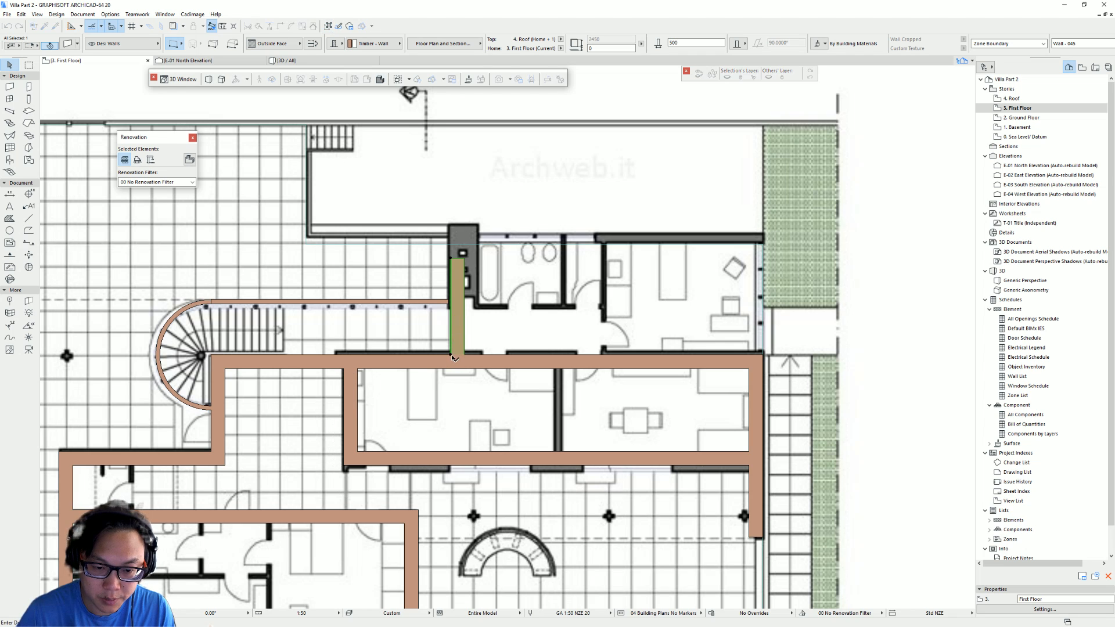
left_click(451, 356)
left_click(448, 302)
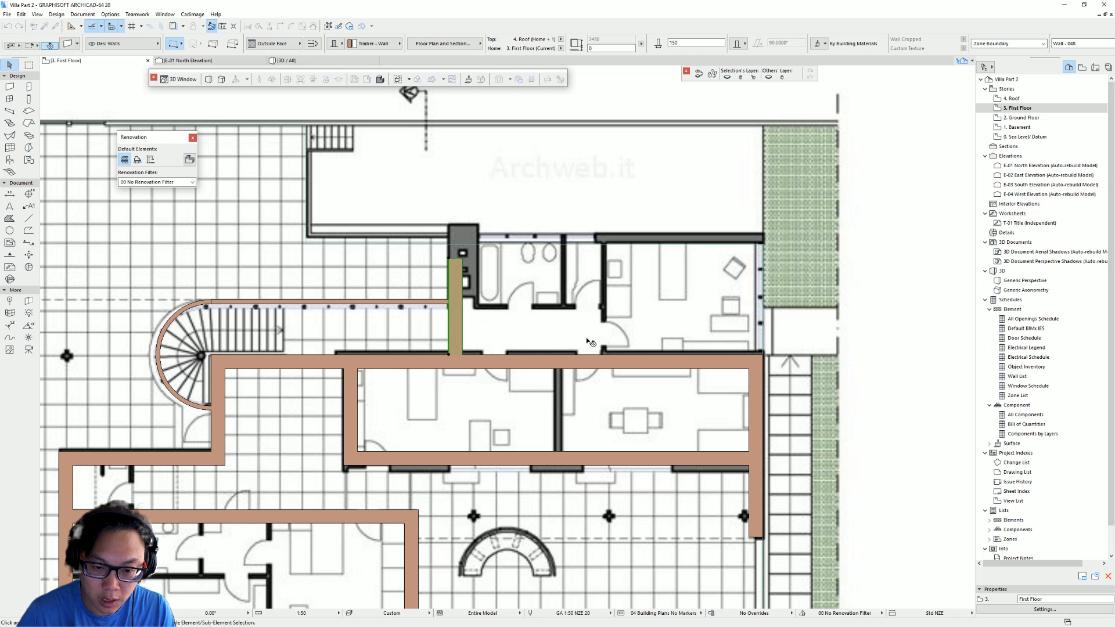
- Extend the east wall of the bathroom row north up to the line of the upper corridor wall
left_click(763, 356)
left_click(763, 355)
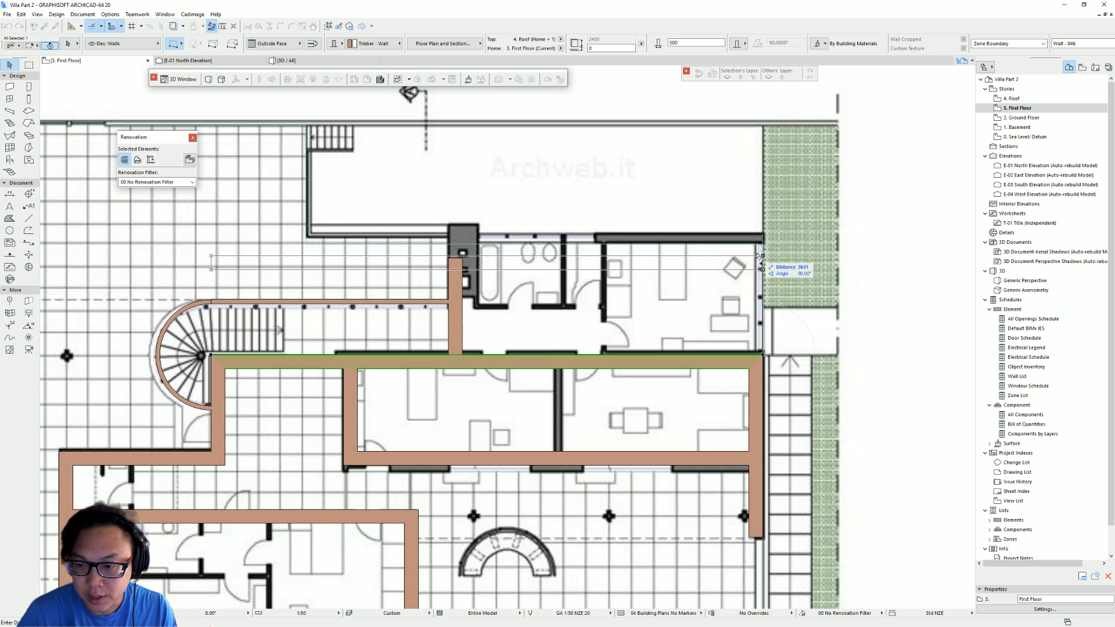
left_click(763, 244)
key("Escape")
- Connect the horizontal wall above the bathroom row with the east wall into a clean corner
left_click(457, 267)
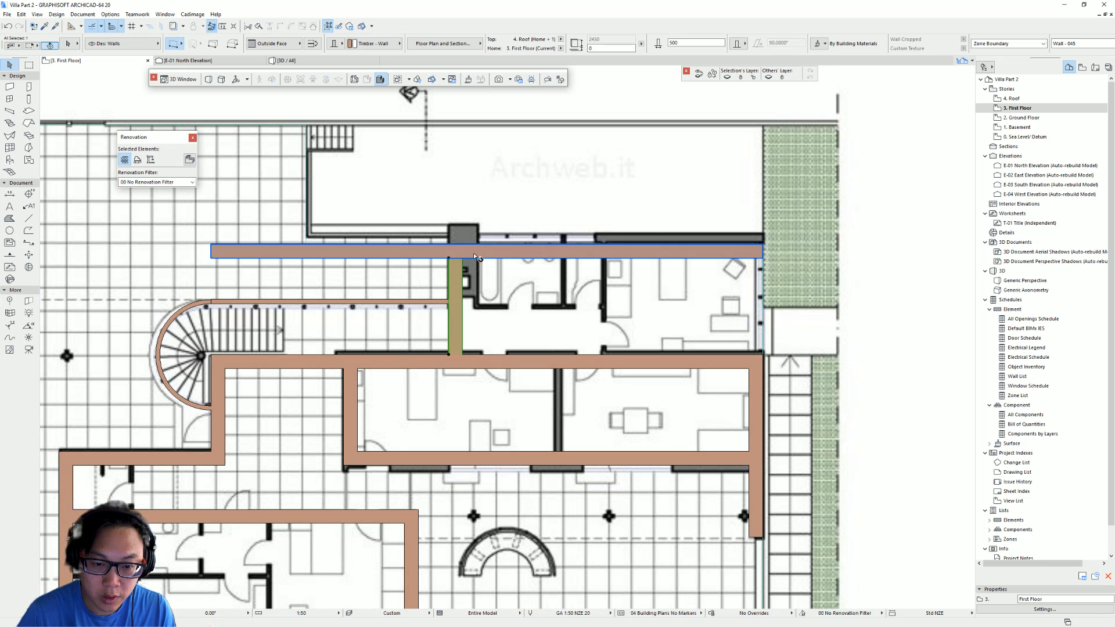
left_click(472, 253, "shift")
left_click(279, 27)
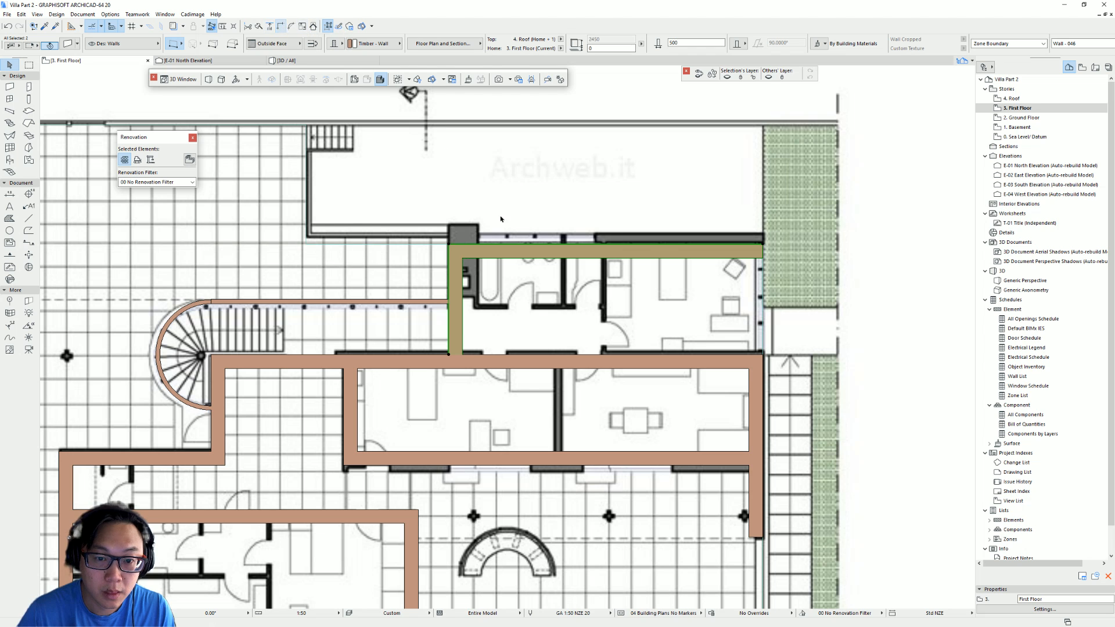
- Stretch the upper end of the east terrace wall north to meet the bathroom row's north wall
scroll(801, 325, "down", 3)
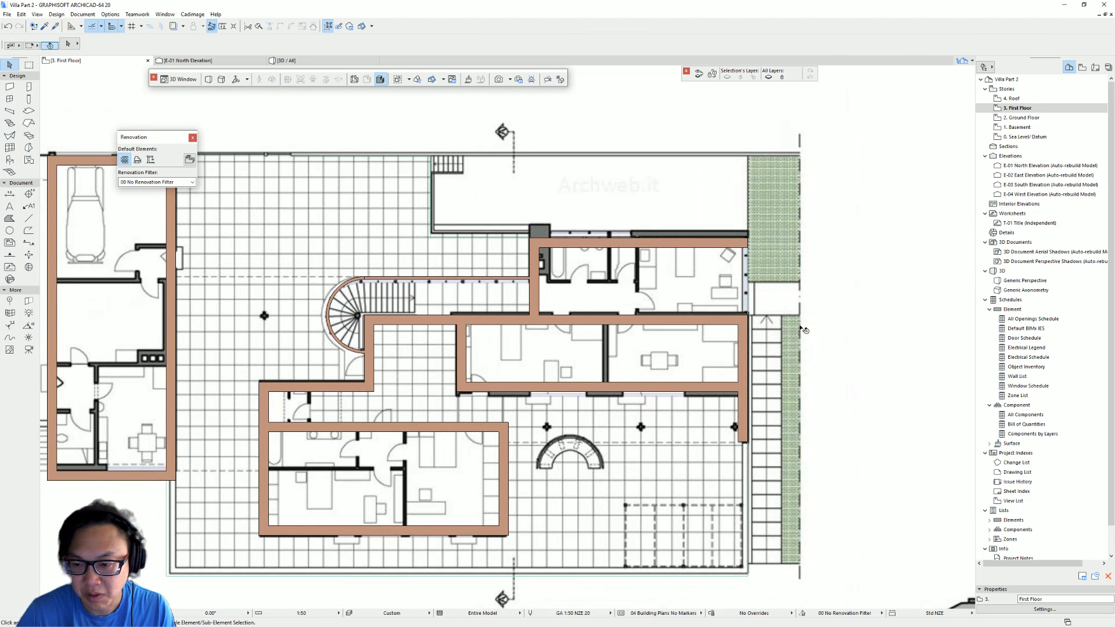
left_click(749, 328)
left_click(746, 316)
left_click(748, 237)
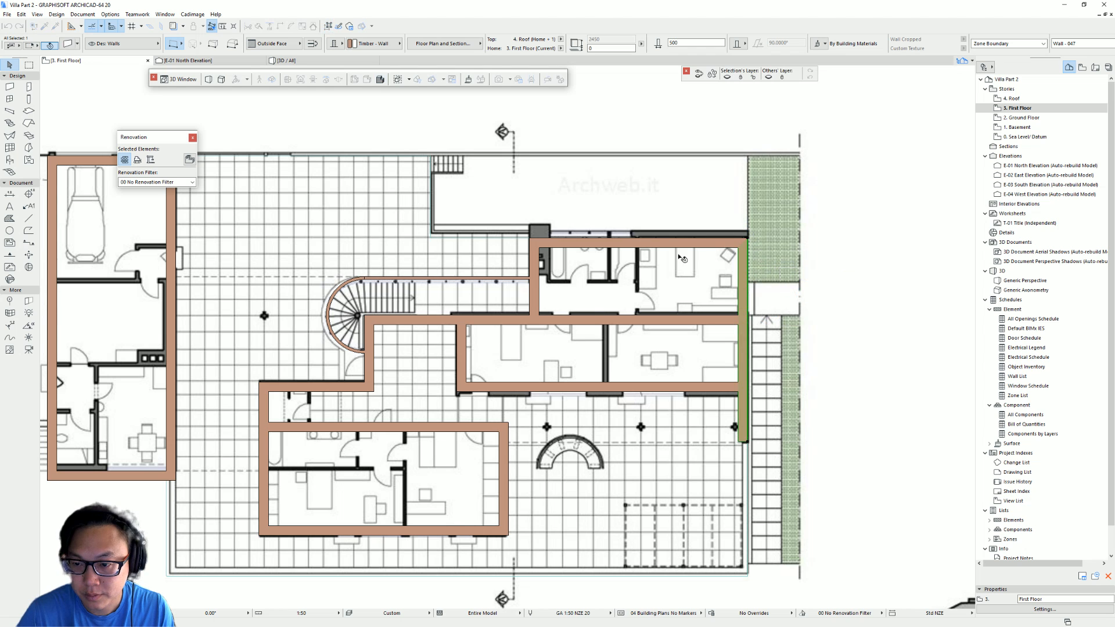
key("Escape")
- Select the traced First Floor walls and view them in the 3D window
middle_click_drag(210, 221, 380, 232)
middle_click_drag(646, 407, 360, 418)
key("F3")
- Switch to the web browser and explore the Villa Tugendhat virtual tour's entrance forecourt panorama for reference
key("alt+Tab")
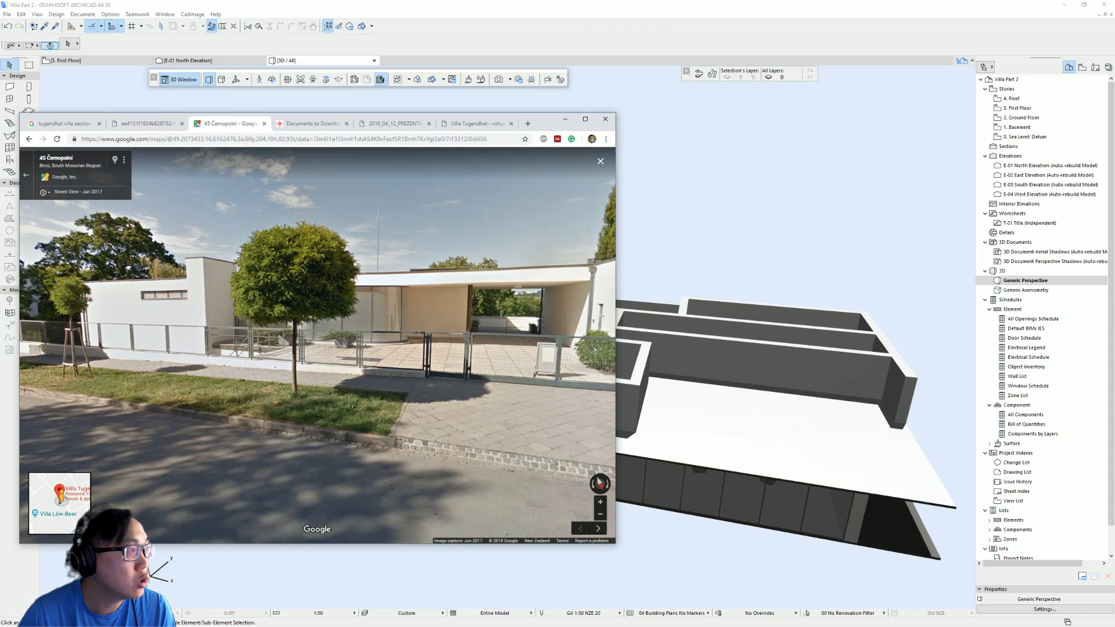
left_click(472, 123)
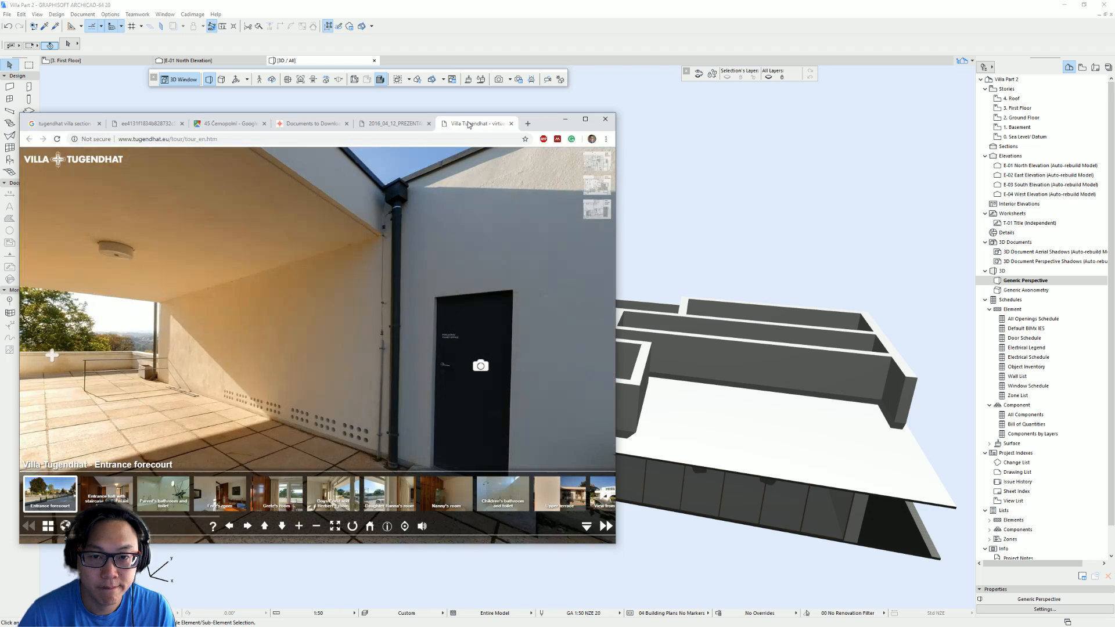
left_click_drag(453, 311, 319, 250)
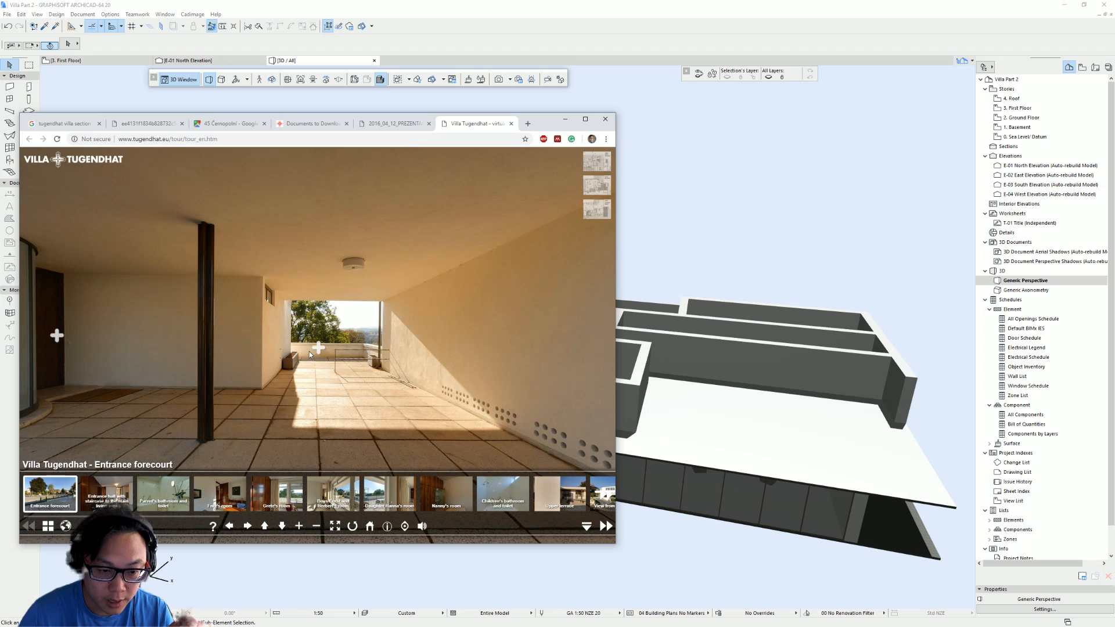
key("Left")
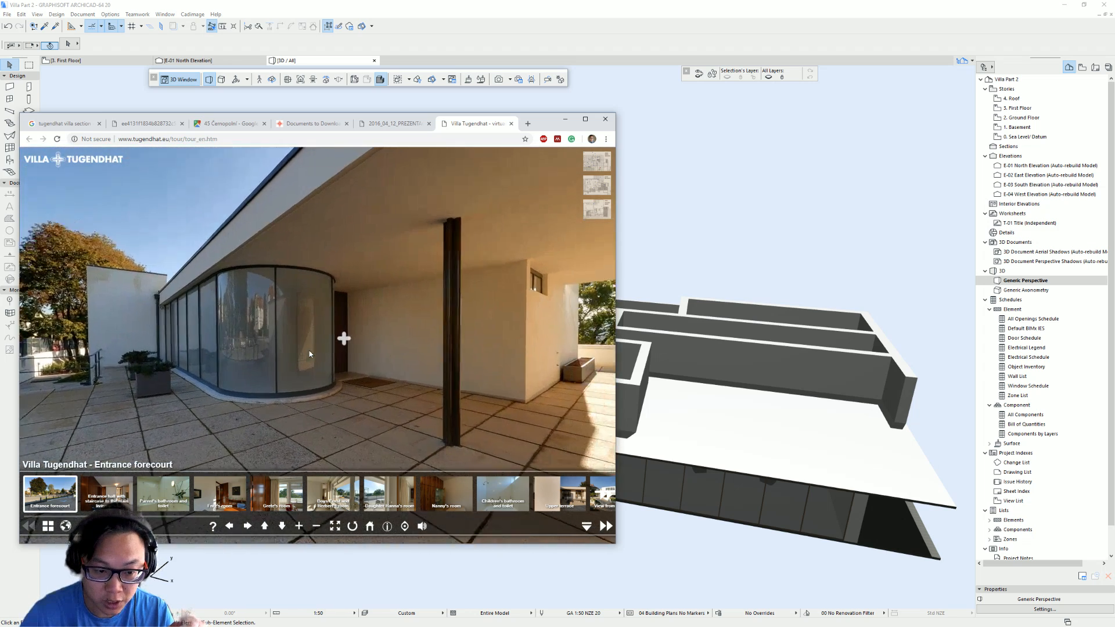
key("Right")
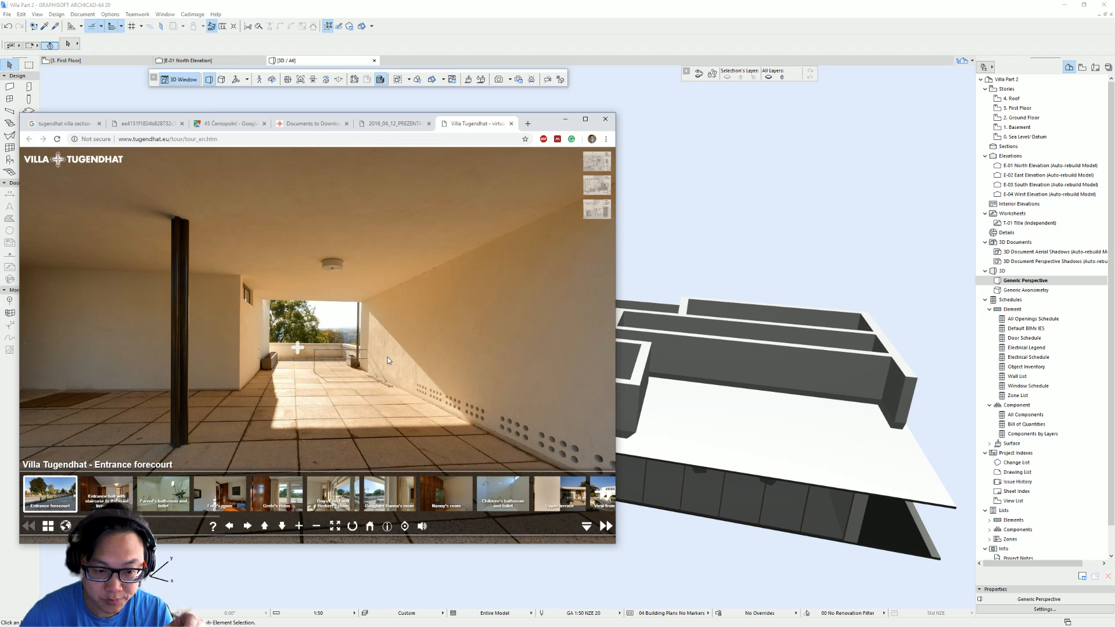
left_click(299, 350)
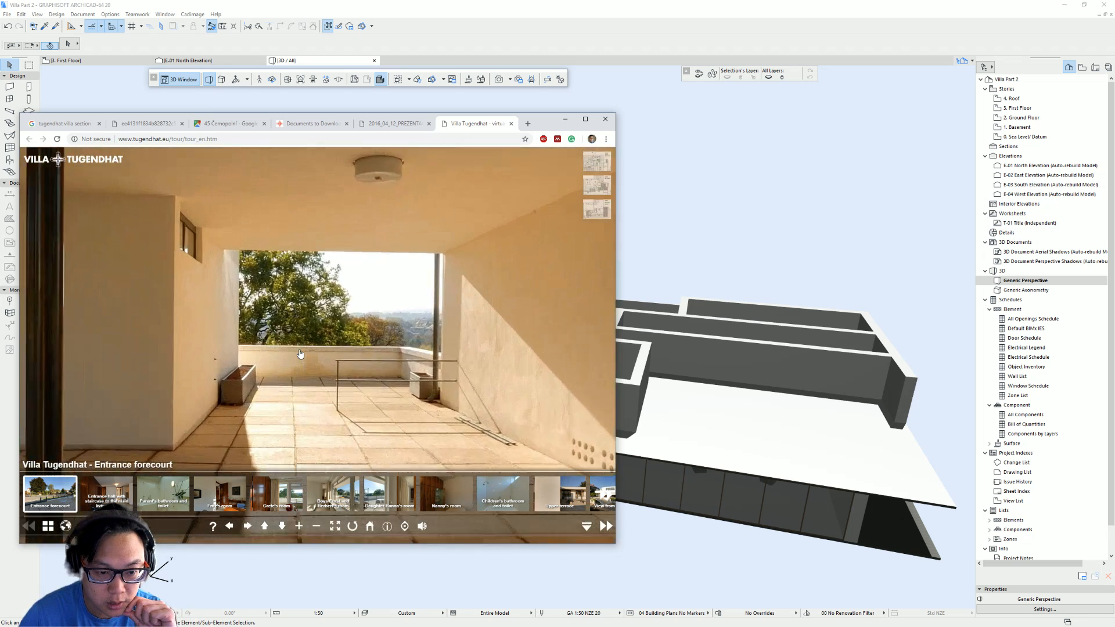
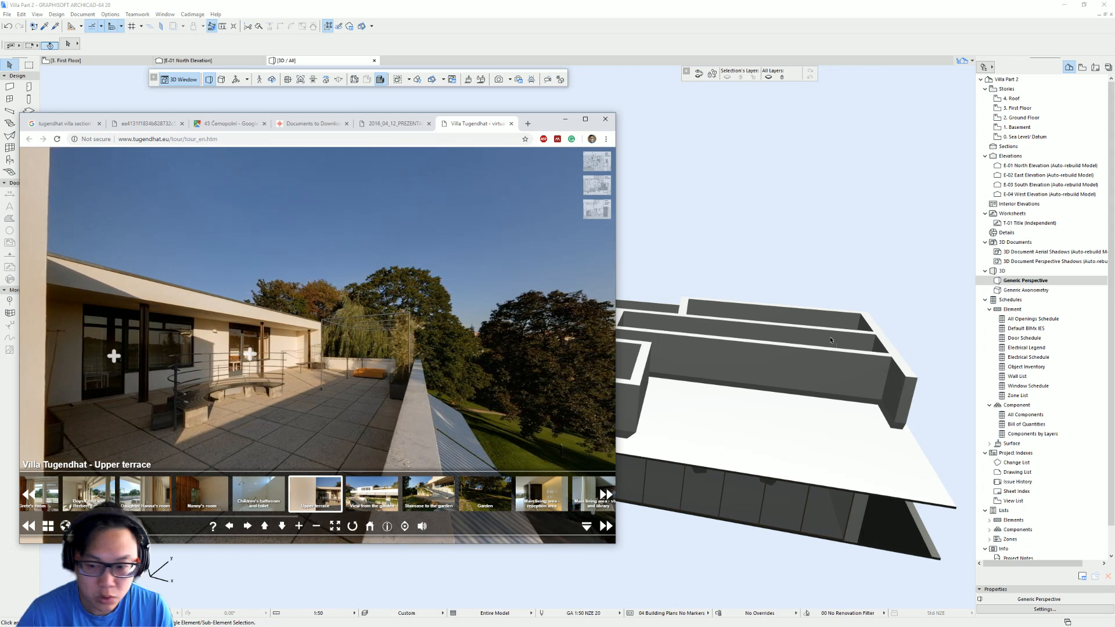
- Orbit around the 3D model to examine the traced walls, and return to the First Floor plan
left_click(787, 293)
middle_click_drag(346, 407, 640, 436, "shift")
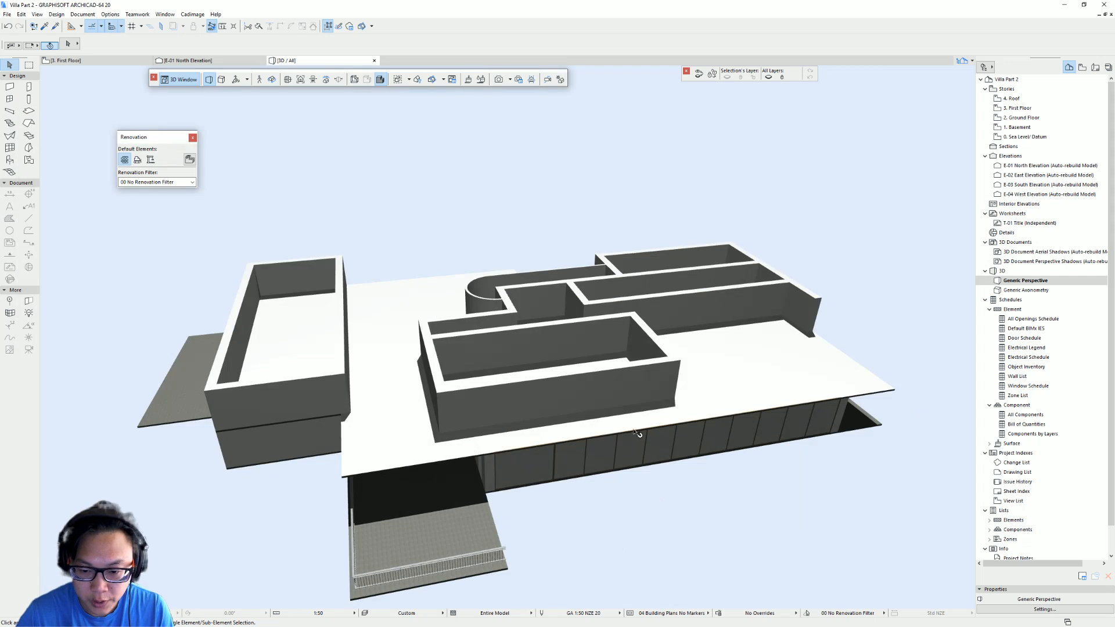
scroll(813, 372, "down", 2)
middle_click_drag(633, 361, 617, 408, "shift")
key("F2")
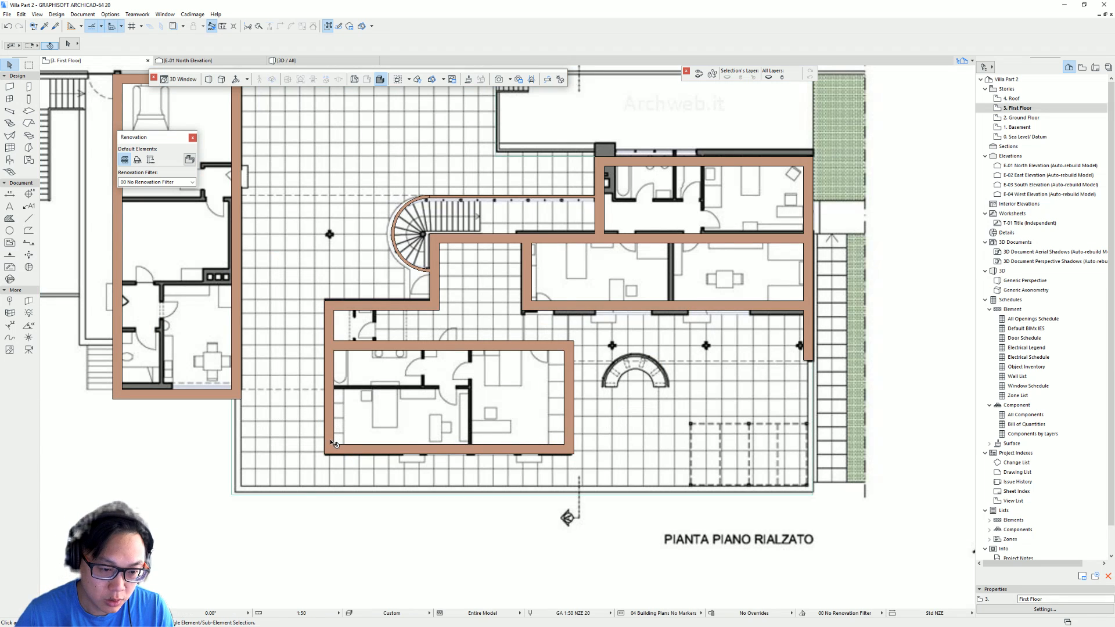
scroll(281, 453, "down", 2)
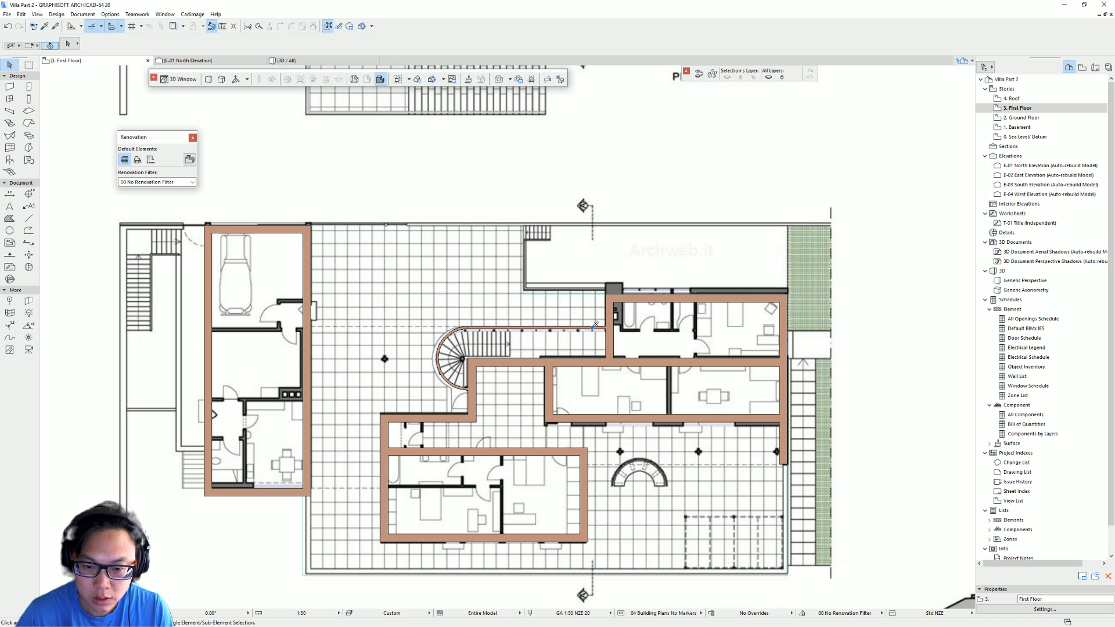
- Set the wall thickness to 200 and draw a chained wall along the terrace's west, south and east edges
left_click(592, 329, "alt")
middle_click_drag(475, 445, 407, 285)
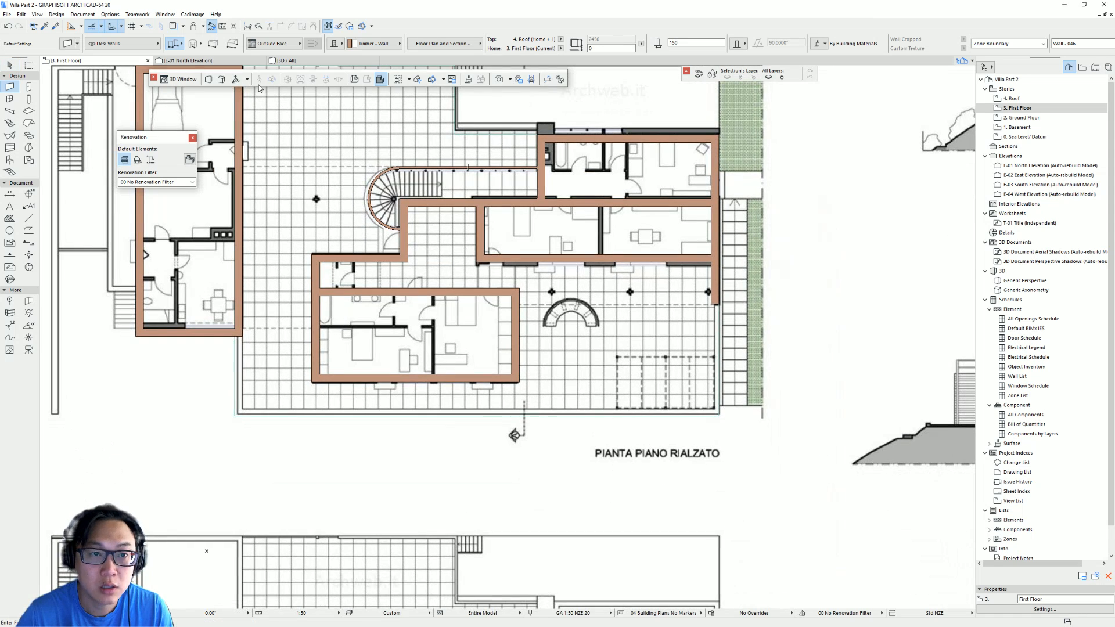
left_click(696, 42)
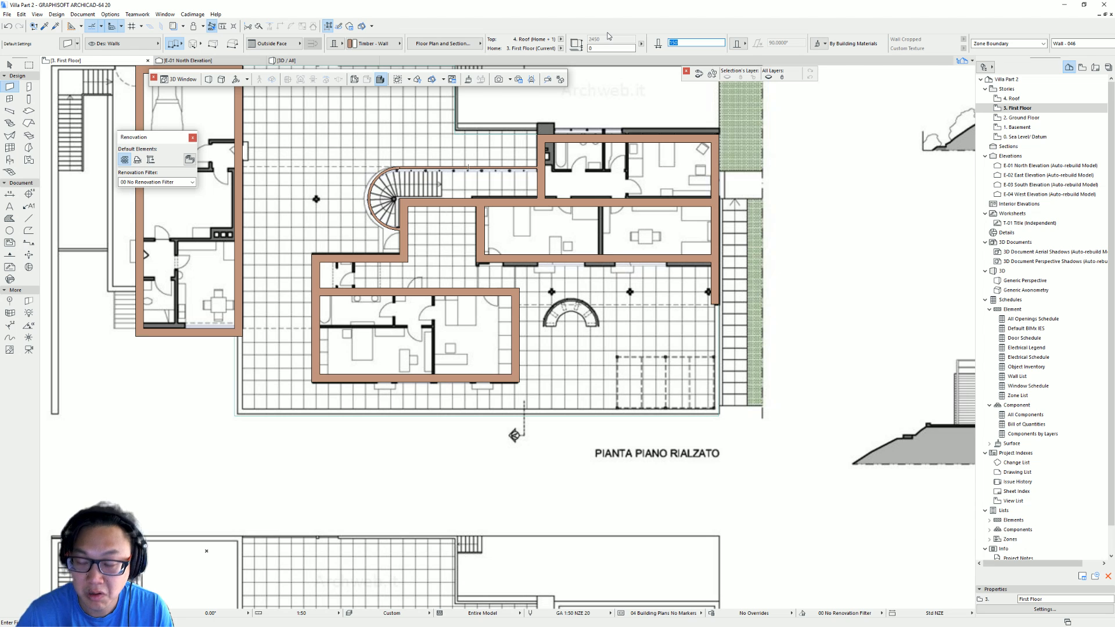
scroll(356, 223, "up", 3)
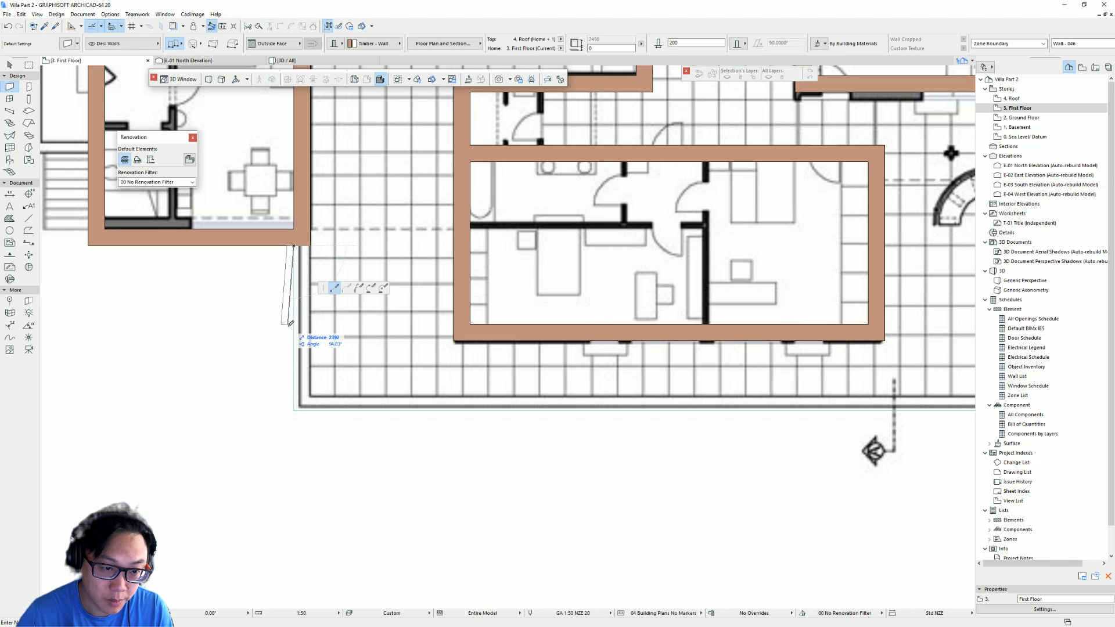
left_click(295, 245)
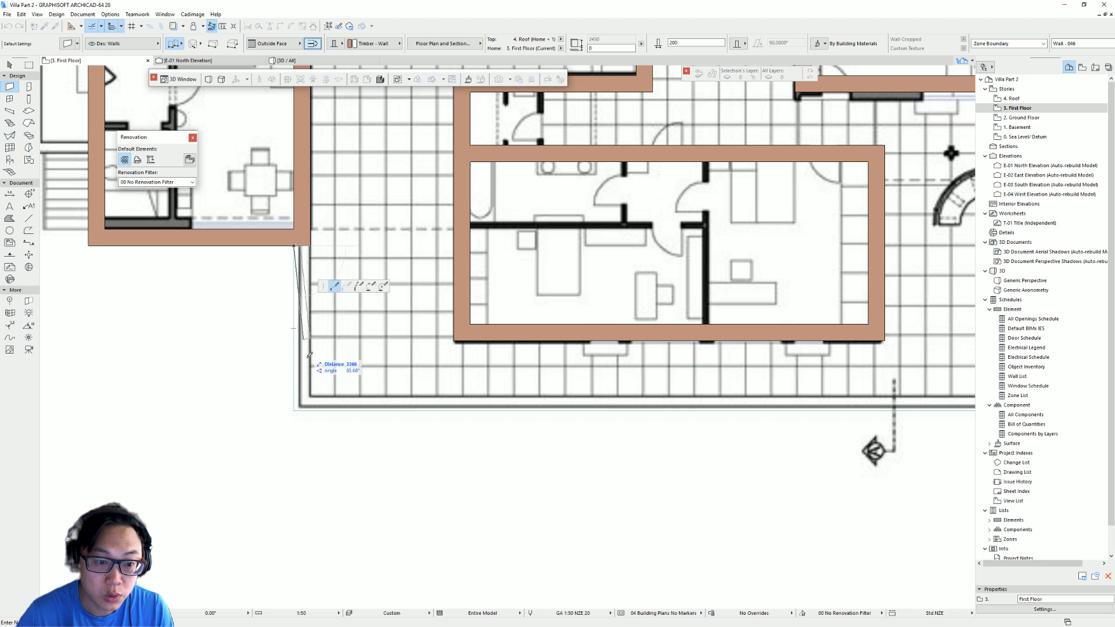
left_click(294, 410)
middle_click_drag(816, 414, 217, 389)
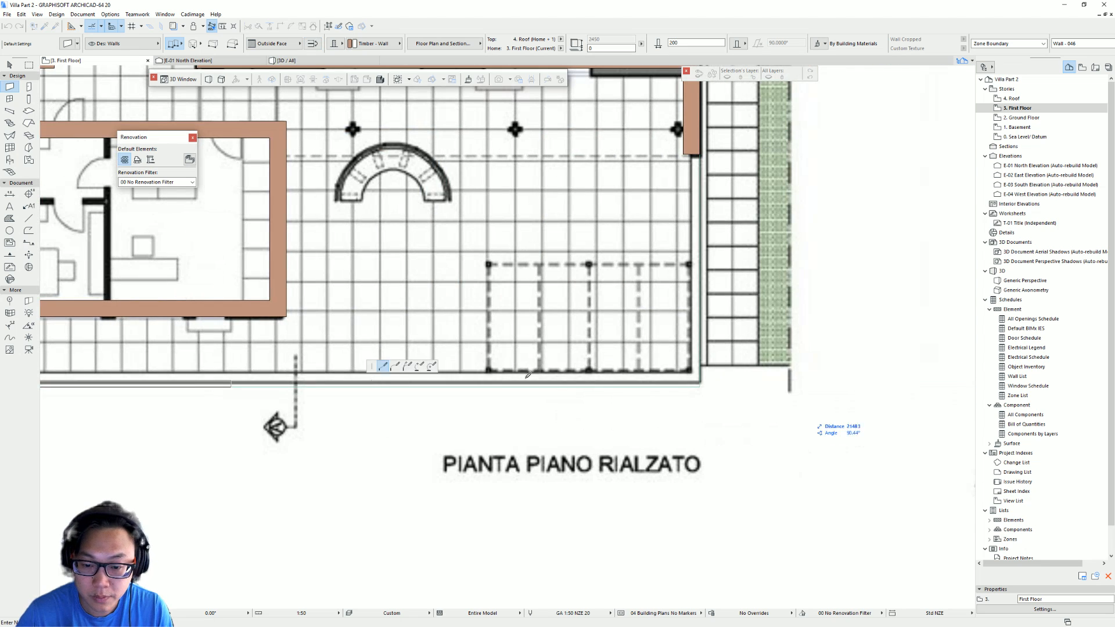
left_click(700, 387)
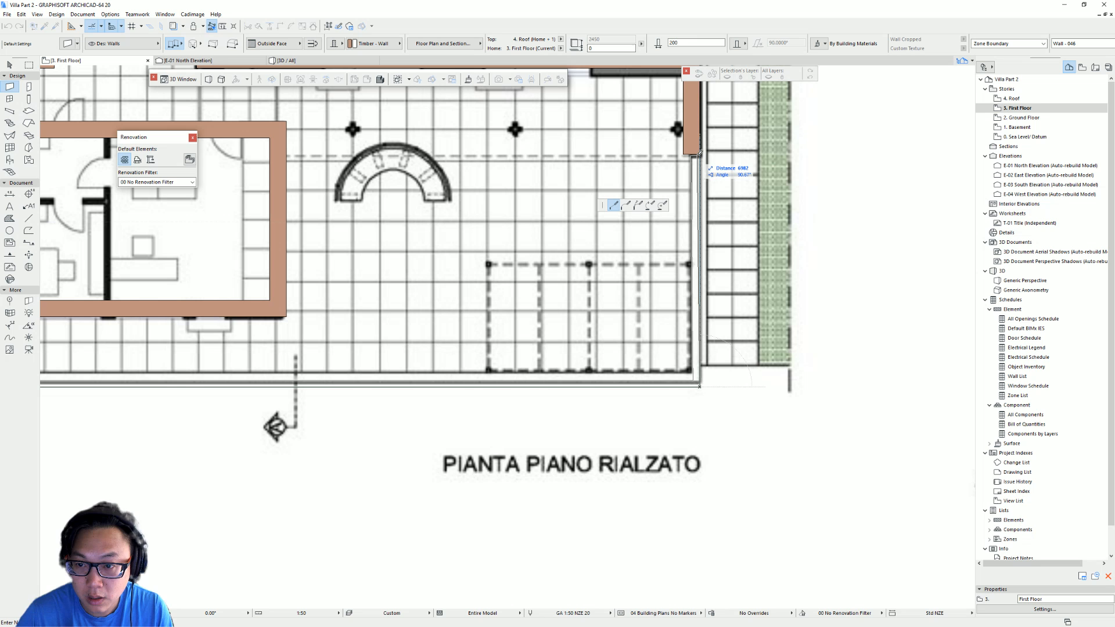
double_click(700, 155)
scroll(469, 360, "down", 4)
key("Escape")
- Select the new terrace walls and view them in the 3D window
middle_click_drag(469, 361, 591, 382)
key("F3")
left_click(594, 385)
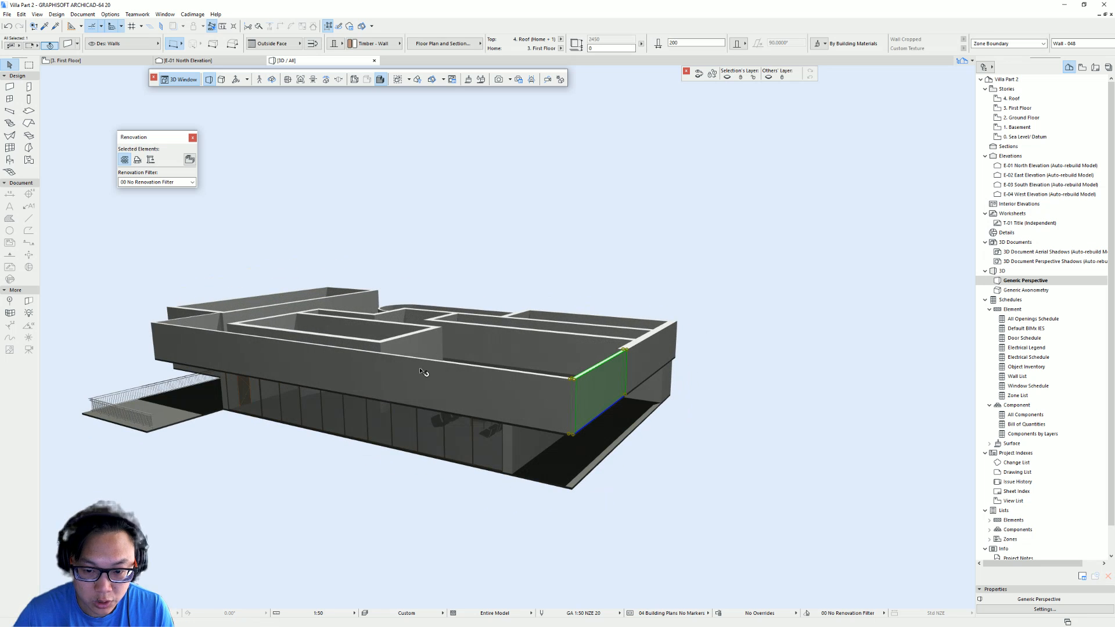
middle_click_drag(223, 271, 842, 277, "shift")
middle_click_drag(372, 331, 576, 379, "shift")
left_click(441, 491, "shift")
left_click(533, 482, "shift")
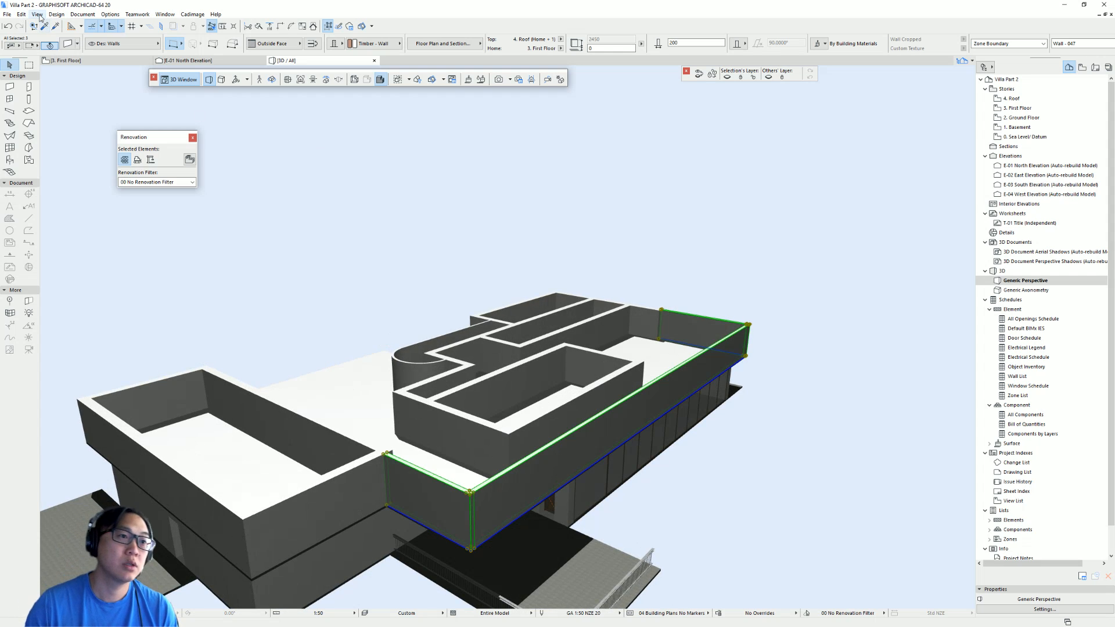
- Inspect the story levels and the selected terrace wall's settings
left_click(57, 14)
left_click(75, 38)
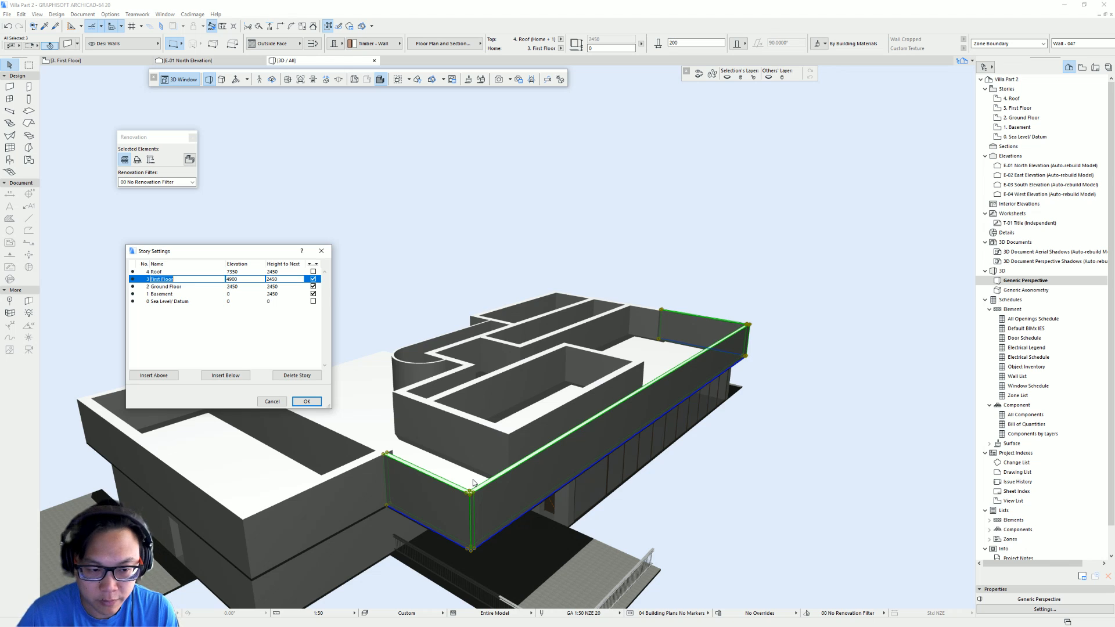
left_click(589, 331)
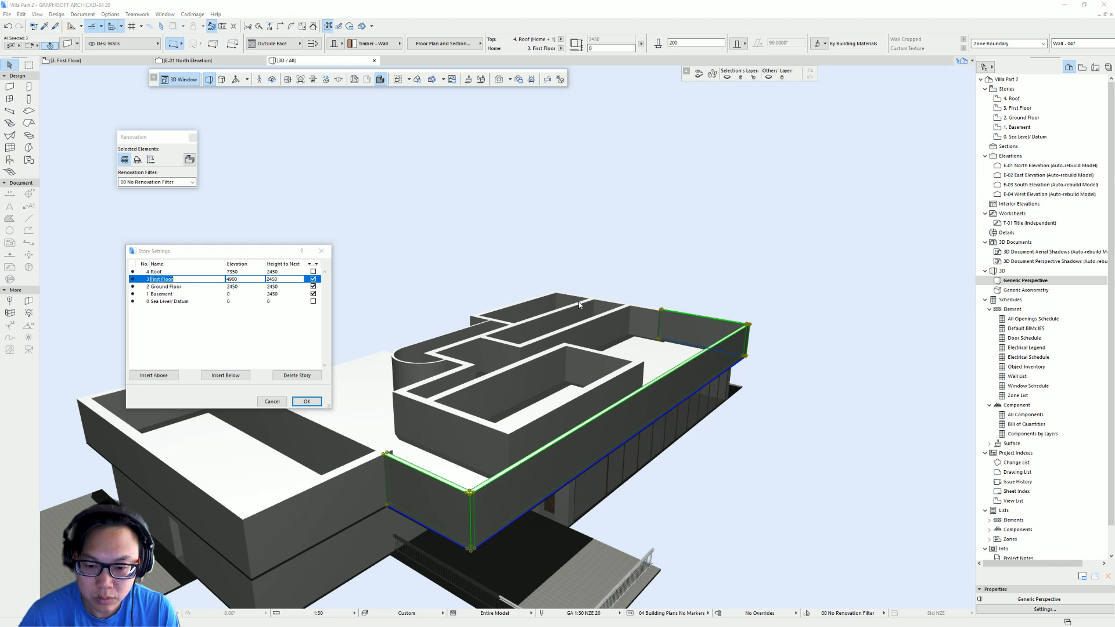
left_click(269, 405)
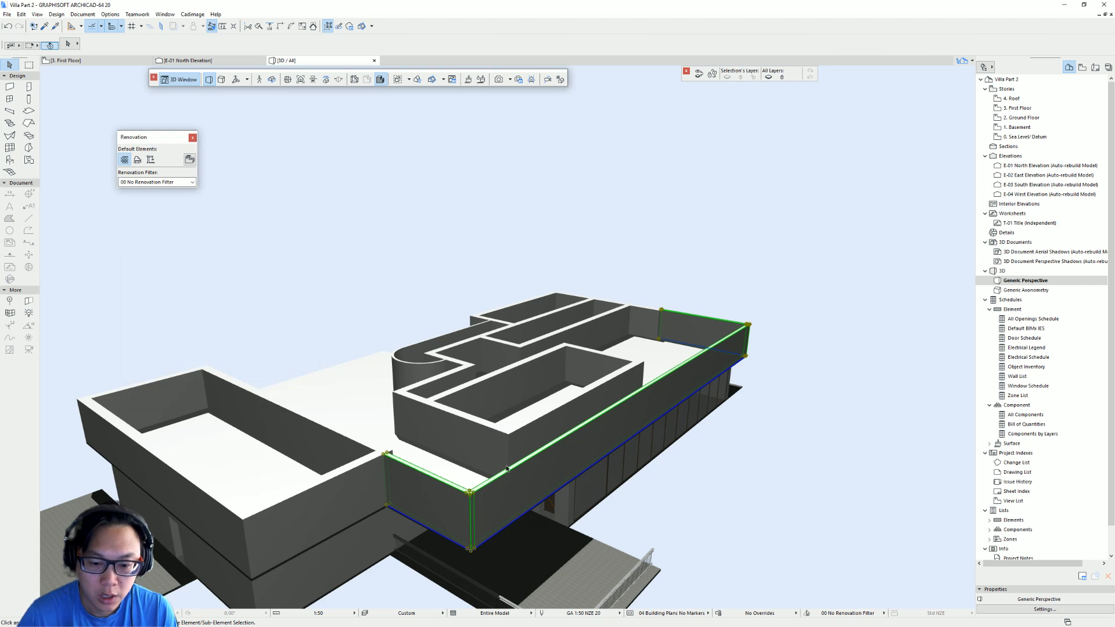
double_click(522, 483)
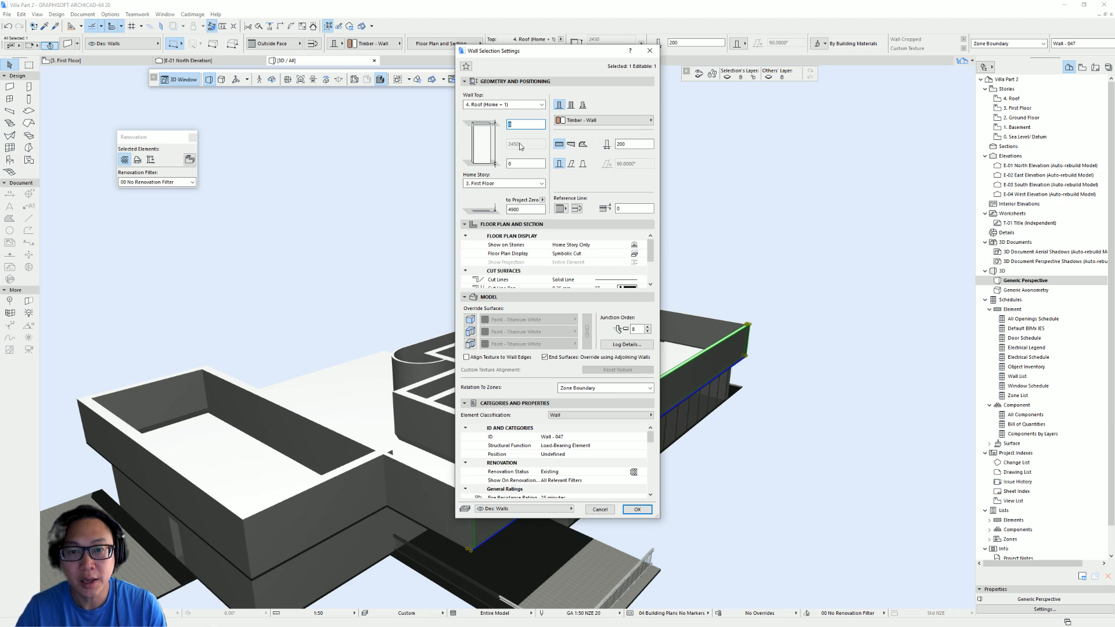
left_click(650, 50)
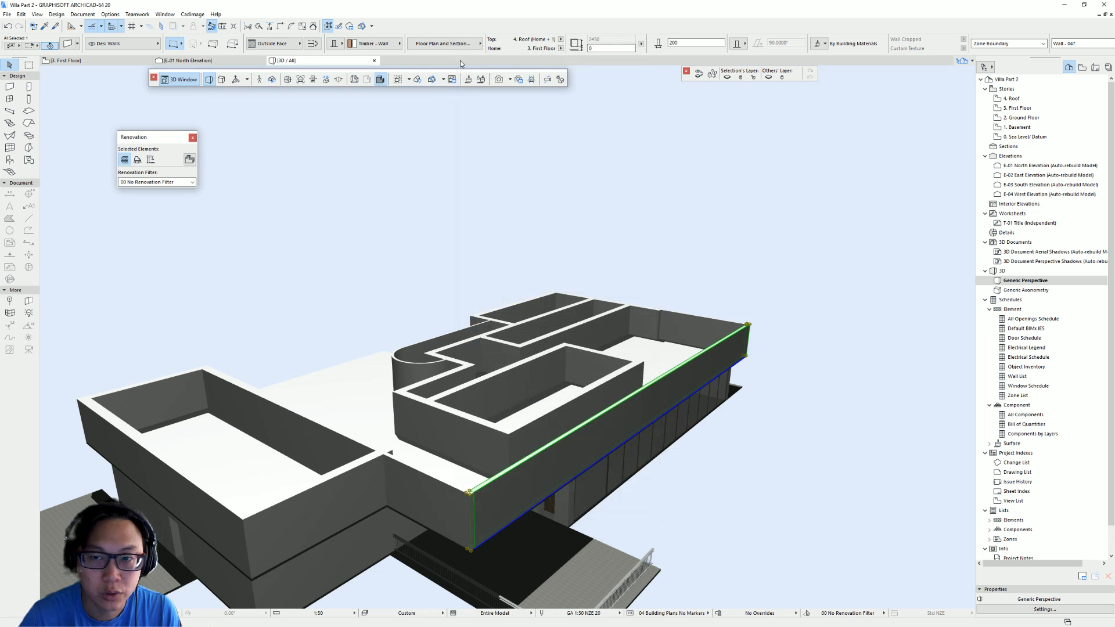
- Set the First Floor story's height to next to 3300 in the story settings
left_click(56, 15)
left_click(76, 38)
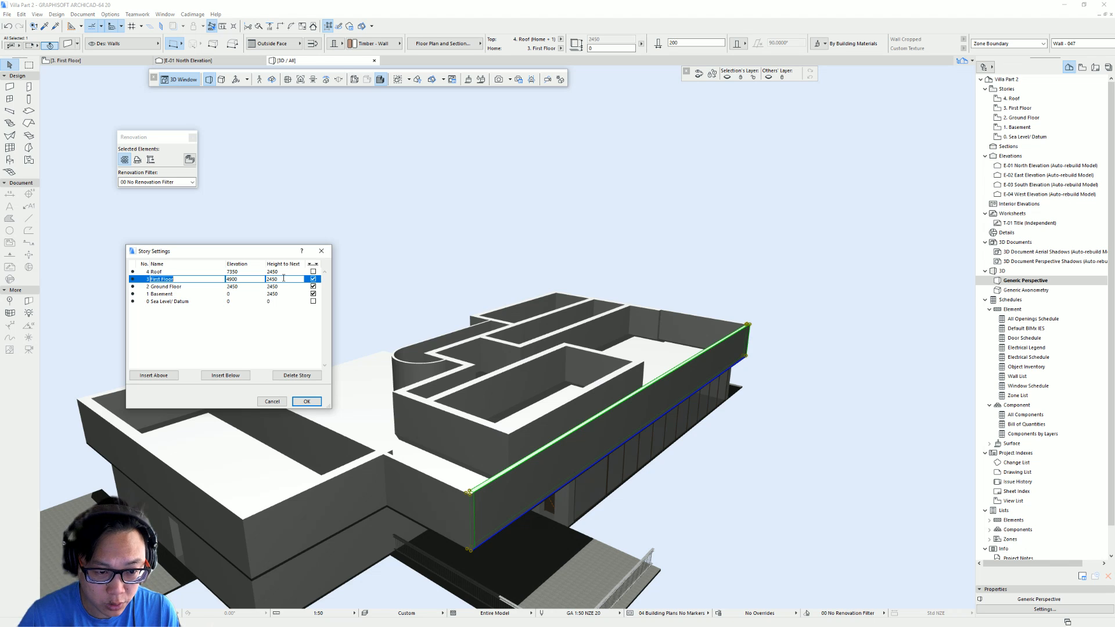
left_click(284, 278)
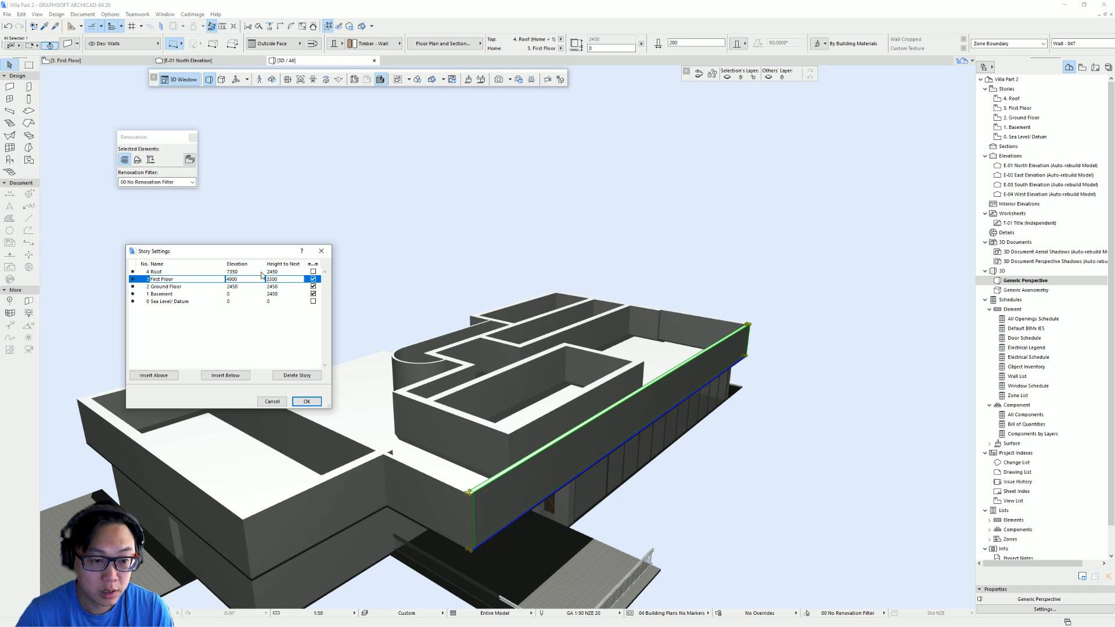
left_click(308, 402)
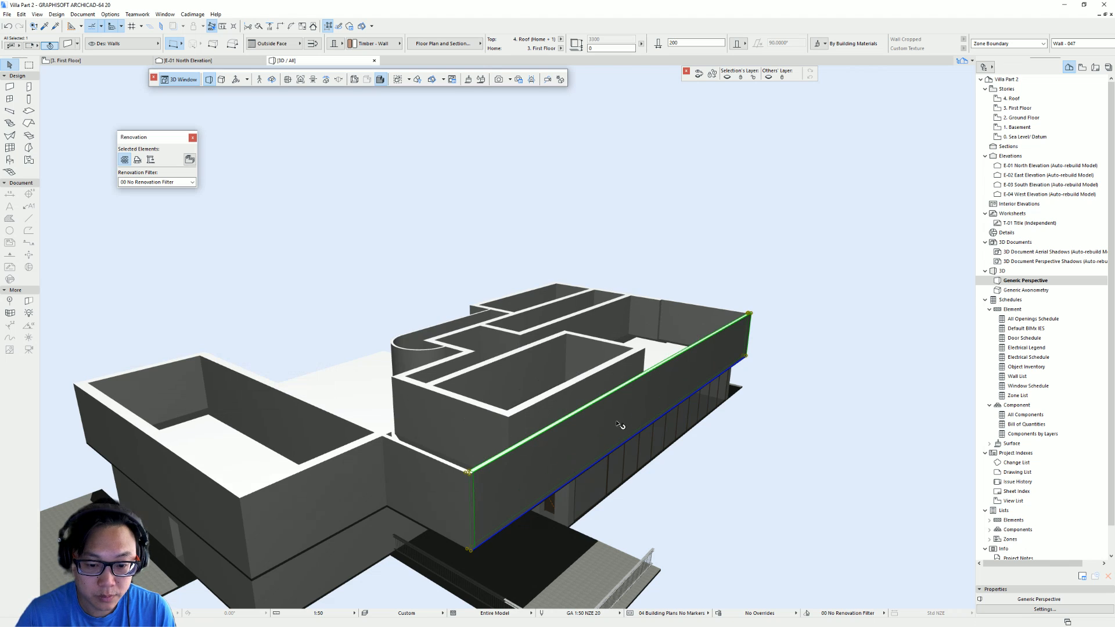
- Select the three terrace walls and set their top to Not Linked with a height of 1200
middle_click_drag(400, 351, 488, 398, "shift")
middle_click_drag(649, 386, 737, 386, "shift")
key("Escape")
left_click(716, 337)
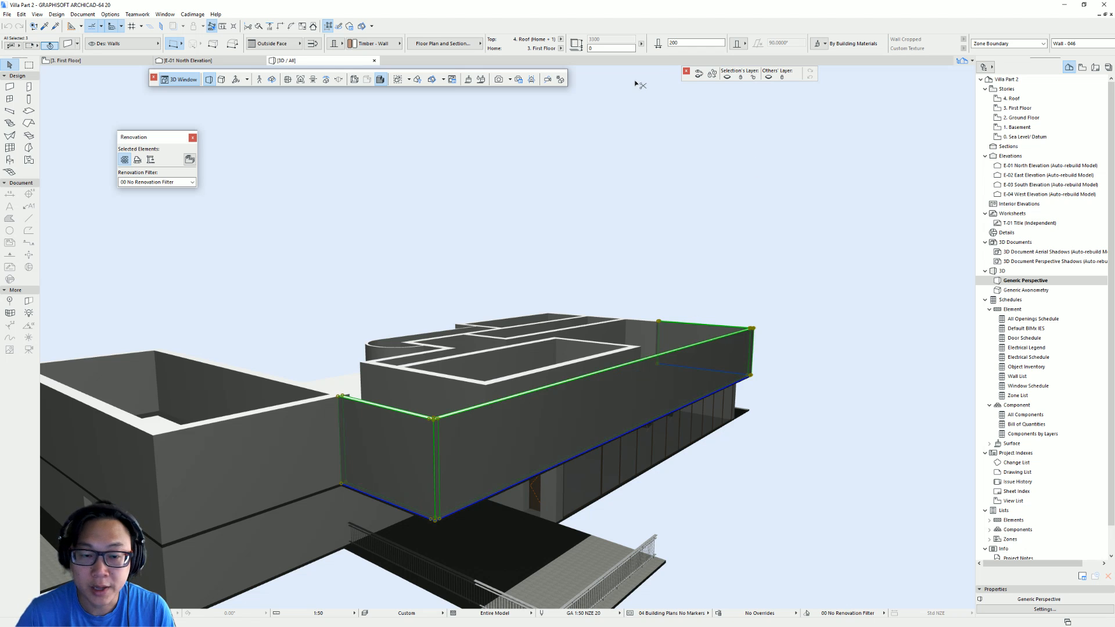
key("ctrl+t")
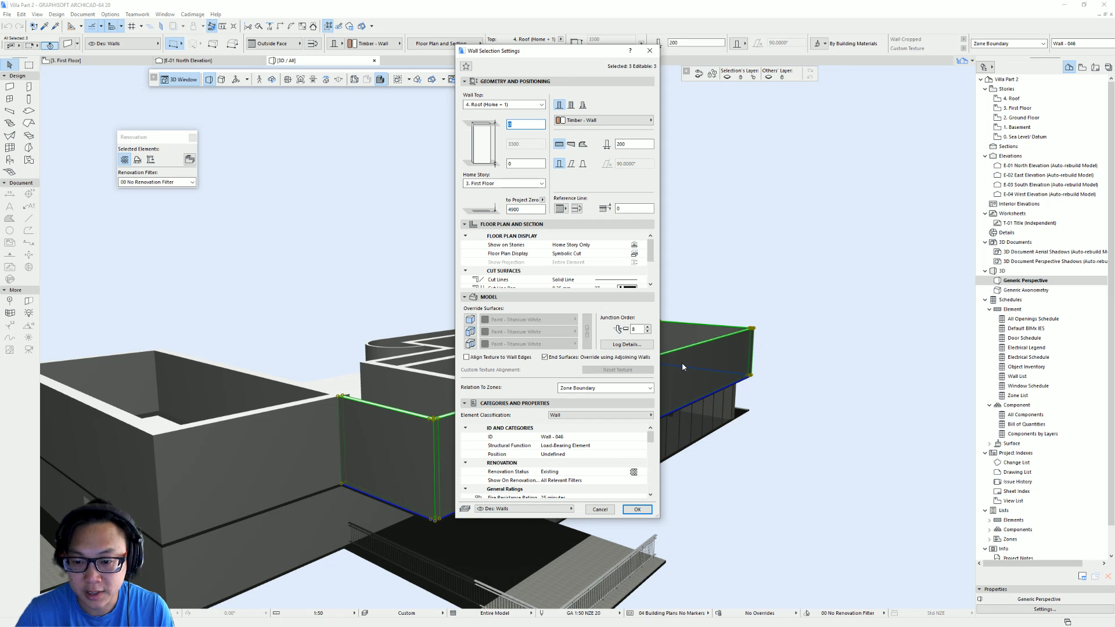
left_click(542, 106)
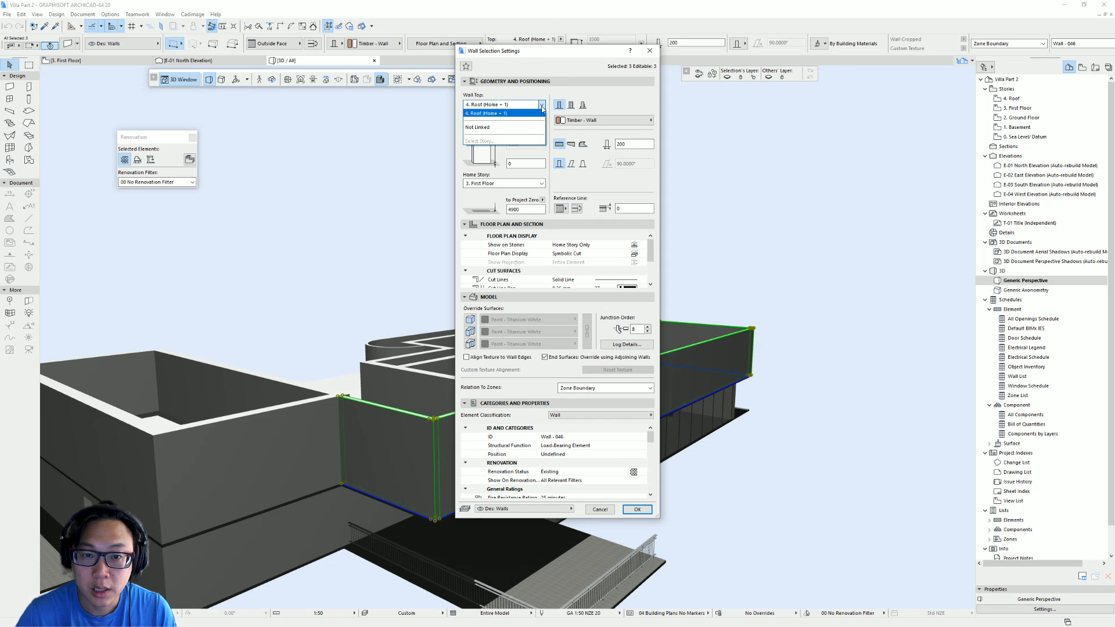
left_click(498, 127)
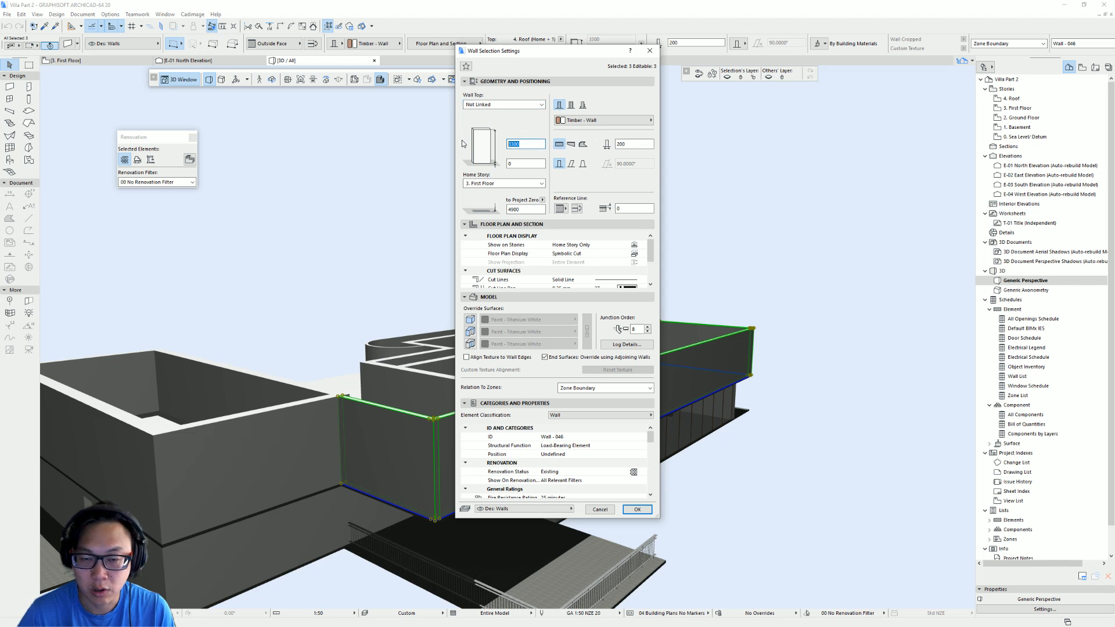
type("1200")
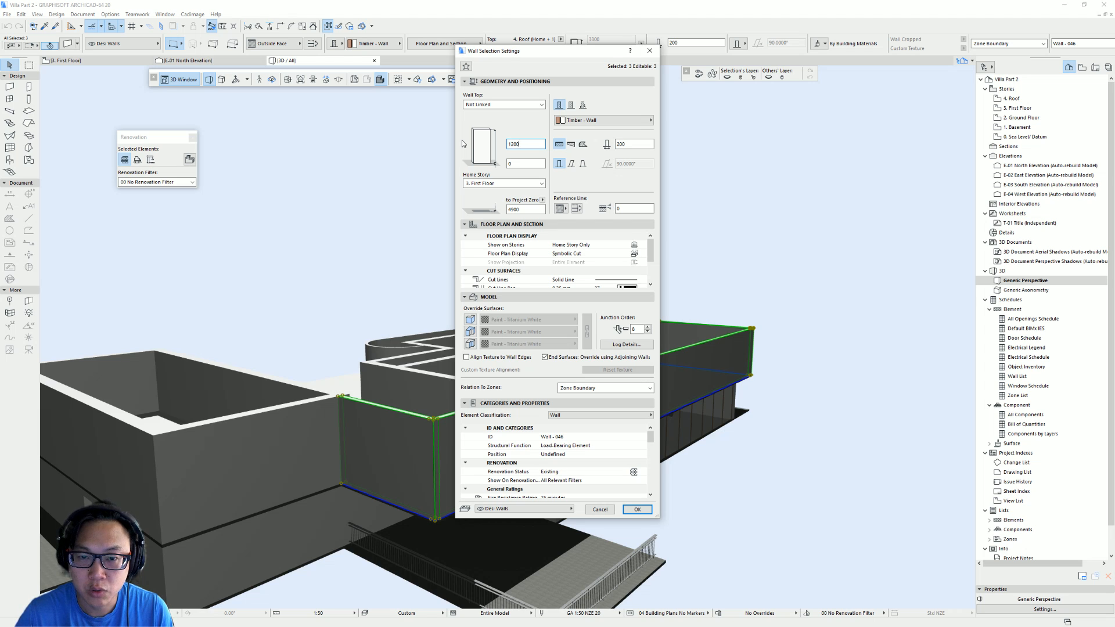
key("Return")
- Orbit around the 3D model to examine the lowered terrace walls, and return to the floor plan
key("Escape")
middle_click_drag(831, 362, 191, 345, "shift")
middle_click_drag(371, 404, 166, 384, "shift")
scroll(361, 428, "down", 5)
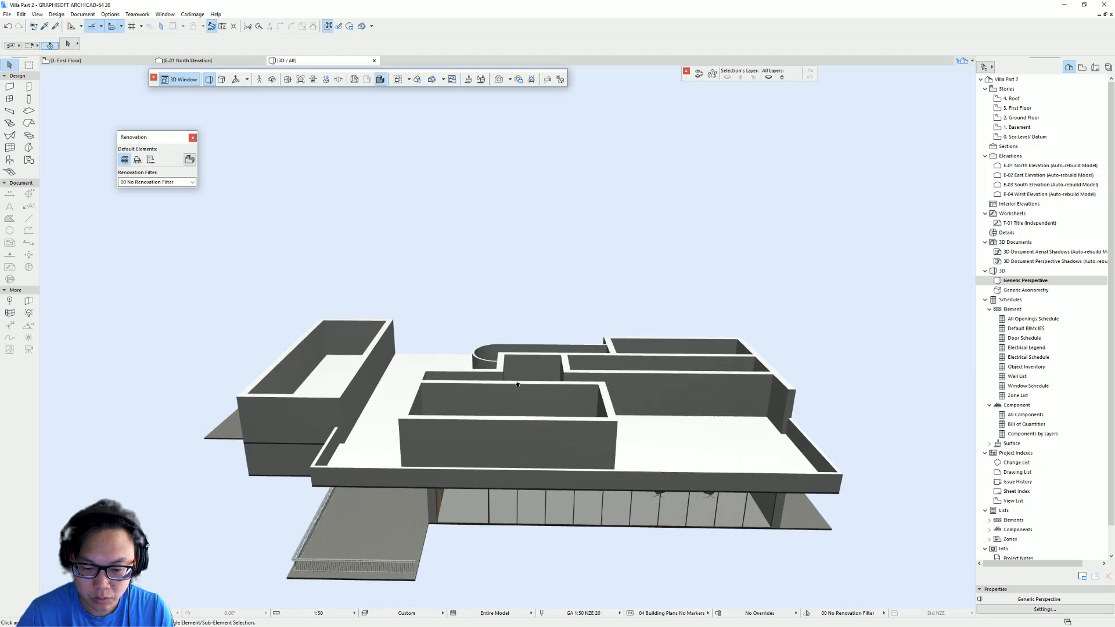
middle_click_drag(548, 414, 466, 326, "shift")
middle_click_drag(738, 395, 626, 353, "shift")
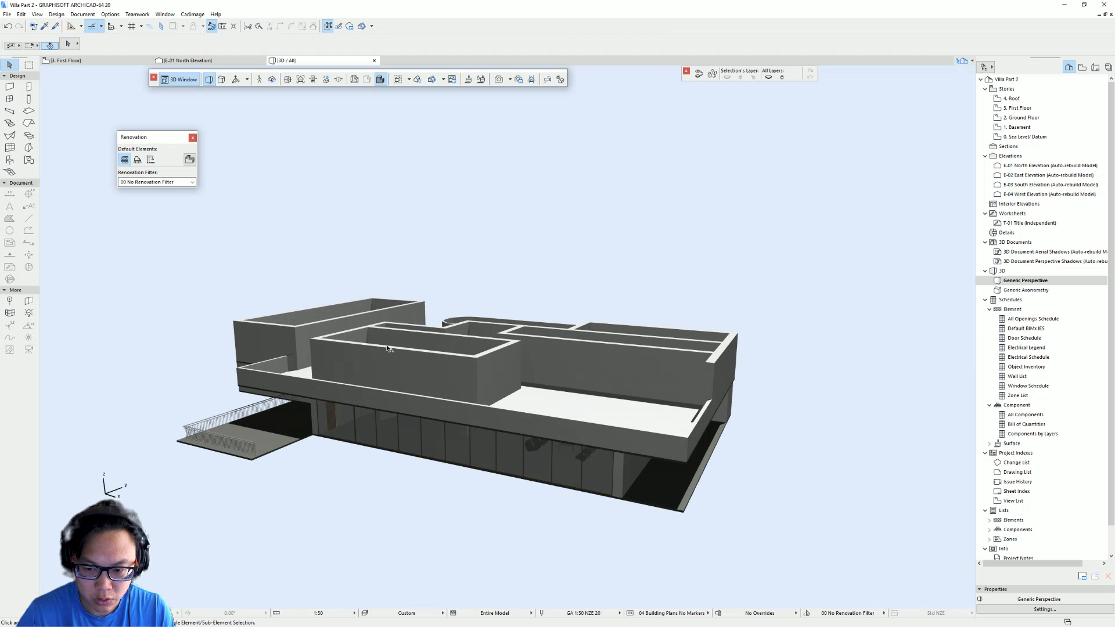
middle_click_drag(388, 347, 456, 395, "shift")
key("F2")
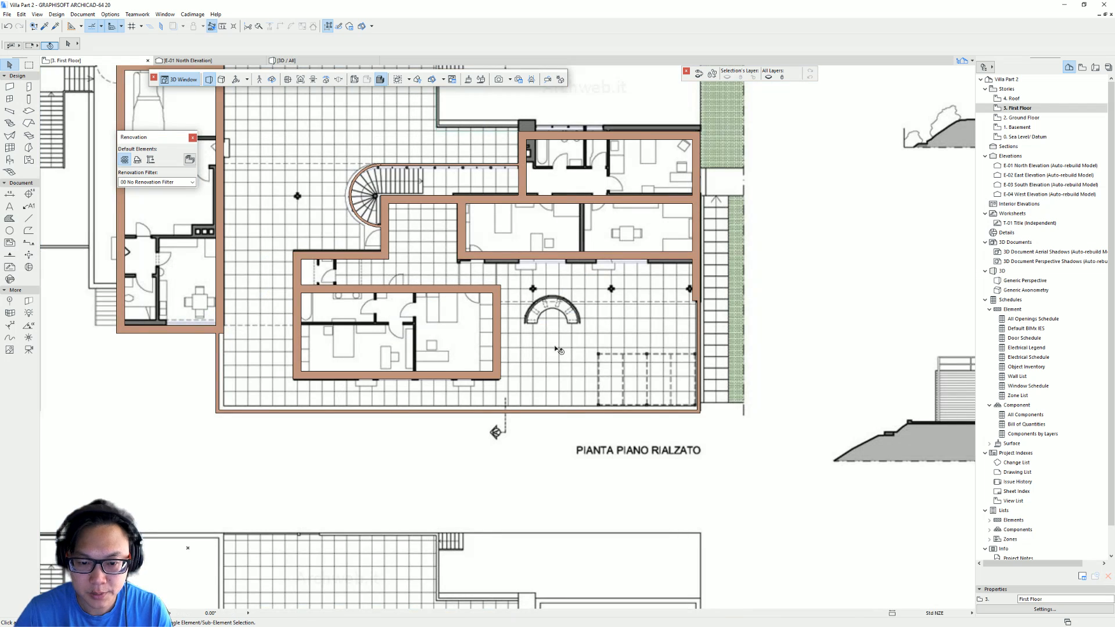
scroll(559, 351, "down", 6)
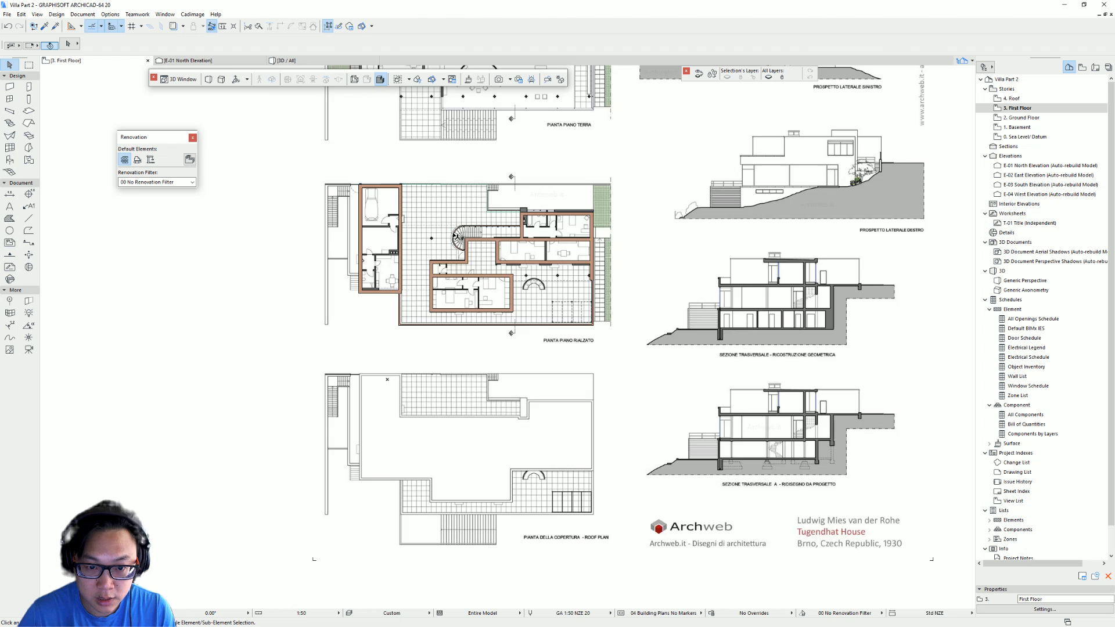
scroll(457, 237, "up", 3)
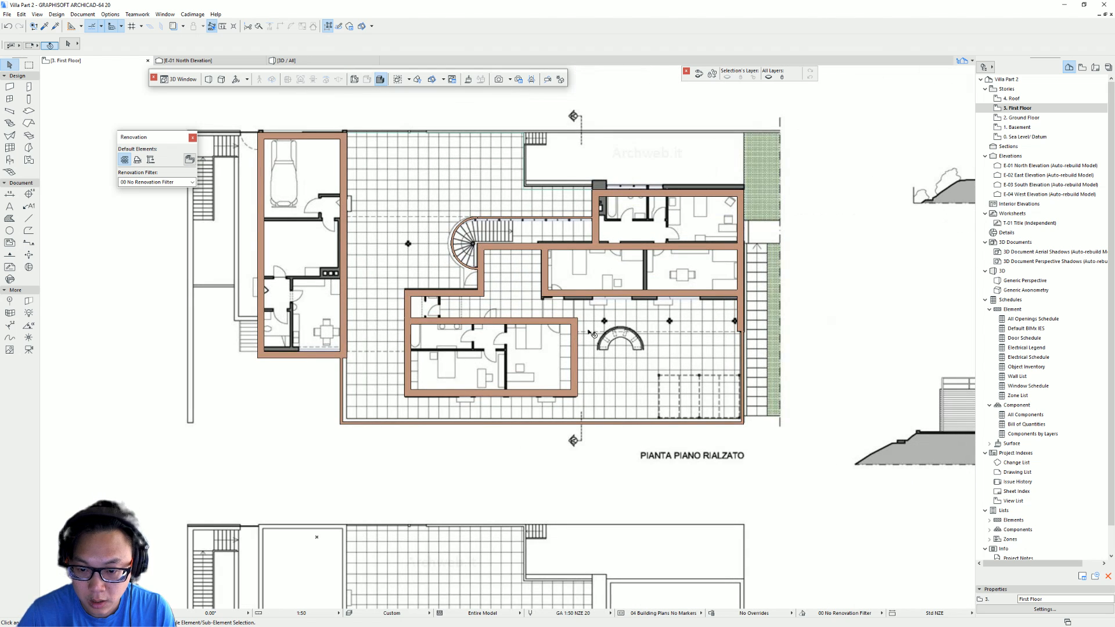
scroll(704, 334, "down", 3)
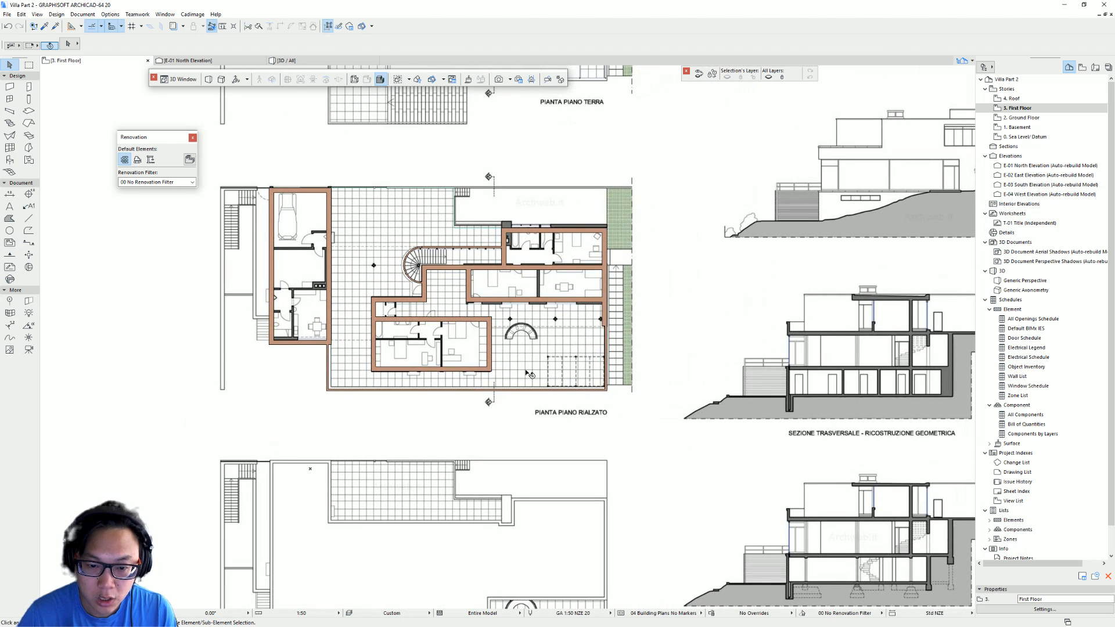
left_click(534, 340)
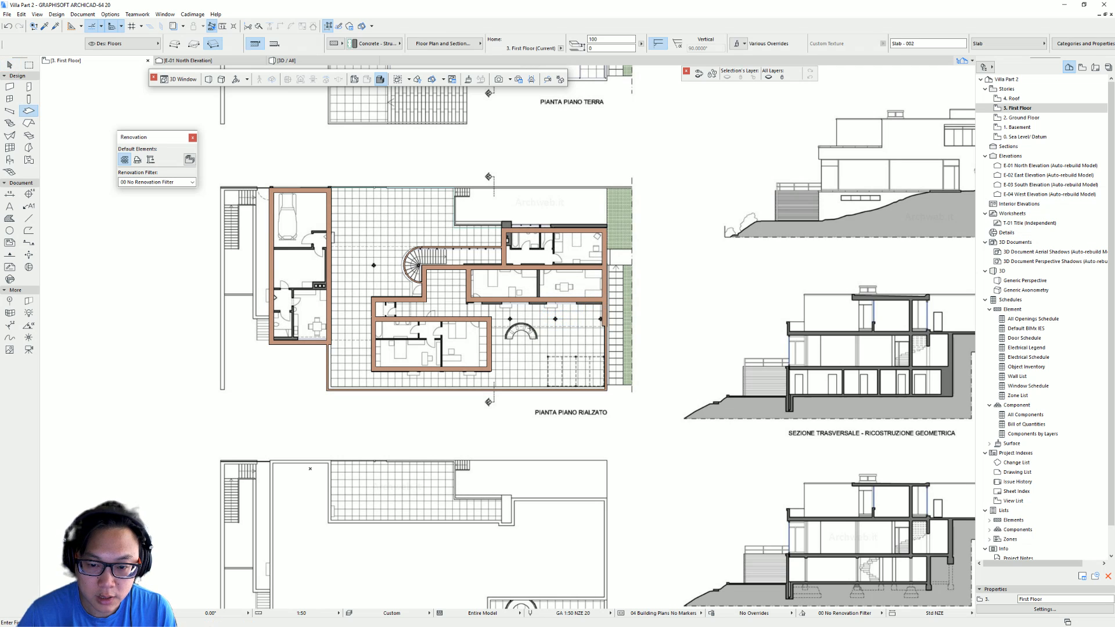
key("ctrl+a")
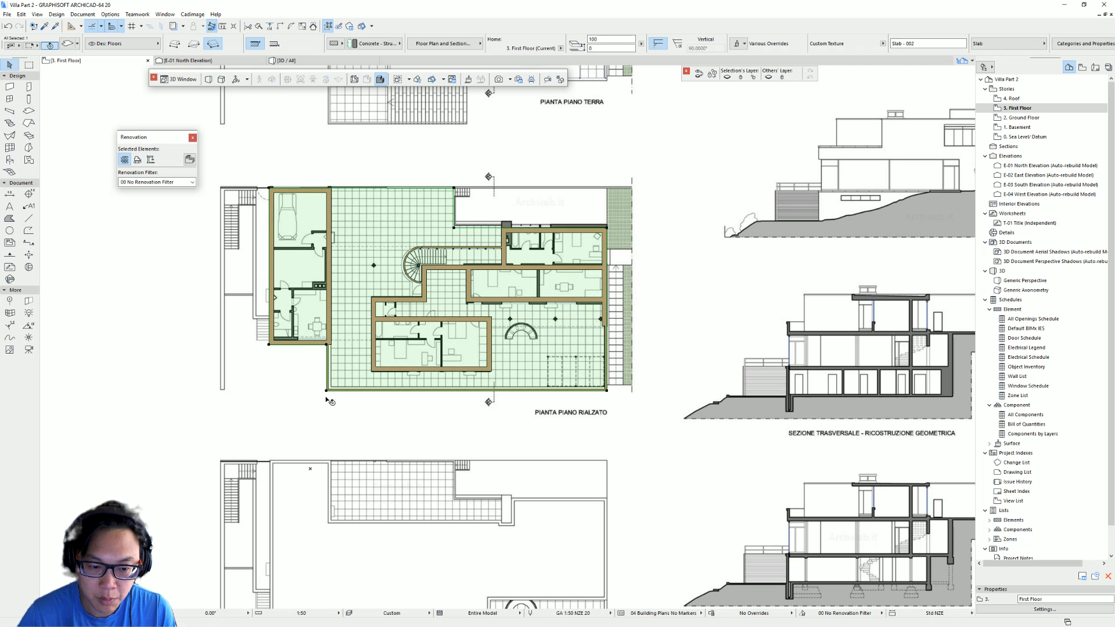
key("ctrl+shift+d")
left_click(326, 392)
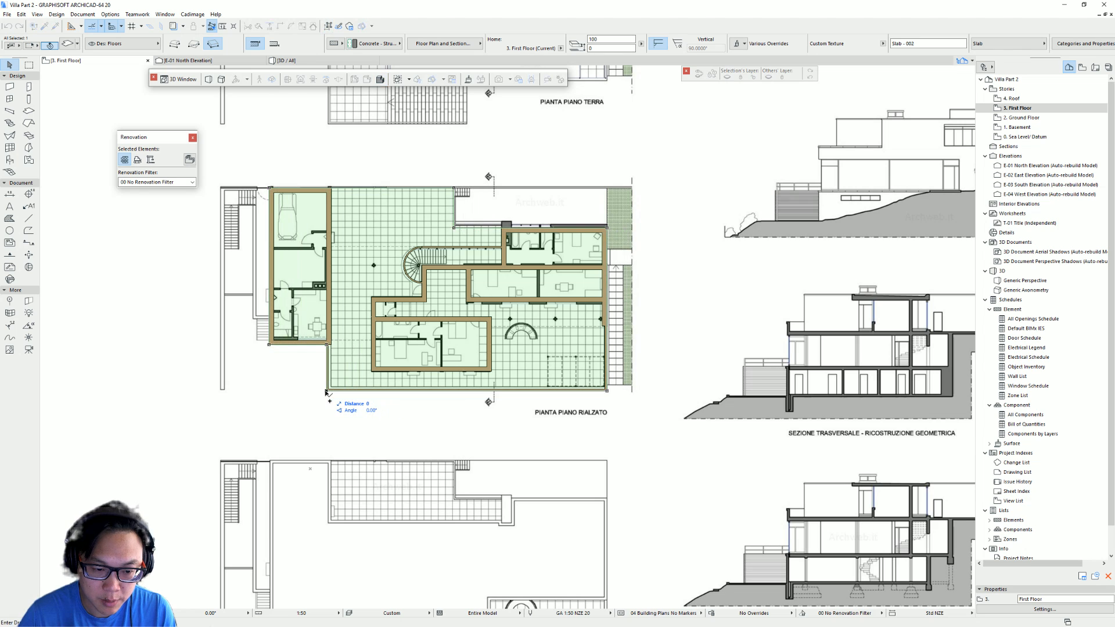
key("Escape")
- Offset the selected First Floor slab's southern edge up to line up with the bottom of the garage wing
scroll(405, 369, "up", 3)
middle_click_drag(437, 364, 458, 422)
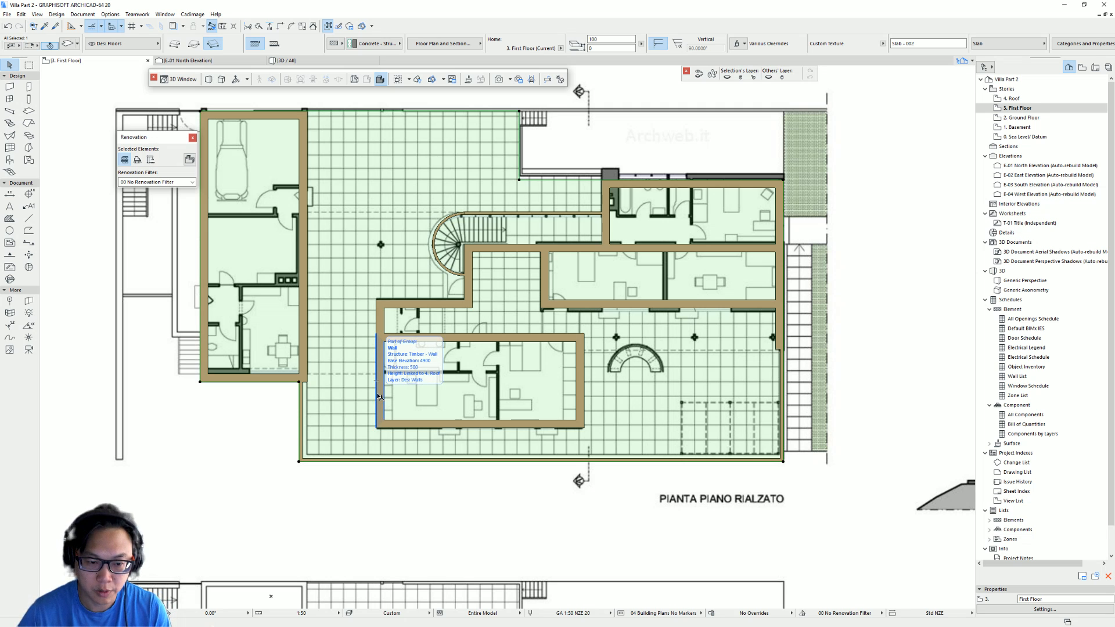
left_click(328, 462)
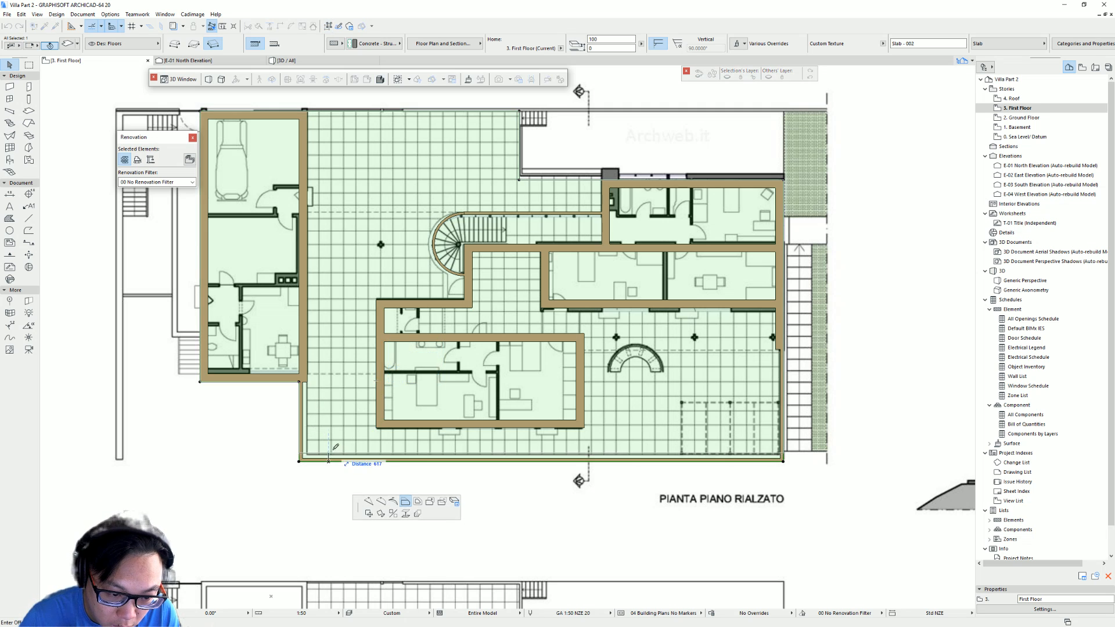
left_click(309, 371)
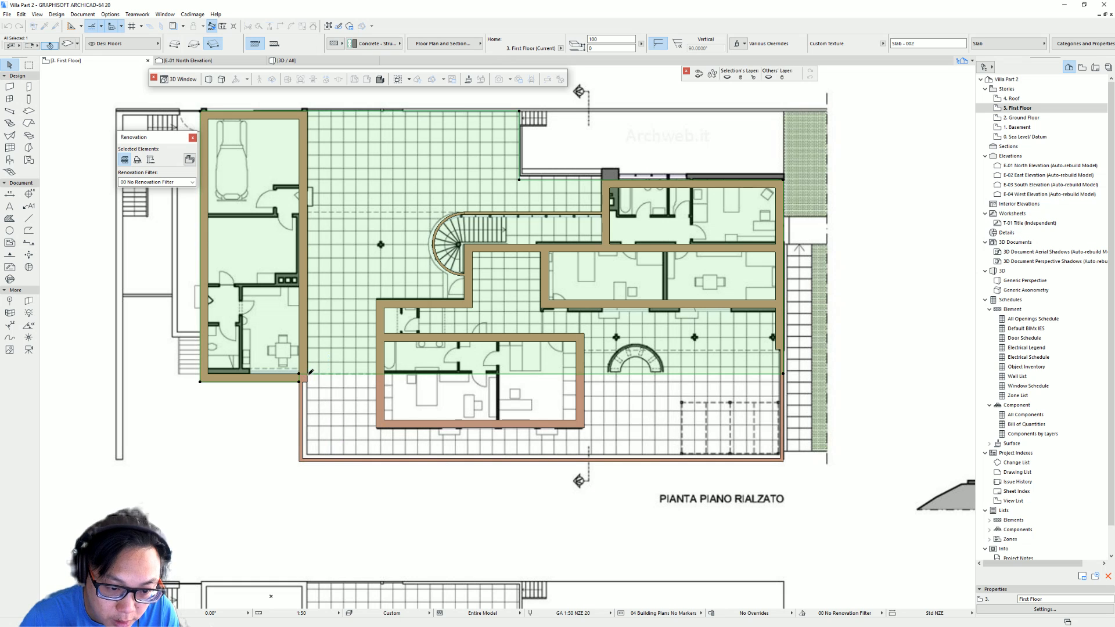
- Insert a node on the slab's southern edge and offset its eastern part up to the lower room's wall line
scroll(305, 377, "up", 3)
left_click(292, 372)
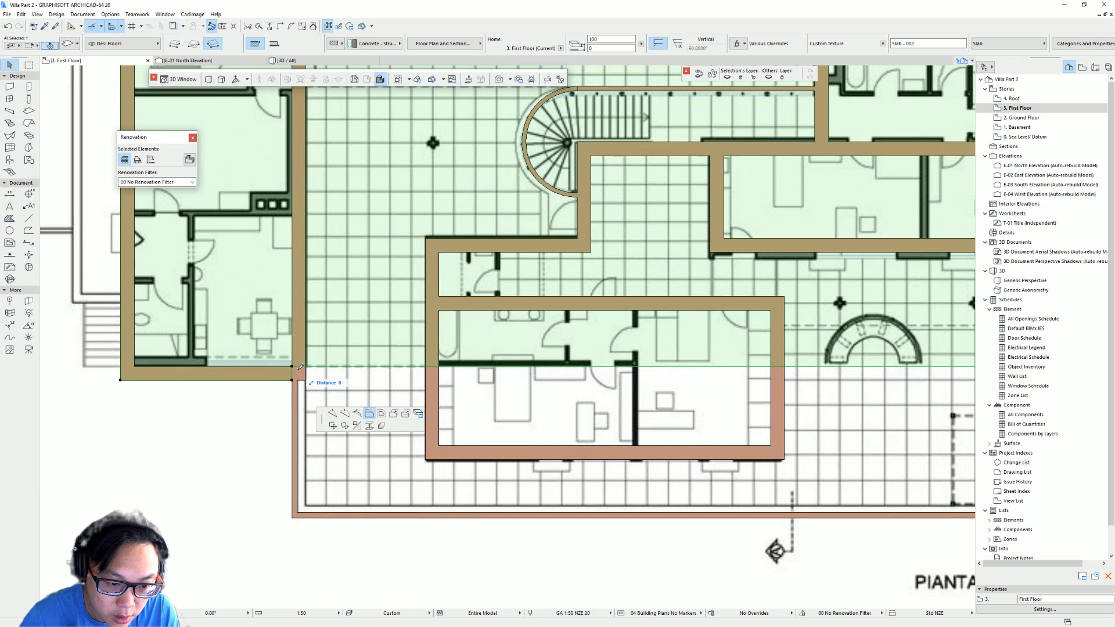
left_click(306, 380)
scroll(708, 381, "down", 2)
middle_click_drag(707, 380, 451, 362)
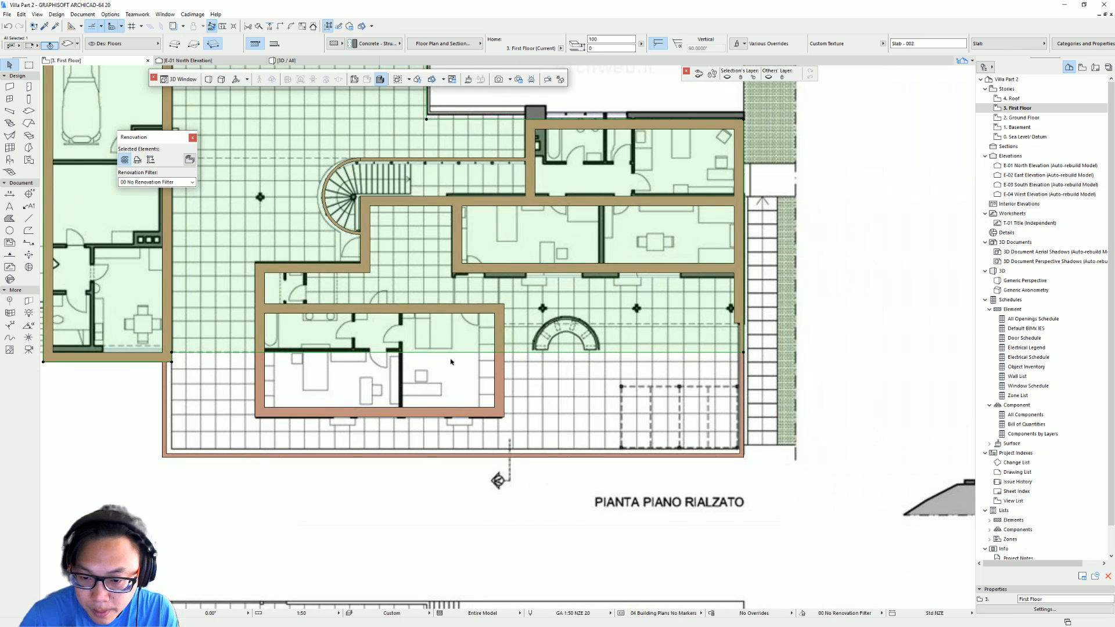
left_click(512, 353)
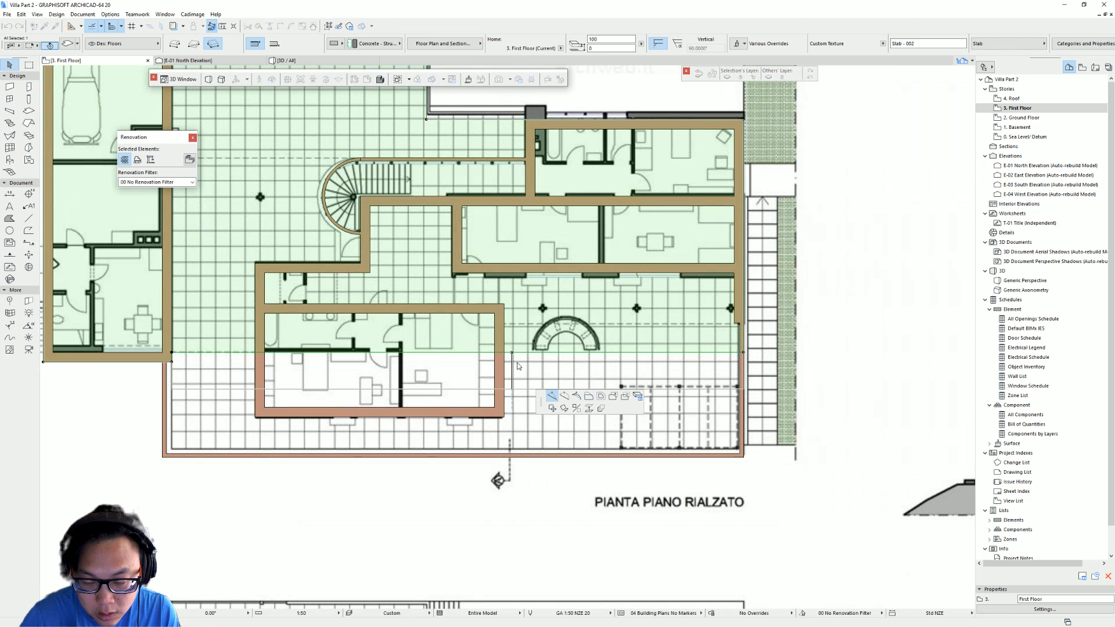
left_click(552, 397)
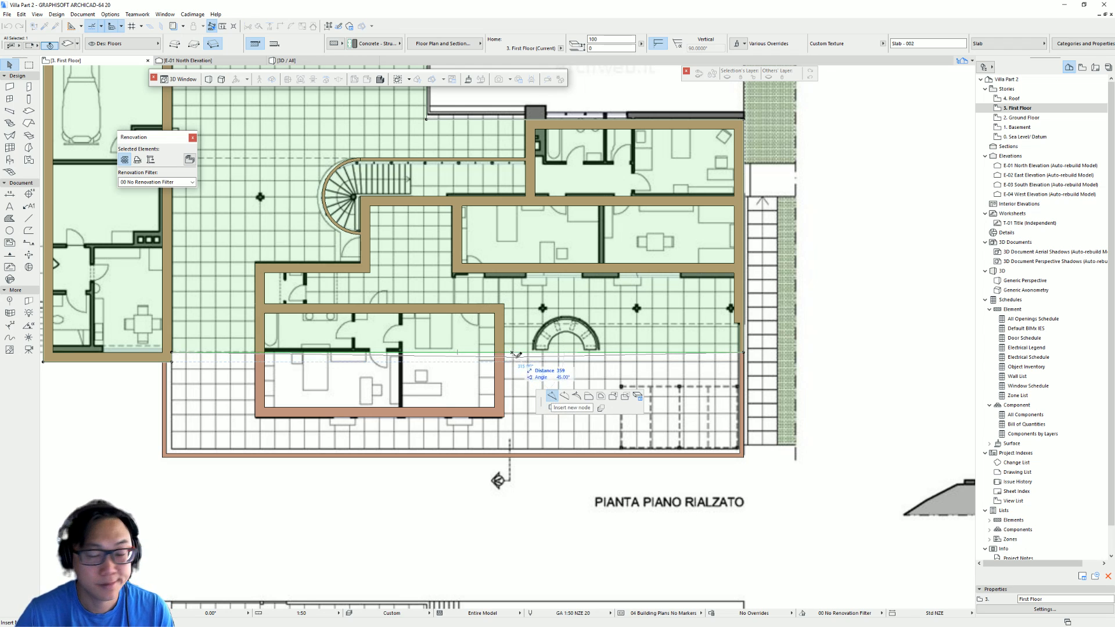
left_click(504, 353)
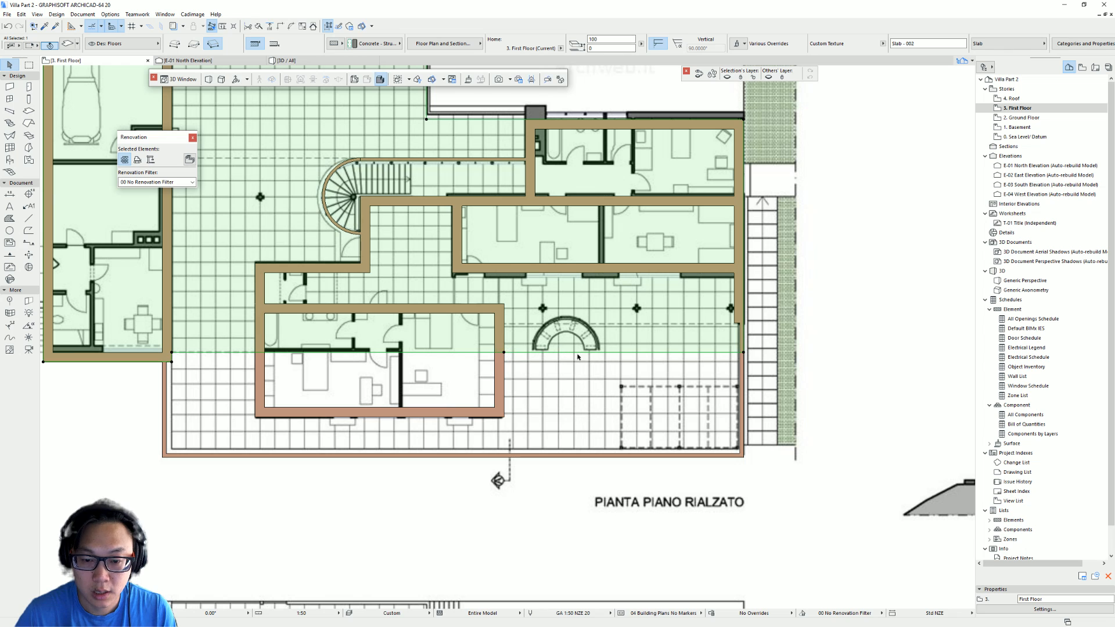
left_click(642, 353)
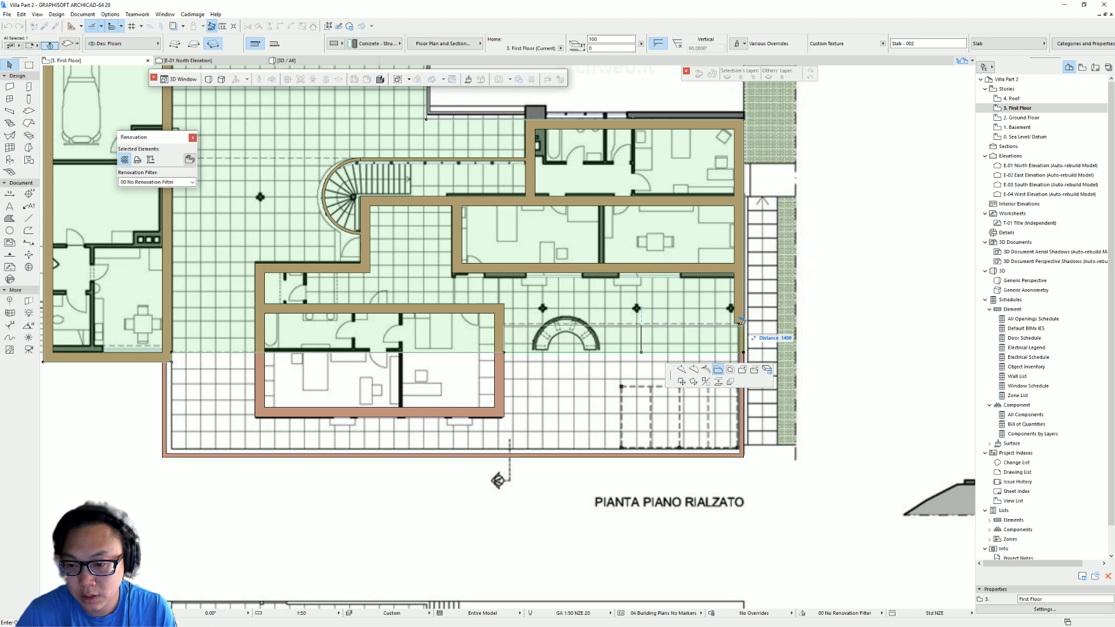
left_click(738, 322)
scroll(681, 332, "down", 2)
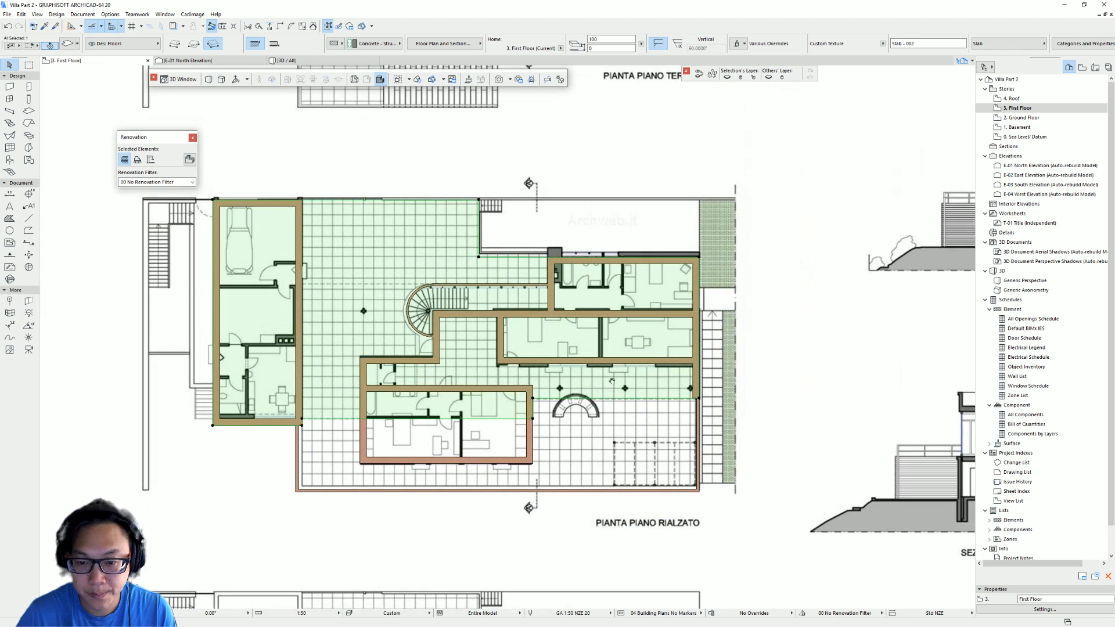
- Insert nodes along the slab's northern edge and offset that segment down to the line beside the spiral stair
scroll(501, 287, "up", 2)
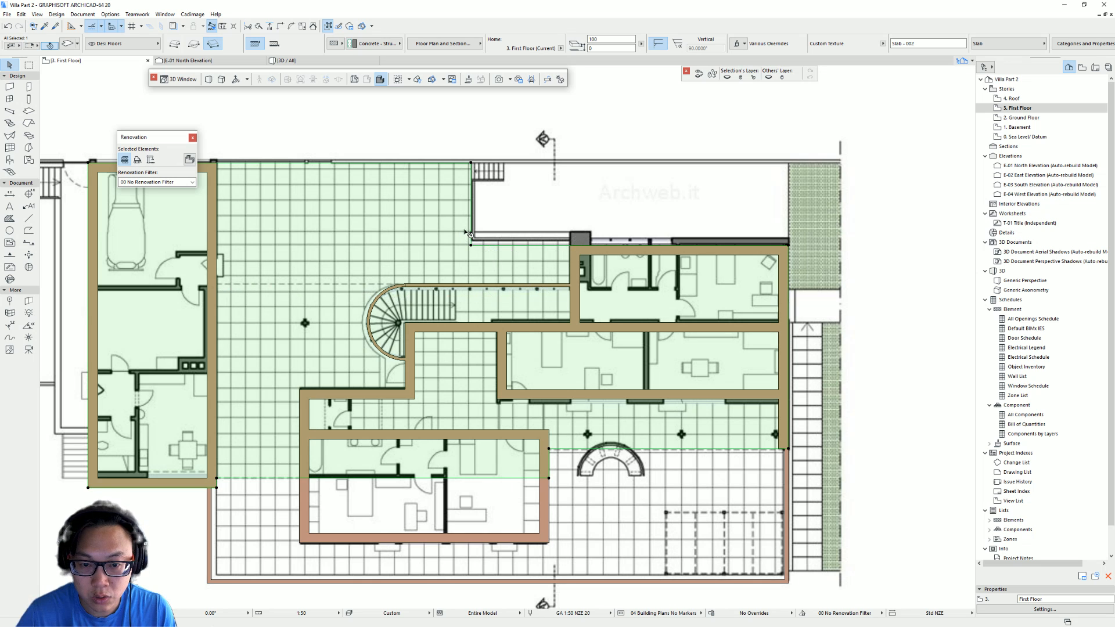
middle_click_drag(472, 224, 588, 230)
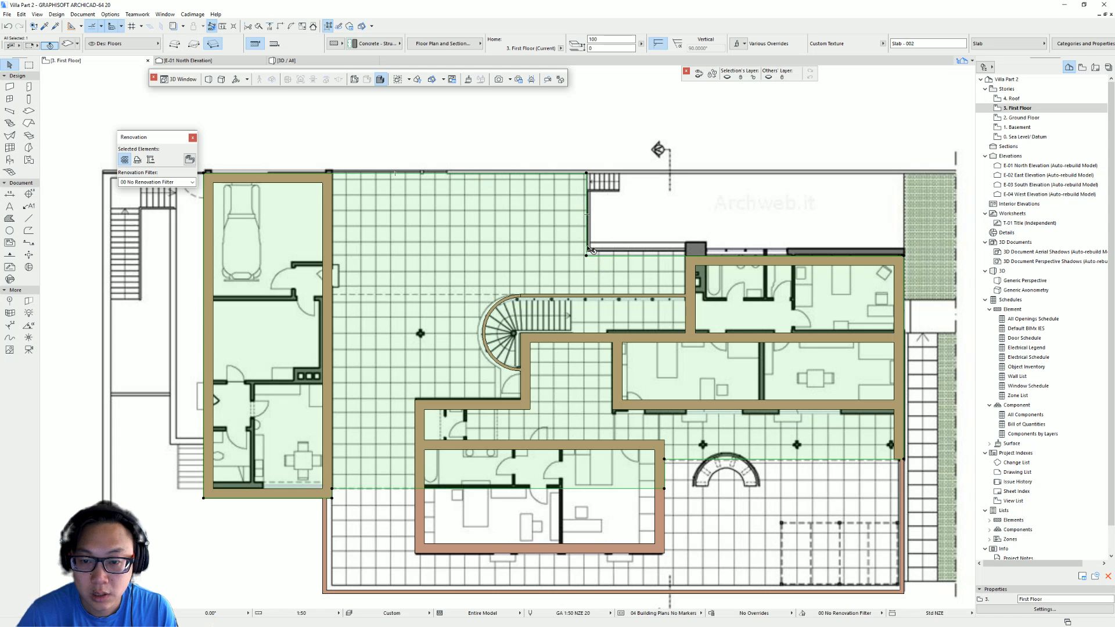
left_click(587, 234)
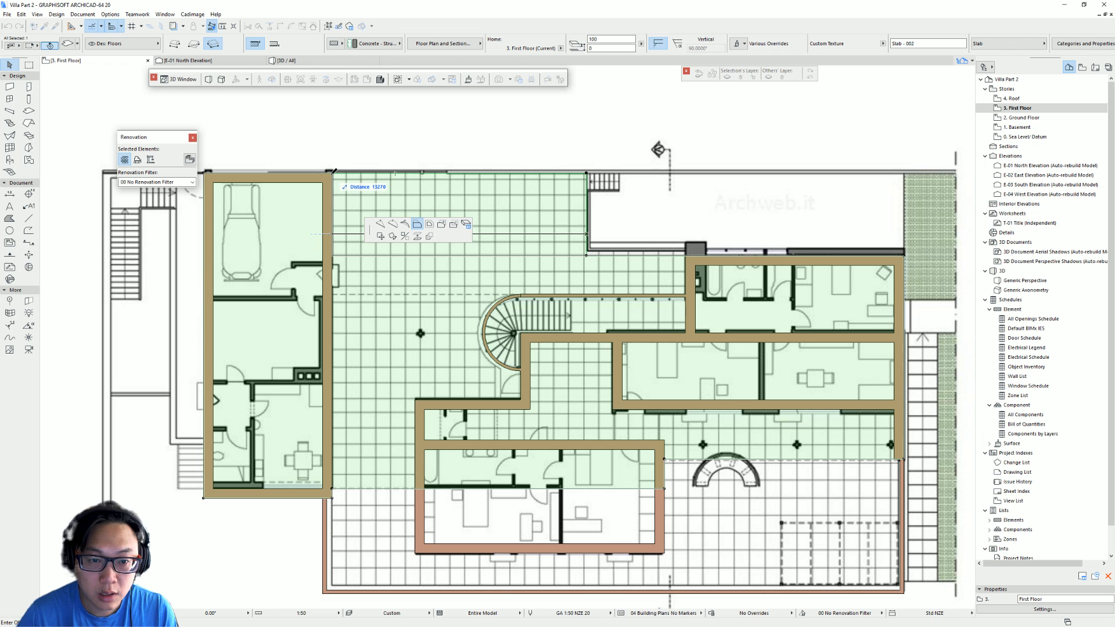
left_click(667, 258)
left_click(677, 259)
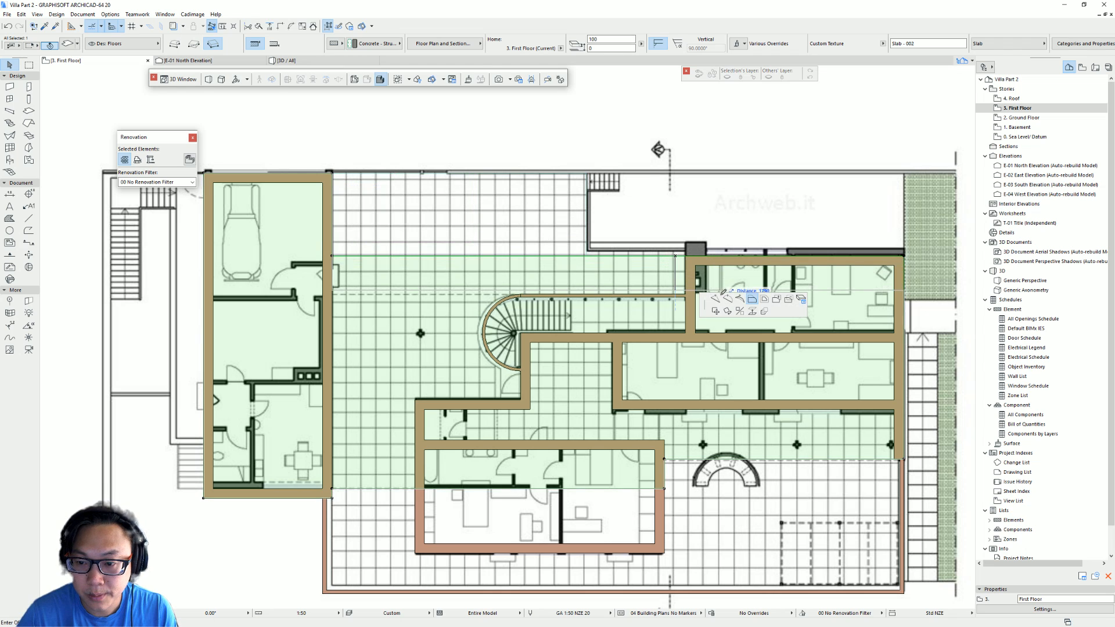
left_click(686, 256)
left_click(646, 256)
left_click(722, 297)
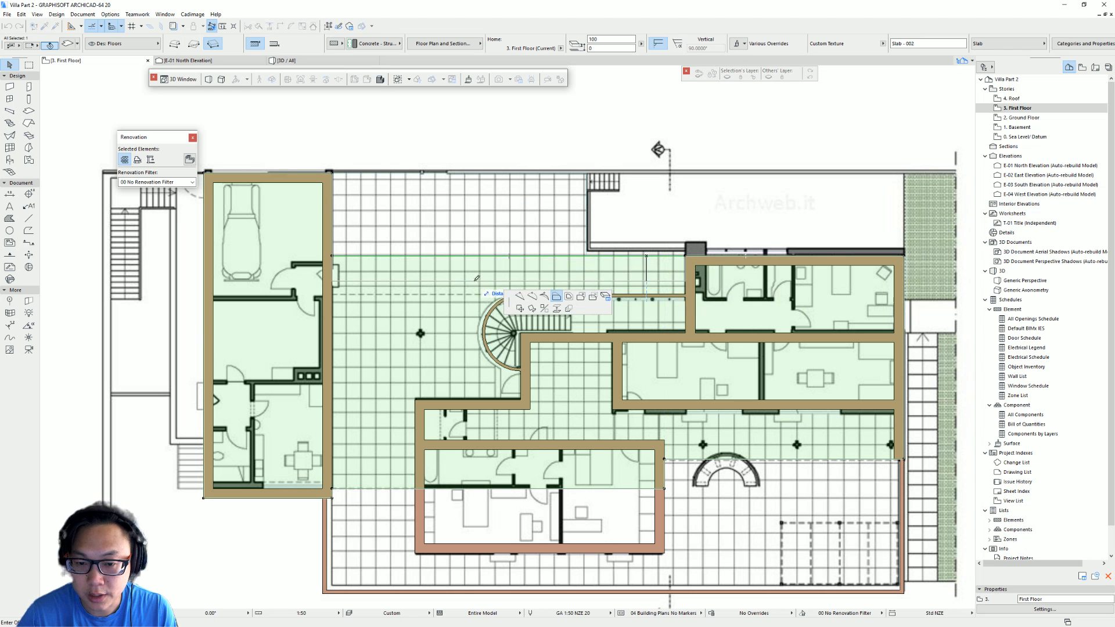
left_click(477, 295)
scroll(478, 312, "down", 2)
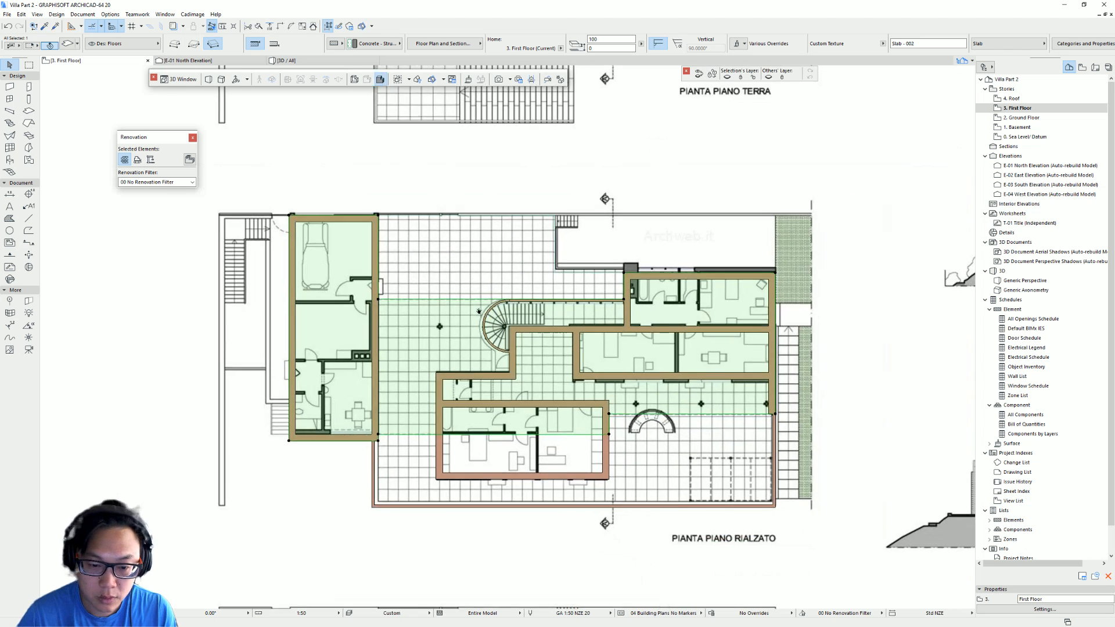
- Switch to the 3D view, select the reshaped slab and move it to the 4. Roof home story
middle_click_drag(478, 312, 424, 283)
middle_click_drag(475, 351, 487, 362)
key("Escape")
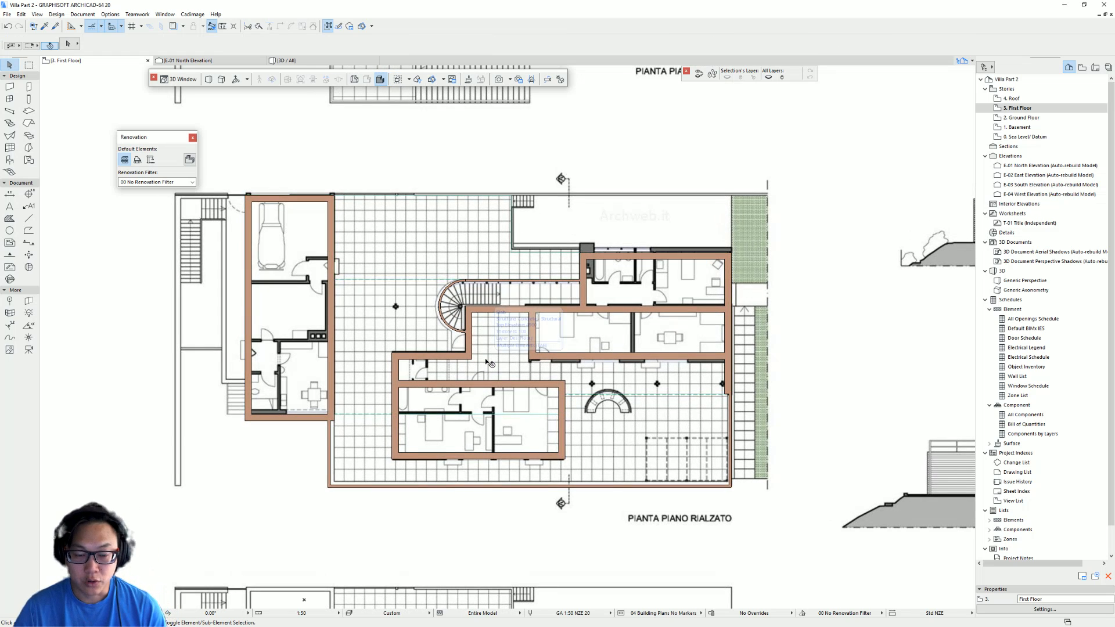
key("F3")
middle_click_drag(324, 362, 671, 345, "shift")
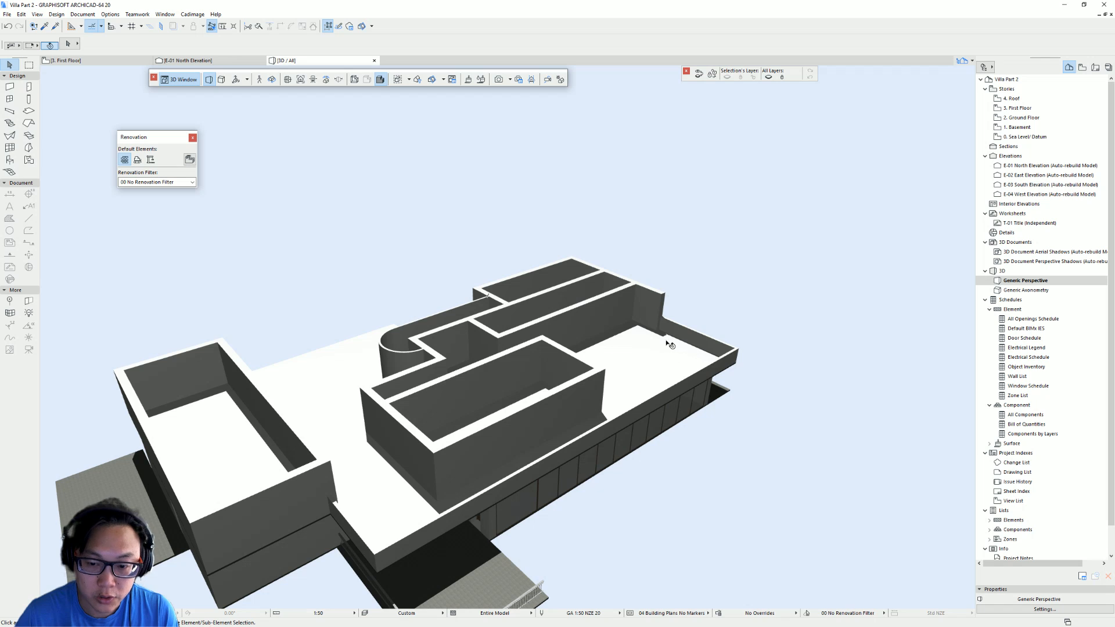
left_click(635, 347)
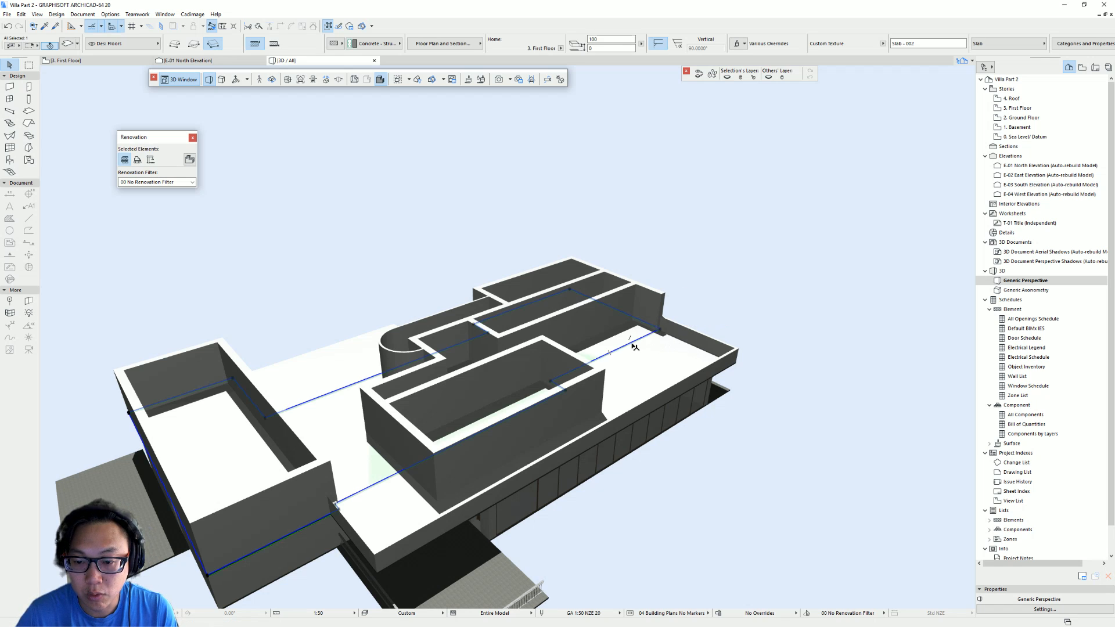
middle_click_drag(663, 355, 639, 331, "shift")
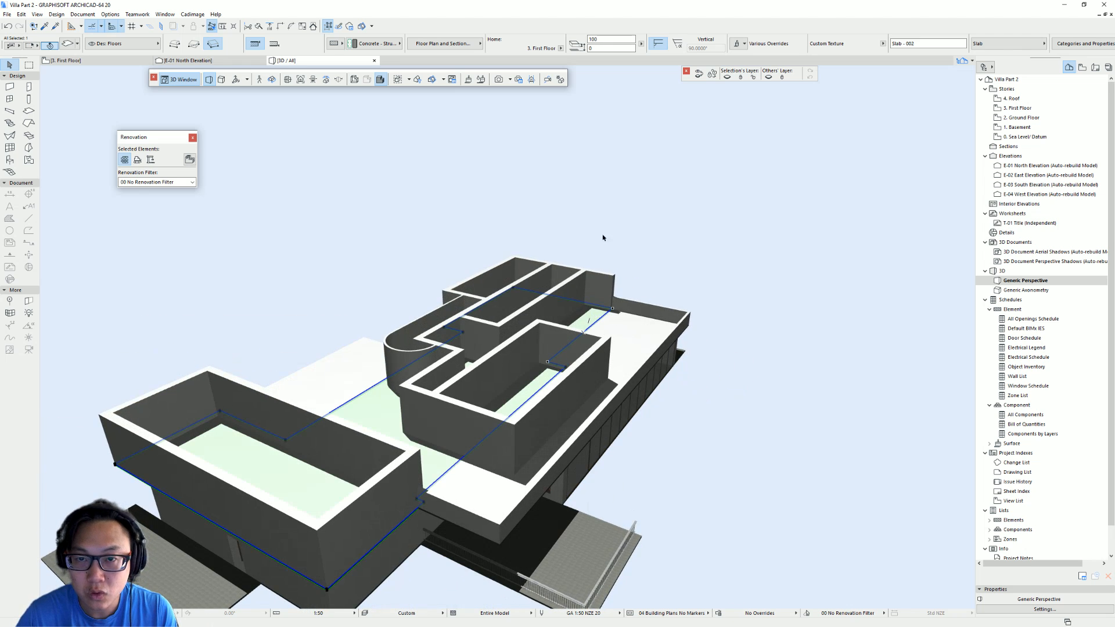
left_click(561, 49)
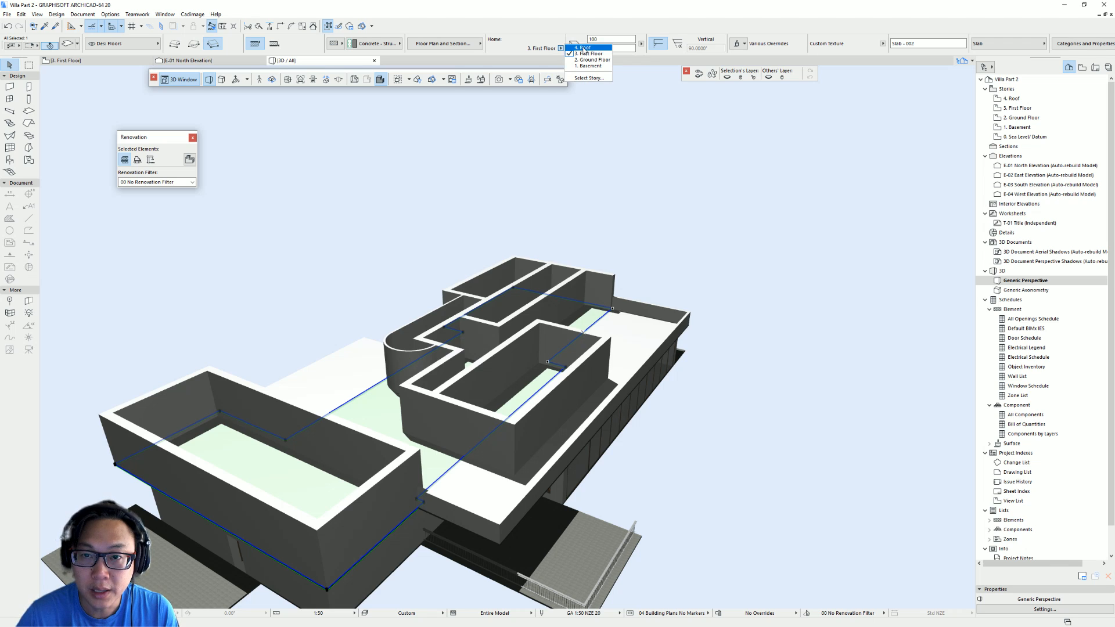
left_click(584, 48)
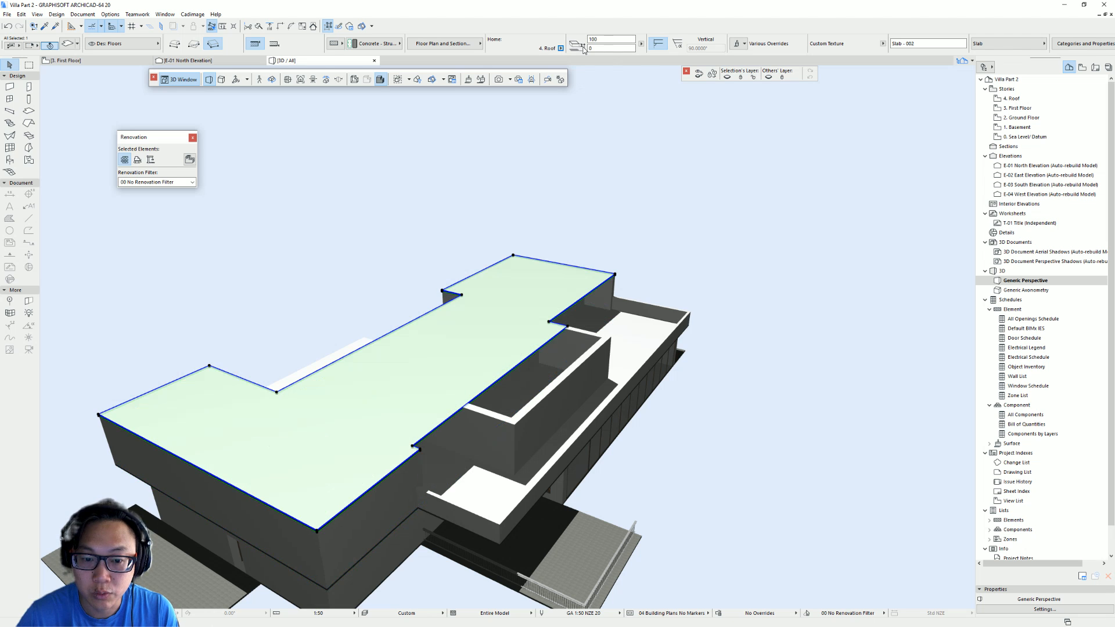
- Open the Roof story plan and show the First Floor as a trace reference
middle_click_drag(492, 354, 456, 390, "shift")
key("Escape")
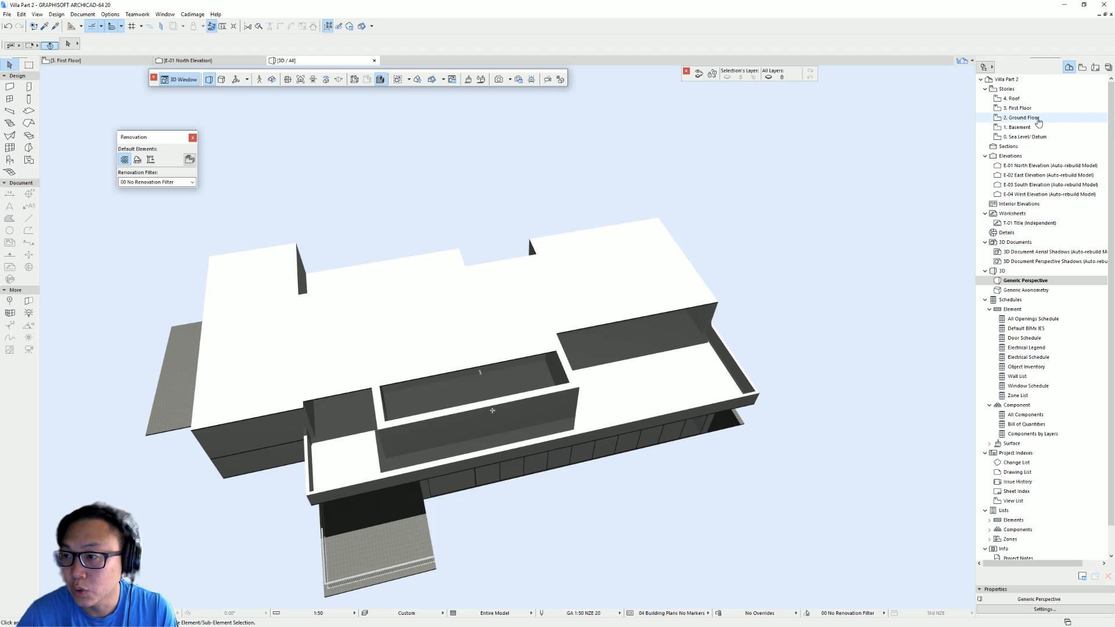
double_click(1077, 99)
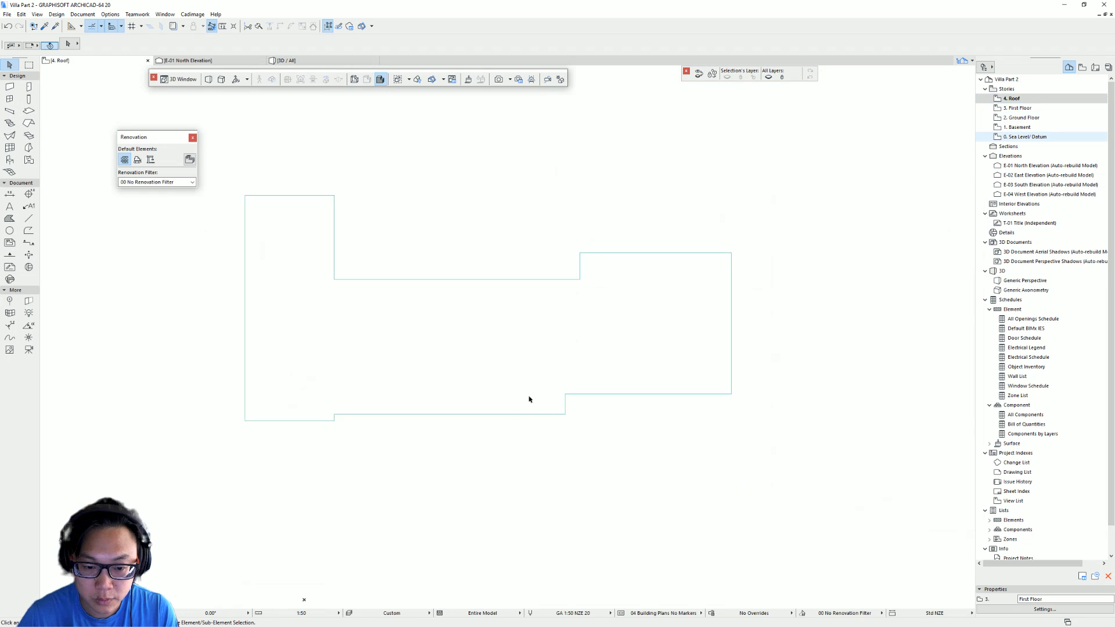
middle_click_drag(550, 372, 511, 339)
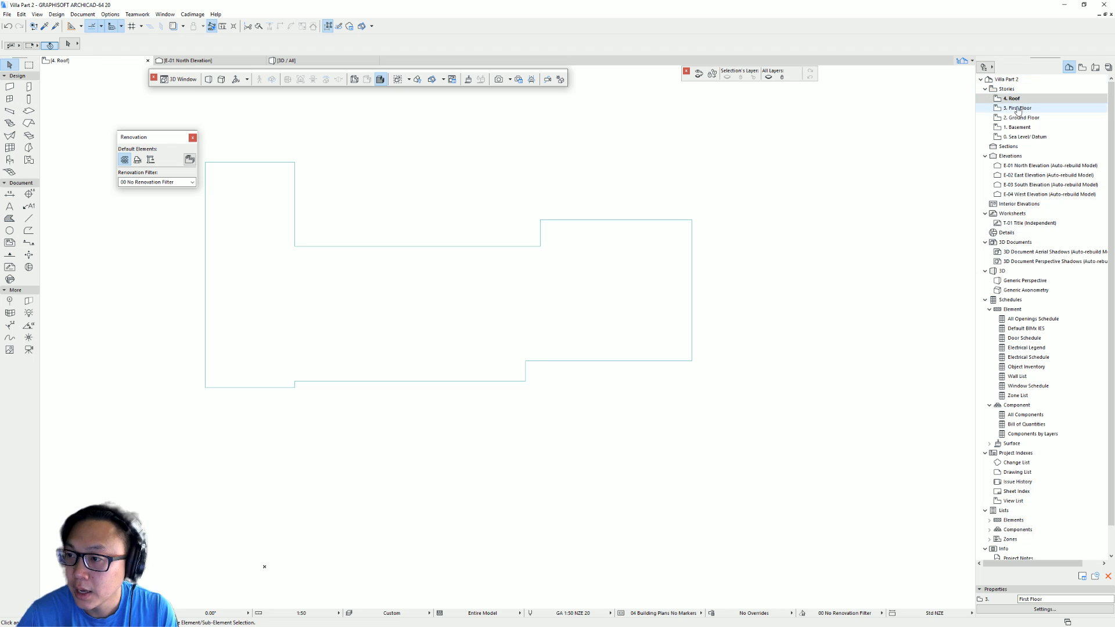
left_click(1046, 109)
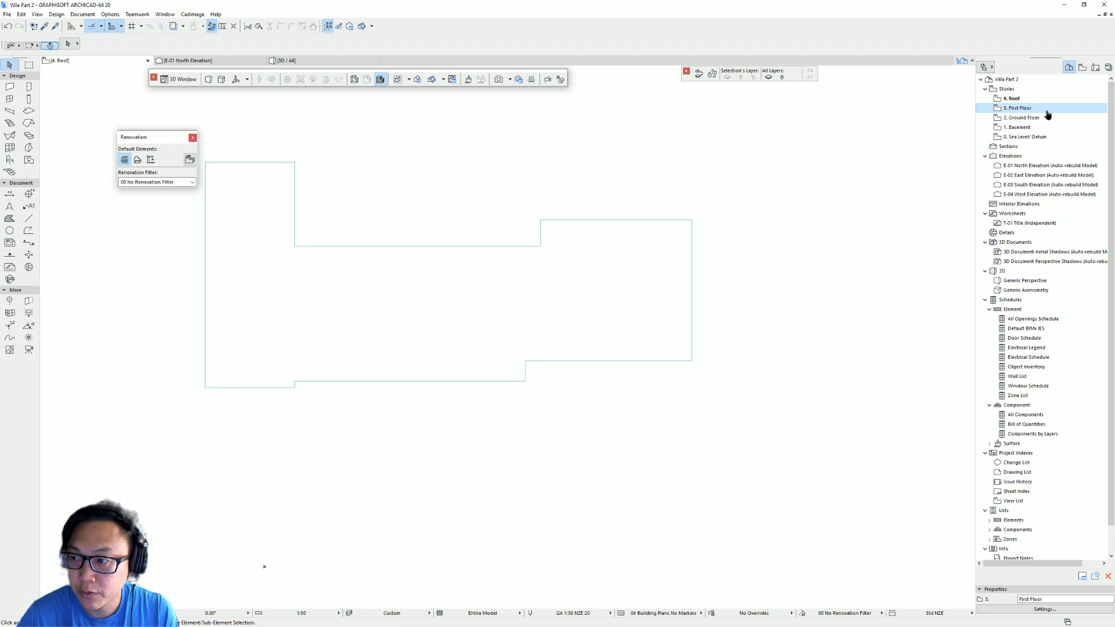
right_click(1048, 111)
left_click(1074, 165)
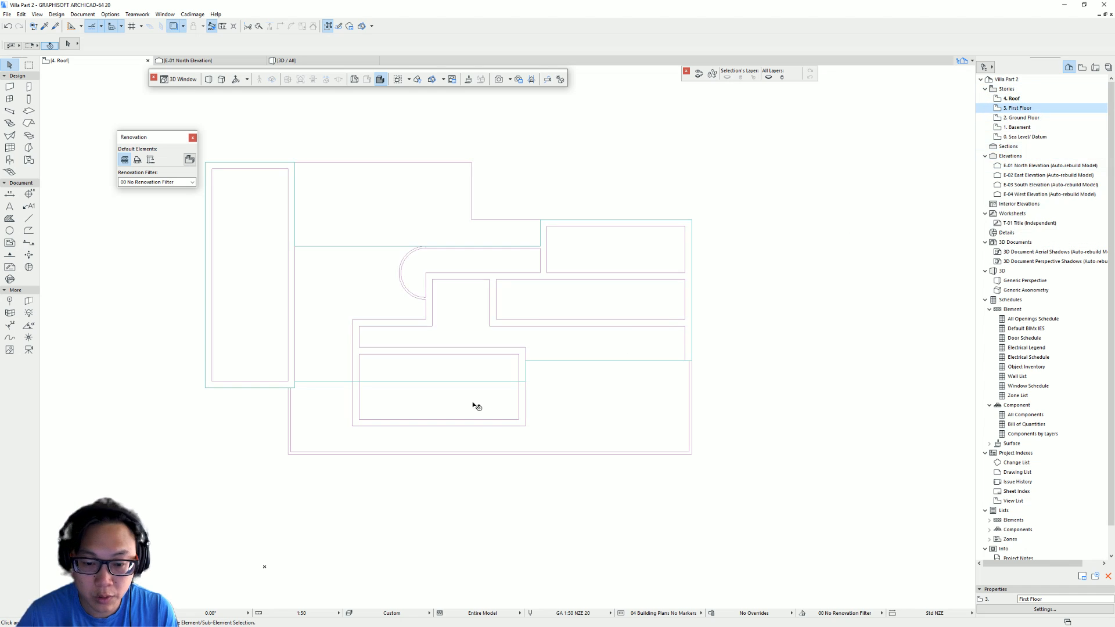
- Extend the roof slab's southern edge with new nodes to cover the lower room, then view the result in 3D
middle_click_drag(417, 393, 483, 375)
left_click(491, 366)
left_click(488, 364)
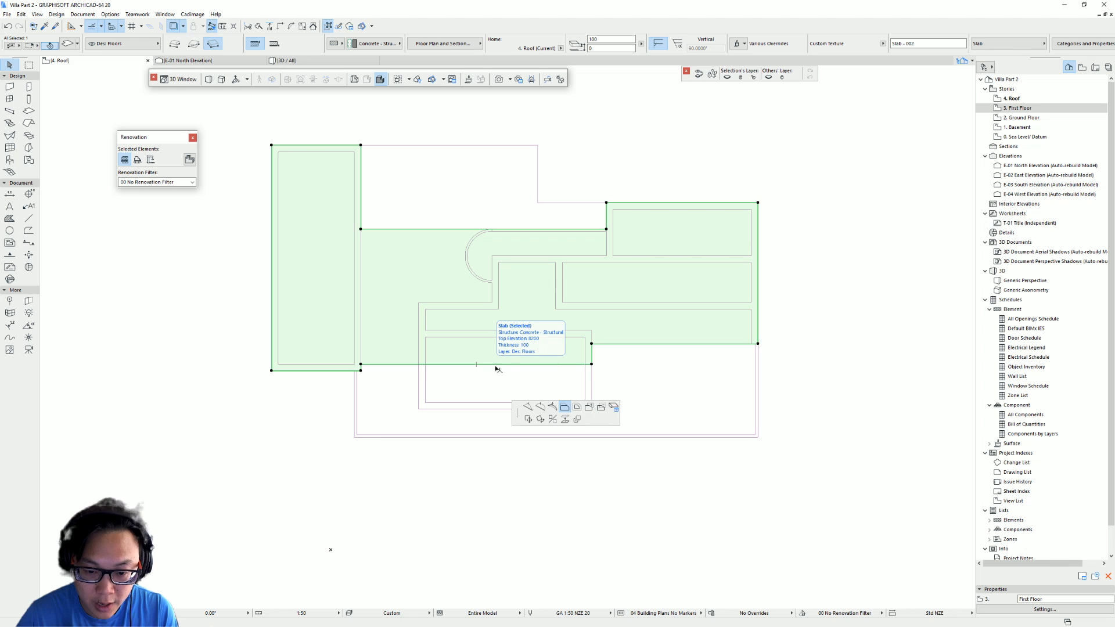
left_click(422, 360)
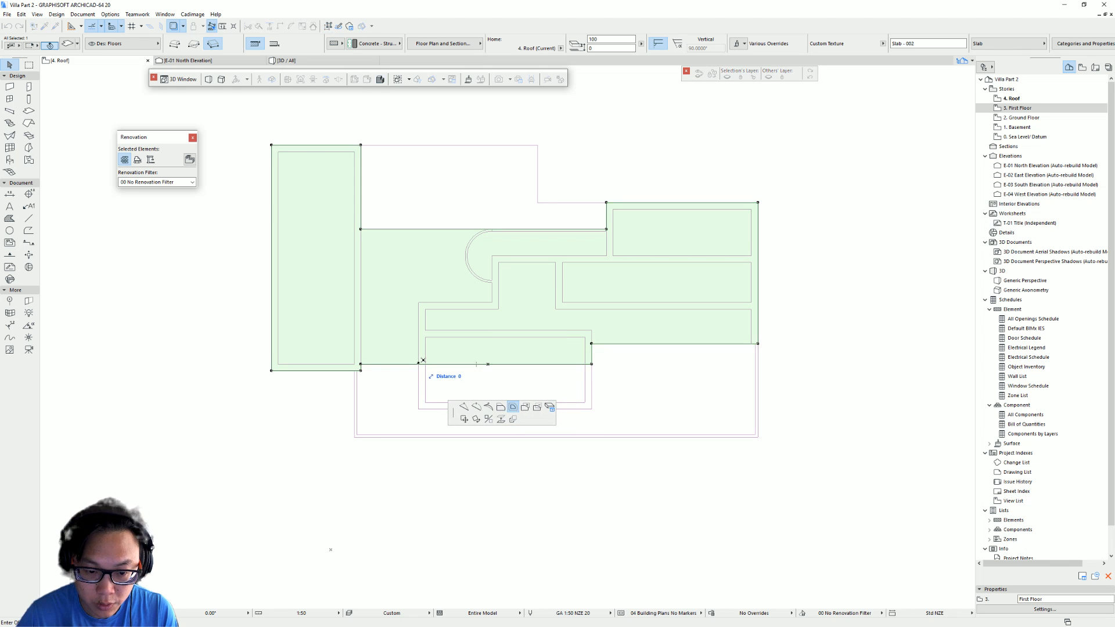
key("Escape")
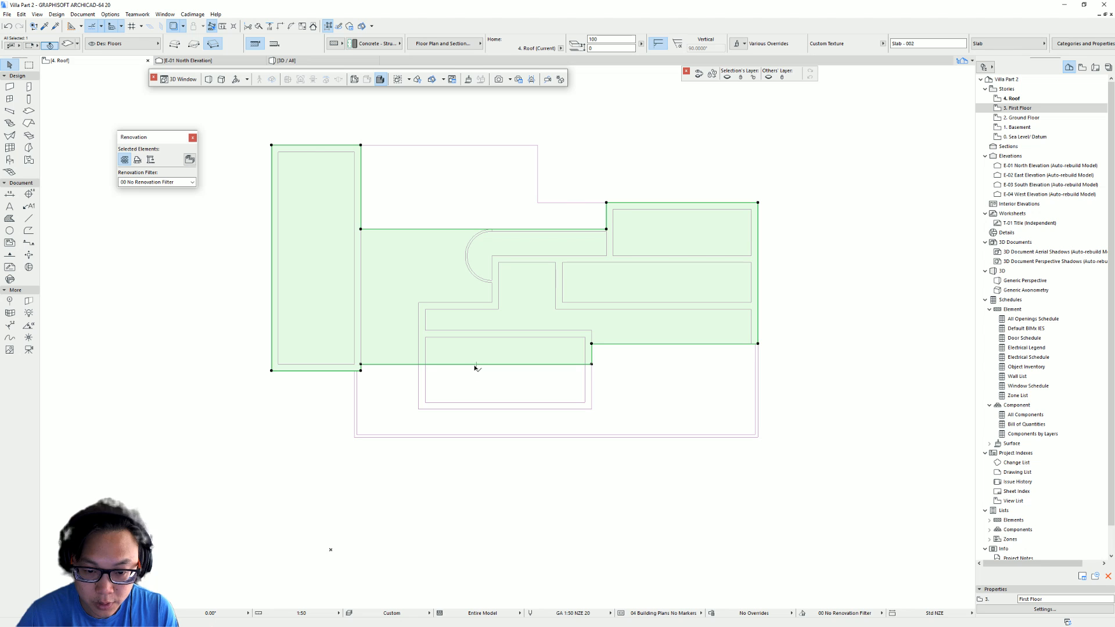
left_click(476, 365)
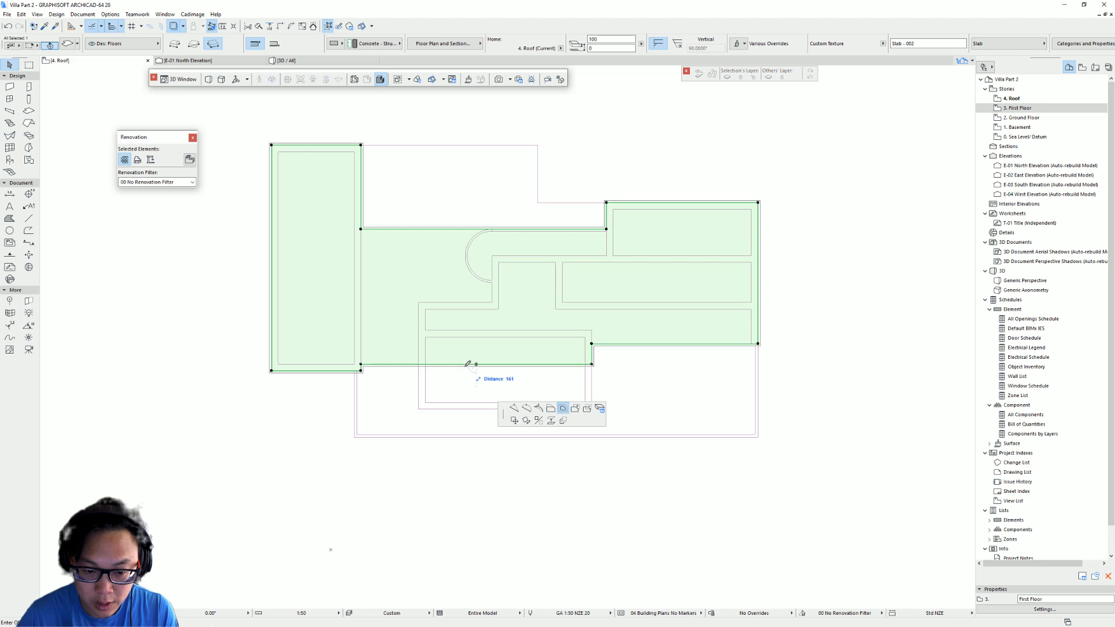
left_click(514, 409)
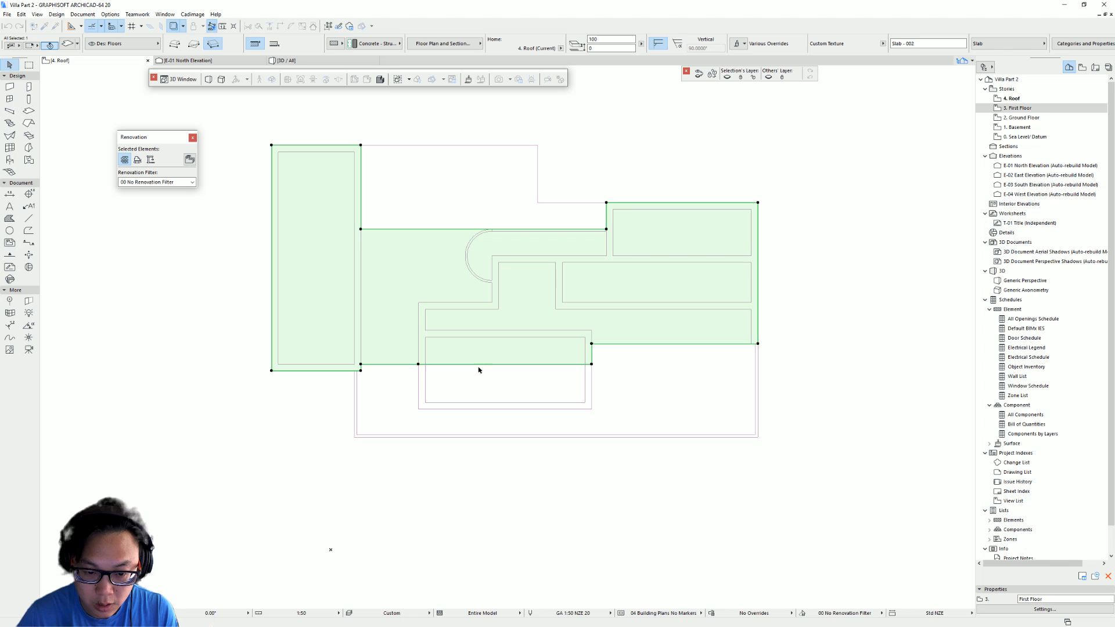
left_click(537, 365)
left_click(614, 407)
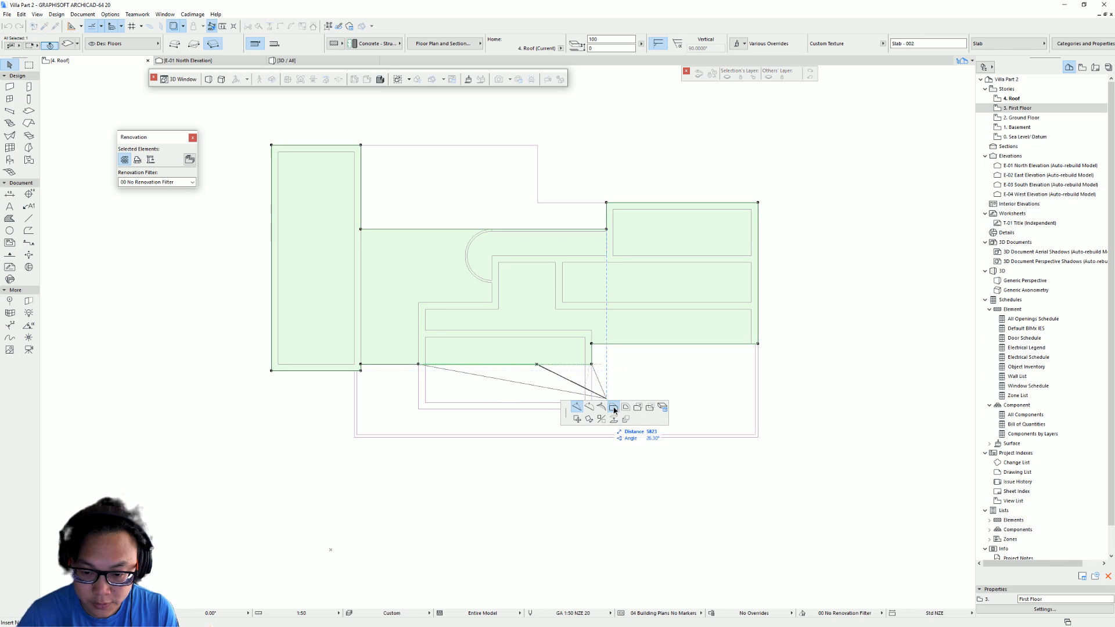
left_click(592, 409)
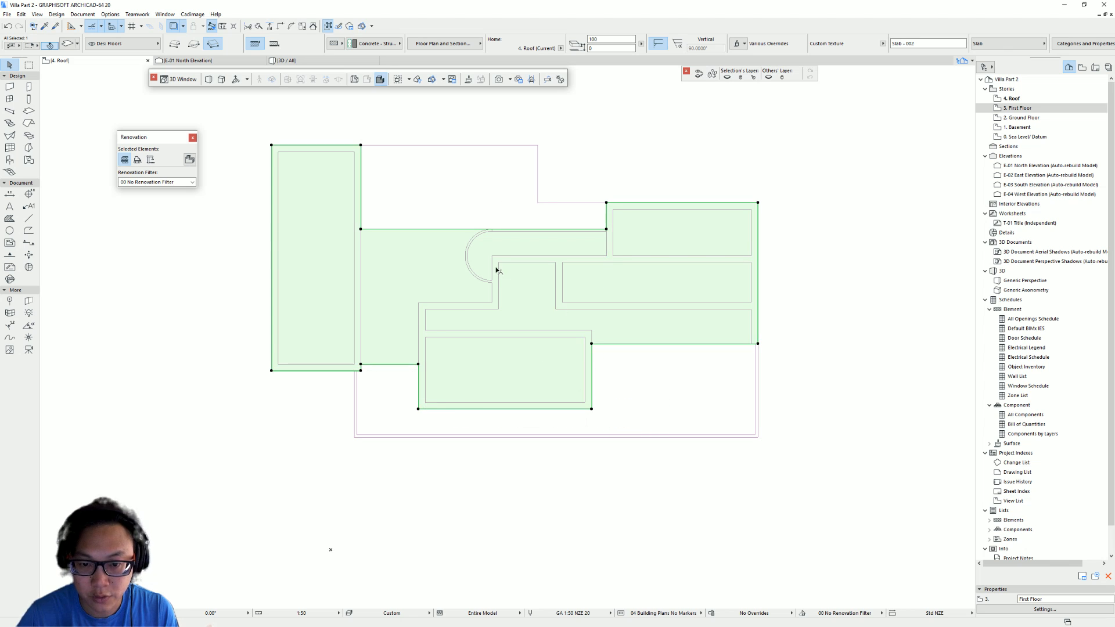
key("Escape")
key("F3")
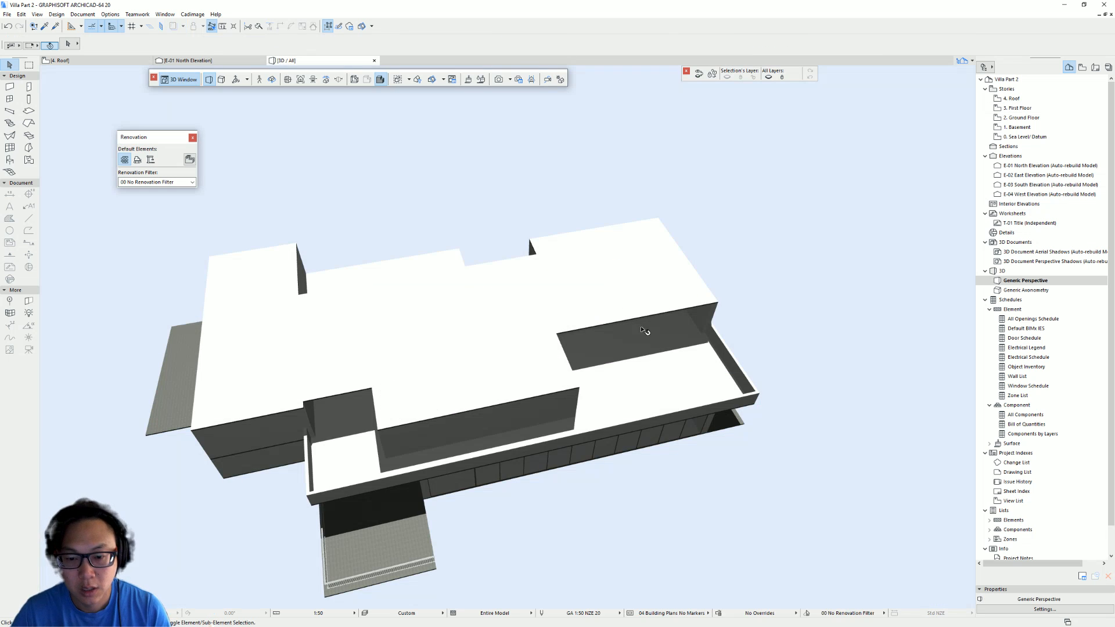
- Go to the Basement story plan showing the pasted Villa Tugendhat drawing sheet
middle_click_drag(645, 330, 681, 448, "shift")
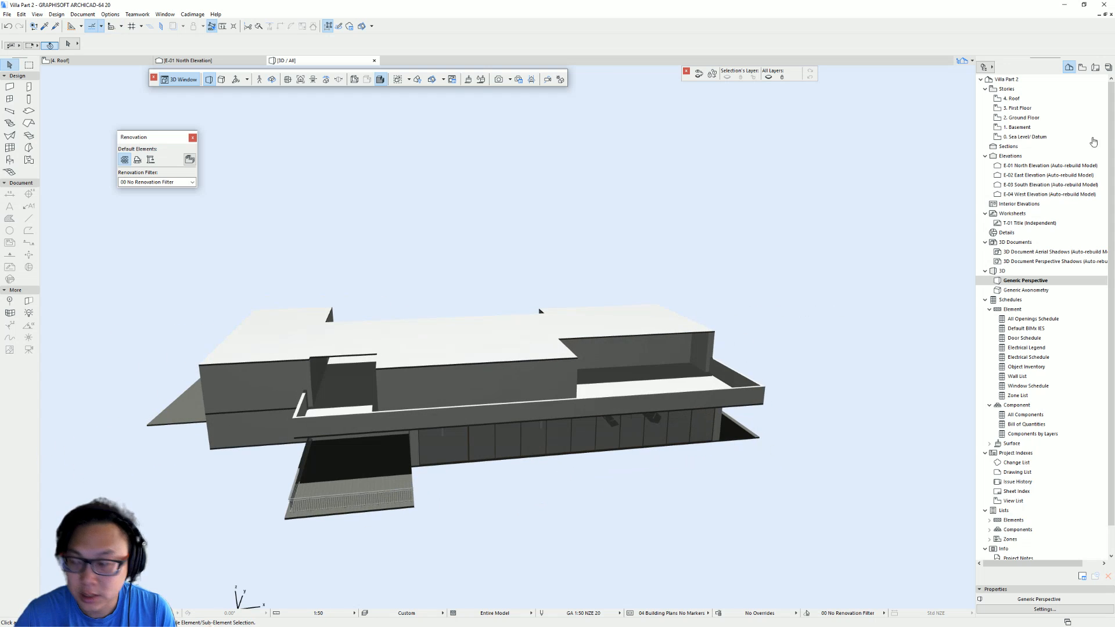
double_click(1020, 108)
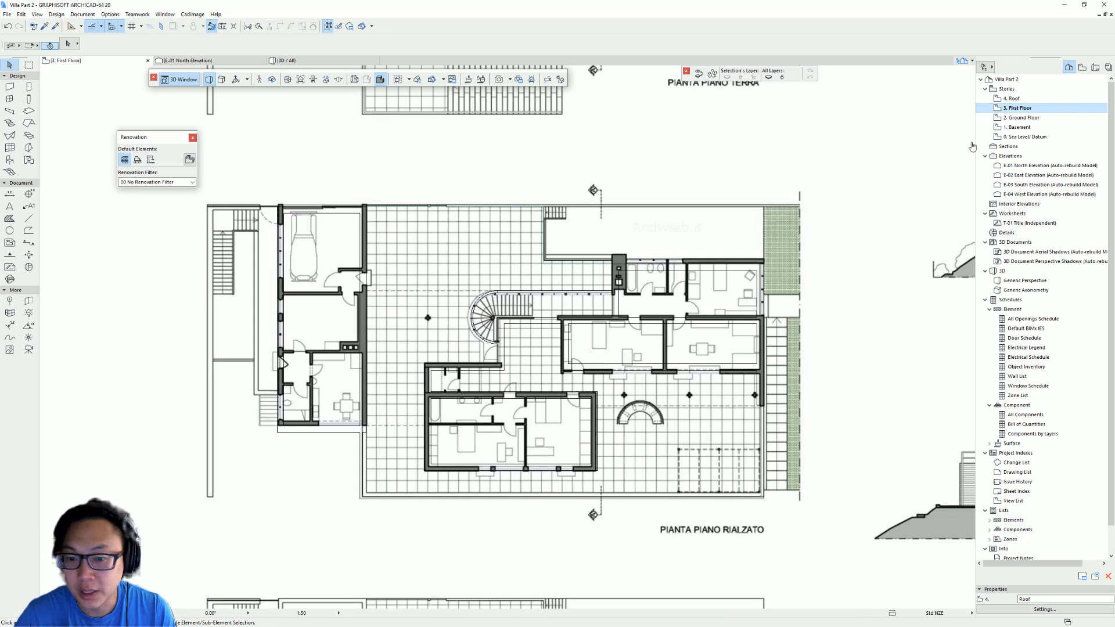
scroll(575, 157, "down", 5)
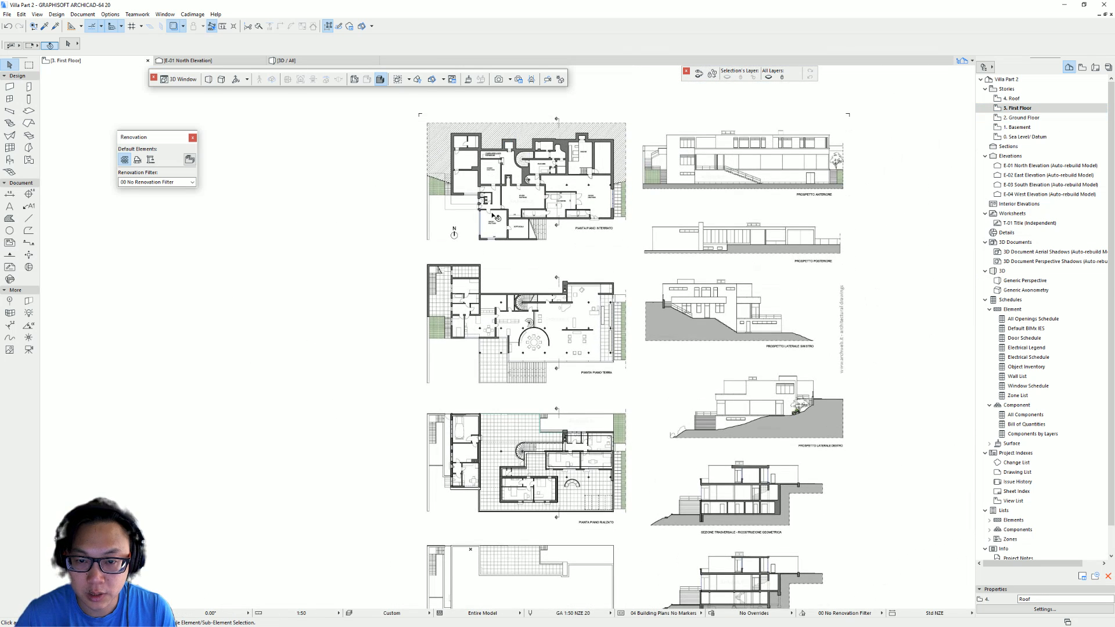
scroll(542, 187, "down", 3)
left_click(592, 218)
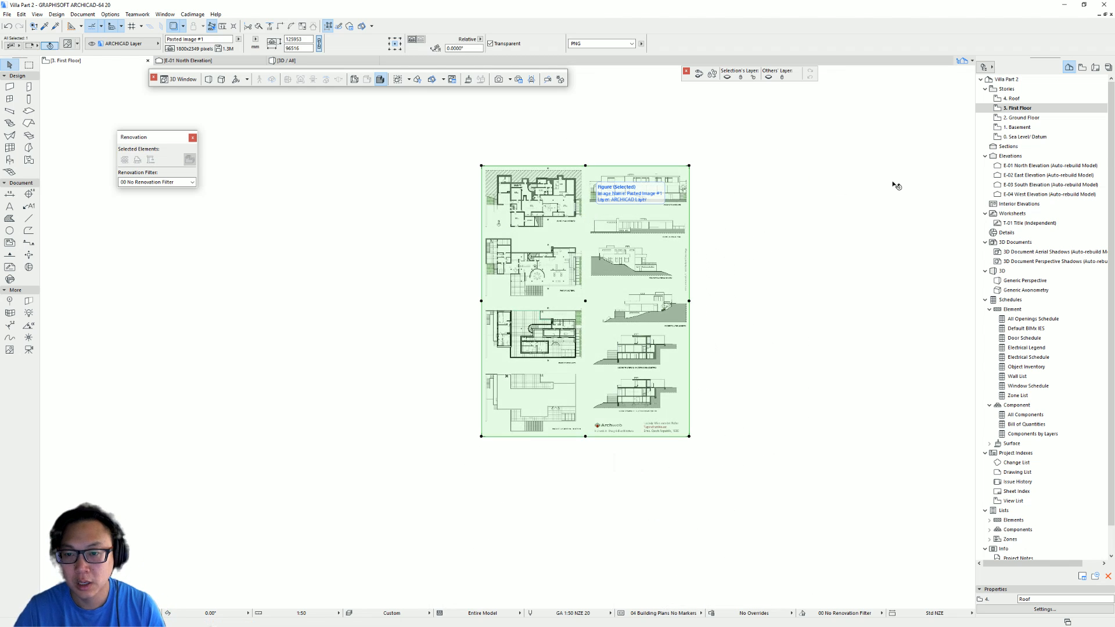
key("ctrl+Down")
key("ctrl+Down")
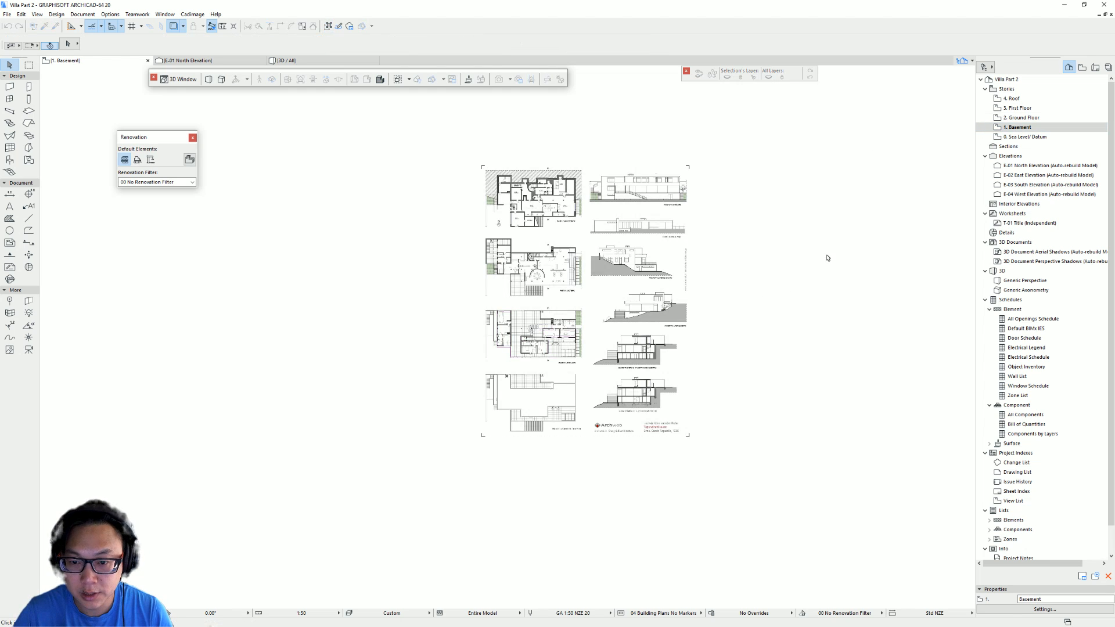
scroll(525, 232, "up", 5)
scroll(557, 180, "down", 1)
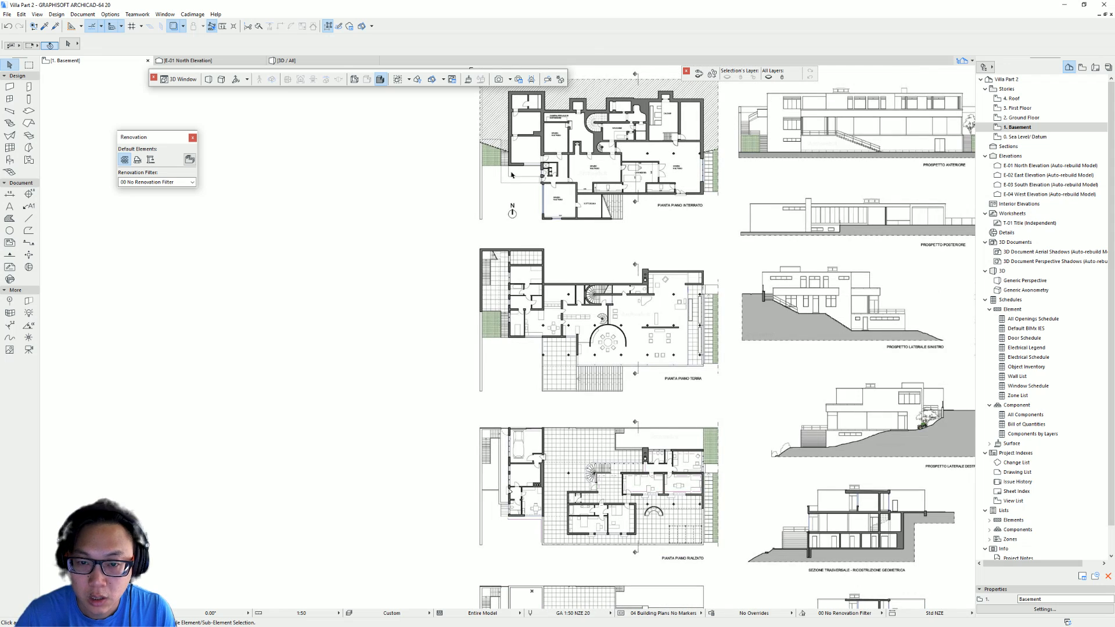
- Move the pasted drawing sheet so the PIANTA PIANO INTERRATO basement plan lies beside the traced outlines
left_click(510, 171)
left_click_drag(508, 167, 510, 521)
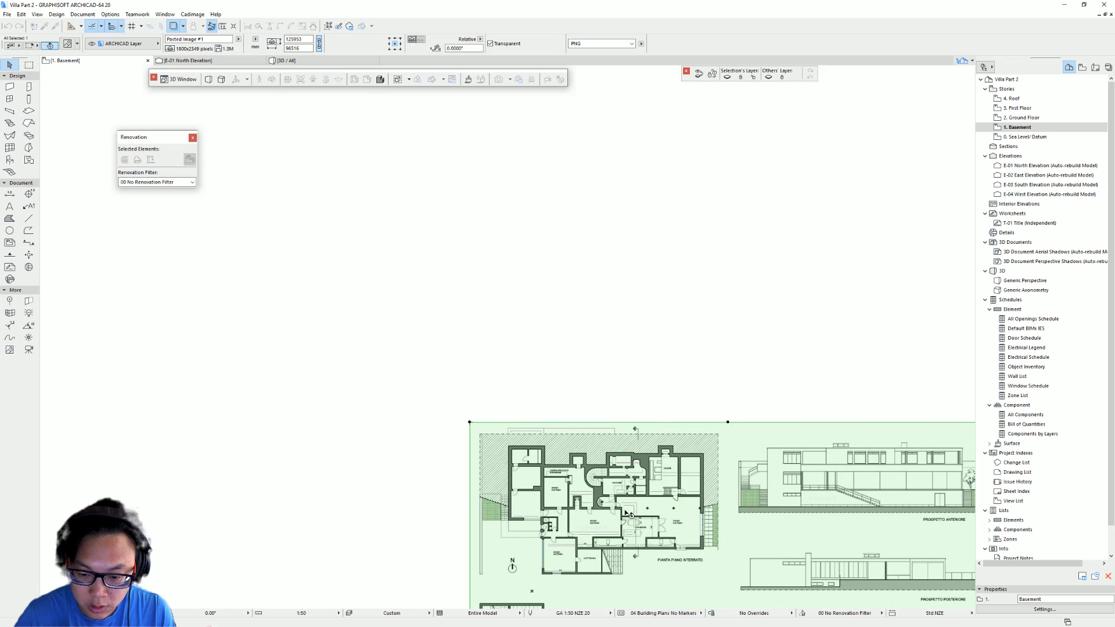
scroll(488, 343, "up", 5)
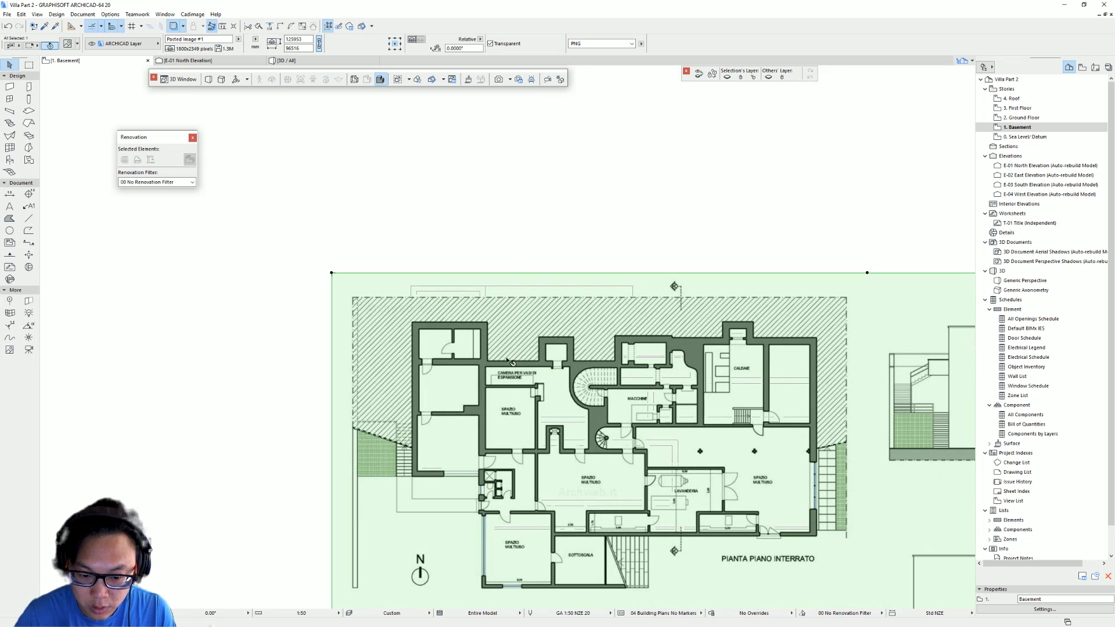
left_click_drag(492, 327, 486, 287)
middle_click_drag(649, 392, 405, 305)
scroll(569, 325, "down", 4)
left_click_drag(398, 312, 677, 311)
scroll(505, 329, "up", 2)
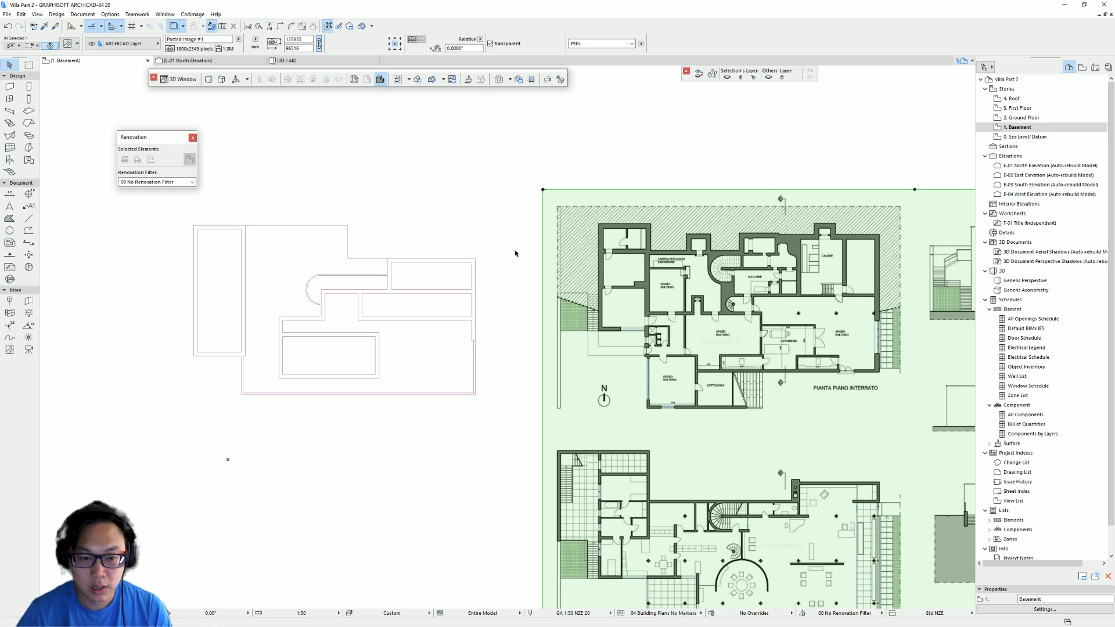
middle_click_drag(440, 299, 512, 228)
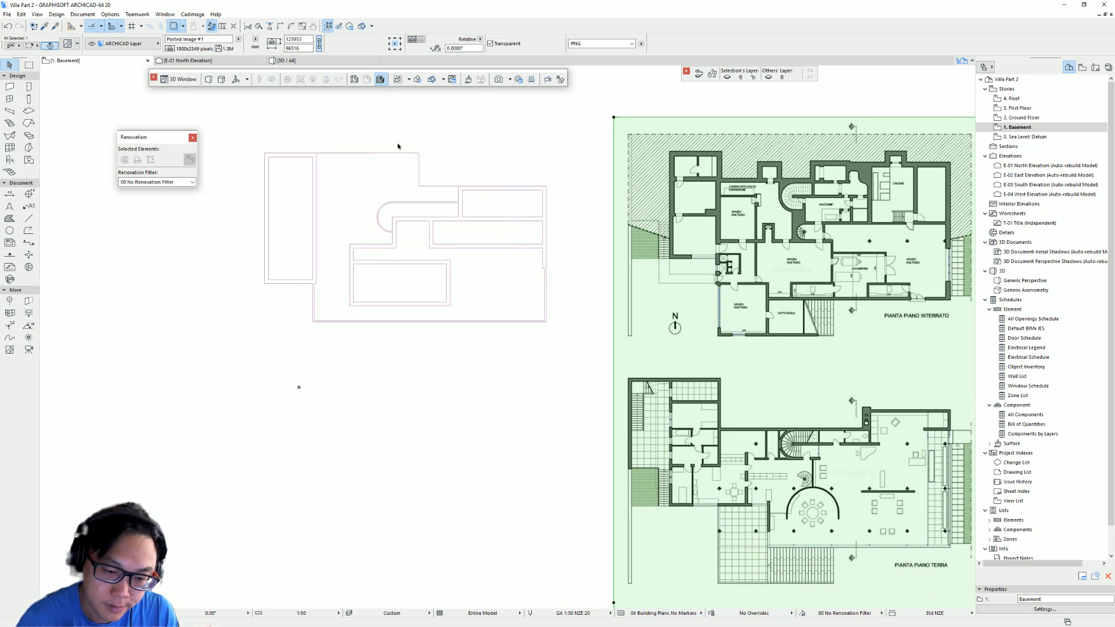
middle_click_drag(445, 225, 449, 282)
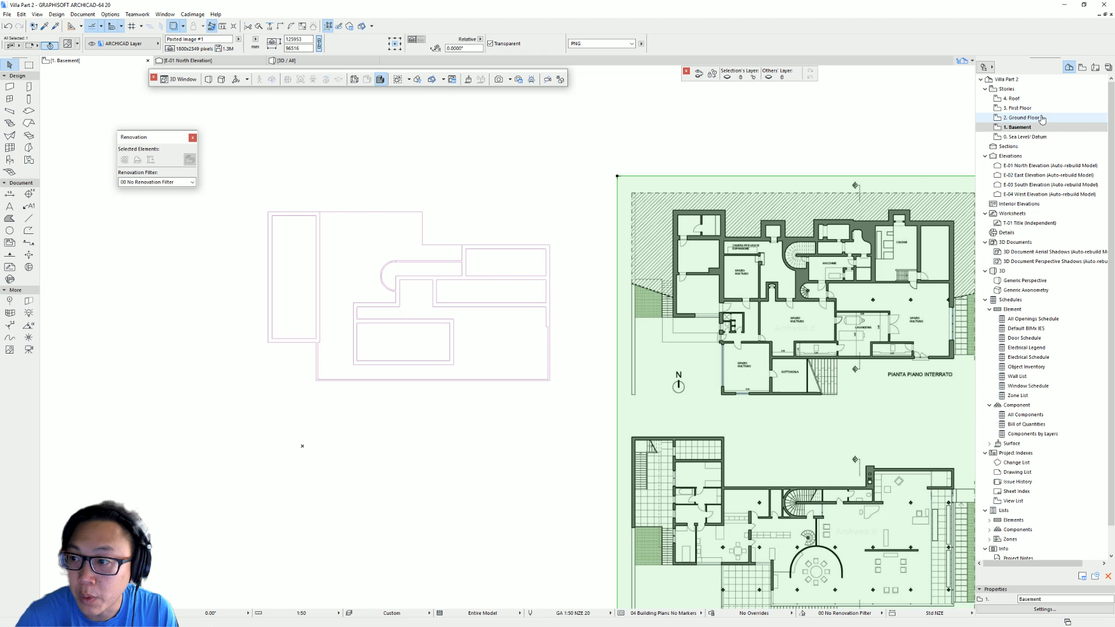
- Show the Ground Floor as the trace reference on the Basement story
key("Up")
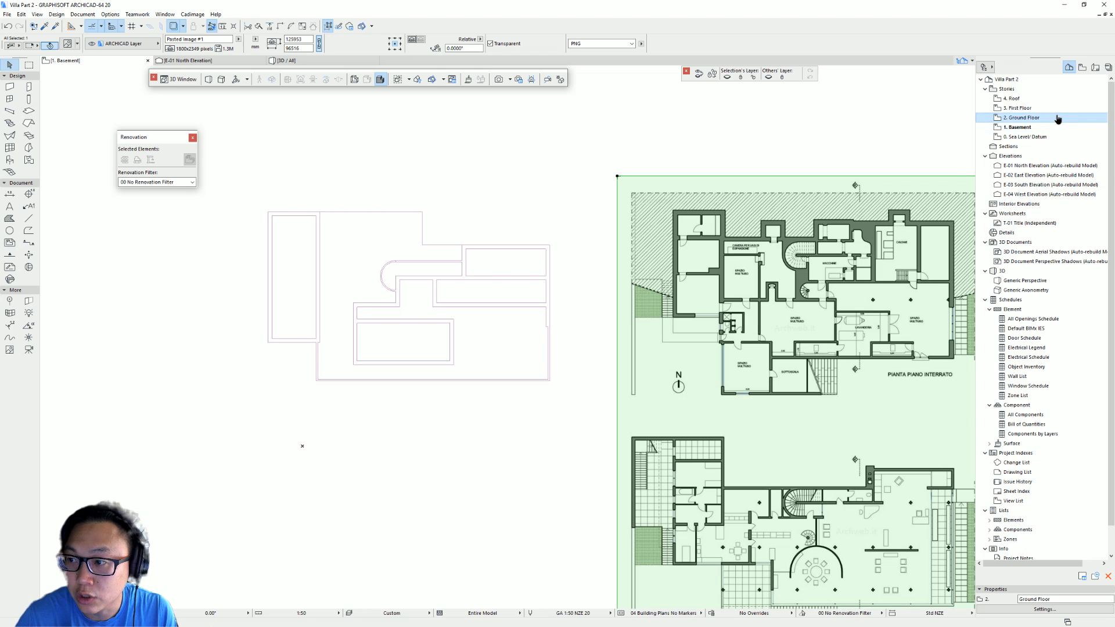
right_click(1058, 119)
left_click(1068, 169)
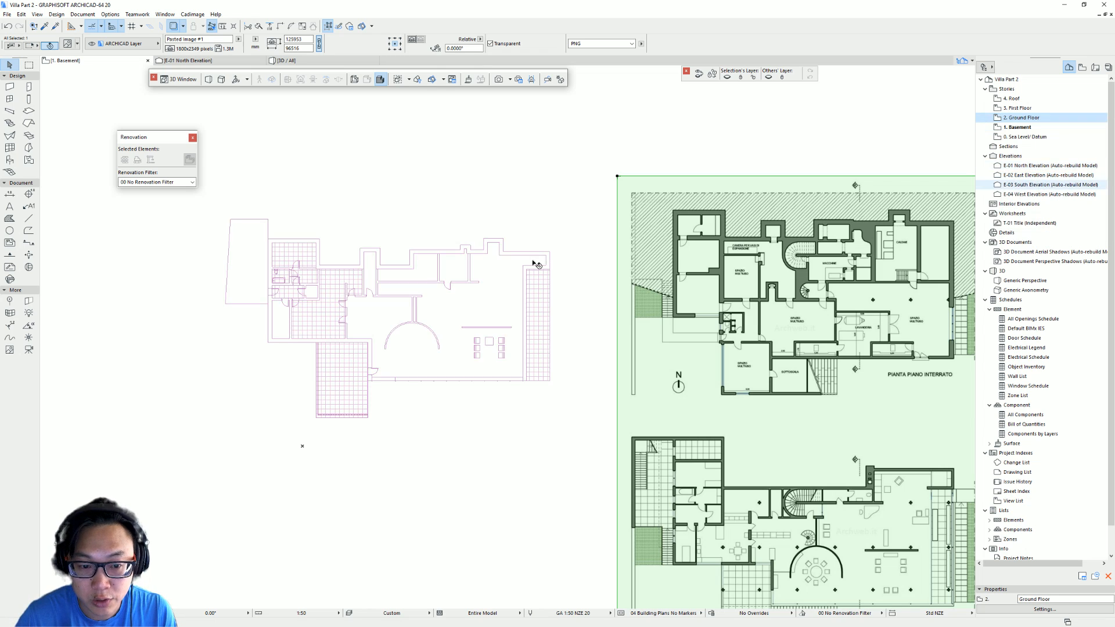
- Move the drawing sheet so the basement plan aligns with the Ground Floor trace
left_click(675, 216)
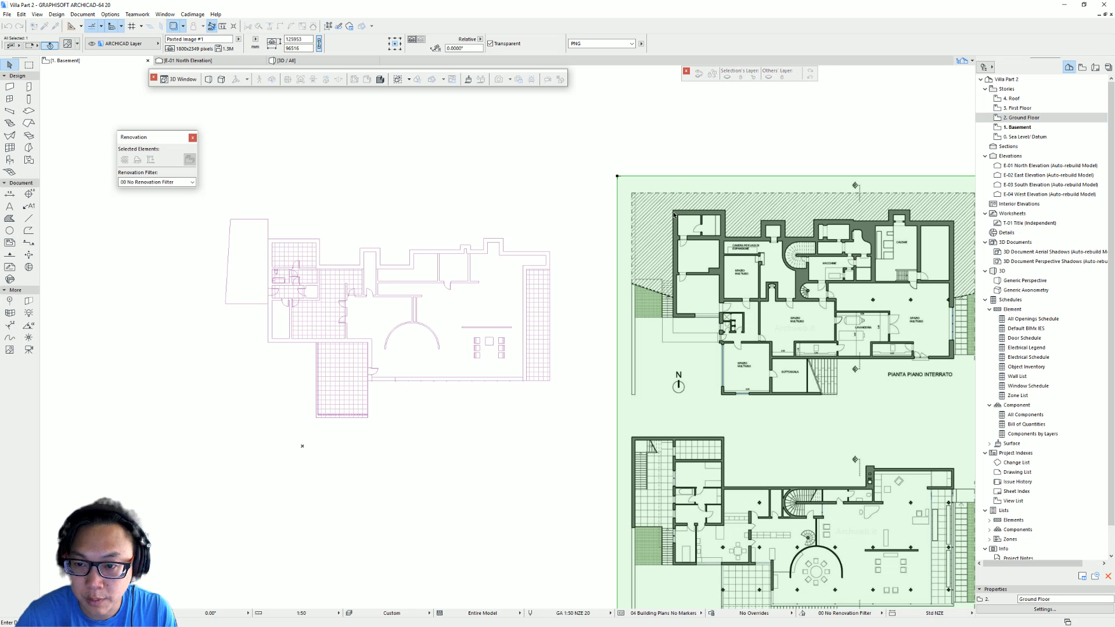
left_click(277, 241)
scroll(377, 380, "up", 4)
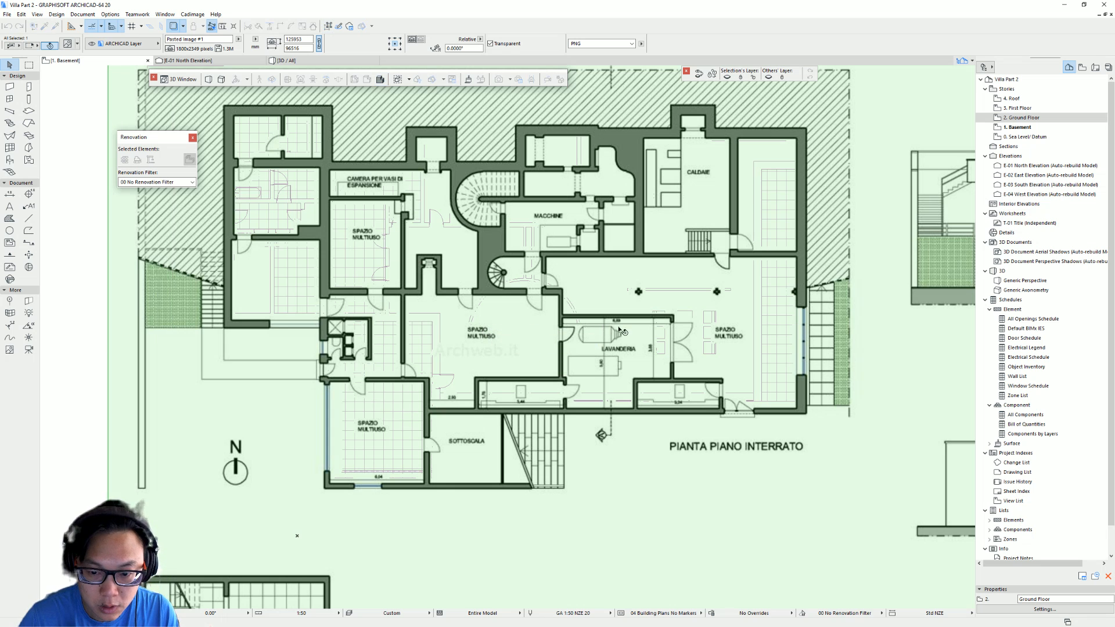
key("Escape")
scroll(543, 282, "down", 3)
middle_click_drag(543, 282, 408, 314)
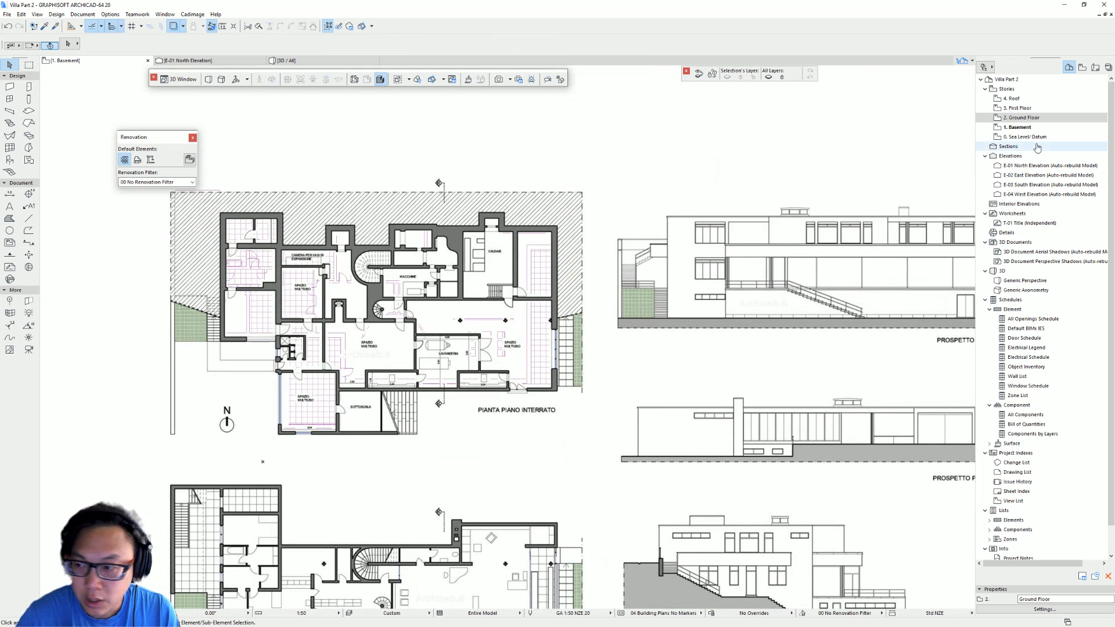
- Copy the Ground Floor slab and place it on the Basement story
double_click(1032, 118)
left_click(599, 251)
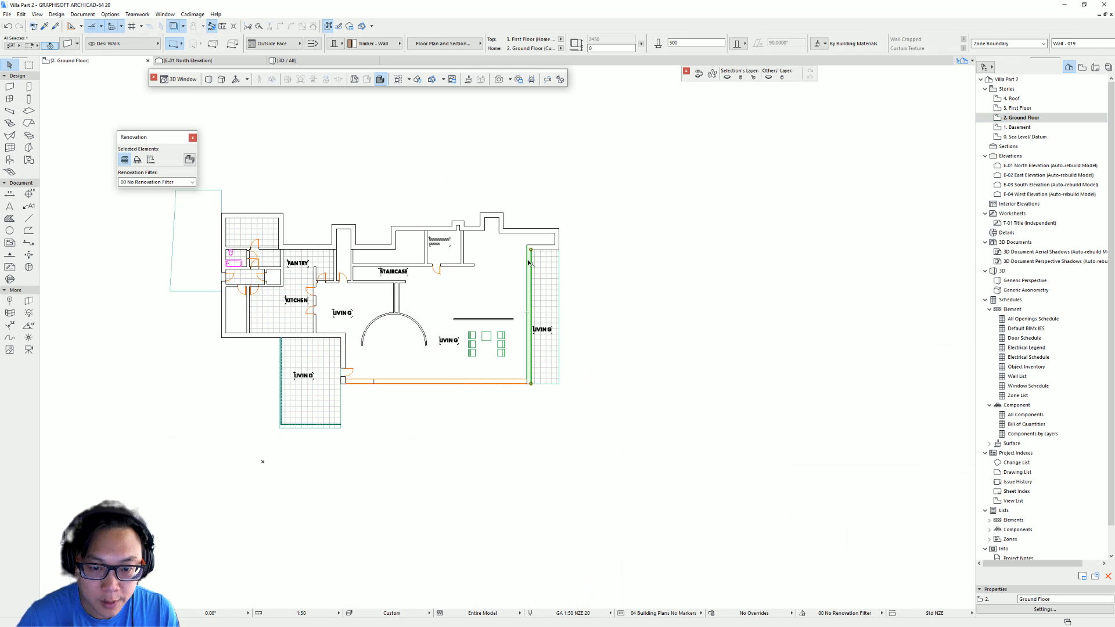
middle_click_drag(600, 251, 608, 252)
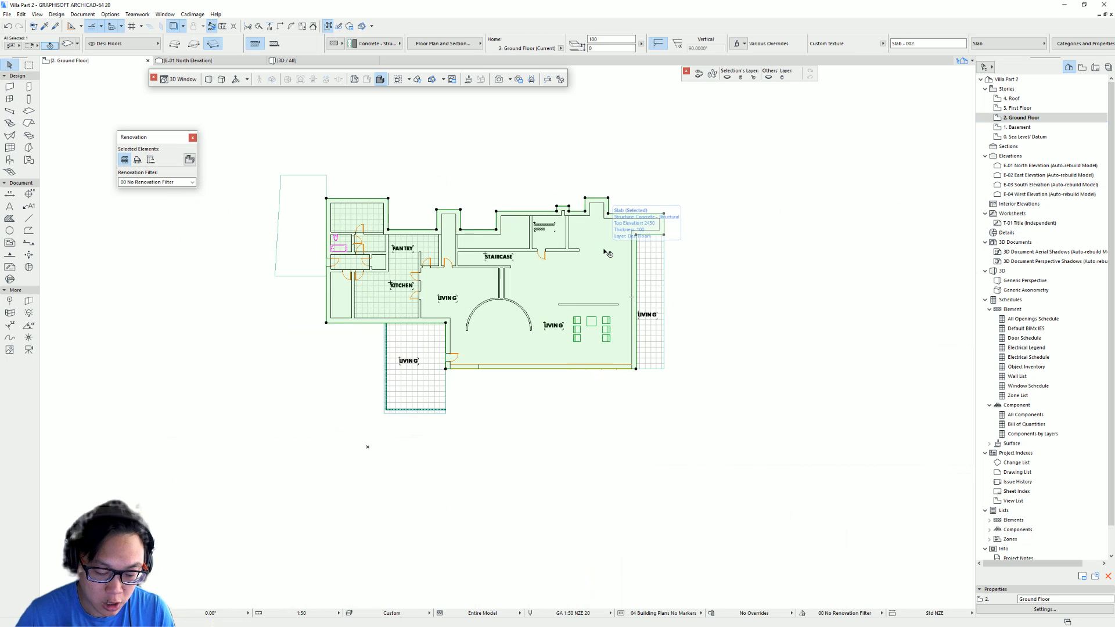
double_click(1020, 127)
scroll(656, 282, "down", 5)
middle_click_drag(651, 284, 626, 278)
scroll(626, 278, "up", 5)
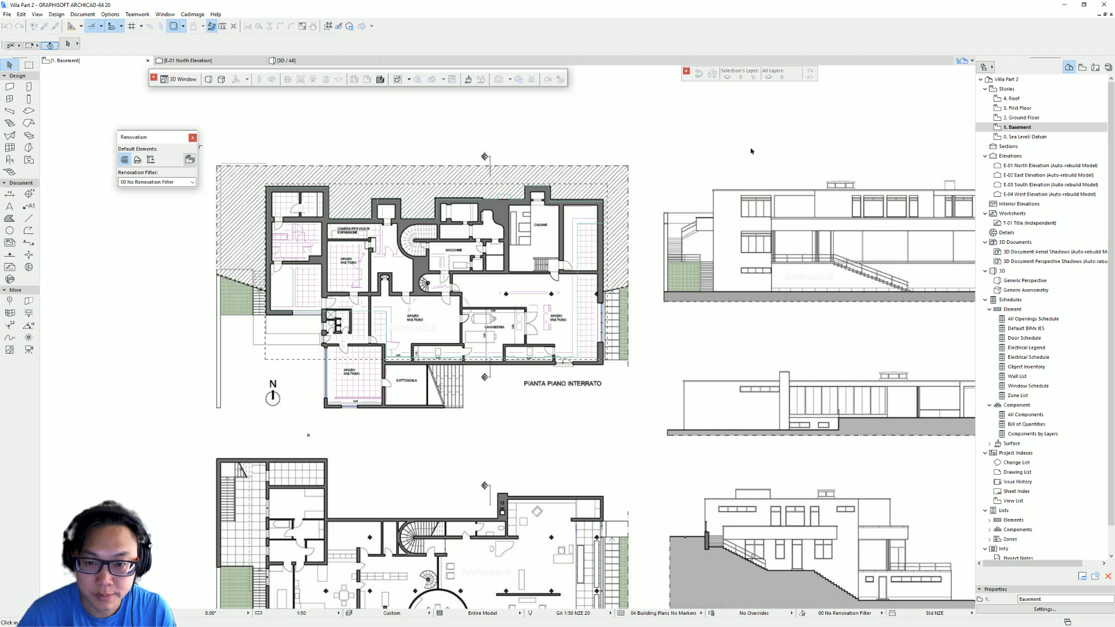
scroll(425, 284, "up", 2)
middle_click_drag(426, 285, 475, 266)
left_click(531, 175)
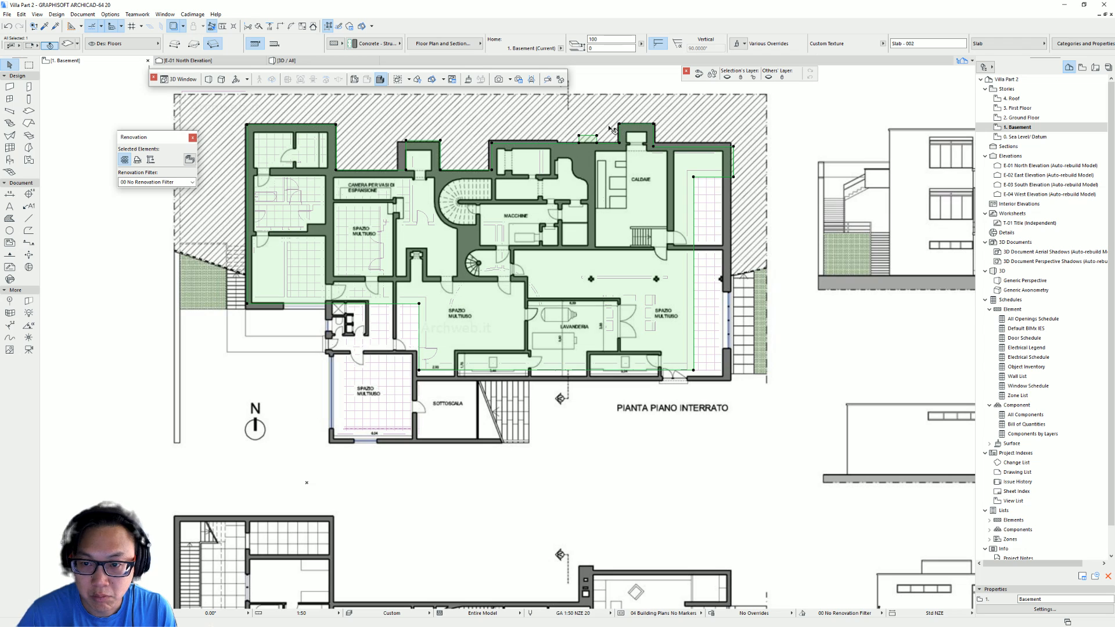
- Reshape the slab's south-eastern corner to follow the basement plan's outer wall
left_click(709, 177)
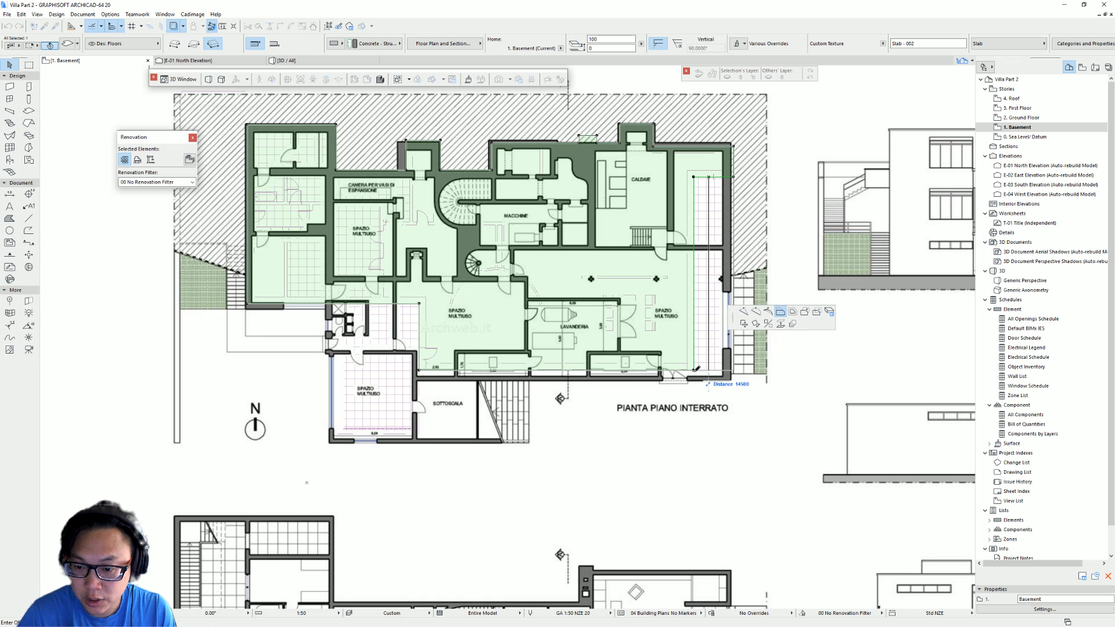
left_click(695, 370)
left_click(694, 370)
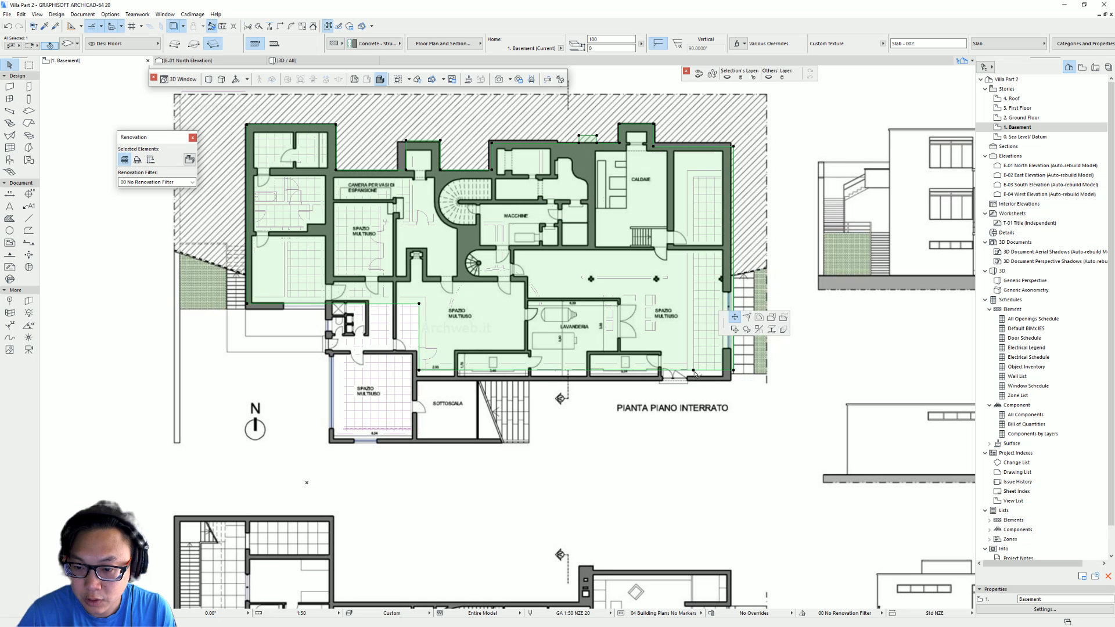
left_click(735, 370)
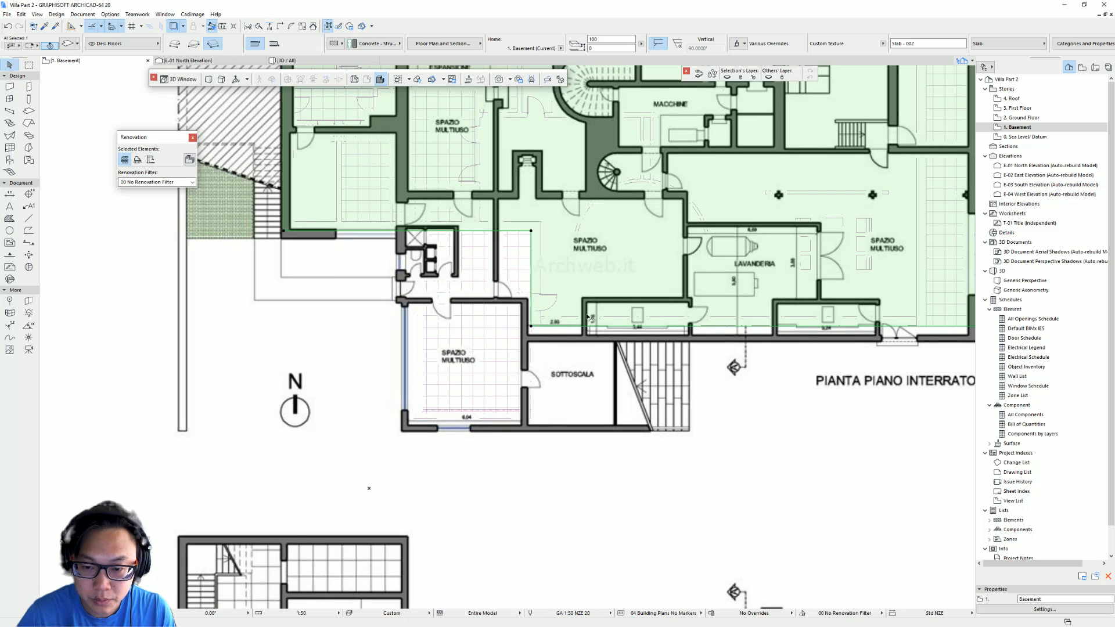
- Add nodes to the slab's edge and extend it south to cover the SPAZIO MULTIUSO room
left_click(445, 232)
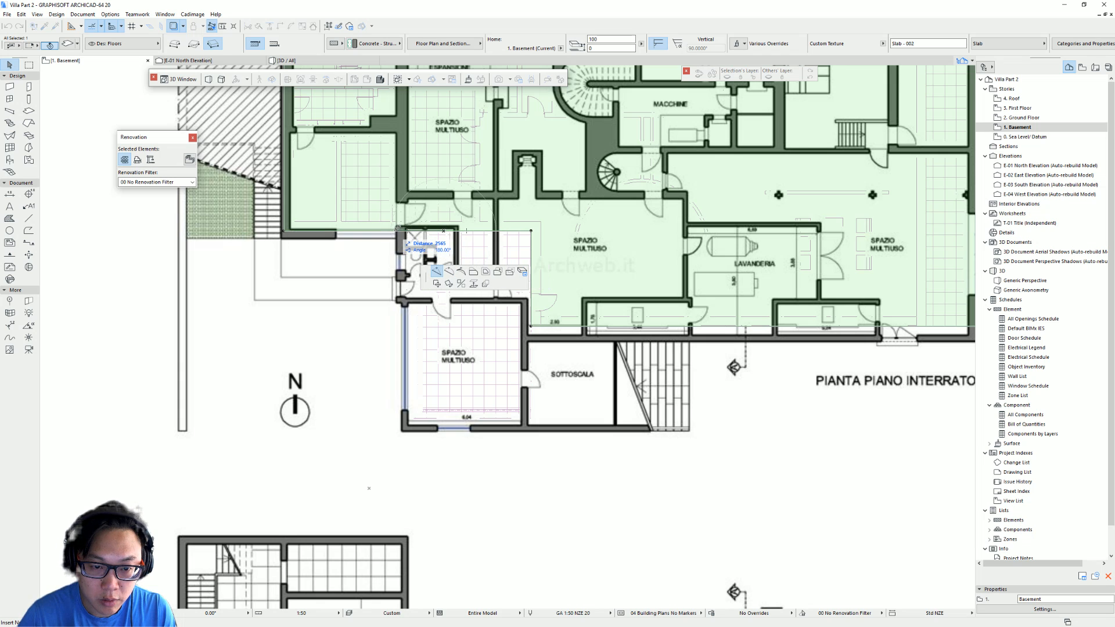
left_click(397, 228)
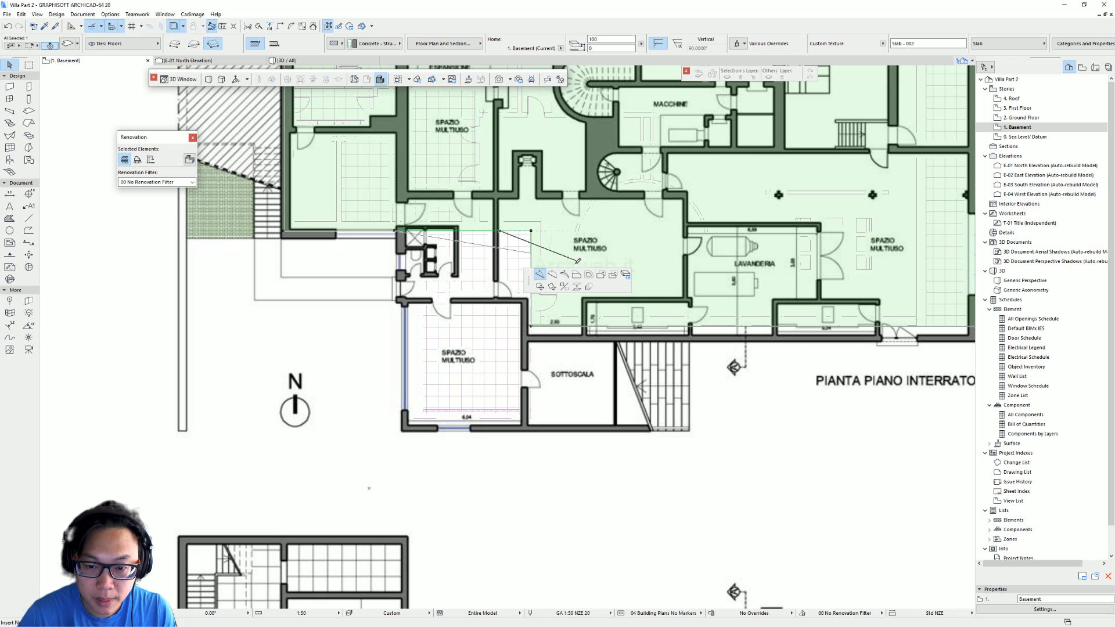
left_click(500, 231)
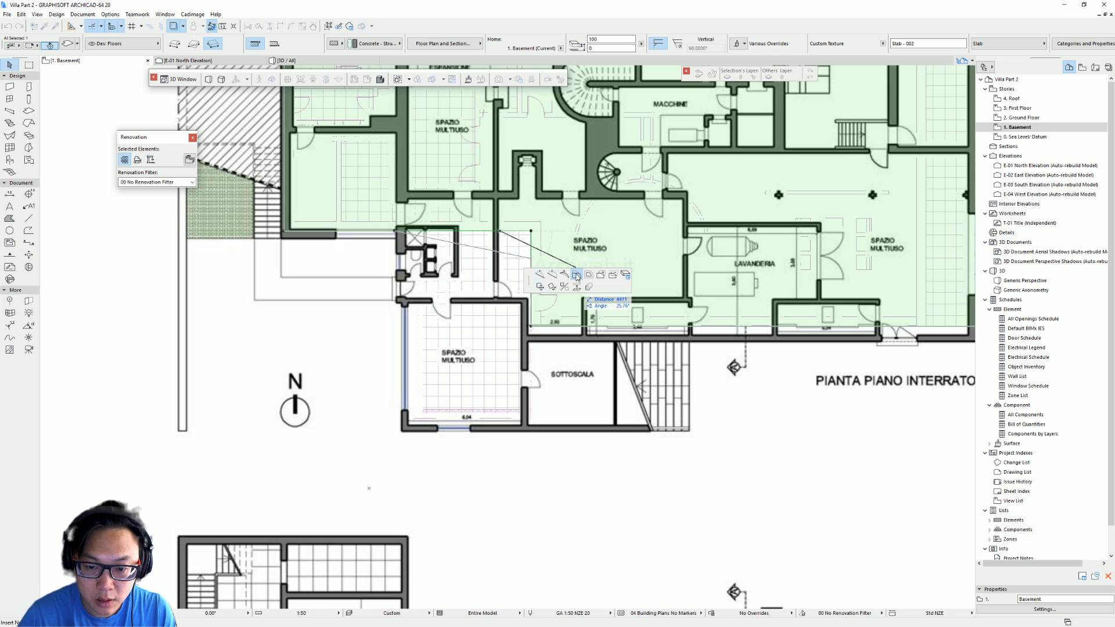
left_click(395, 433)
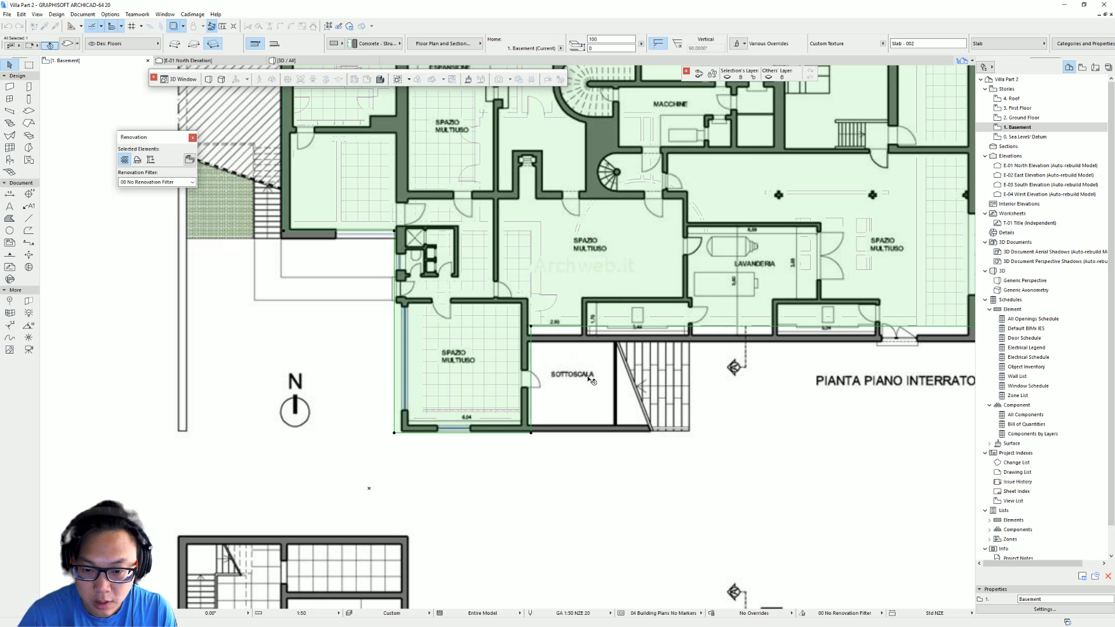
left_click(531, 344)
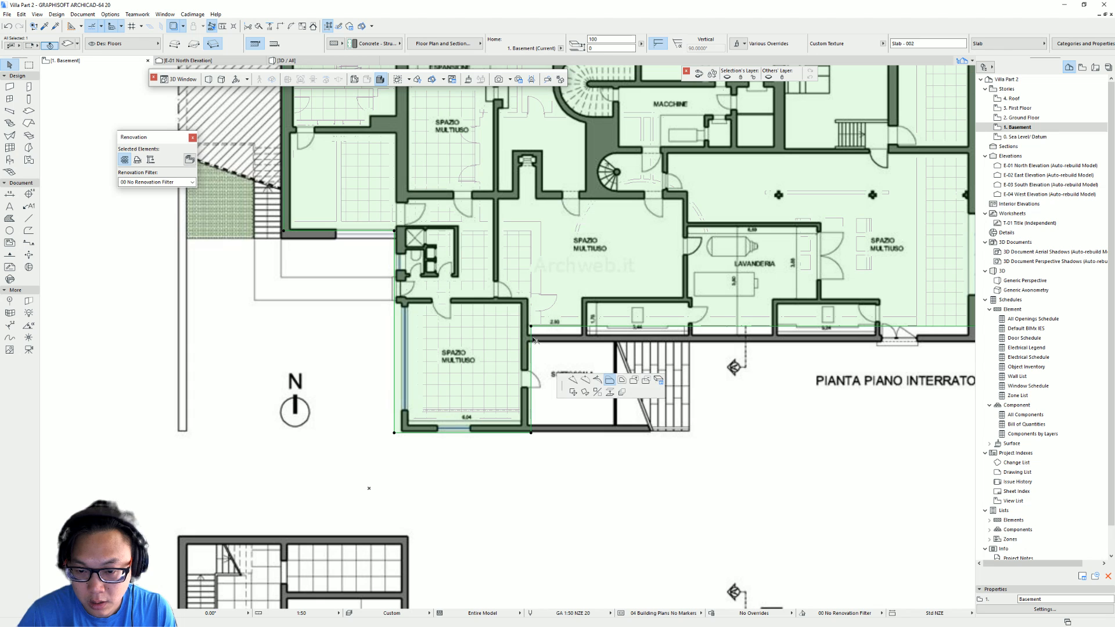
left_click(691, 323)
middle_click_drag(709, 351, 601, 345)
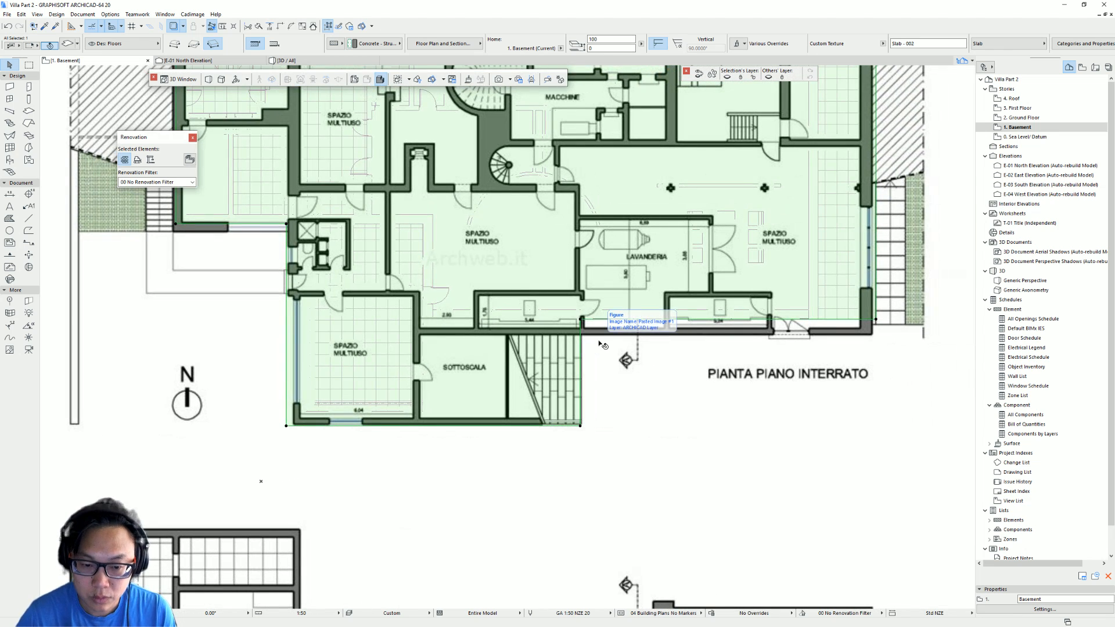
key("ctrl+z")
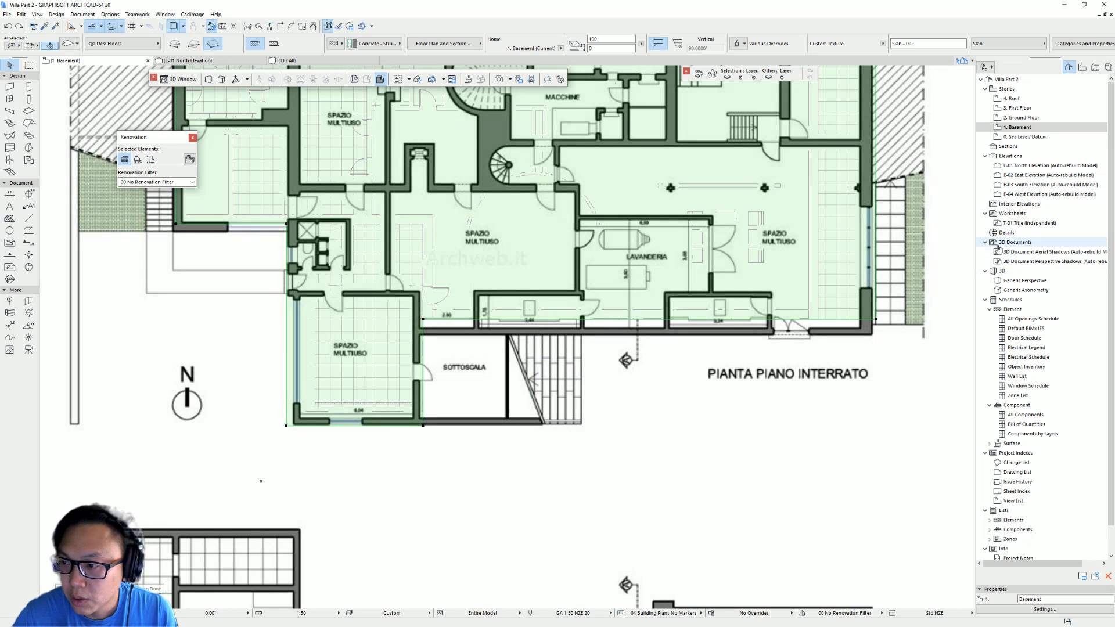
- Offset the slab's western edge along the extended room to the traced wall line
scroll(499, 298, "down", 8)
left_click(534, 367)
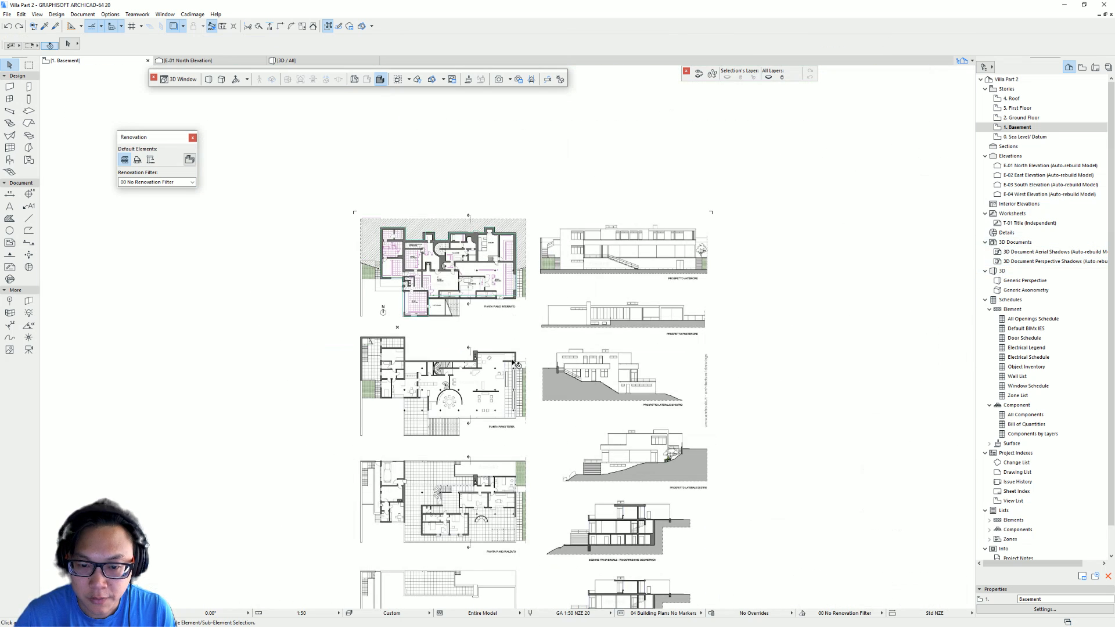
left_click_drag(533, 366, 705, 351)
left_click(442, 303)
scroll(423, 293, "up", 13)
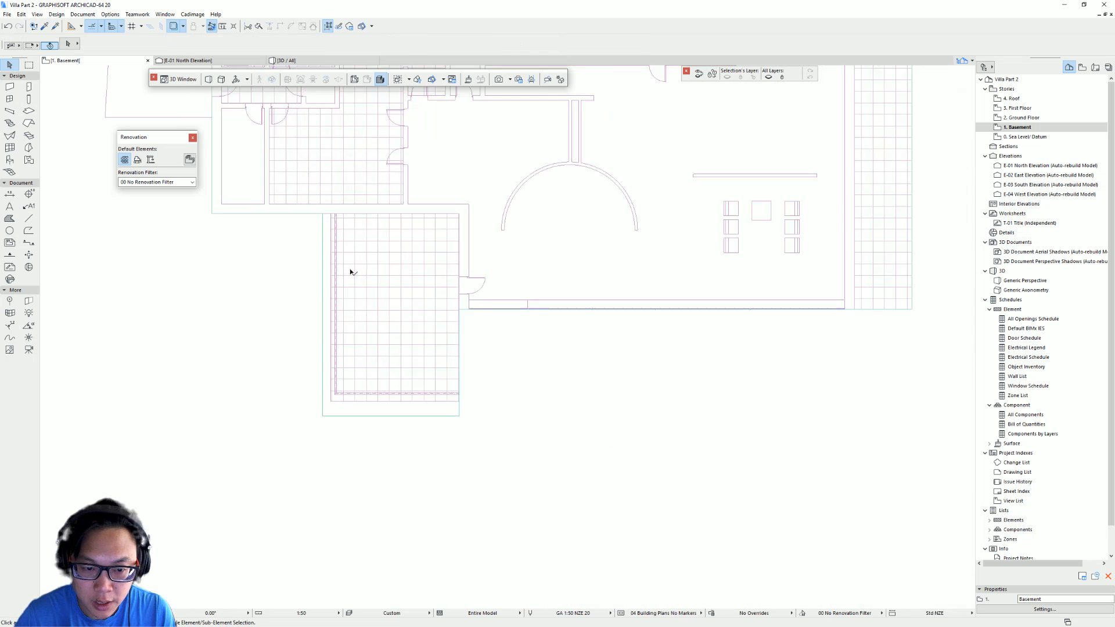
middle_click_drag(320, 211, 356, 222)
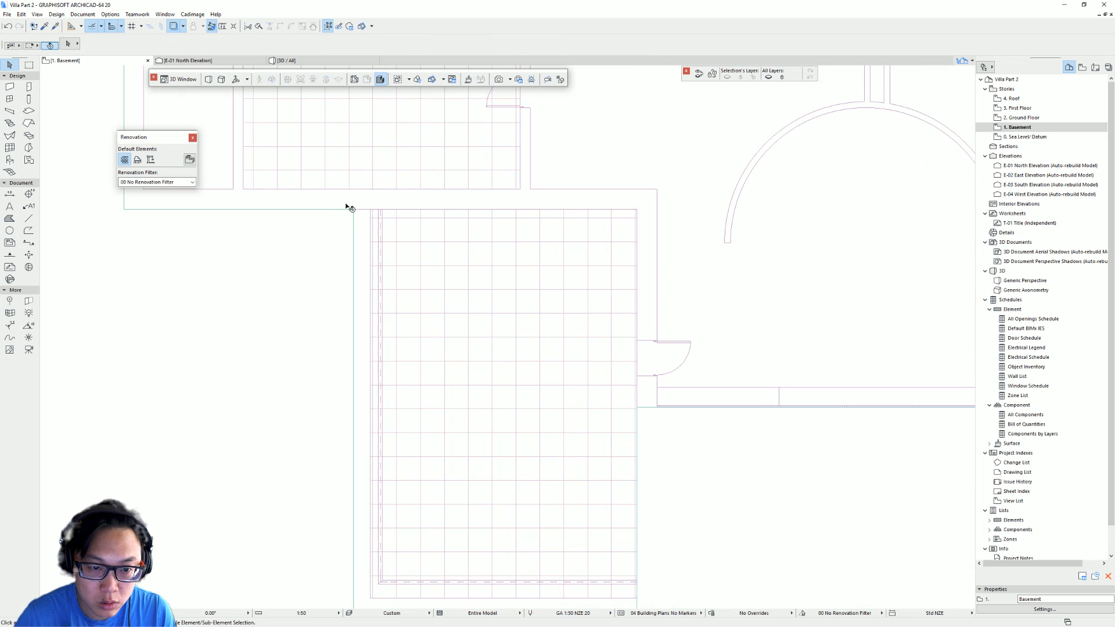
left_click(356, 221)
left_click(356, 221)
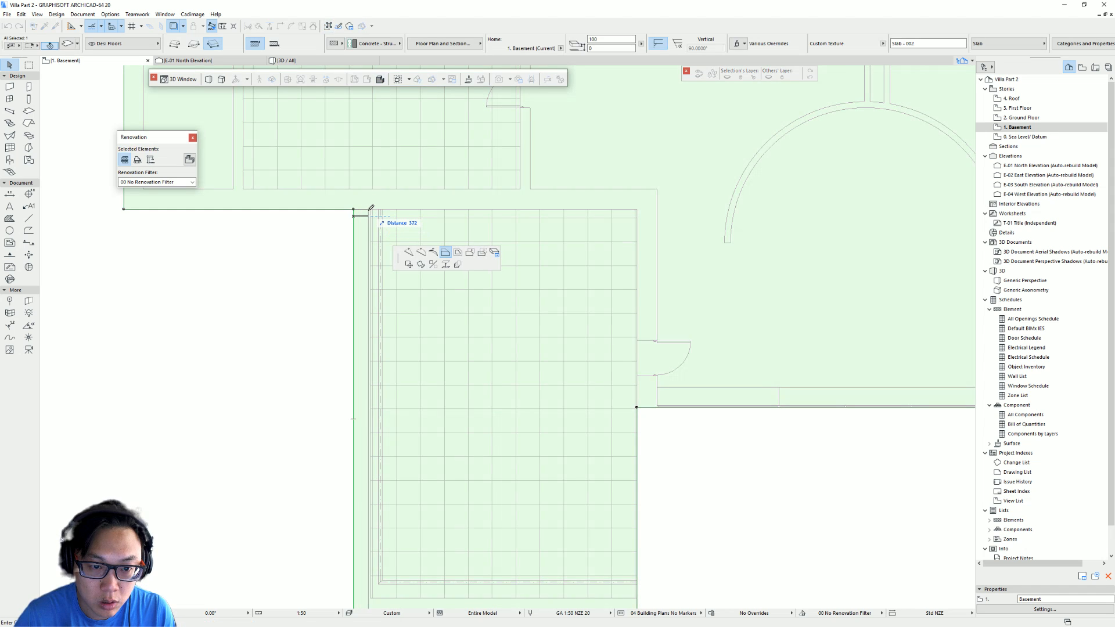
left_click(373, 207)
scroll(460, 232, "down", 3)
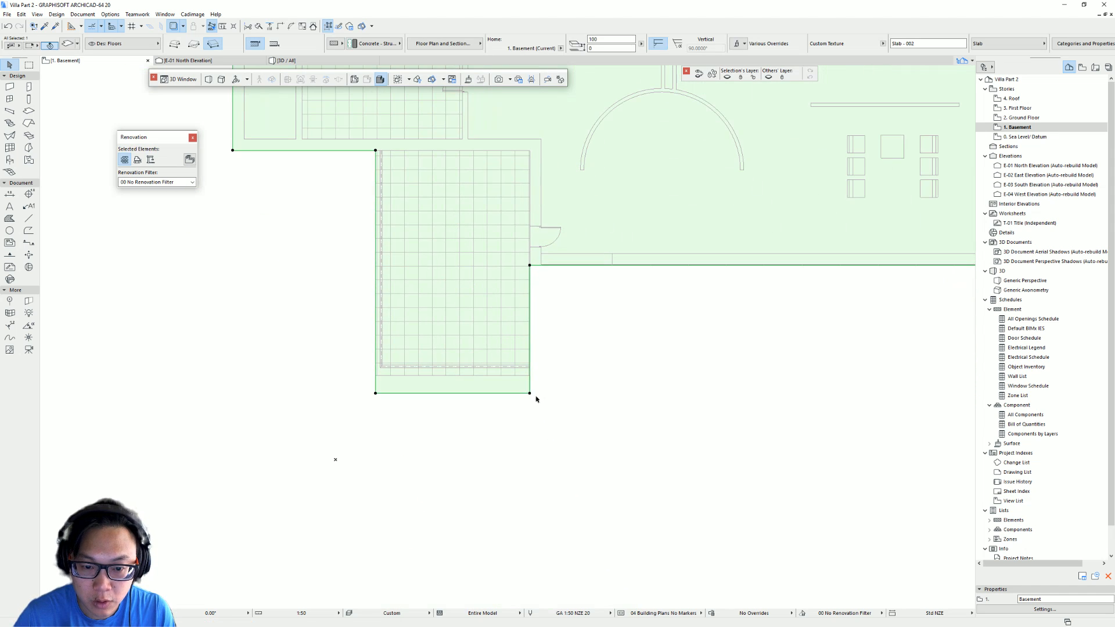
- Move the slab's southern edge up to align with the basement plan's wall line
left_click(526, 394)
left_click(529, 375)
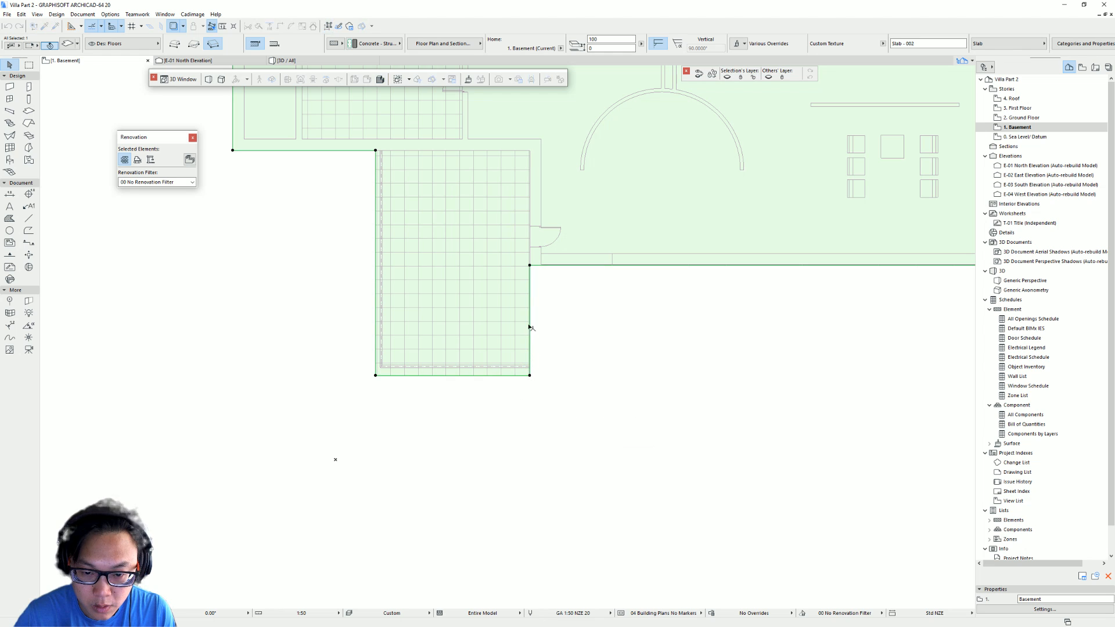
left_click(529, 317)
left_click(575, 307)
left_click(541, 266)
scroll(528, 266, "up", 5)
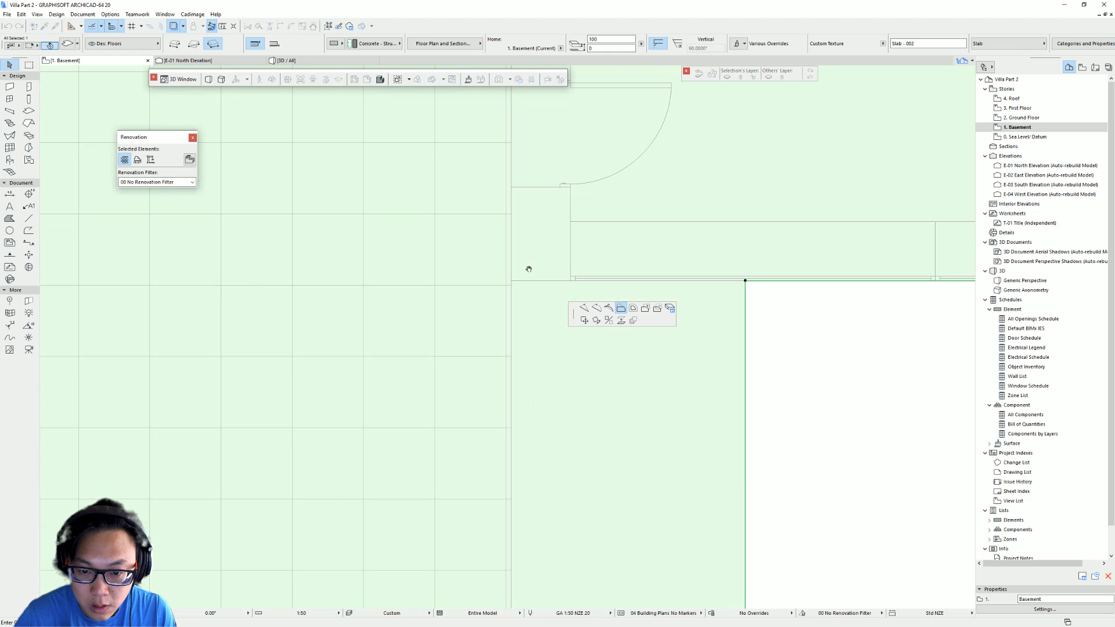
left_click(513, 279)
scroll(668, 278, "up", 3)
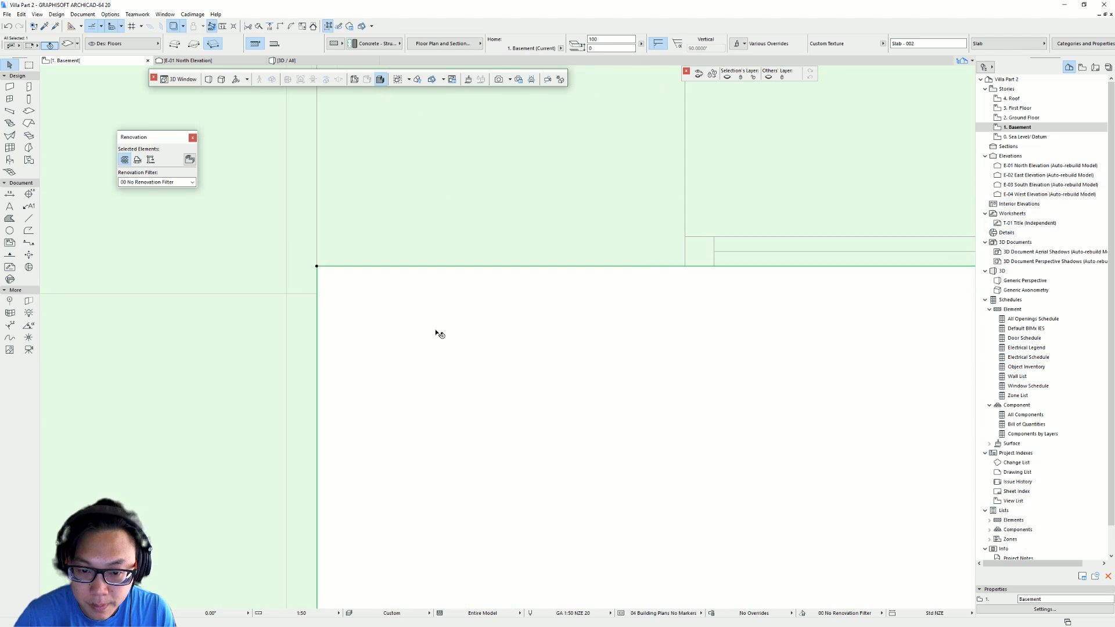
scroll(452, 323, "down", 5)
key("Escape")
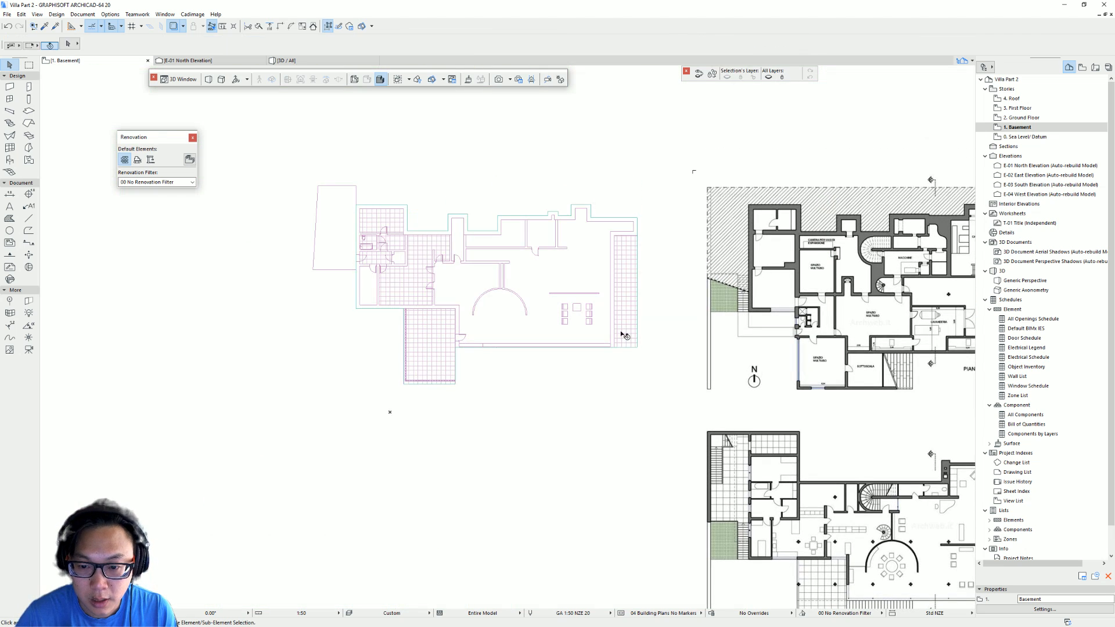
- Orbit around the model in the 3D view to check the slabs
key("F3")
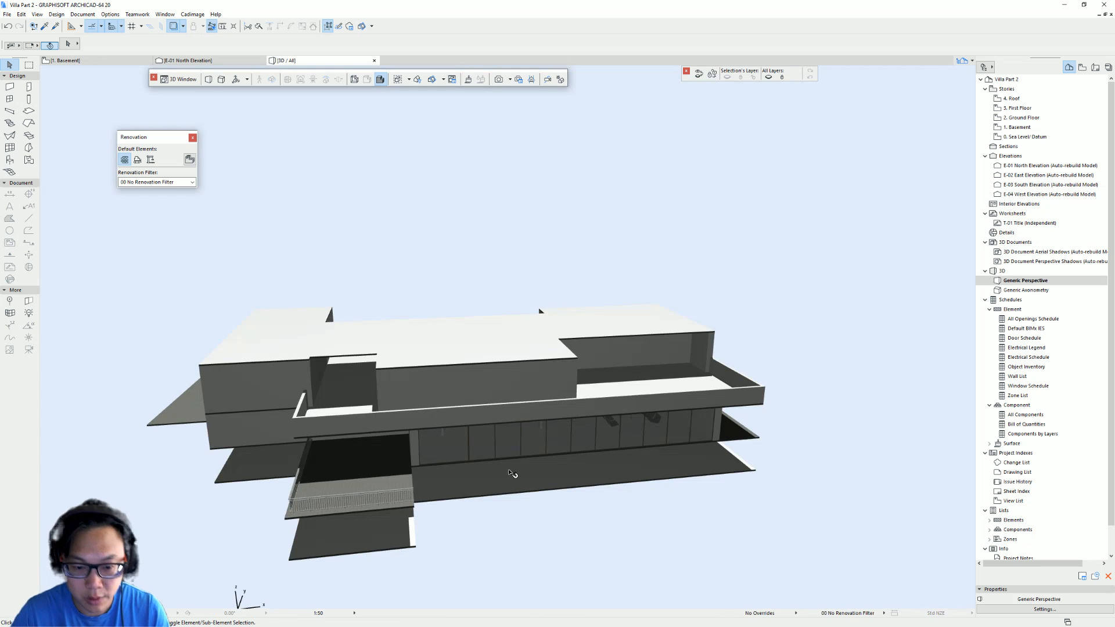
middle_click_drag(513, 474, 461, 453, "shift")
middle_click_drag(564, 504, 351, 448, "shift")
middle_click_drag(461, 438, 434, 462, "shift")
key("F2")
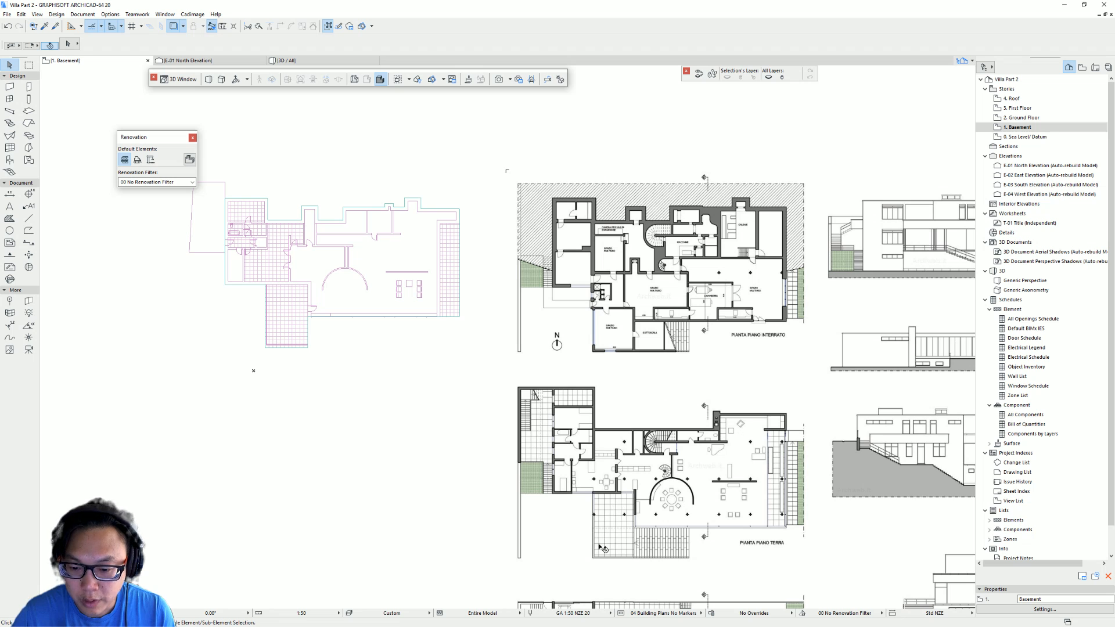
- Hide the traced plan and copy the Ground Floor outer walls onto the Basement story
scroll(334, 262, "up", 2)
middle_click_drag(388, 227, 426, 298)
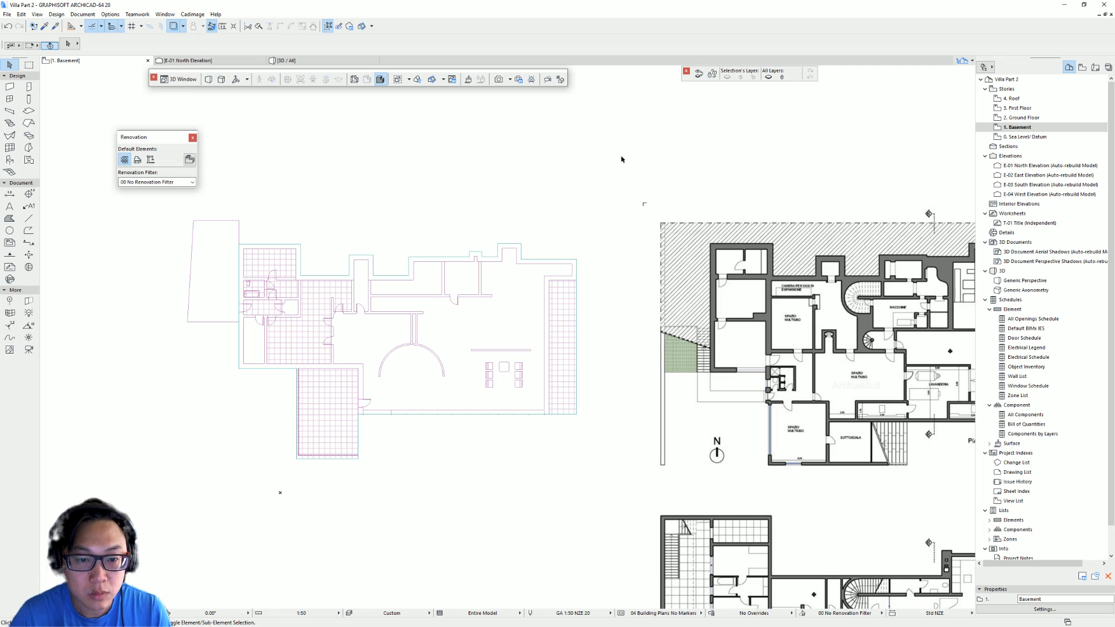
left_click(174, 27)
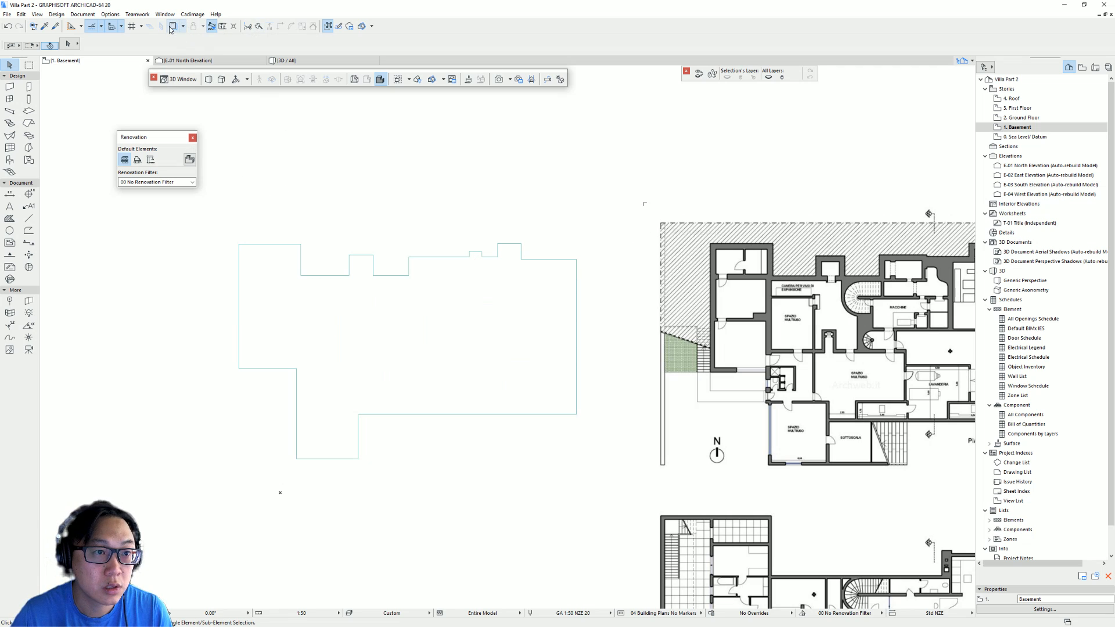
left_click(1044, 119)
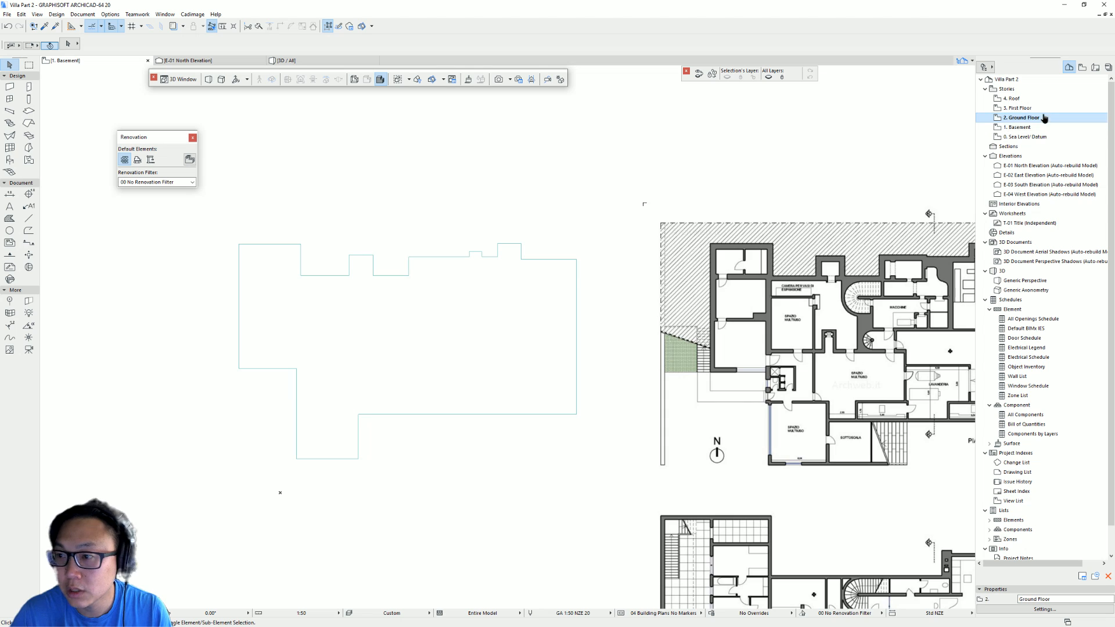
scroll(372, 381, "up", 5)
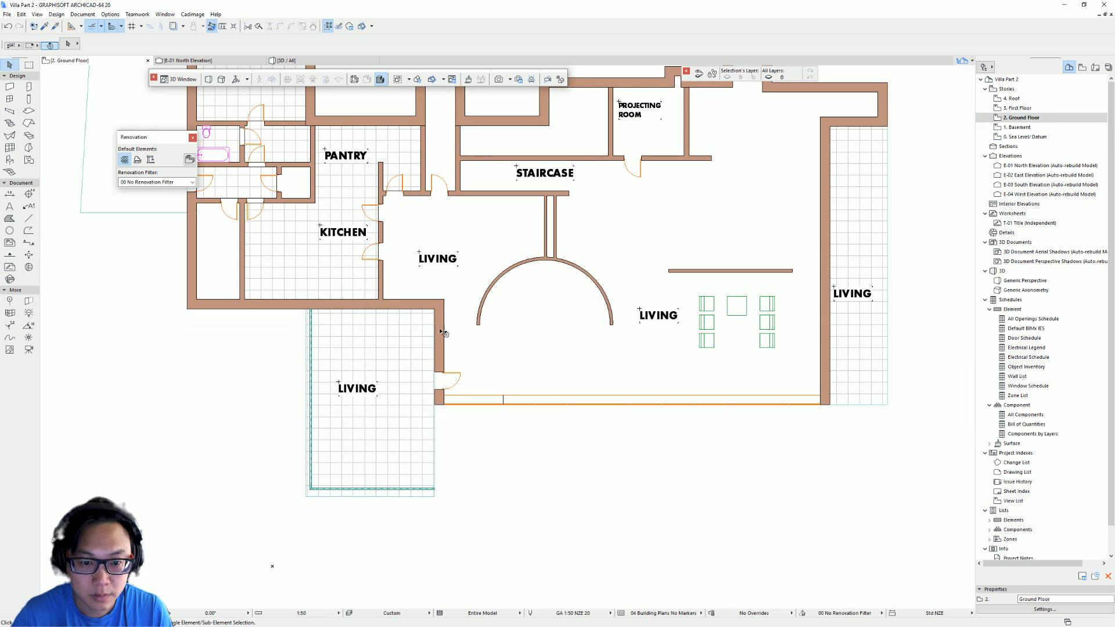
left_click(444, 301, "alt")
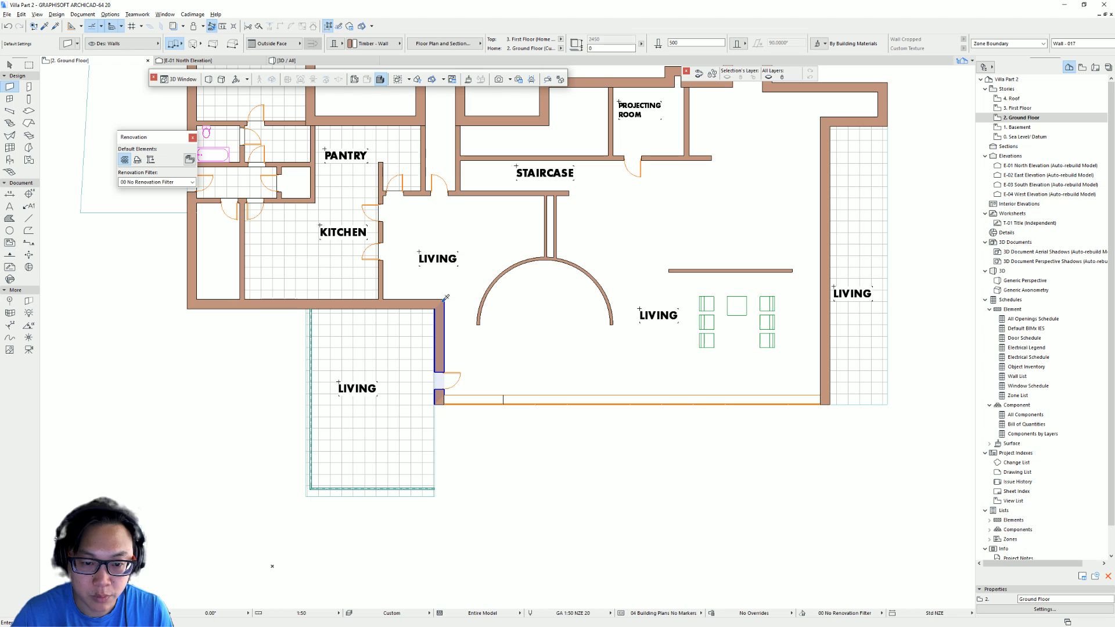
double_click(1020, 127)
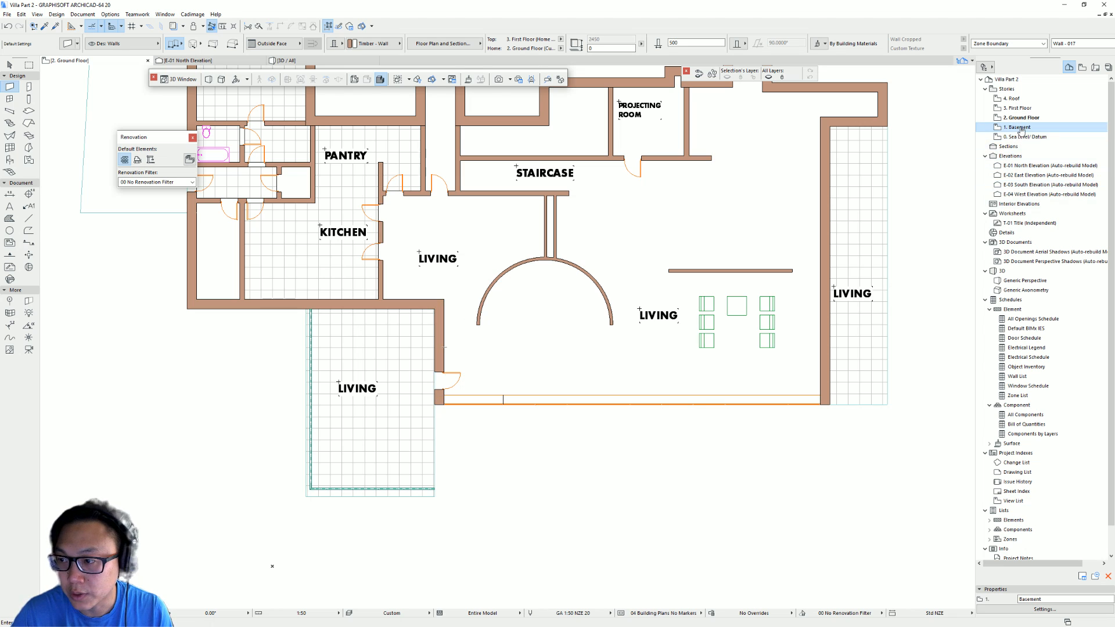
scroll(552, 323, "down", 3)
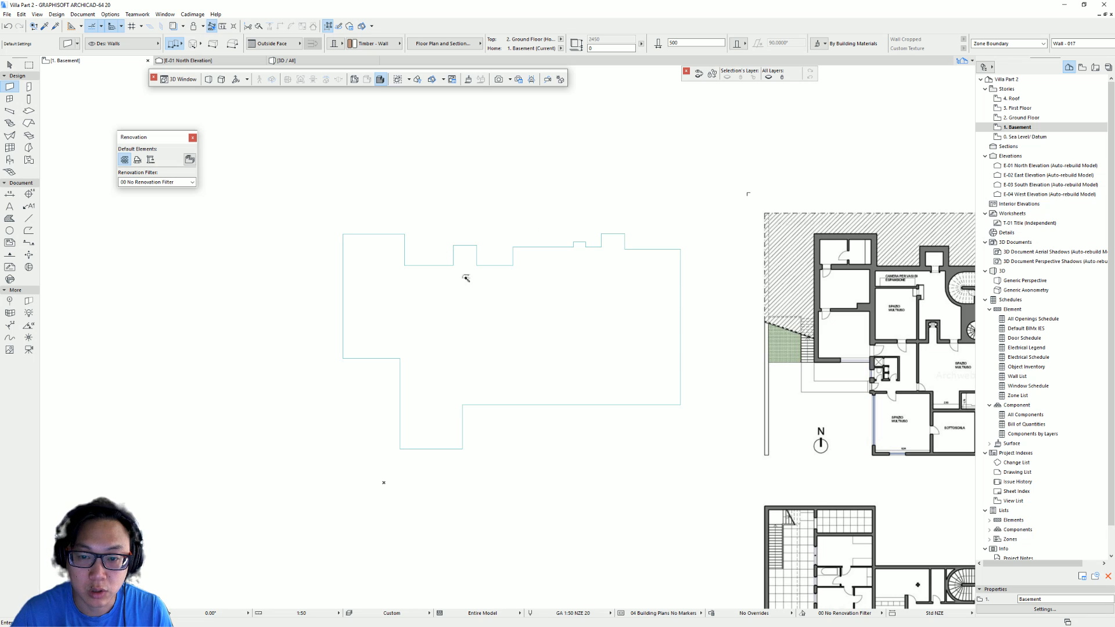
left_click(476, 319)
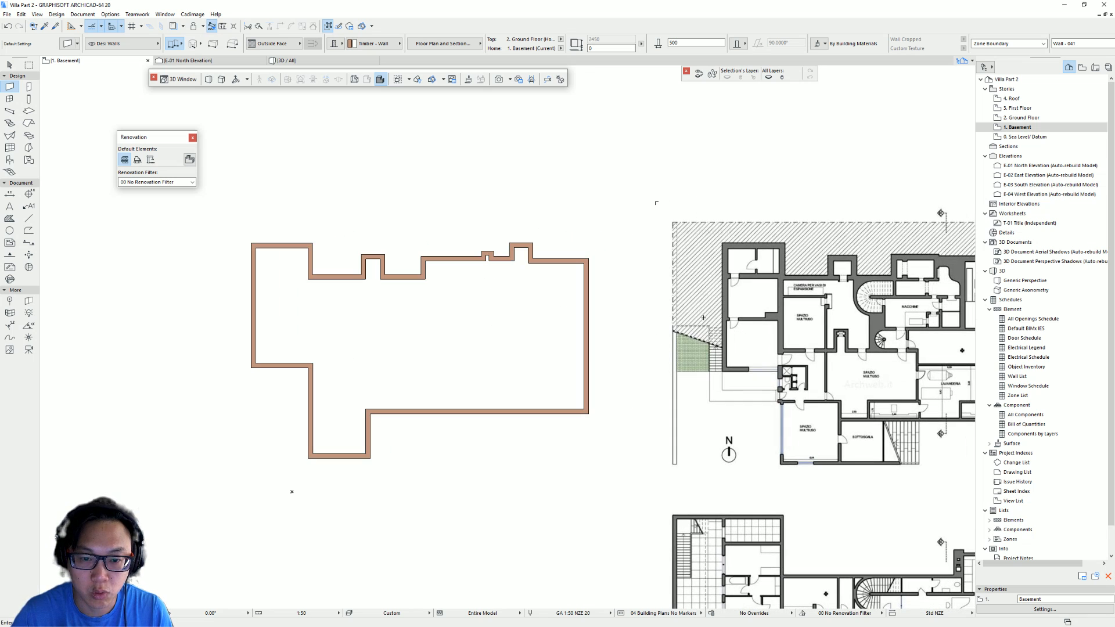
- Select the Basement slab inside the copied walls and delete it
scroll(600, 270, "up", 3)
key("Escape")
left_click(412, 311)
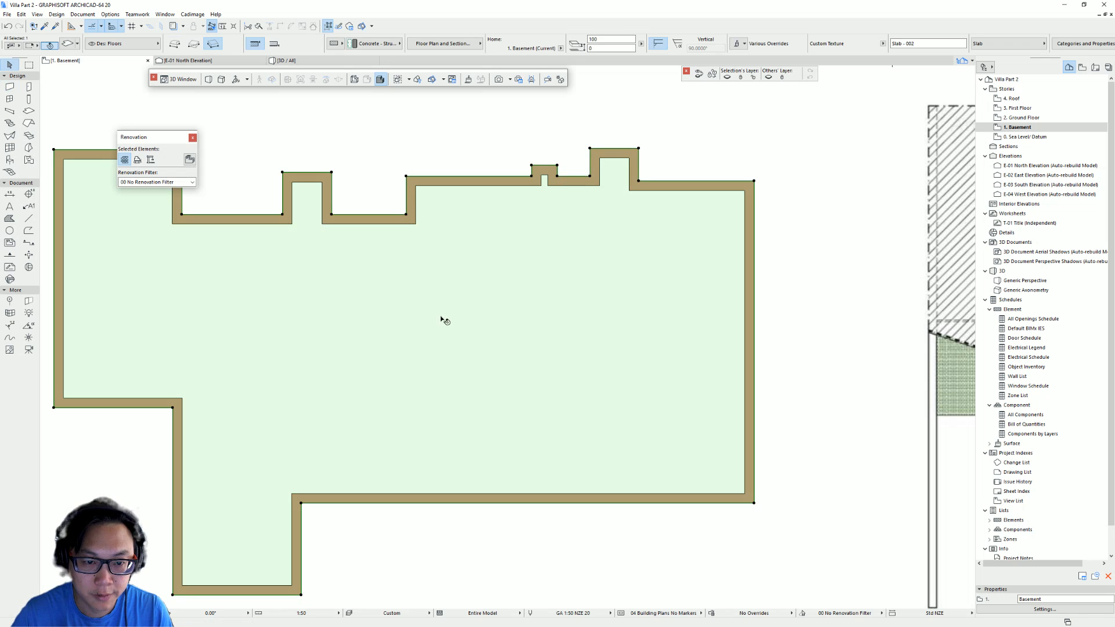
key("Delete")
- Orbit around the model in the 3D view to examine the walls per story
key("F3")
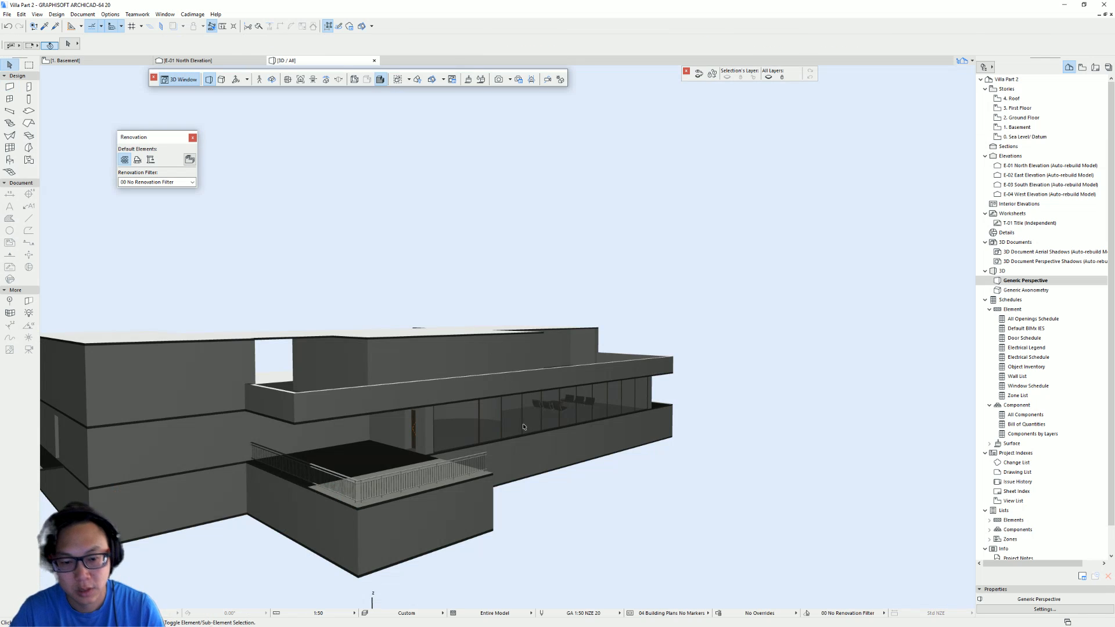
middle_click_drag(402, 415, 610, 435, "shift")
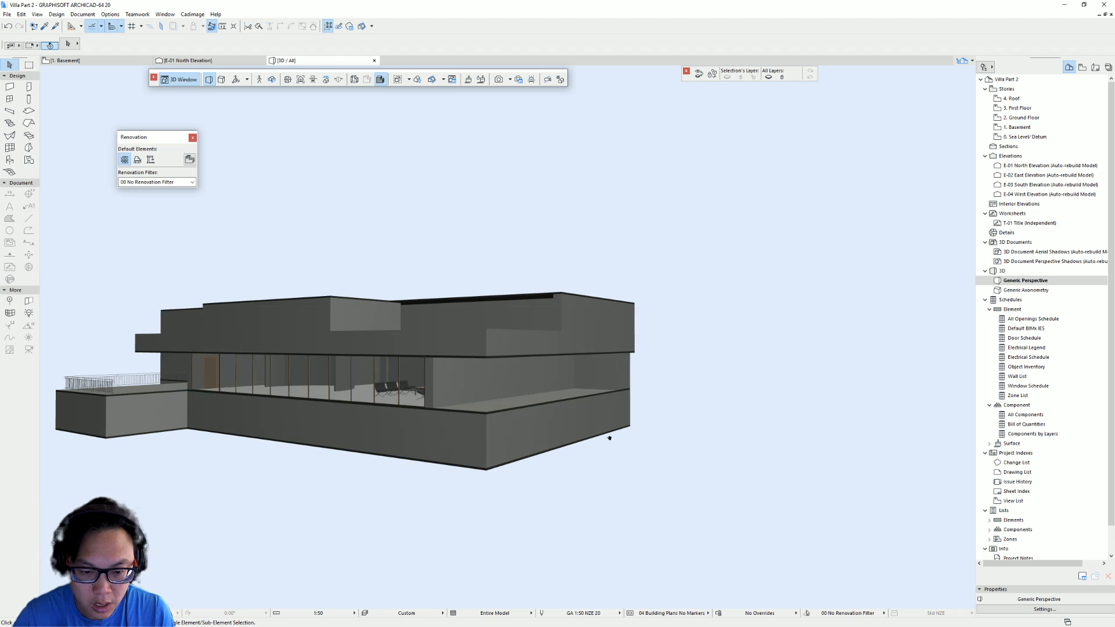
mouse_move(486, 371)
middle_mouse_down("shift")
mouse_move(544, 384)
mouse_move(726, 376)
mouse_move(492, 382)
middle_mouse_up("shift")
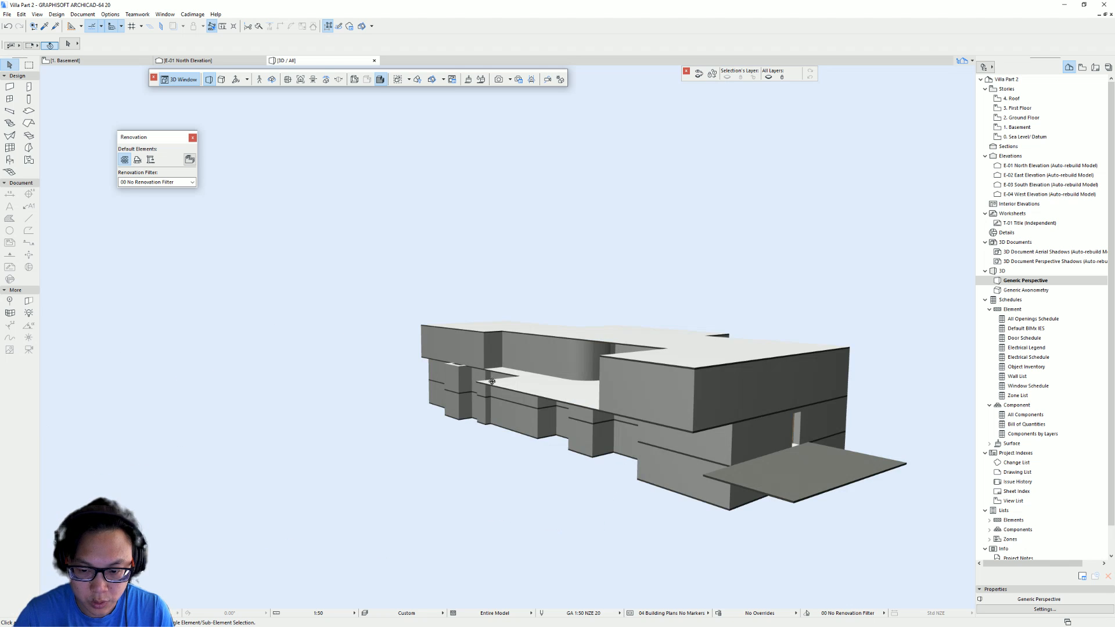
middle_click_drag(780, 375, 624, 335, "shift")
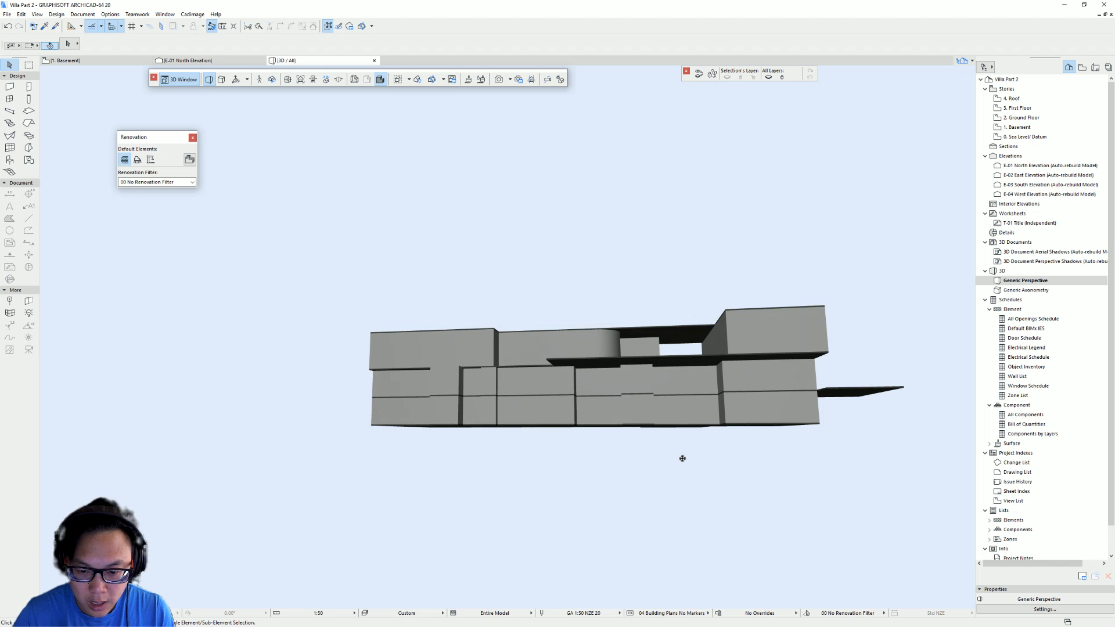
middle_click_drag(320, 403, 598, 412, "shift")
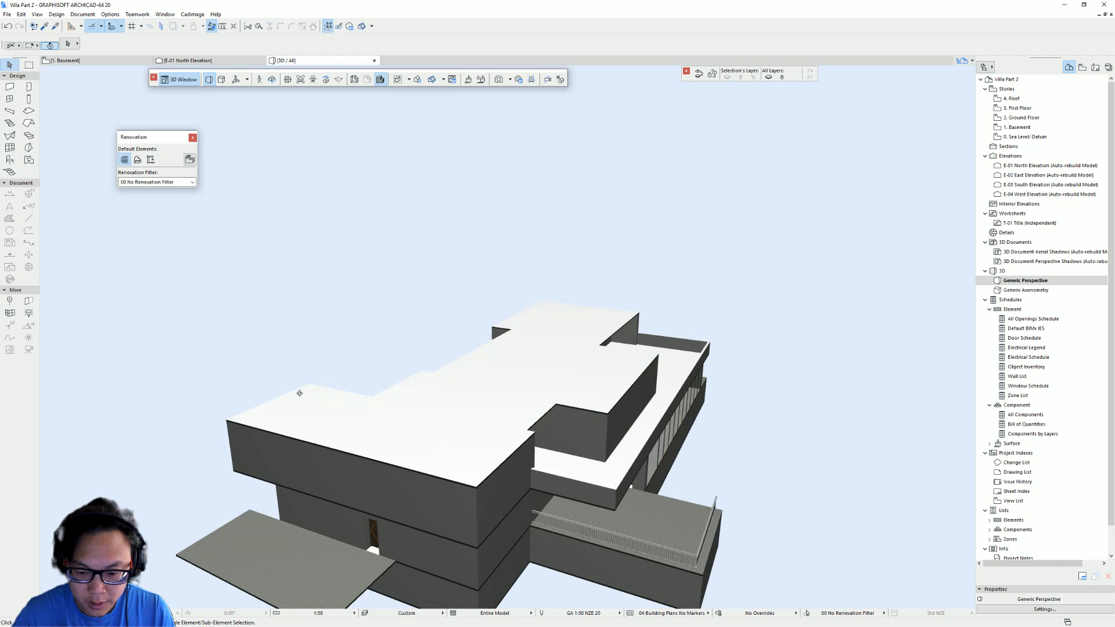
middle_click_drag(300, 393, 527, 388, "shift")
middle_click_drag(426, 376, 391, 411, "shift")
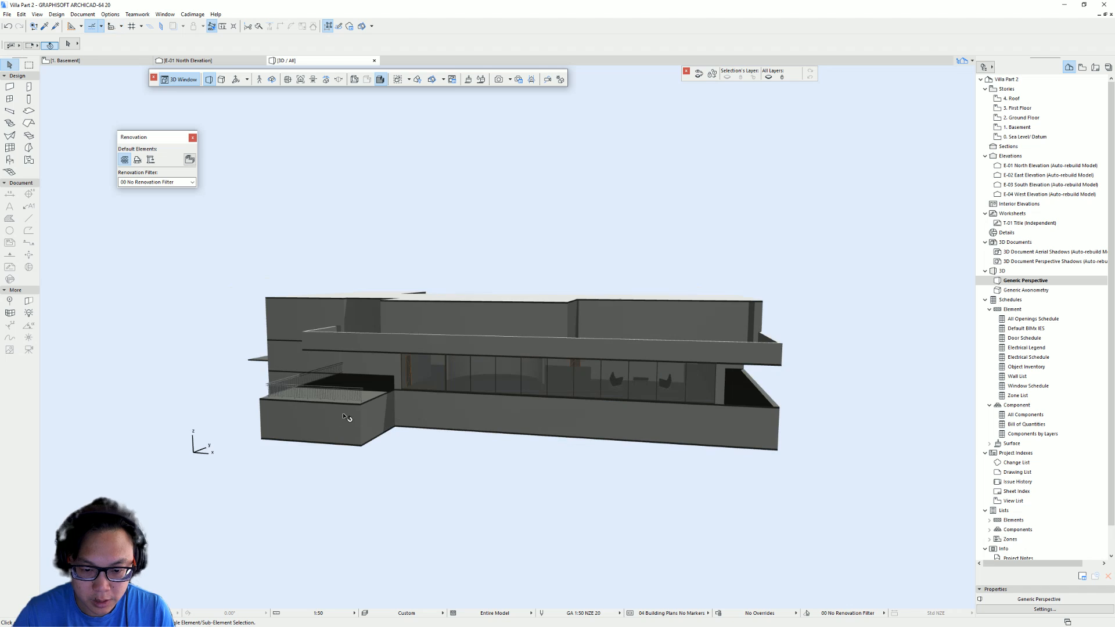
middle_click_drag(582, 357, 694, 370, "shift")
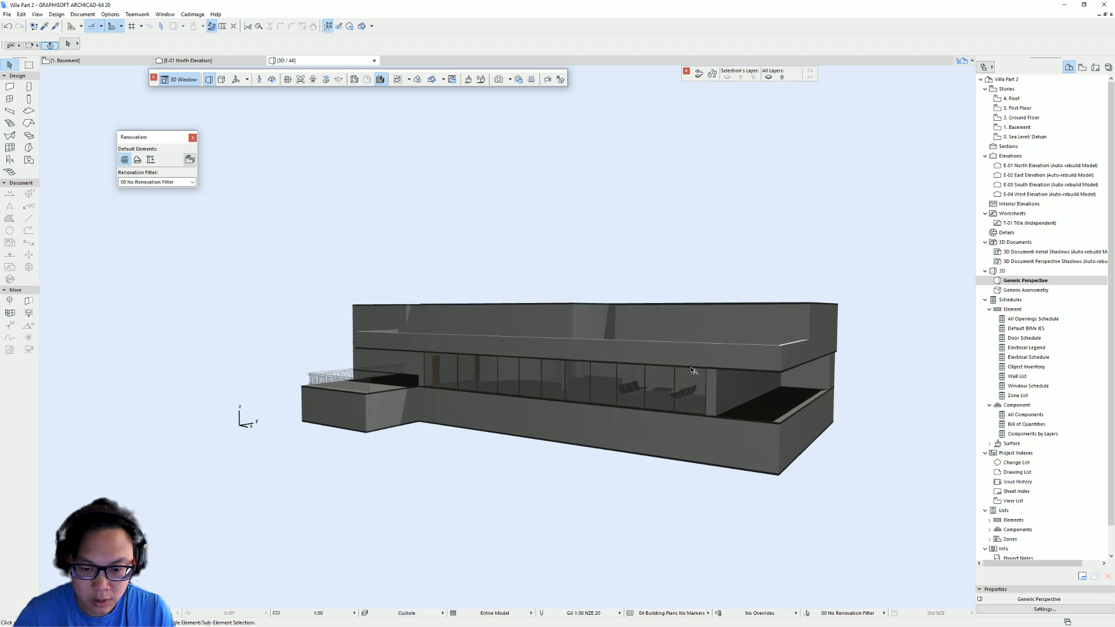
middle_click_drag(563, 337, 471, 335)
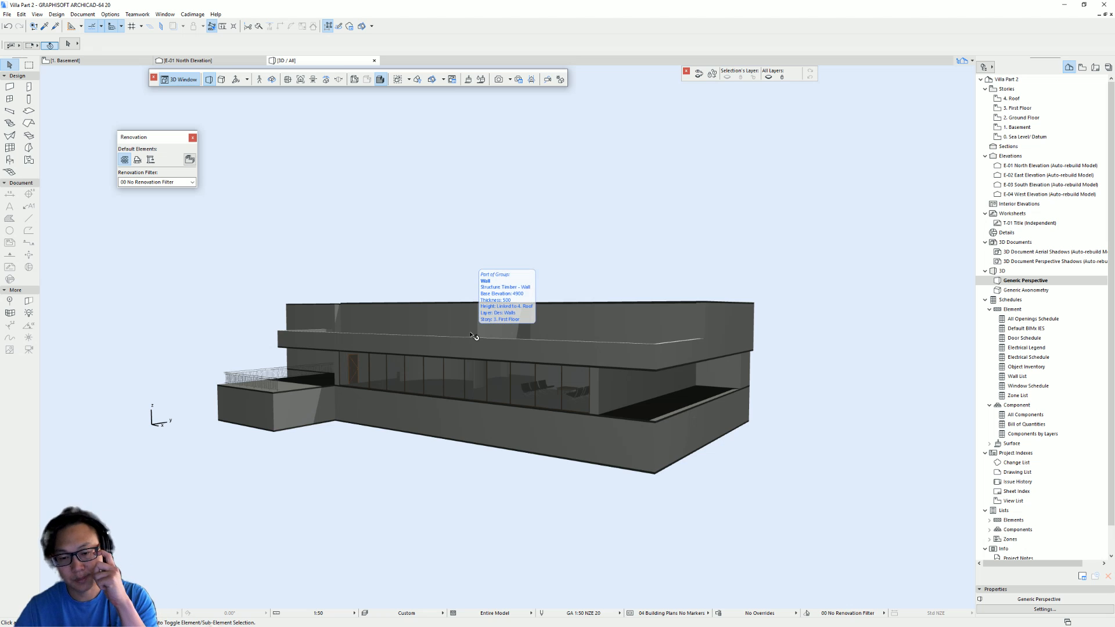
key("F2")
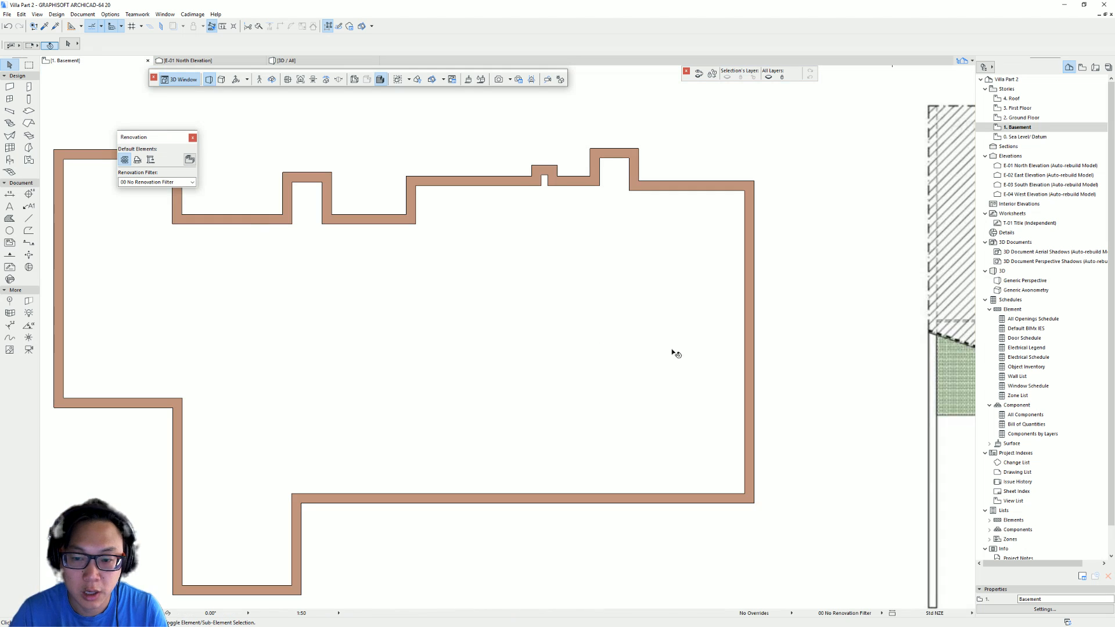
- Locate the cross section drawing on the reference sheet and zoom into it
scroll(672, 353, "down", 10)
scroll(620, 442, "up", 3)
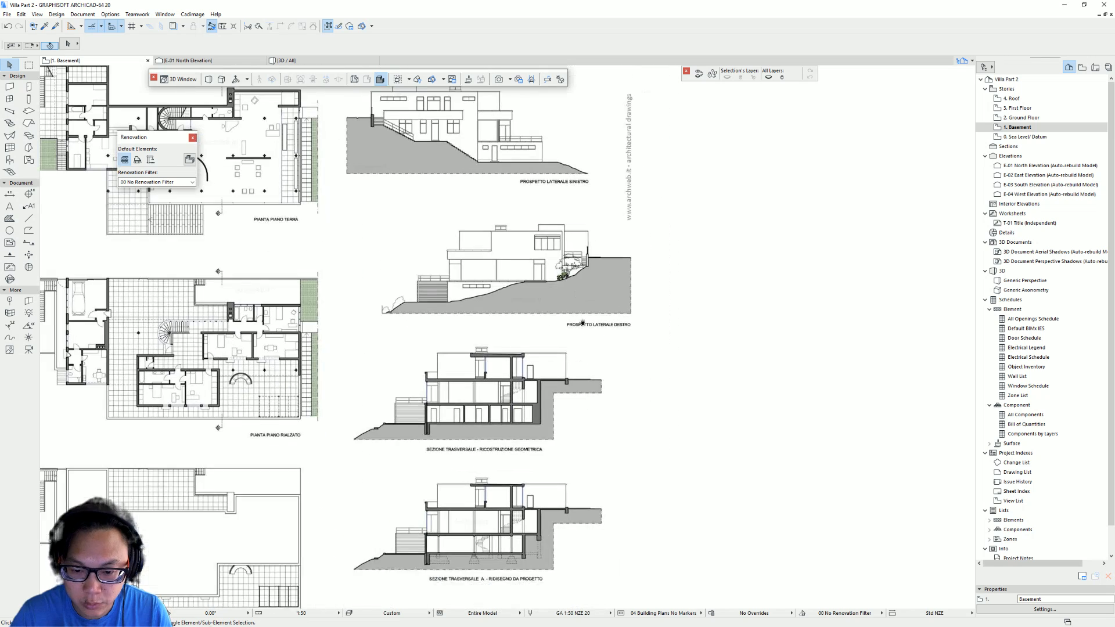
middle_click_drag(541, 396, 643, 396)
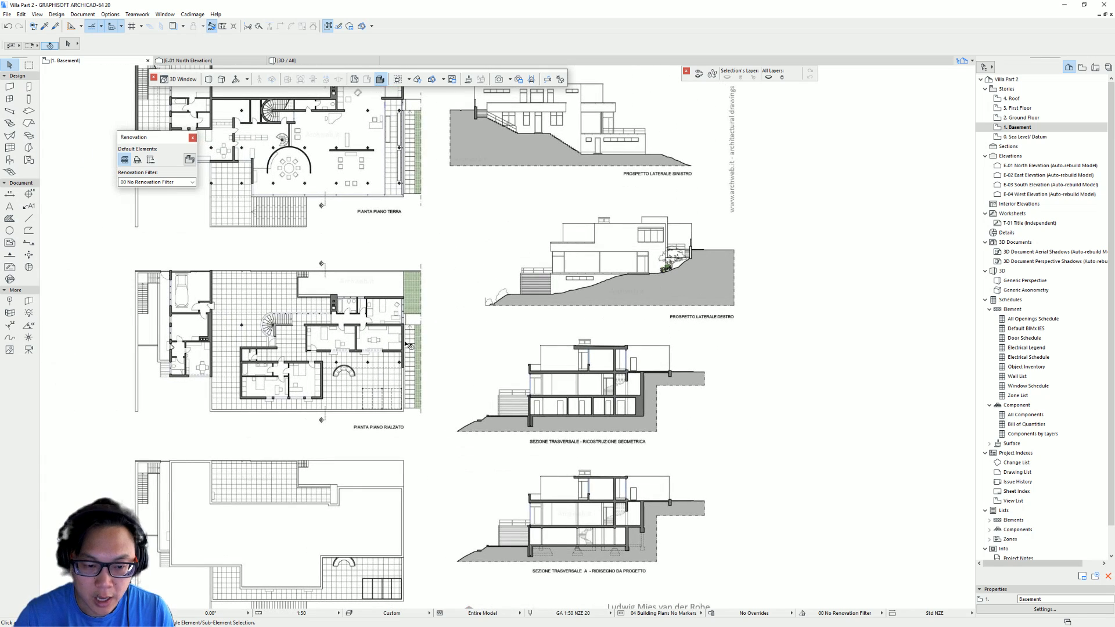
middle_click_drag(321, 363, 408, 375)
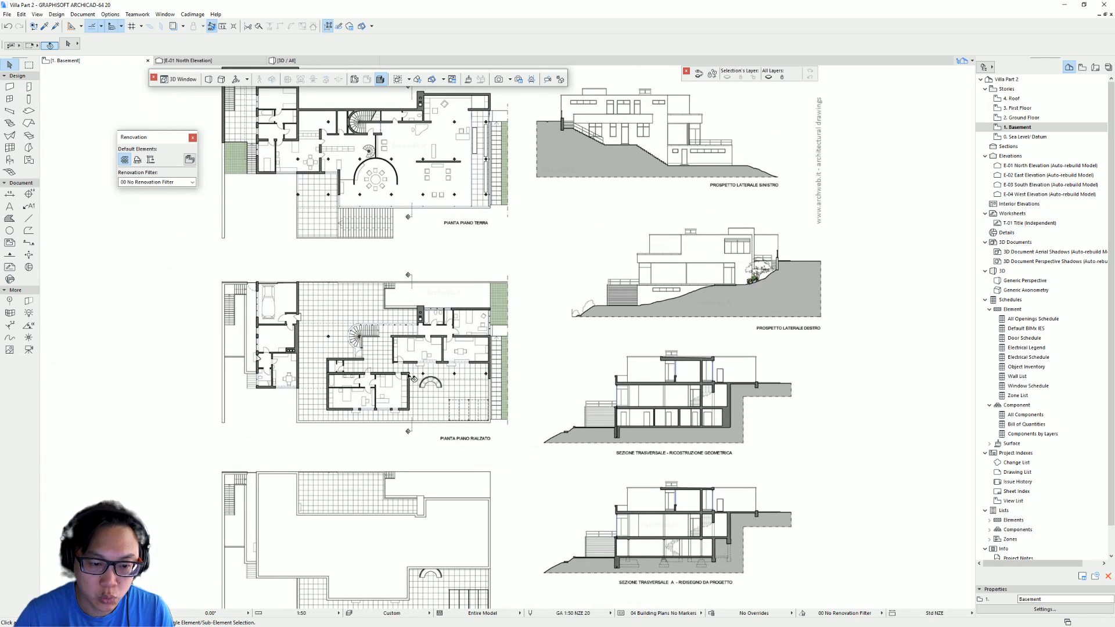
left_click(343, 357)
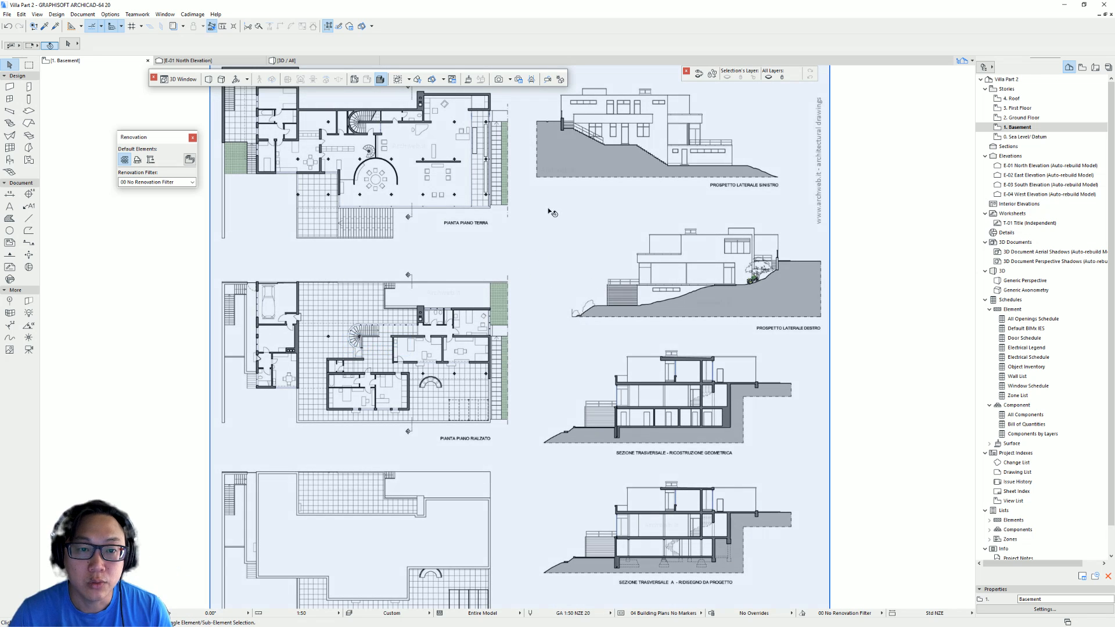
key("Escape")
middle_click_drag(709, 347, 586, 261)
scroll(631, 326, "up", 6)
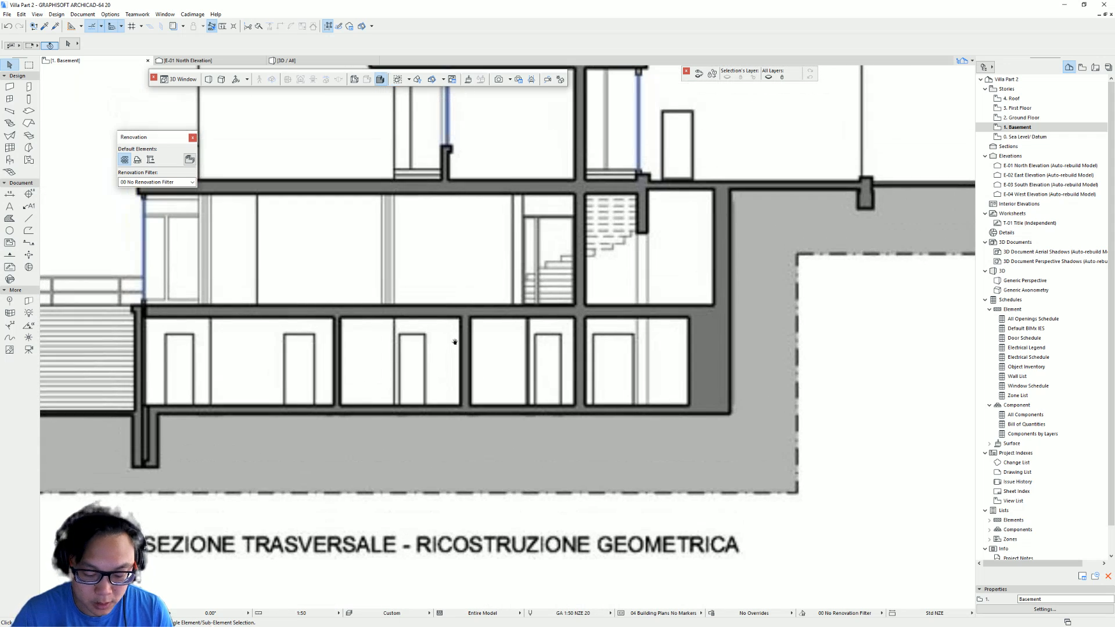
middle_click_drag(455, 342, 455, 348)
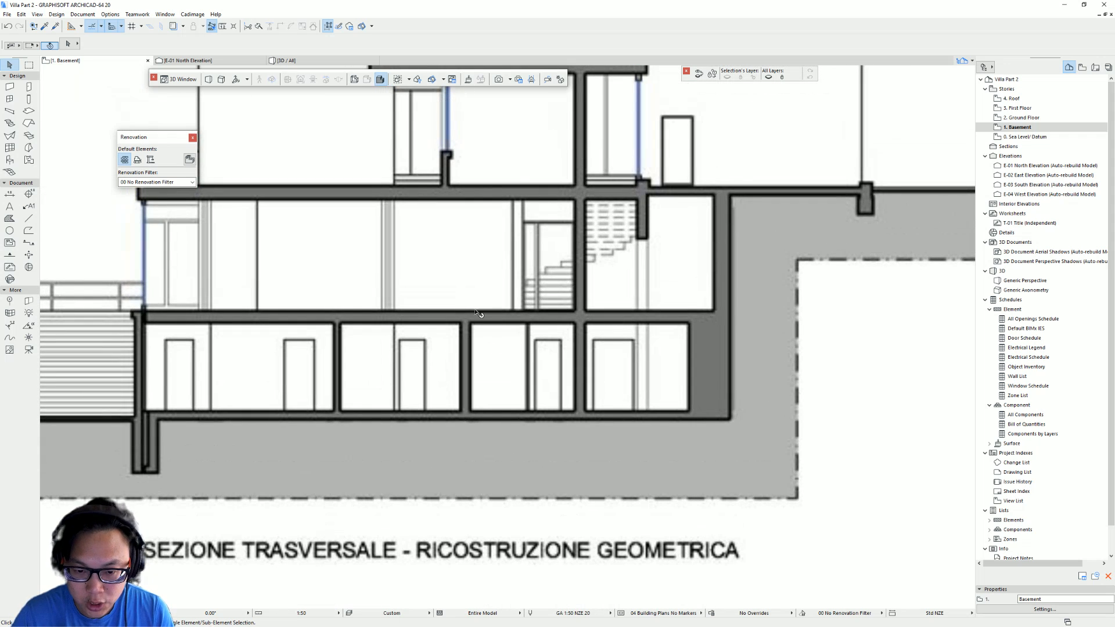
- Measure the story heights of the lower floors on the cross section drawing
left_click(488, 323)
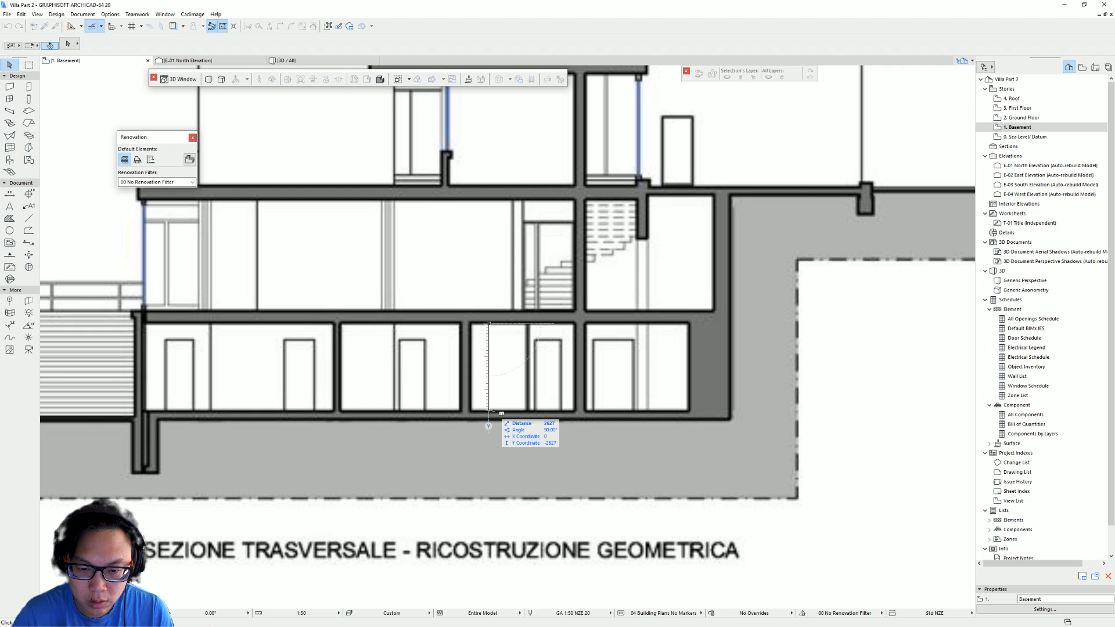
key("Escape")
middle_click_drag(513, 209, 515, 290)
key("m")
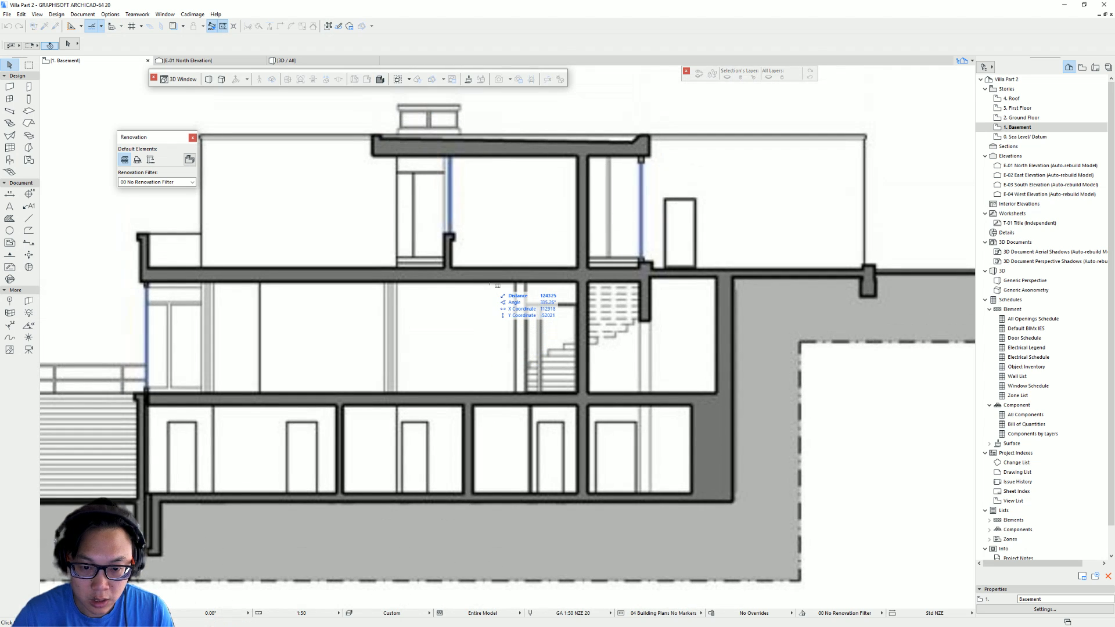
left_click(490, 281)
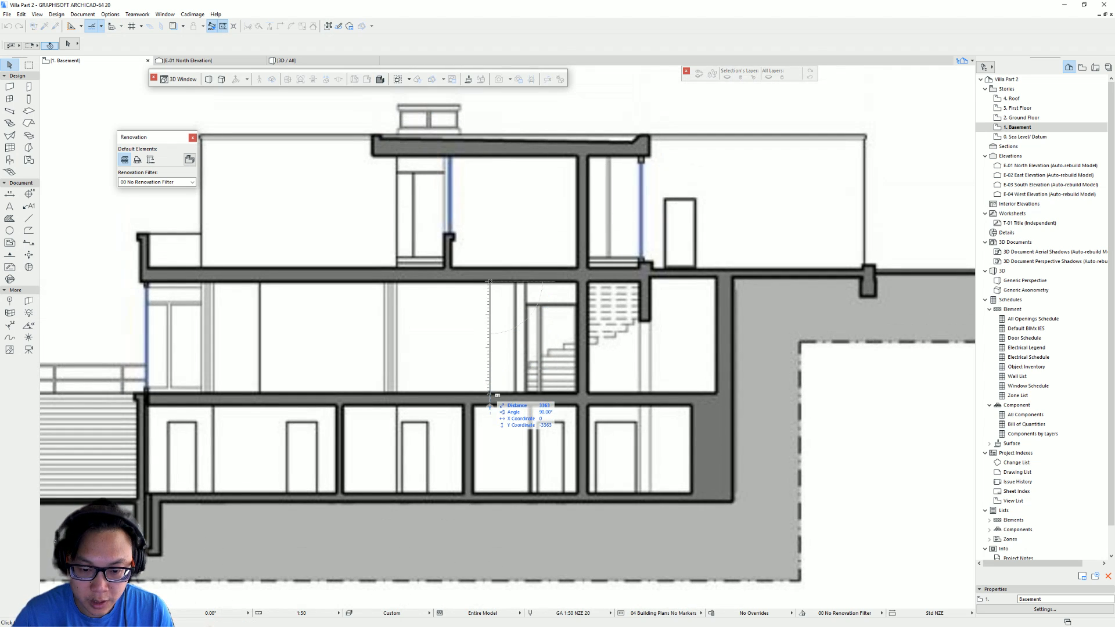
key("Escape")
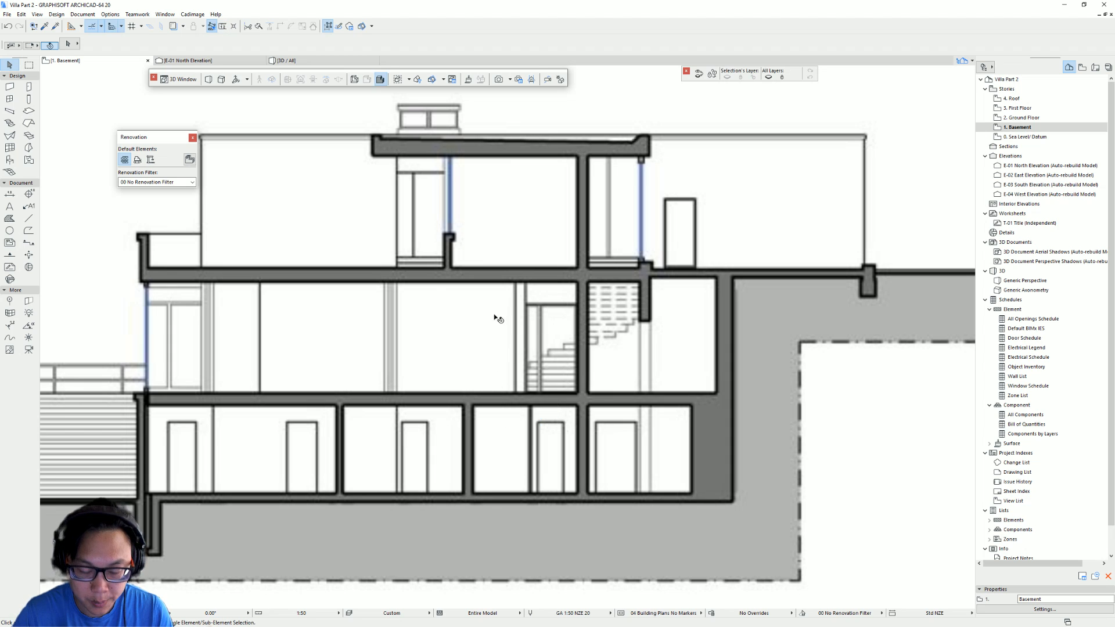
left_click(508, 267)
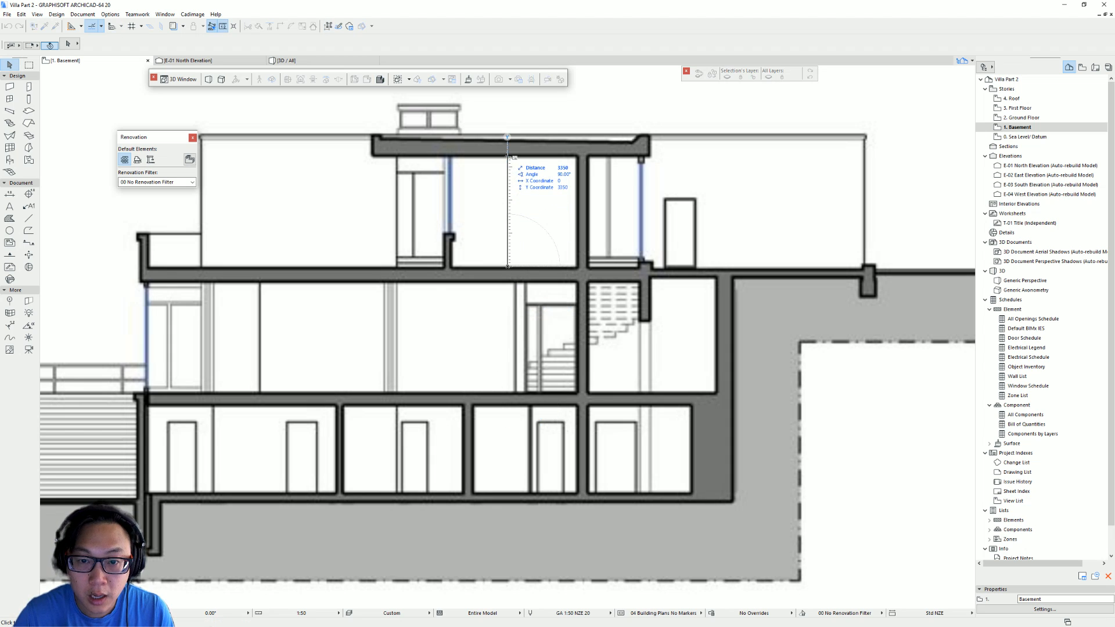
key("Escape")
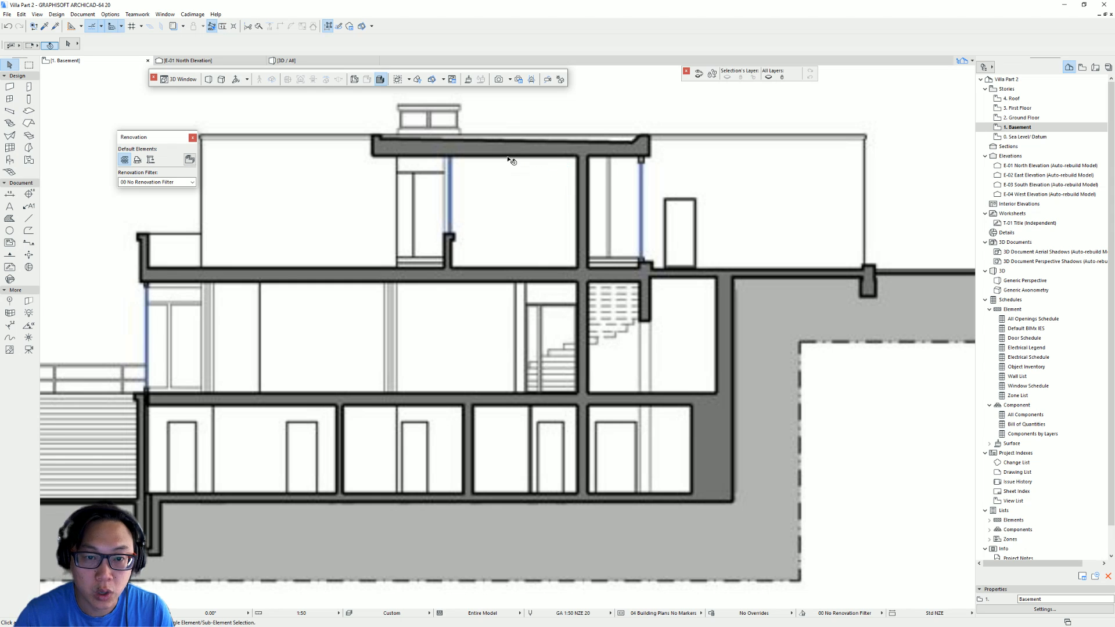
- Open Story Settings and set the Basement story height to 2700 and the Ground Floor height to 3300
scroll(511, 159, "down", 3)
middle_click_drag(516, 181, 598, 240)
mouse_move(376, 221)
middle_mouse_down()
mouse_move(407, 208)
mouse_move(608, 282)
middle_mouse_up()
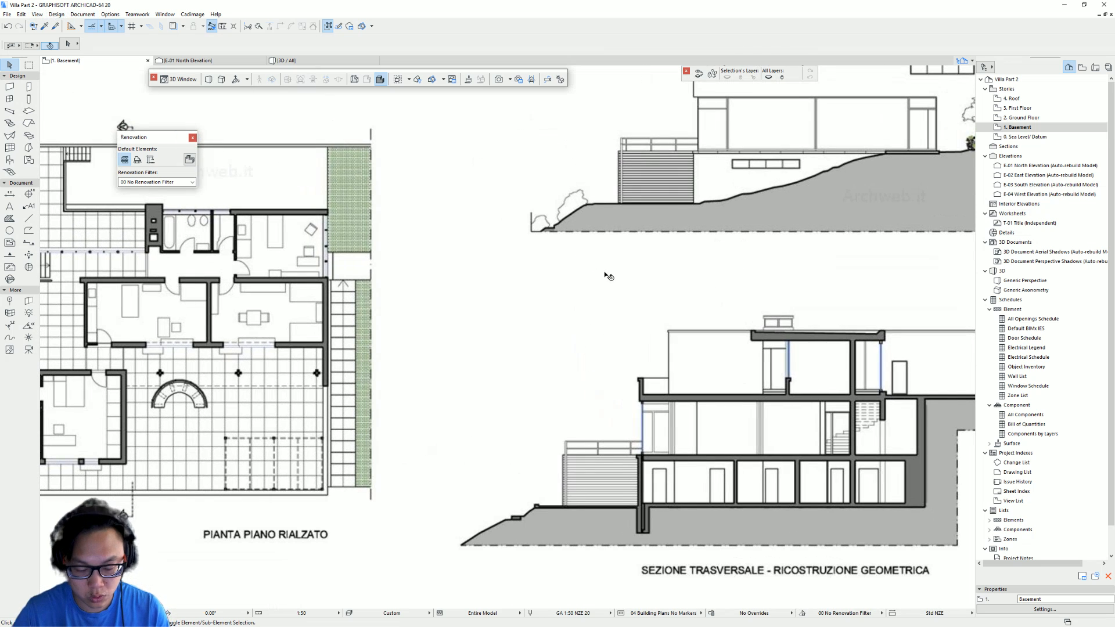
key("F3")
middle_click_drag(411, 335, 482, 325, "shift")
scroll(643, 281, "down", 4)
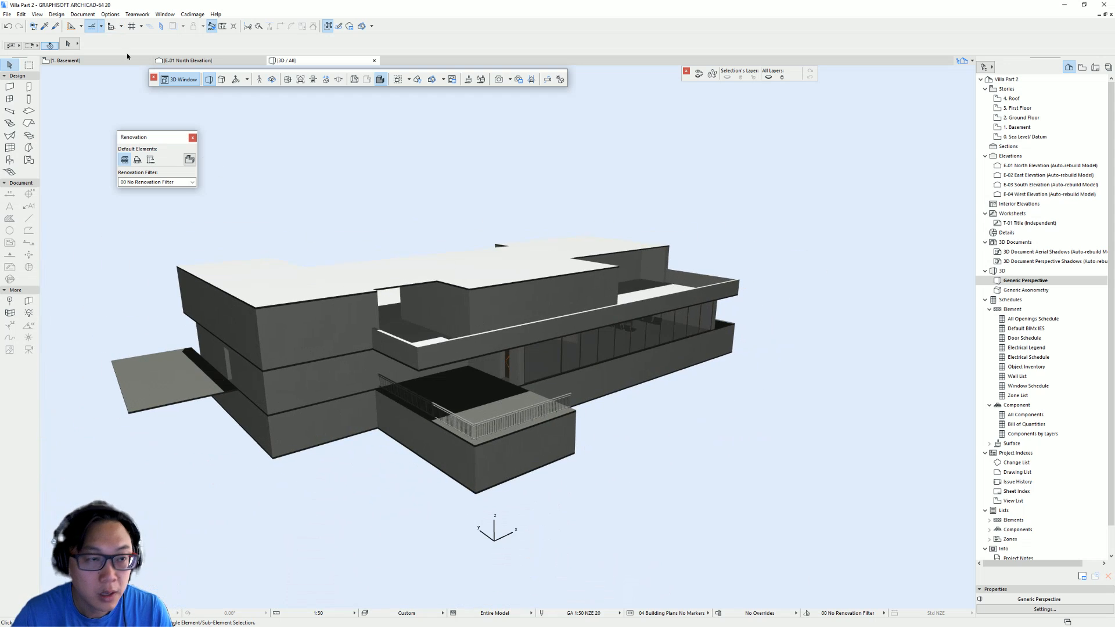
left_click(57, 14)
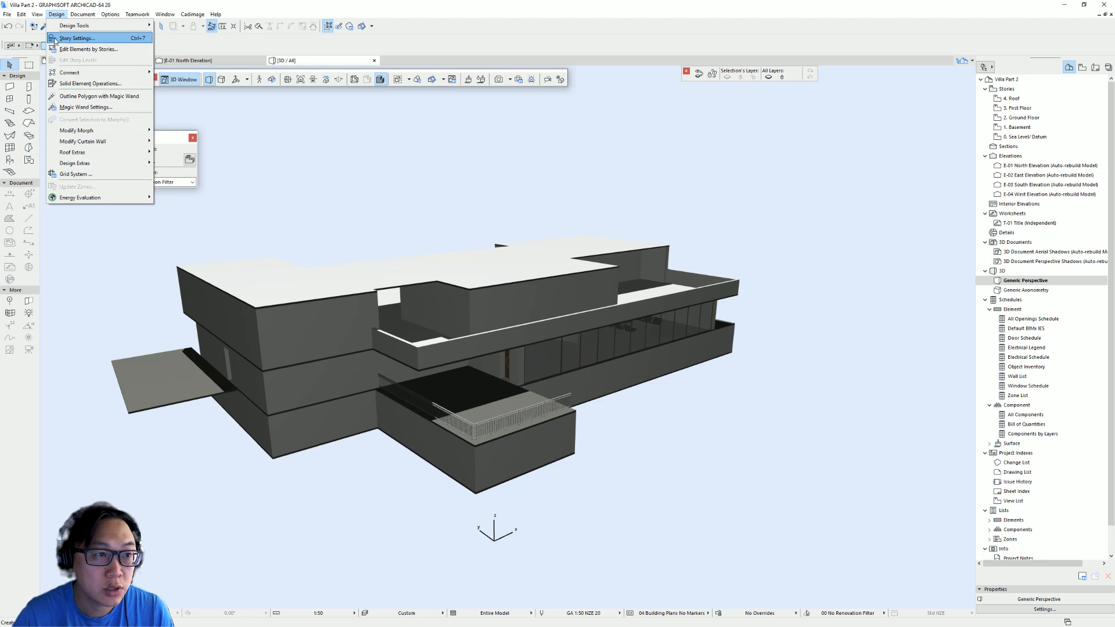
left_click(75, 37)
left_click_drag(242, 254, 823, 404)
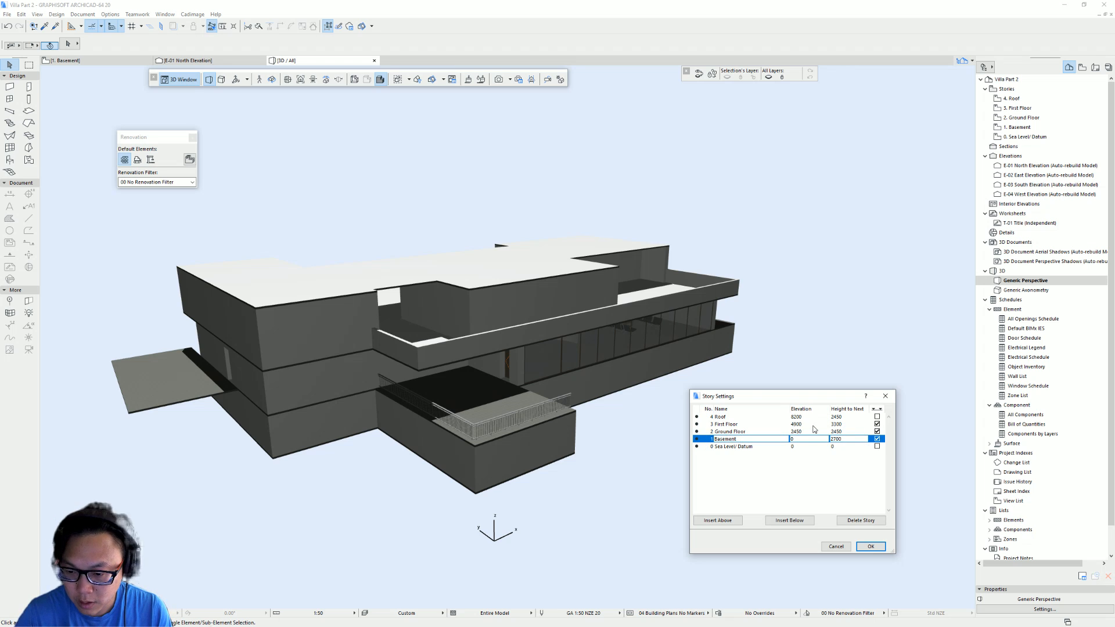
left_click(849, 430)
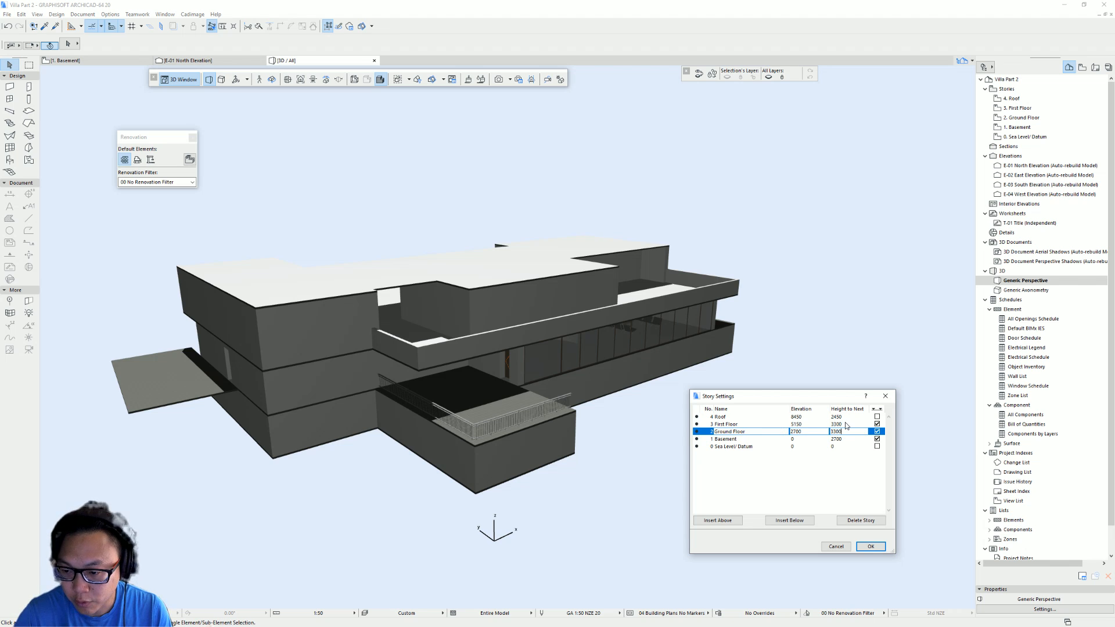
key("Tab")
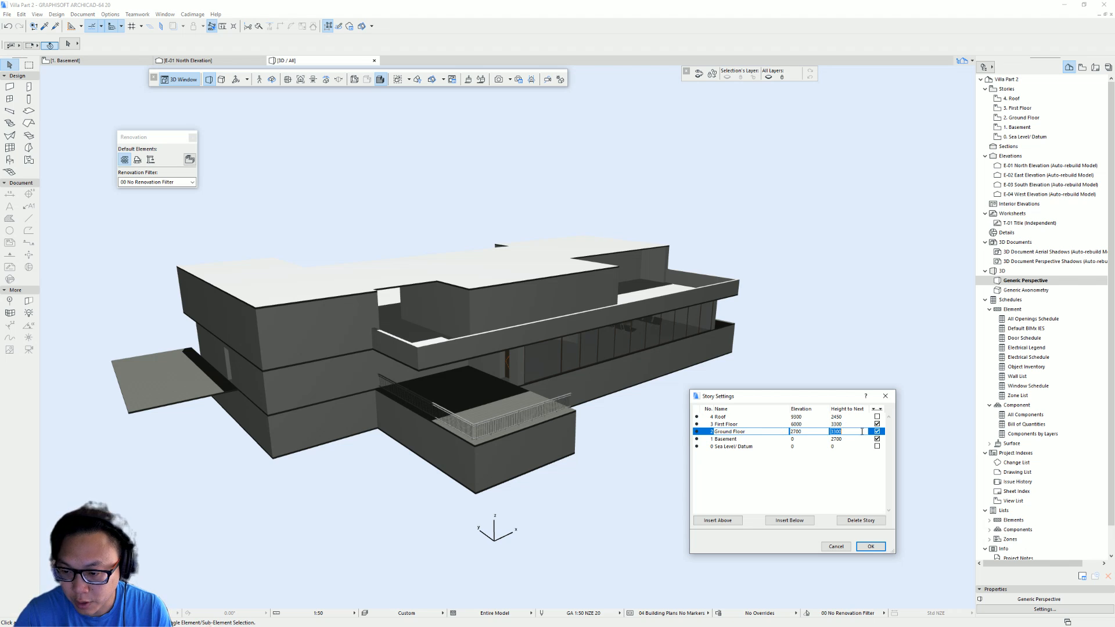
left_click(873, 547)
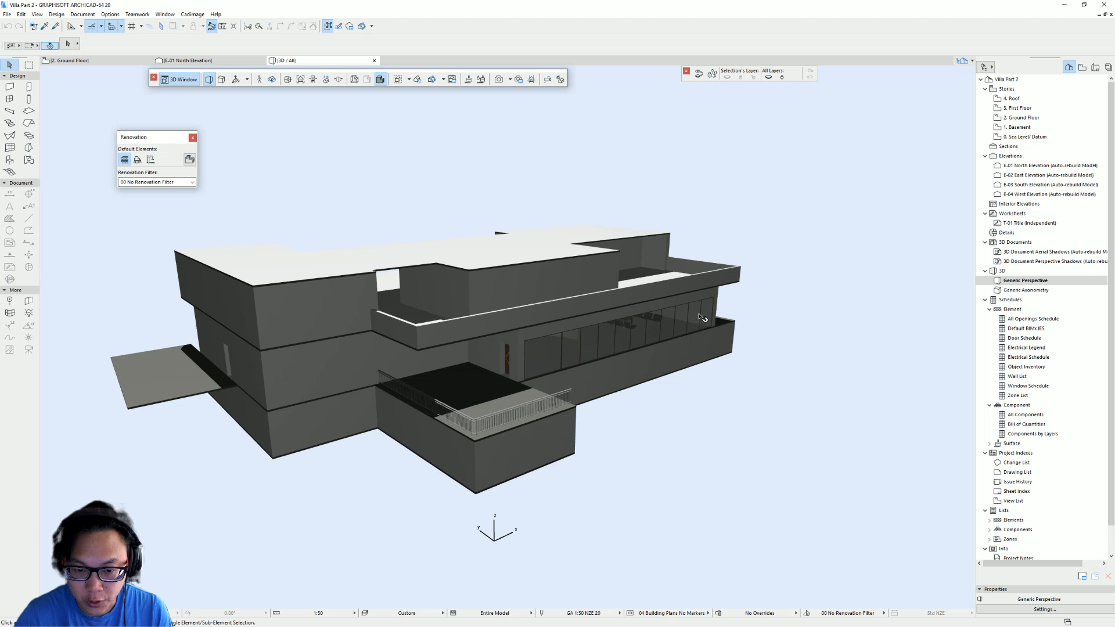
- Switch to the Basement plan and zoom into the cross section drawing on the reference sheet
middle_click_drag(701, 317, 540, 361, "shift")
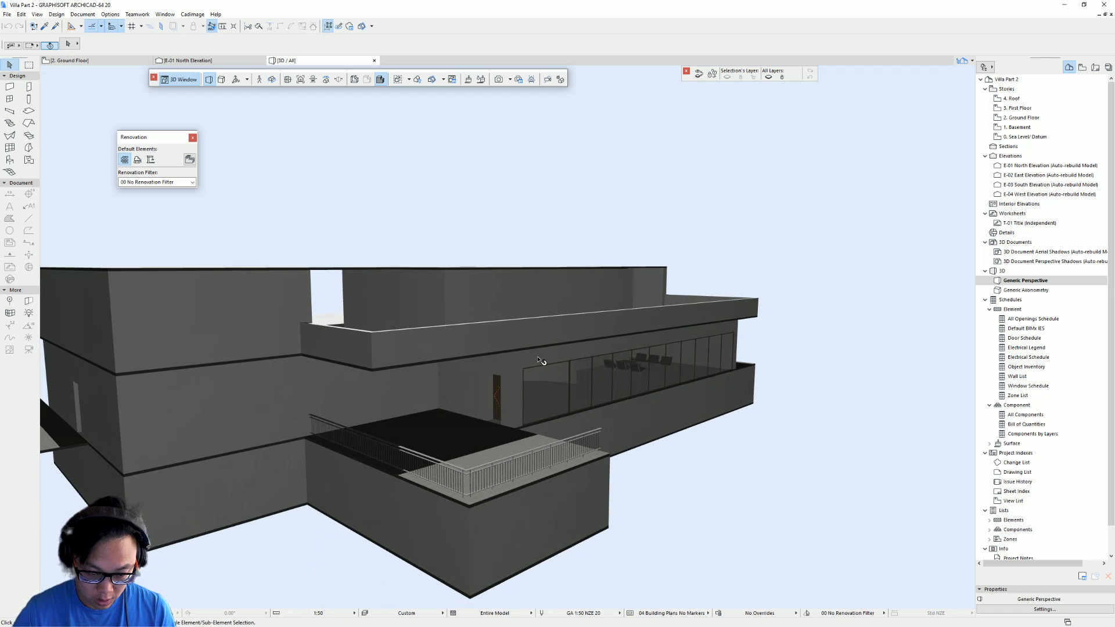
key("F2")
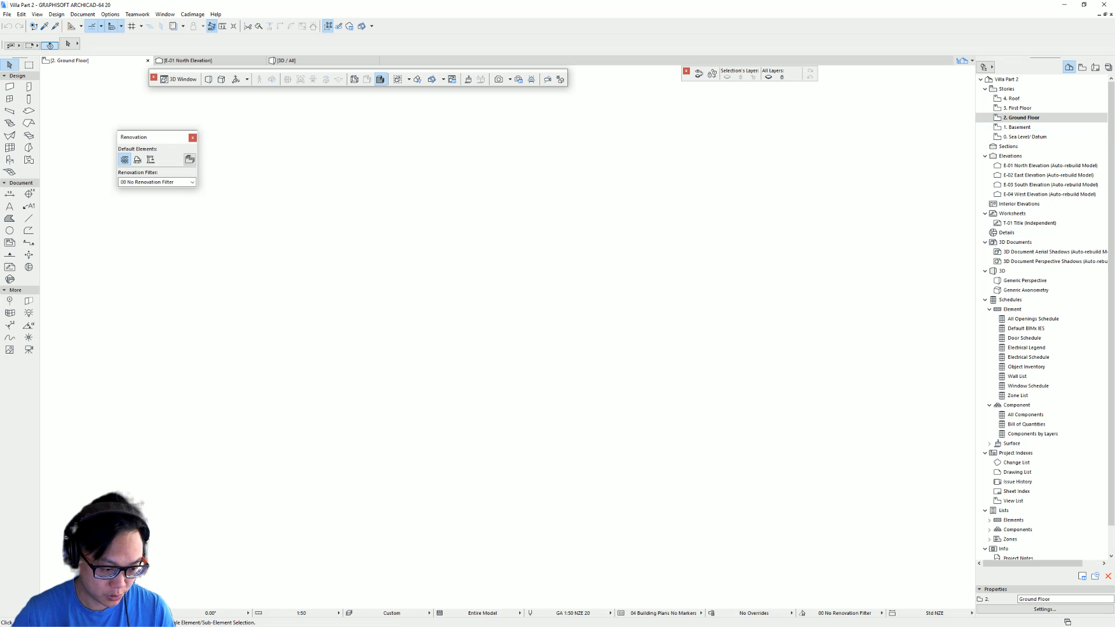
middle_click(372, 487)
middle_click(372, 486)
scroll(634, 356, "down", 4)
middle_click_drag(825, 359, 430, 338)
scroll(583, 331, "down", 5)
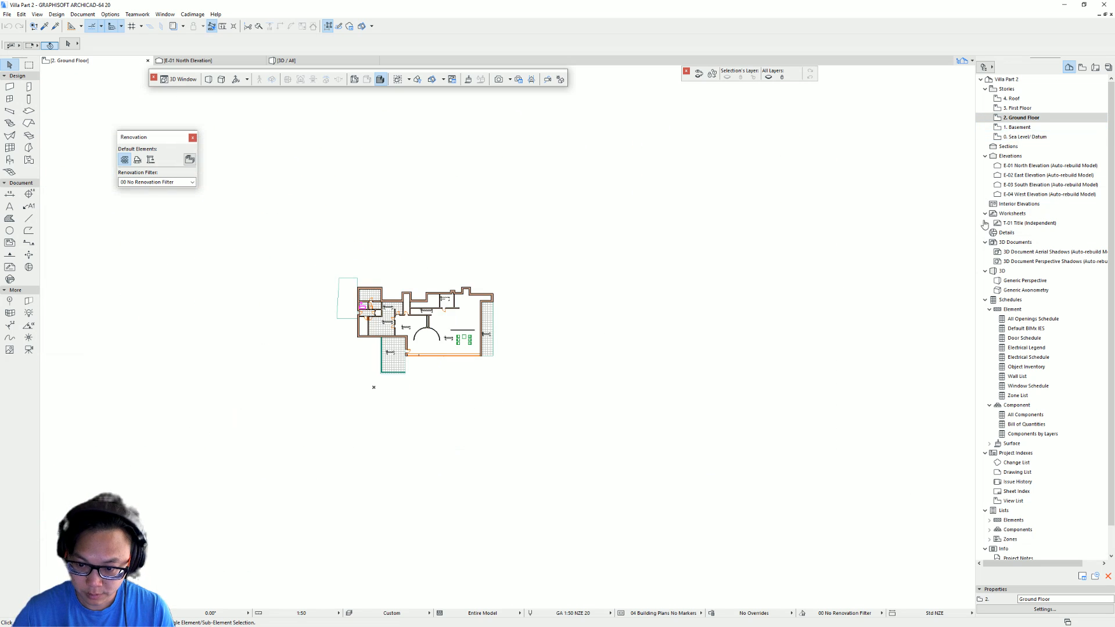
left_click(1019, 126)
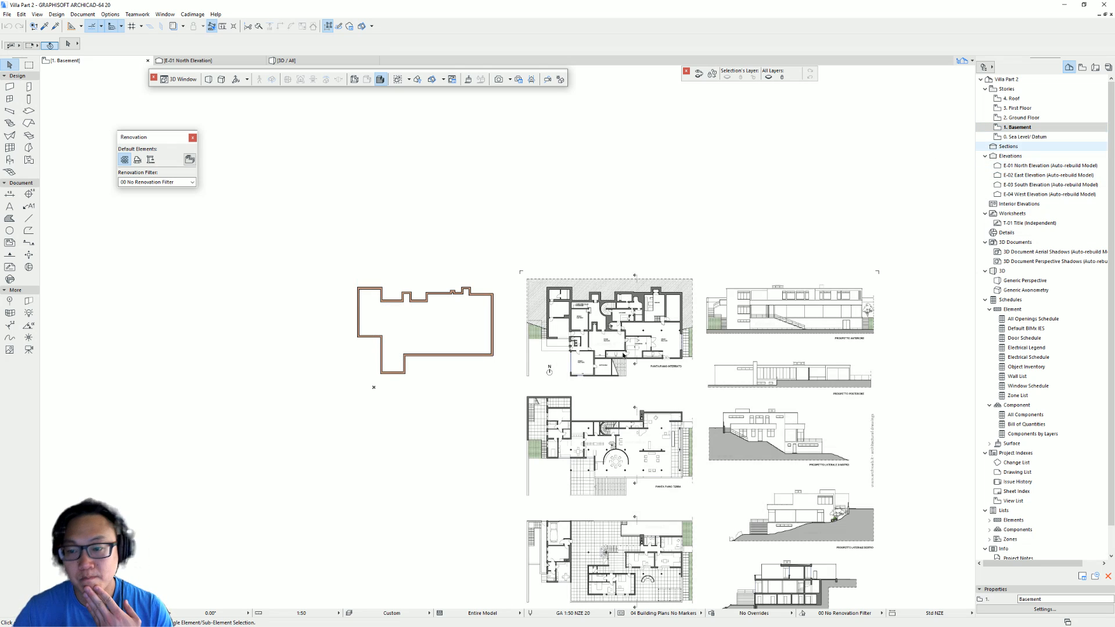
middle_click_drag(625, 354, 532, 273)
scroll(690, 334, "up", 3)
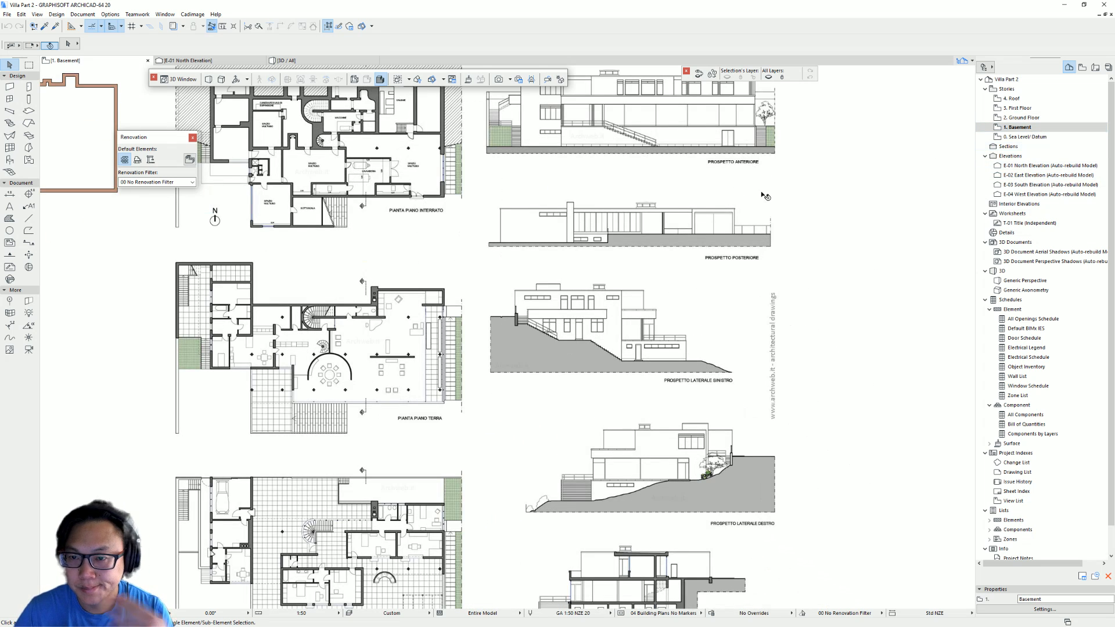
scroll(706, 258, "up", 1)
scroll(677, 361, "up", 7)
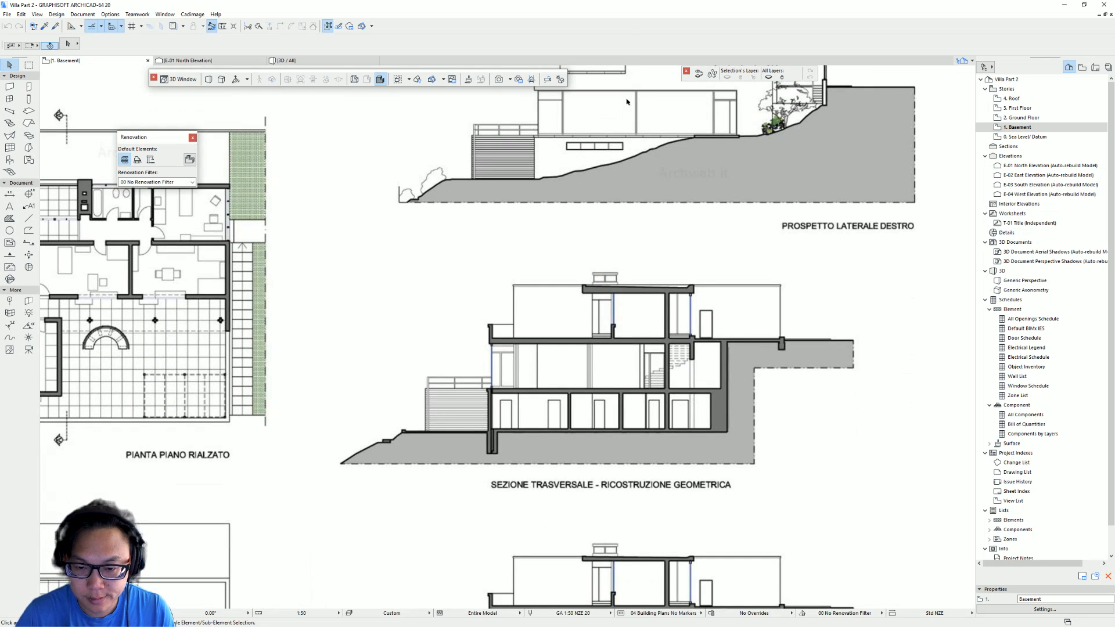
- Measure the floor slab thickness and basement height on the cross section drawing
key("m")
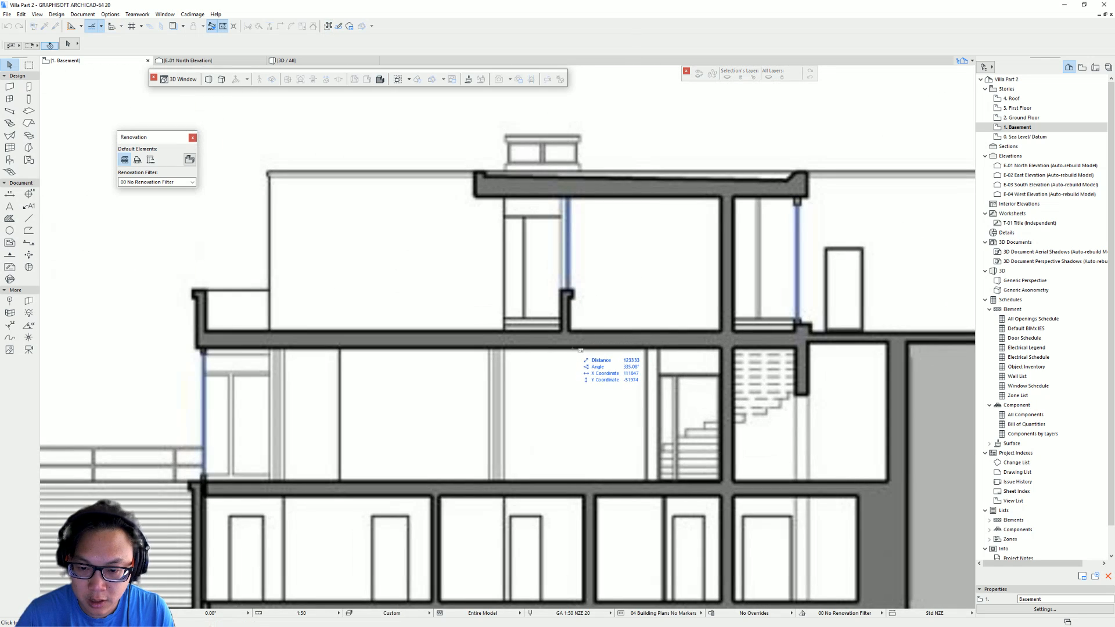
left_click(572, 348)
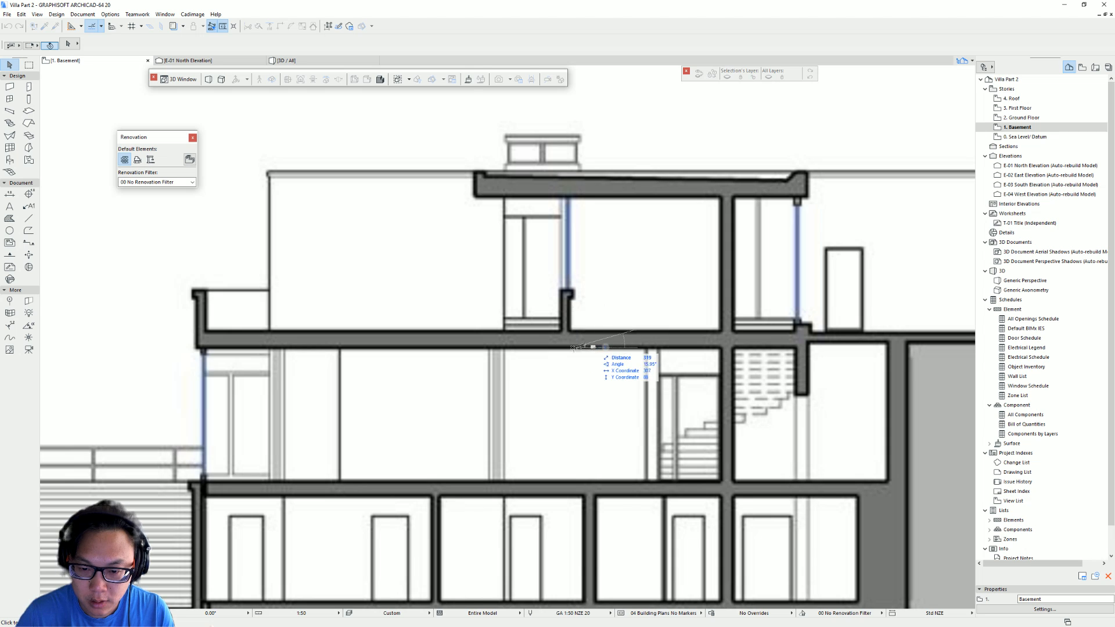
scroll(572, 330, "up", 4)
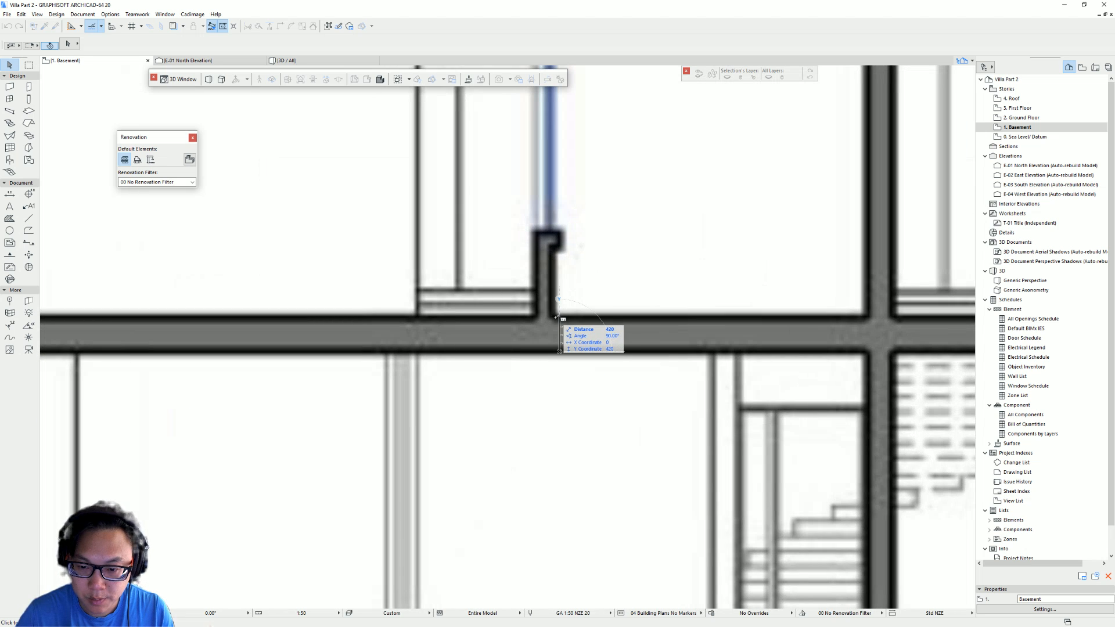
key("Escape")
scroll(557, 314, "down", 5)
middle_click_drag(563, 343, 519, 206)
key("m")
left_click(539, 291)
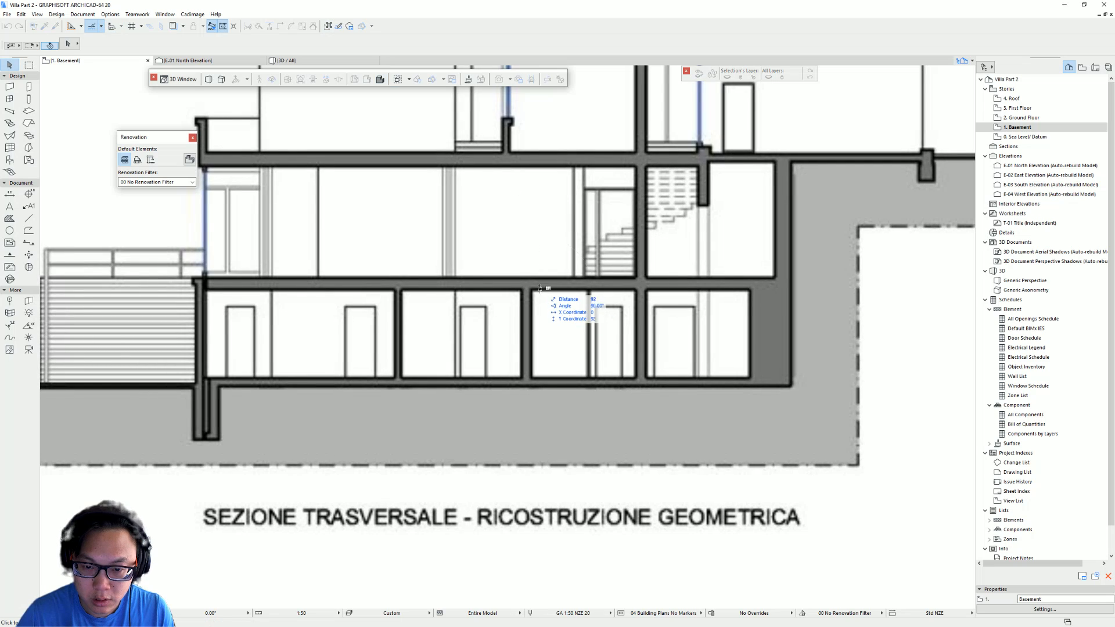
key("Escape")
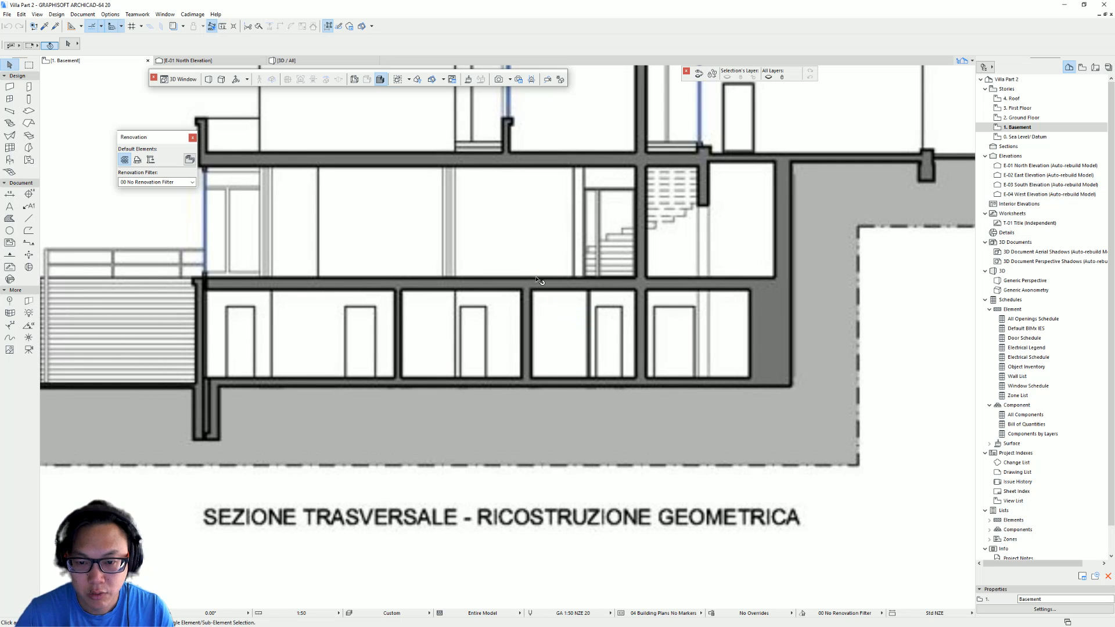
scroll(539, 283, "down", 4)
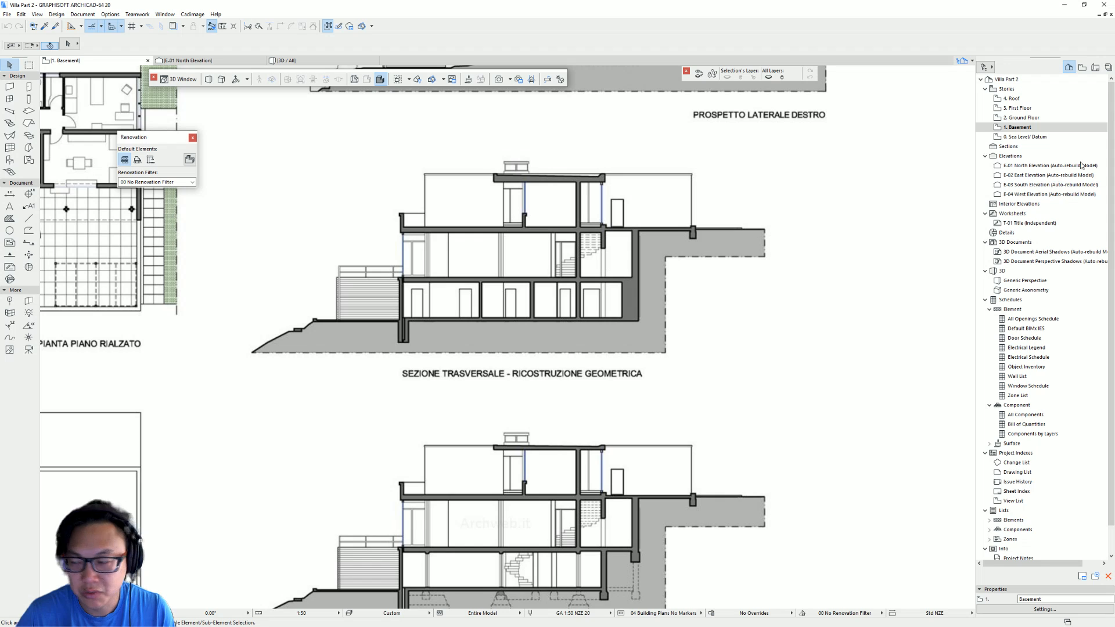
- Open the Ground Floor story and orbit the 3D model to inspect the slabs
double_click(1023, 118)
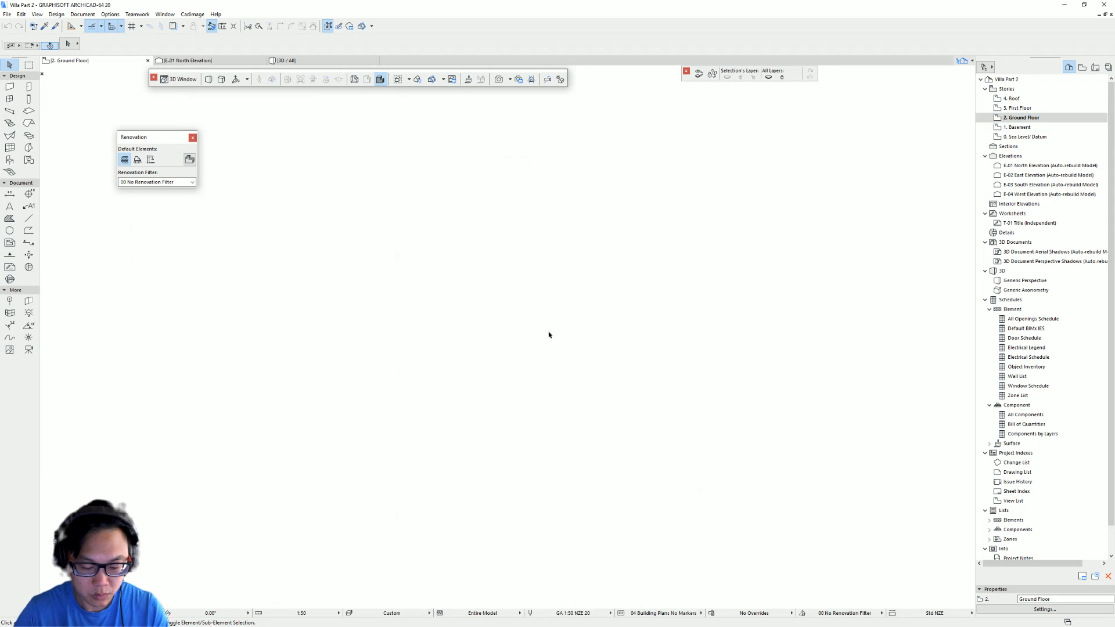
key("F3")
middle_click_drag(418, 357, 522, 352, "shift")
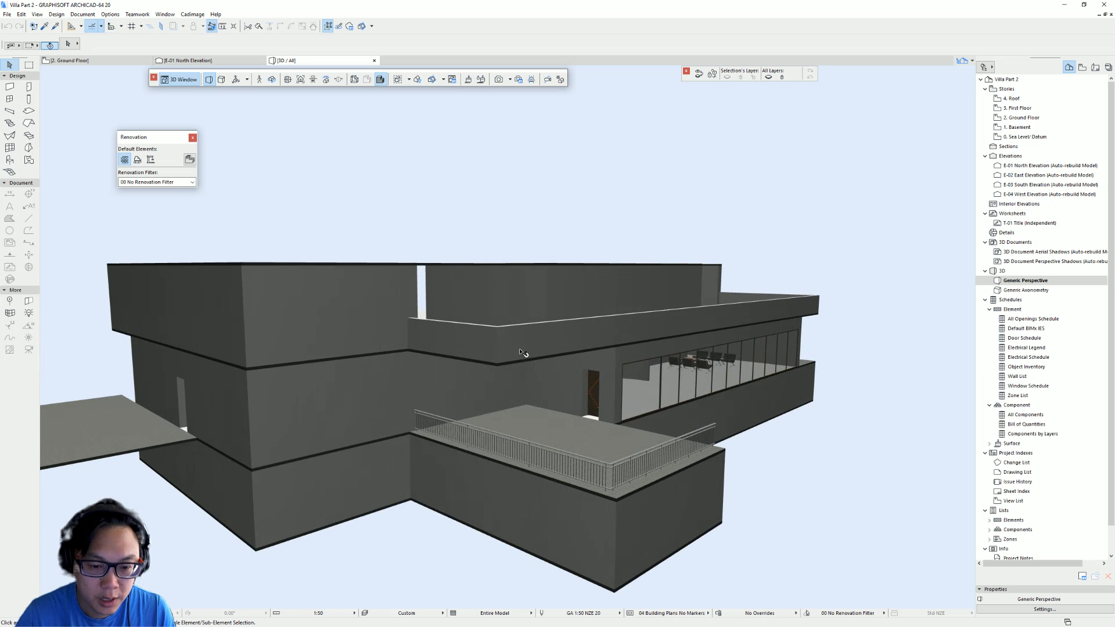
left_click(555, 369)
key("Escape")
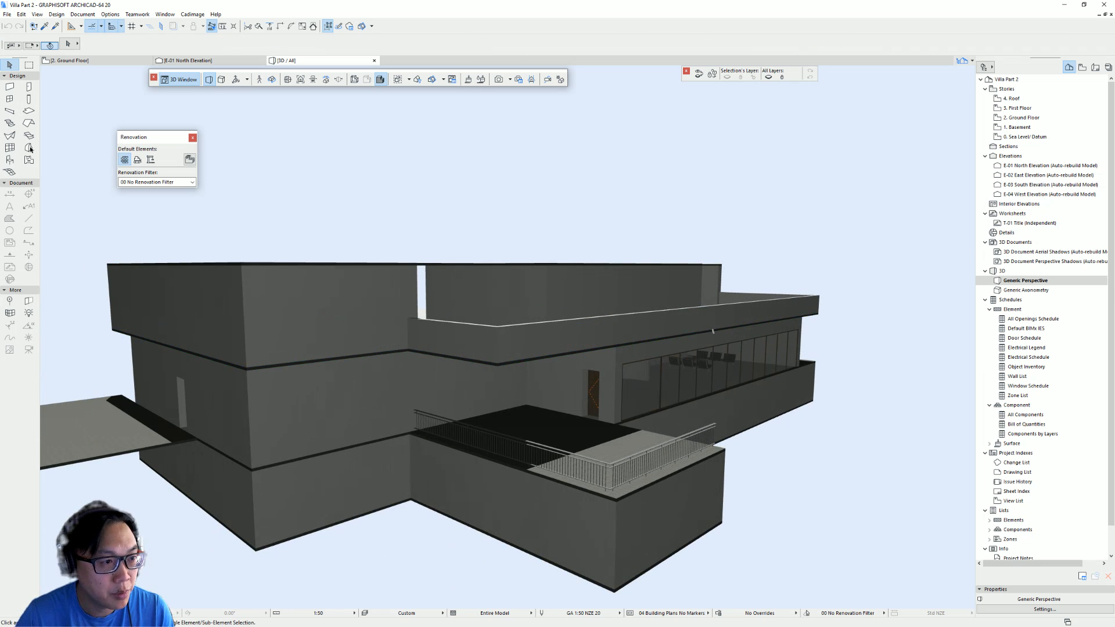
middle_click_drag(656, 233, 632, 264, "shift")
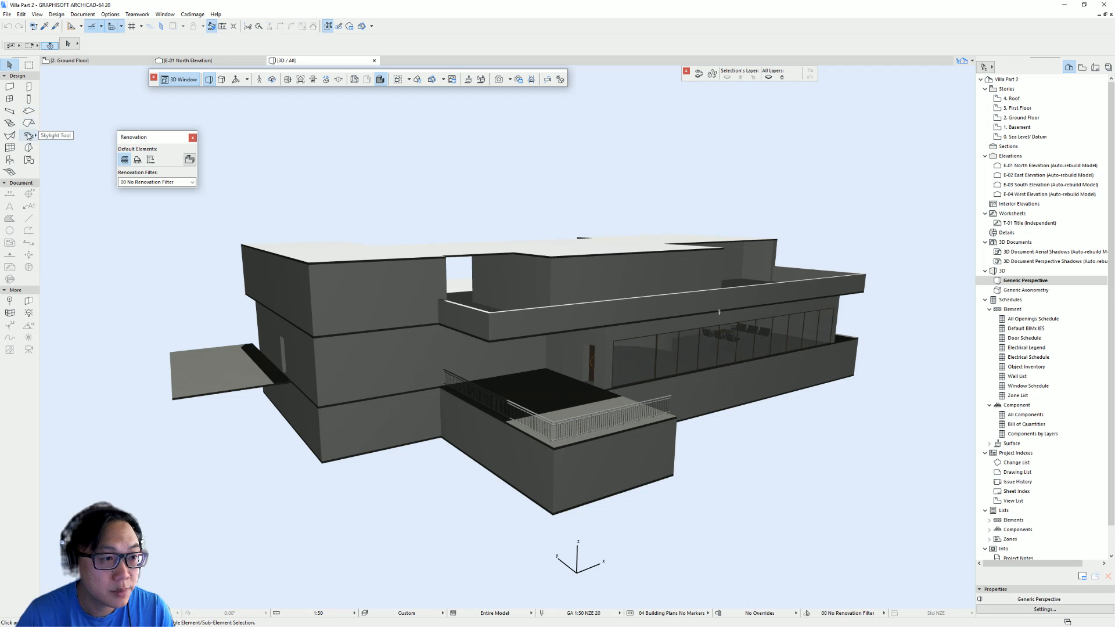
- Select all slabs in the 3D view and change their thickness value
left_click(29, 111)
key("ctrl+a")
middle_click_drag(536, 315, 778, 322, "shift")
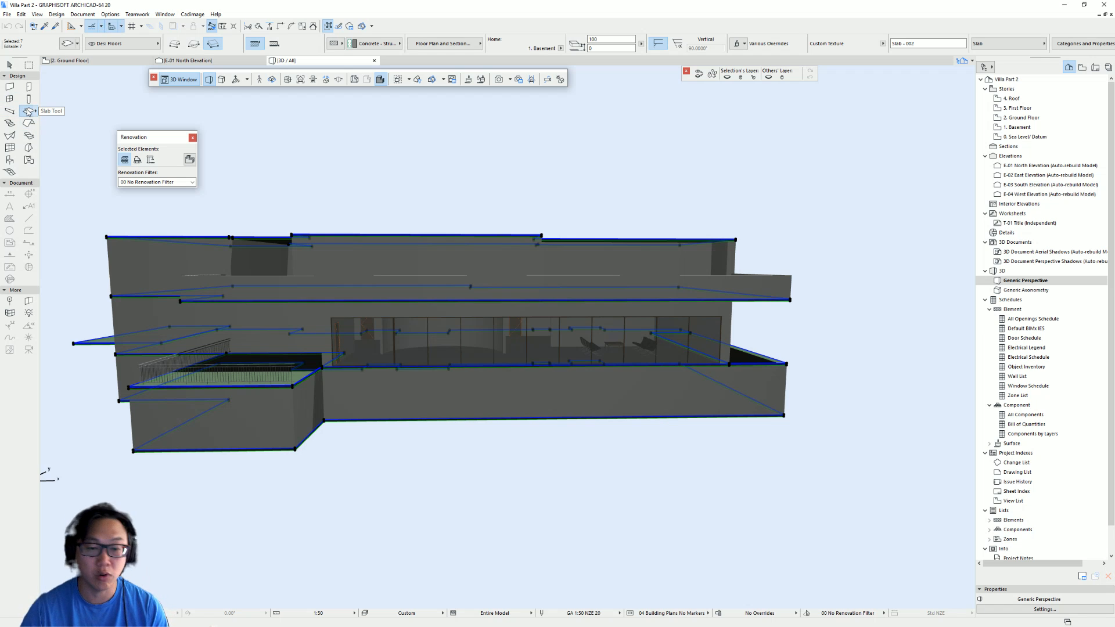
middle_click_drag(599, 204, 636, 207, "shift")
middle_click_drag(649, 251, 618, 310, "shift")
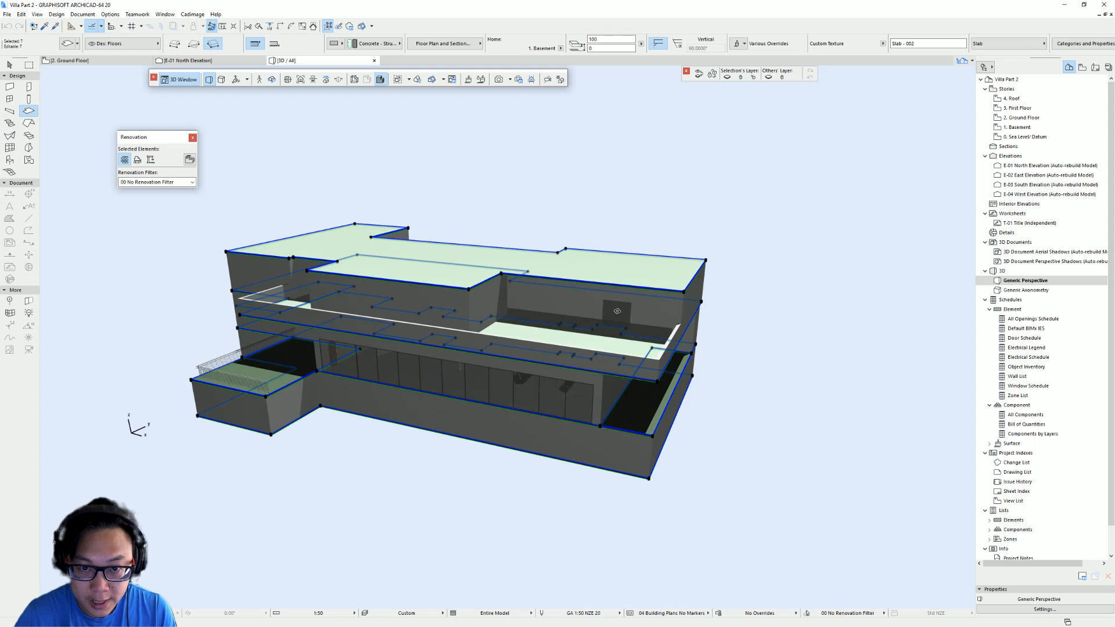
left_click(610, 38)
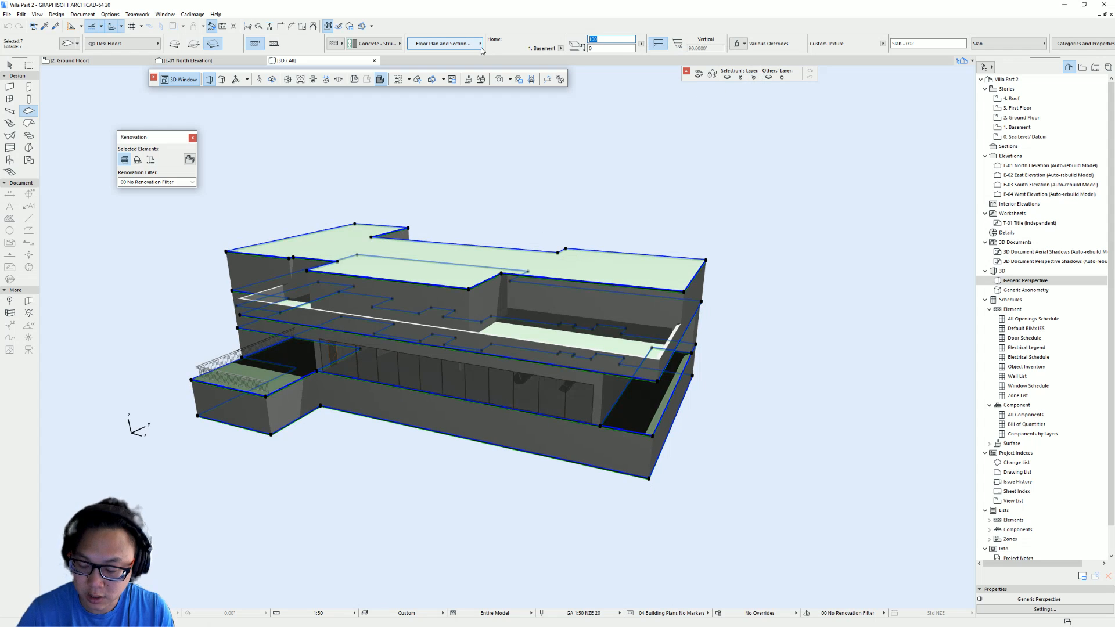
type("4")
key("Return")
key("Escape")
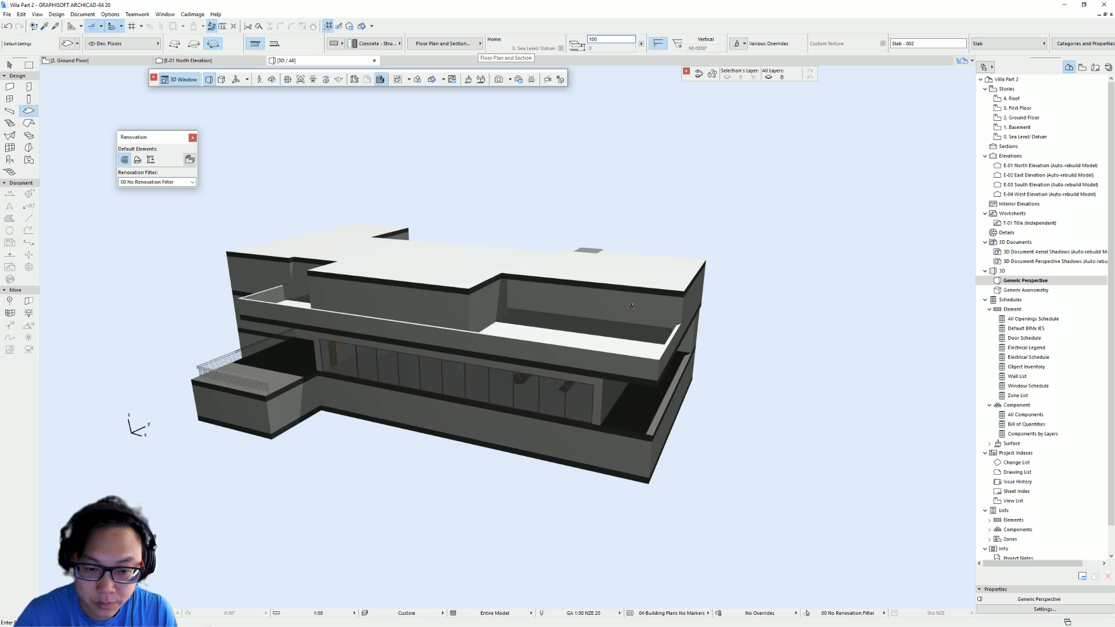
- Orbit the 3D model to inspect the updated slabs
mouse_move(540, 331)
middle_mouse_down("shift")
mouse_move(378, 260)
mouse_move(903, 254)
mouse_move(604, 276)
mouse_move(354, 264)
mouse_move(769, 289)
middle_mouse_up("shift")
scroll(558, 277, "down", 4)
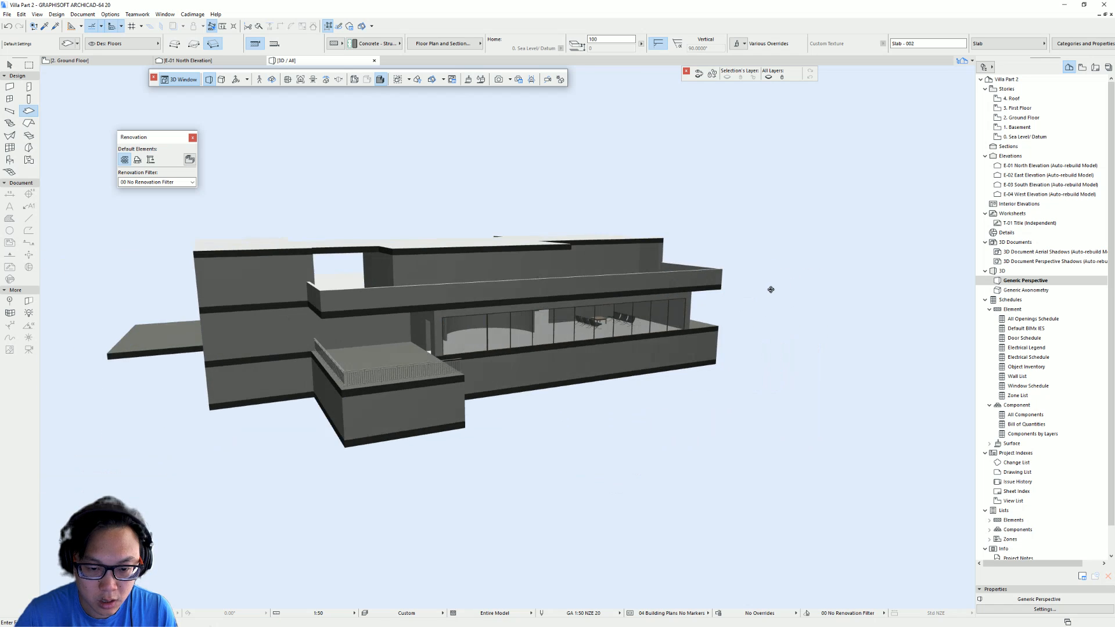
middle_click_drag(457, 359, 444, 350, "shift")
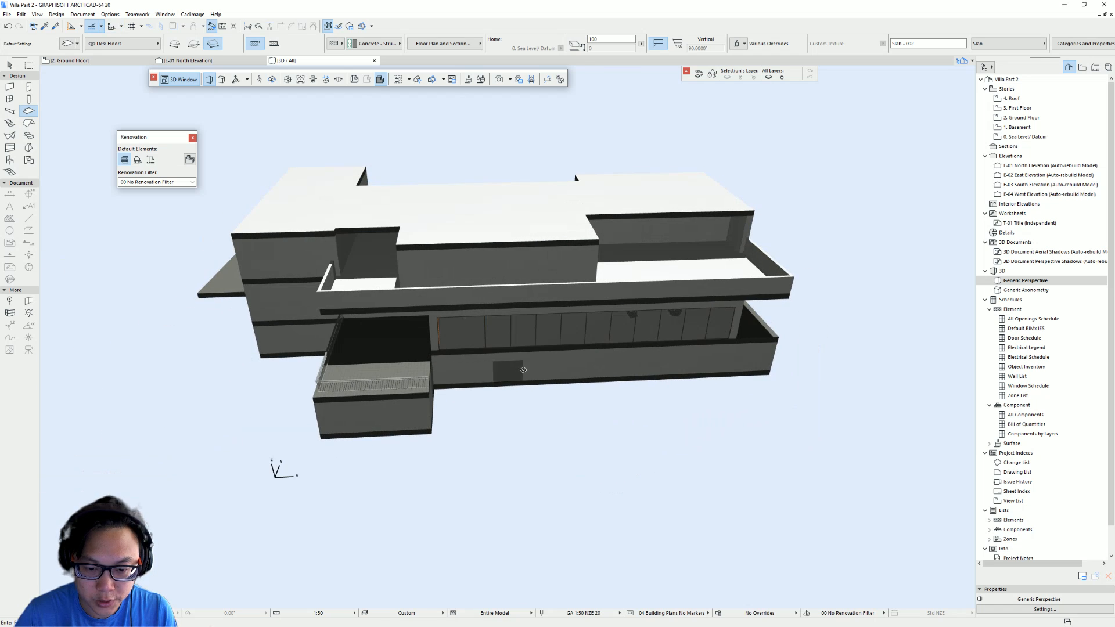
- Open the Ground Floor plan and make all layers visible in Layer Settings
left_click(1024, 118)
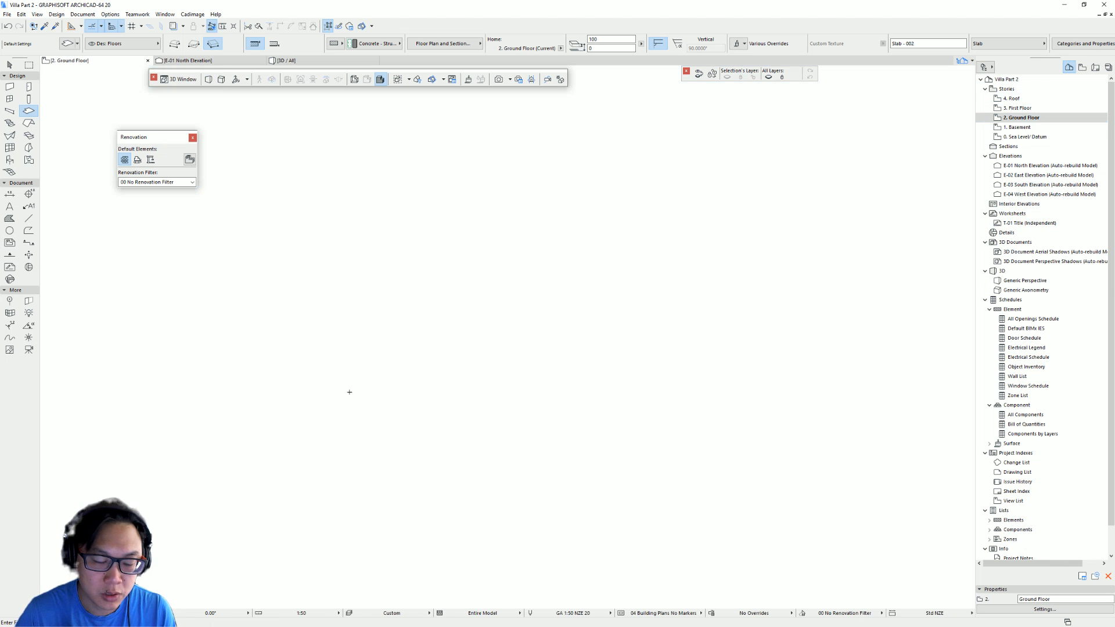
middle_click(361, 461)
middle_click(361, 462)
middle_click_drag(361, 461, 271, 343)
scroll(616, 331, "down", 7)
middle_click_drag(561, 333, 255, 341)
scroll(255, 341, "down", 1)
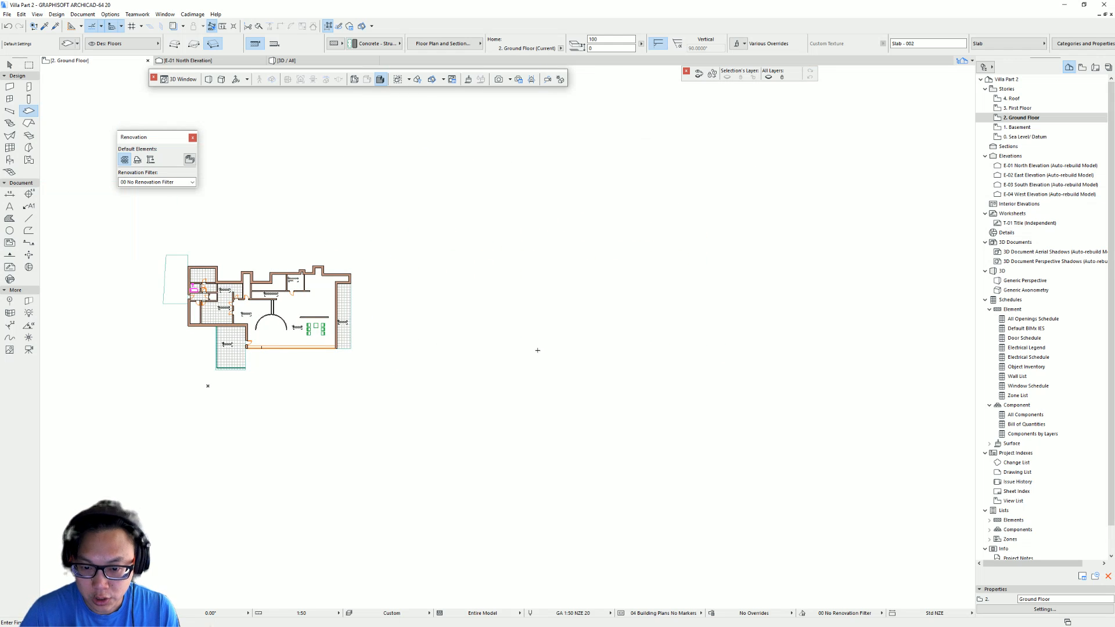
key("ctrl+l")
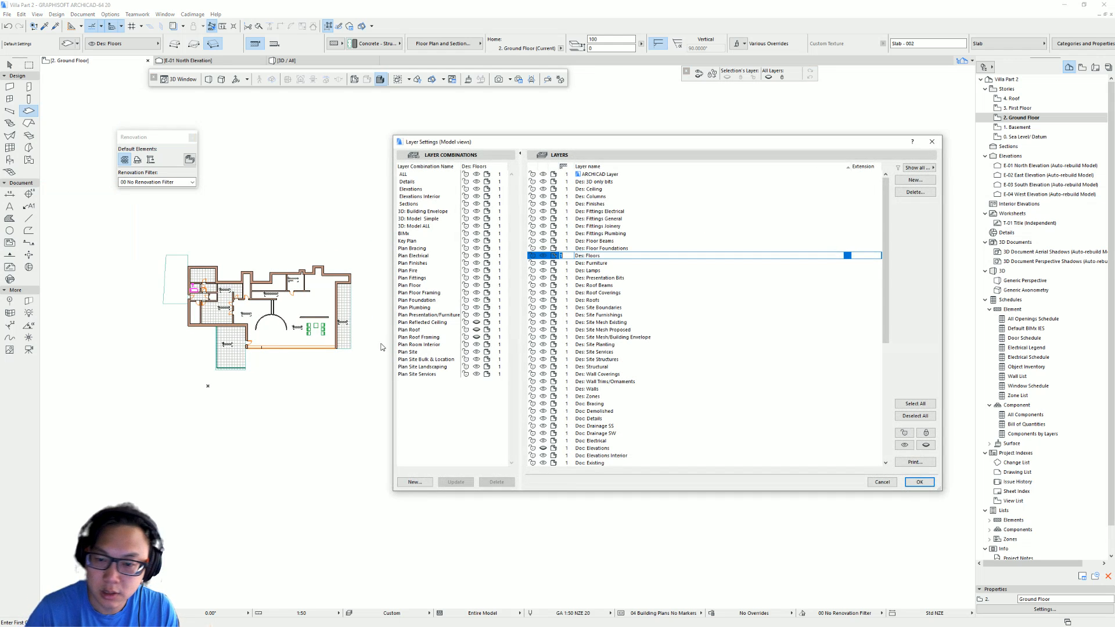
left_click(916, 403)
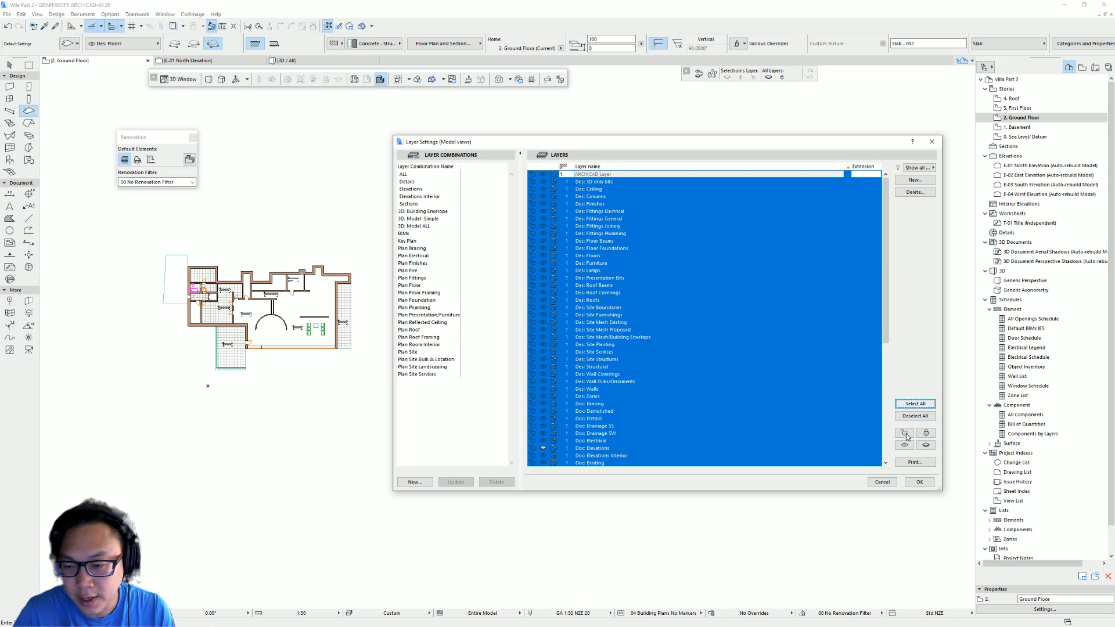
left_click(905, 445)
left_click(920, 483)
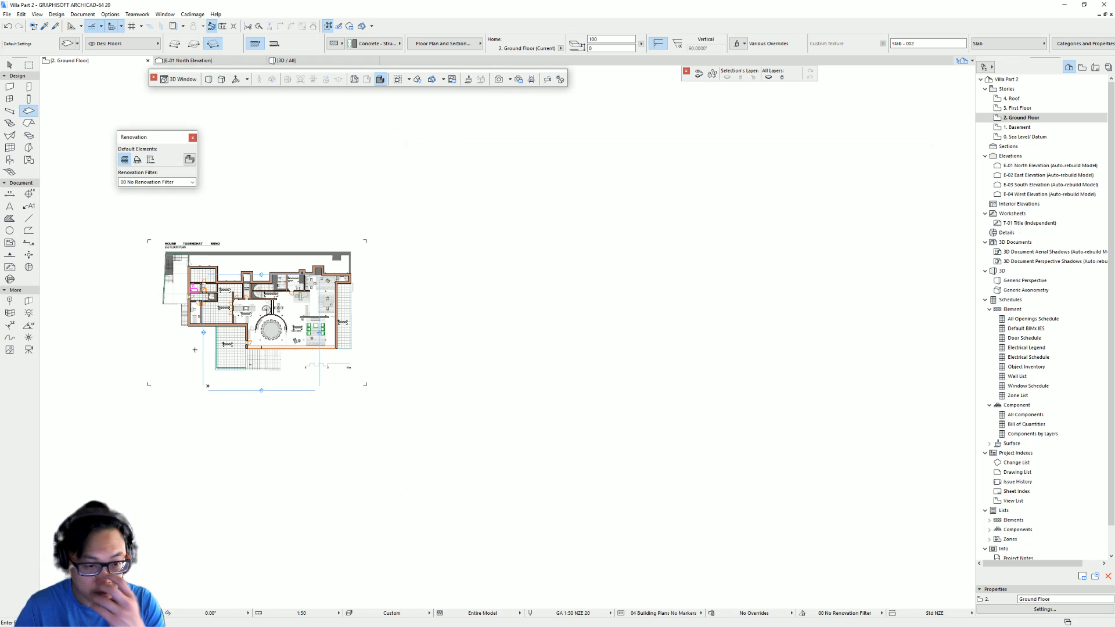
scroll(229, 357, "up", 6)
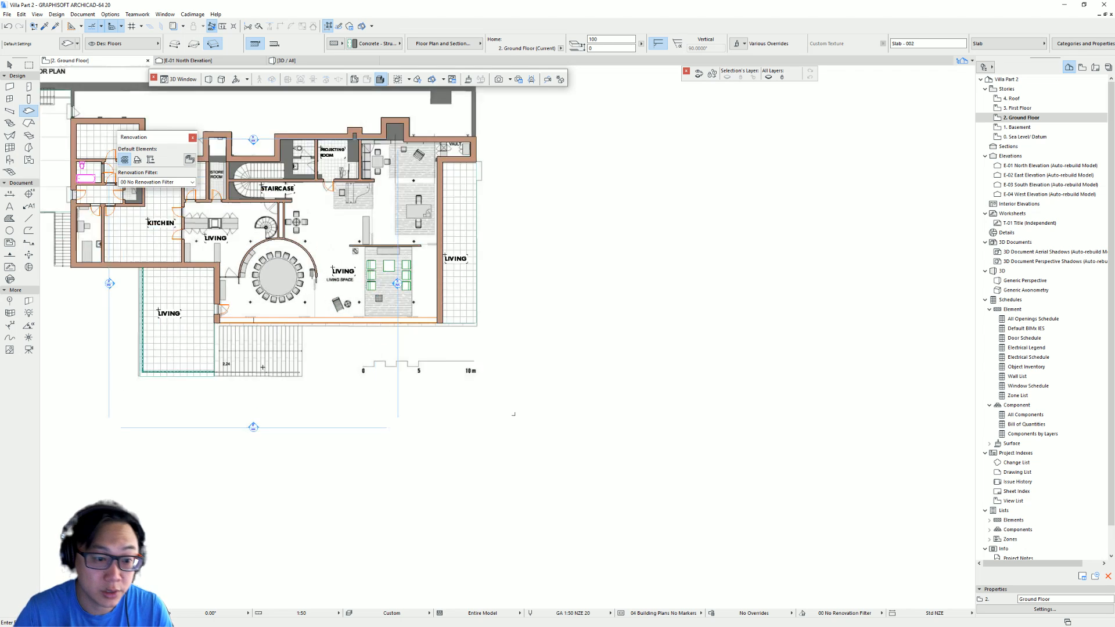
scroll(378, 406, "up", 2)
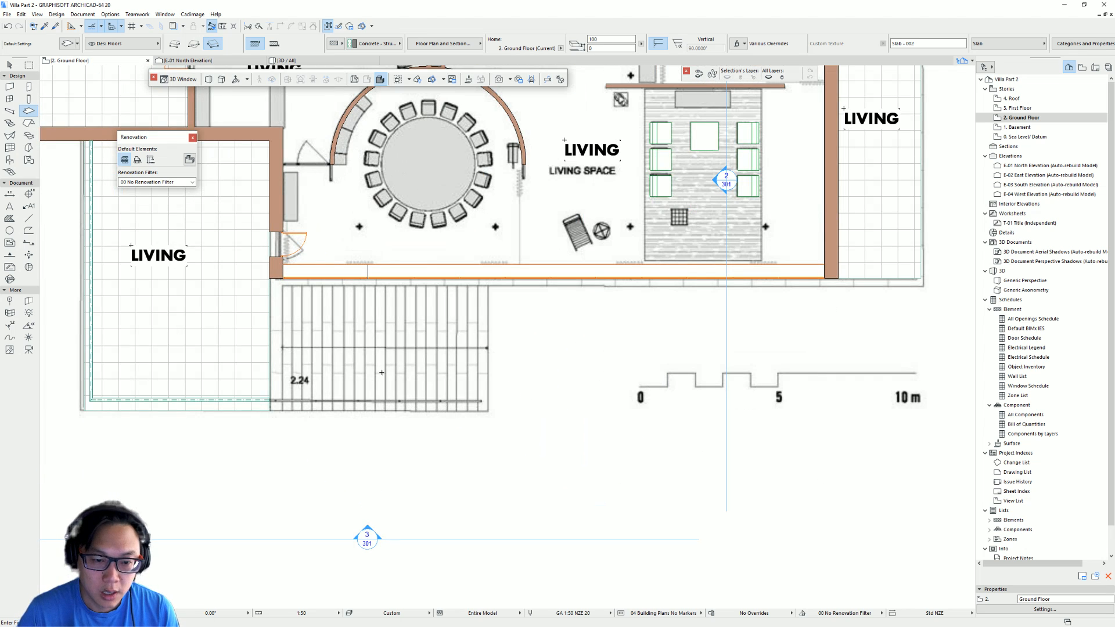
scroll(286, 400, "up", 2)
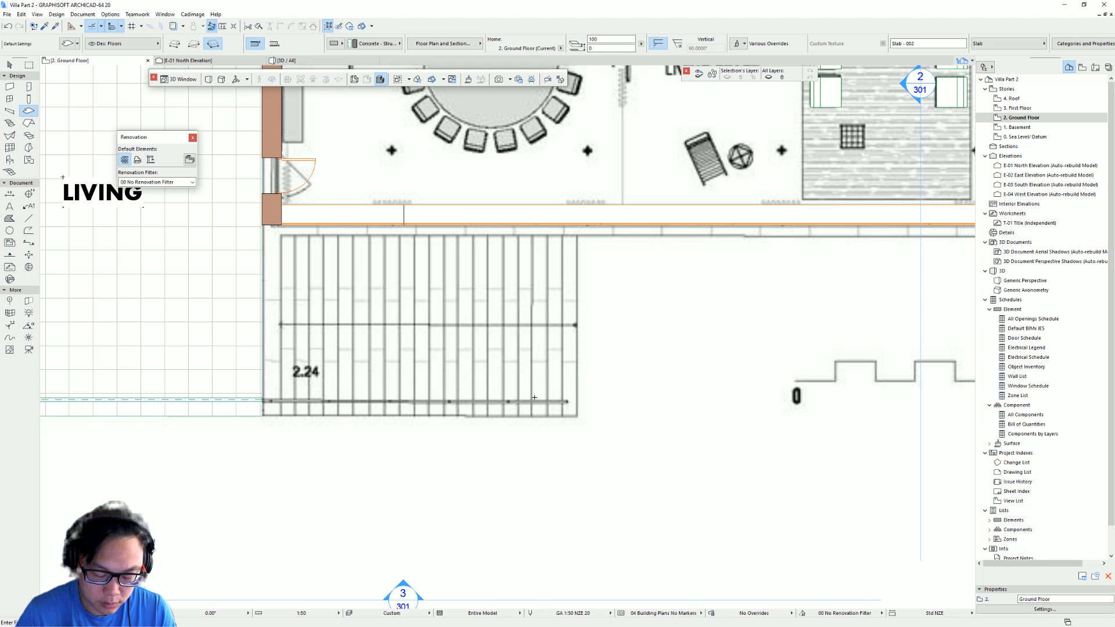
left_click(262, 416)
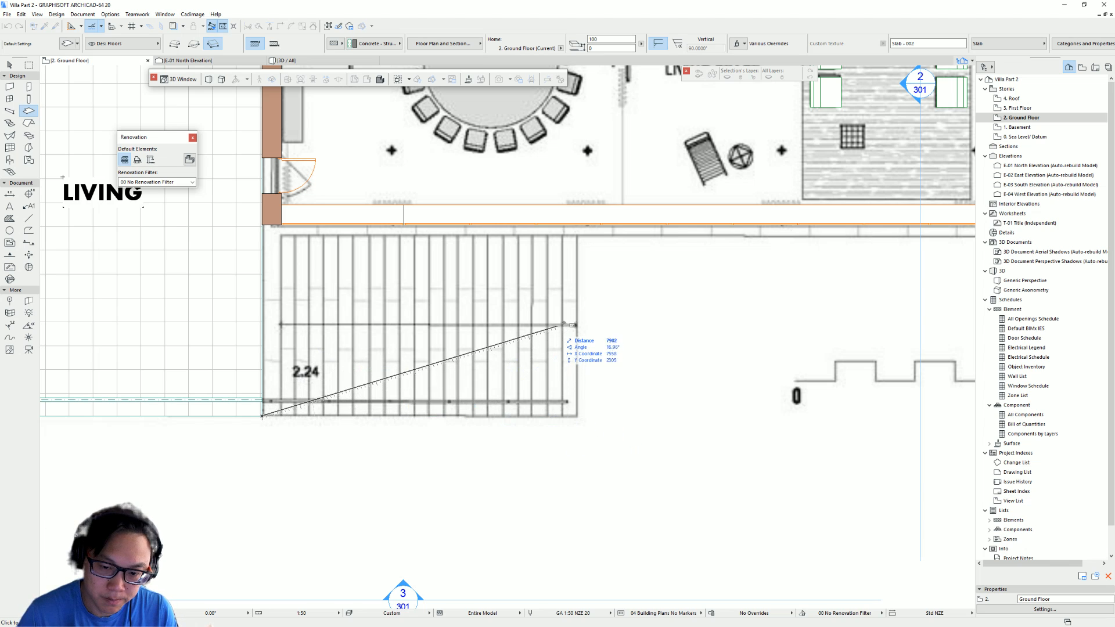
key("Escape")
- Select the living-room slab and offset its edge to reach the terrace staircase edge
key("Escape")
left_click(235, 250)
middle_click_drag(267, 261, 399, 329)
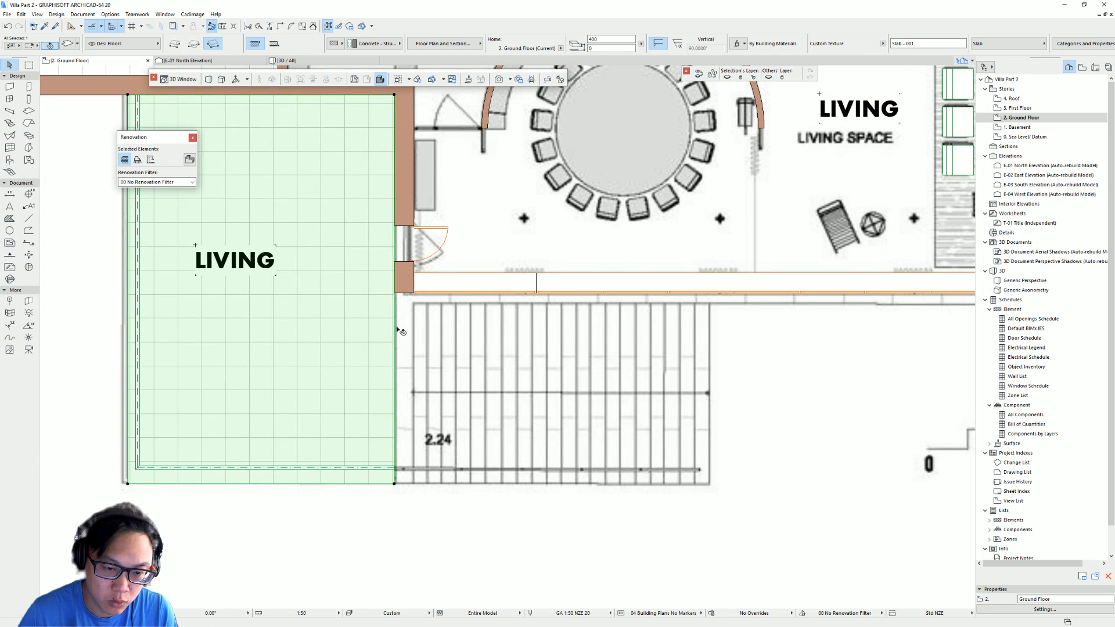
left_click(393, 318)
key("Escape")
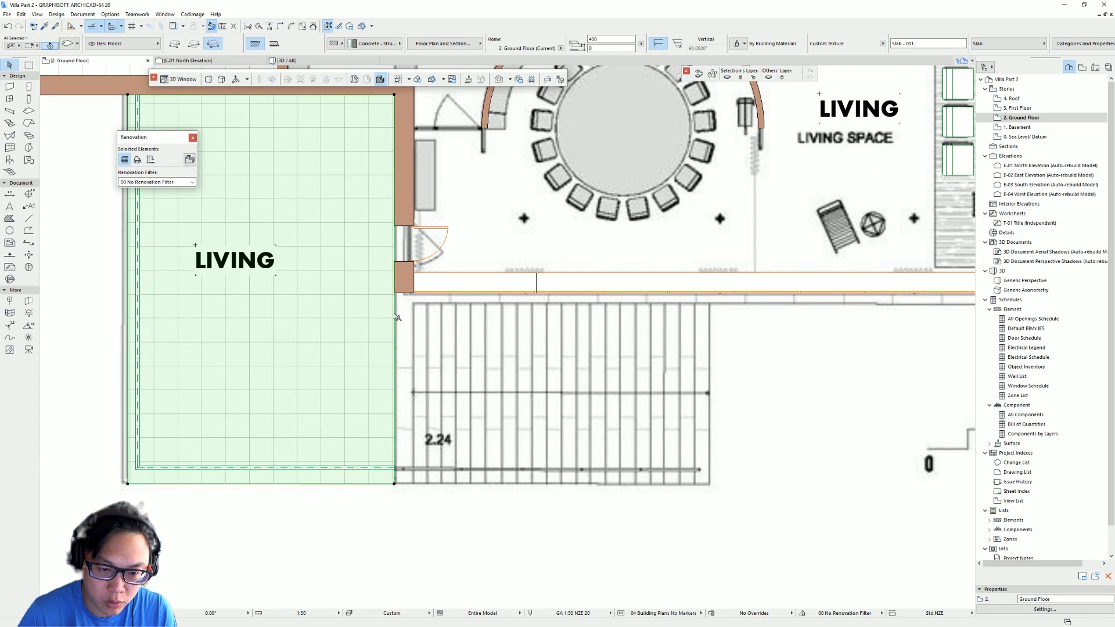
left_click(395, 315)
left_click(437, 354)
left_click(394, 293)
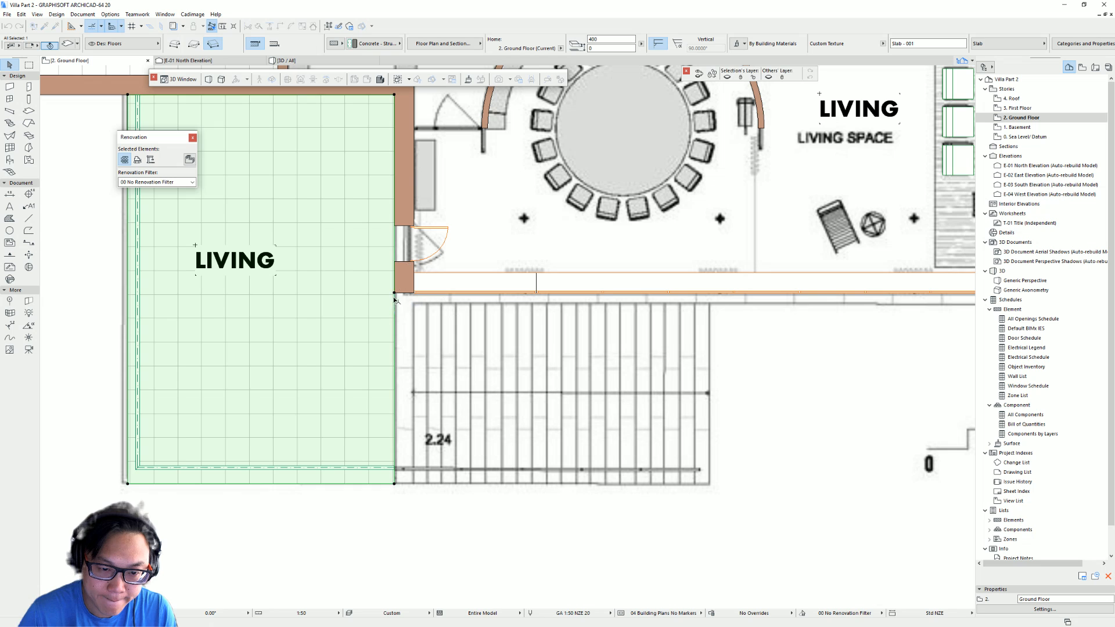
left_click(394, 315)
left_click(469, 356)
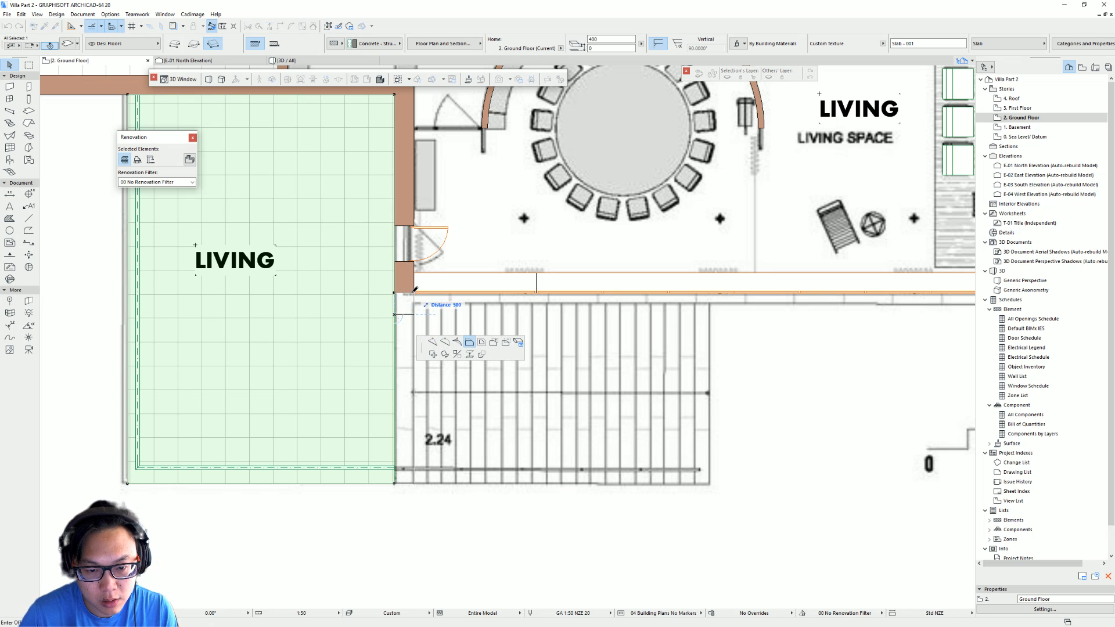
left_click(414, 289)
middle_click_drag(490, 433, 443, 410)
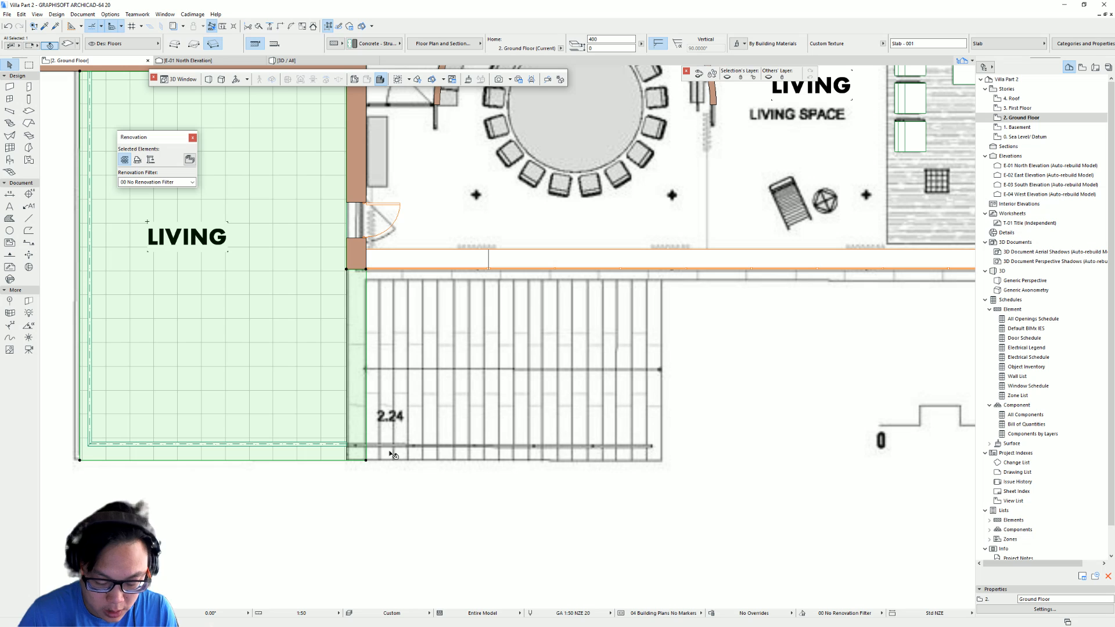
left_click(366, 460)
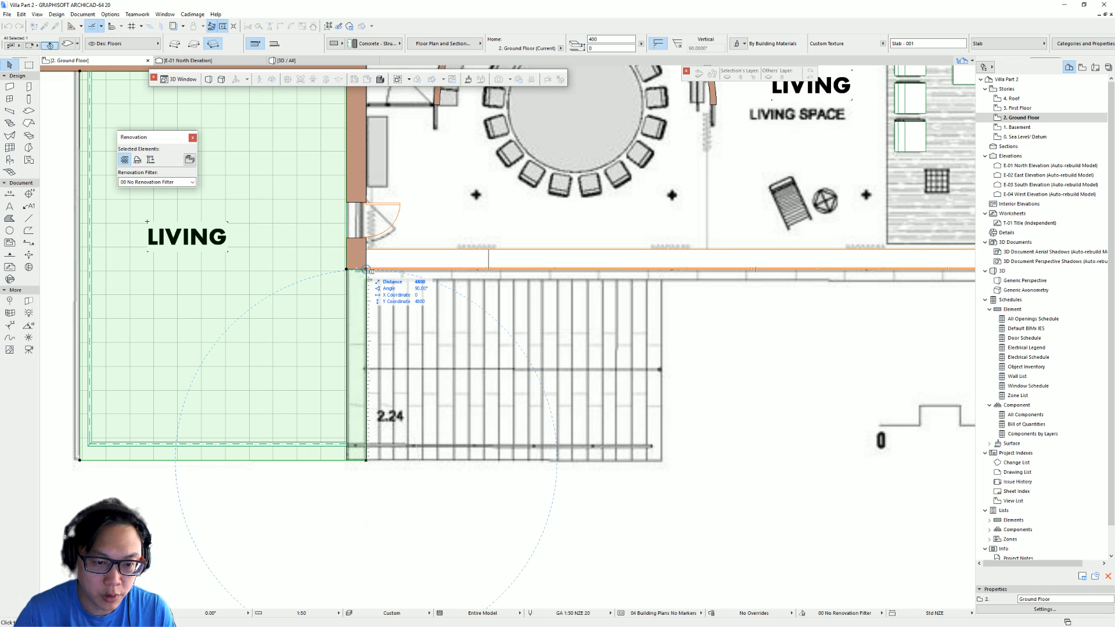
key("Escape")
key("Escape")
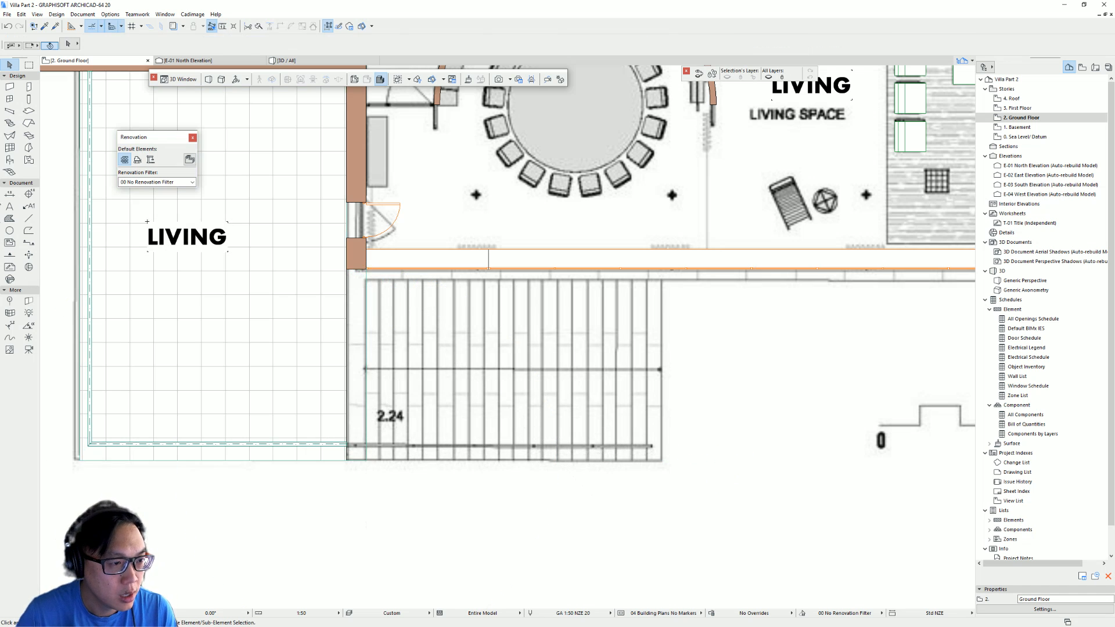
- Open the Stair tool settings, pick Stair TwoLandings 20, and create a straight stair type with StairMaker
double_click(8, 123)
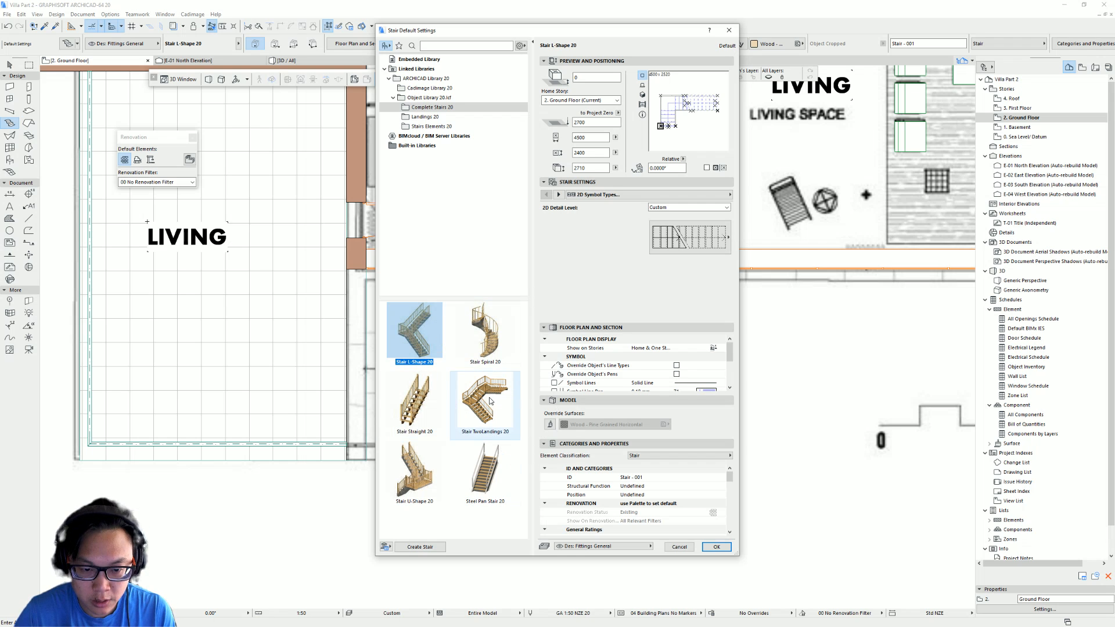
left_click(479, 344)
left_click(484, 401)
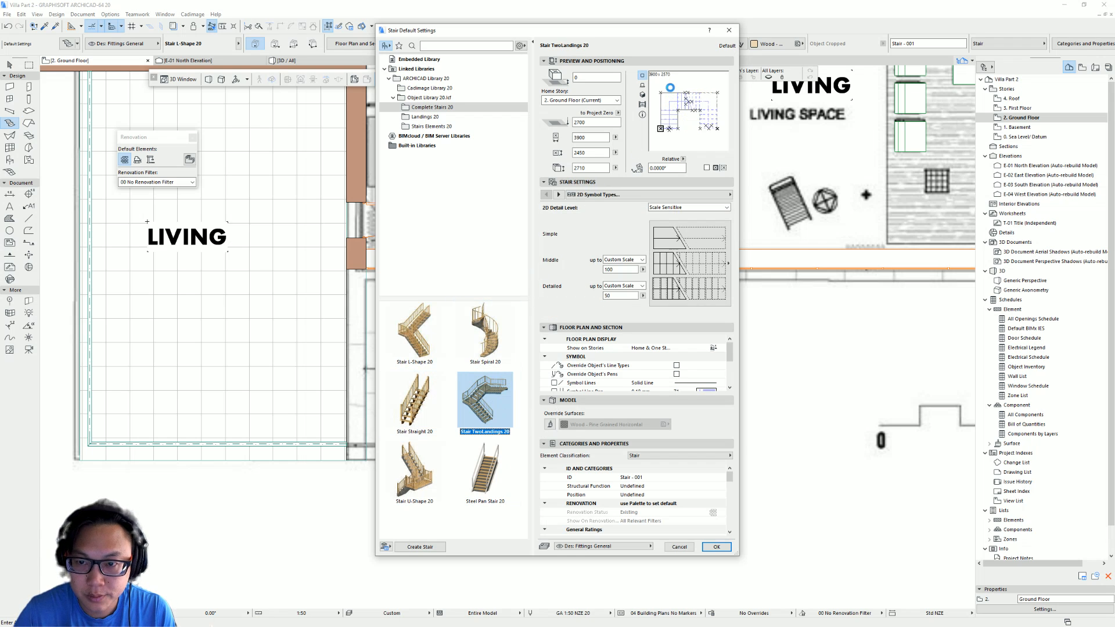
left_click(642, 95)
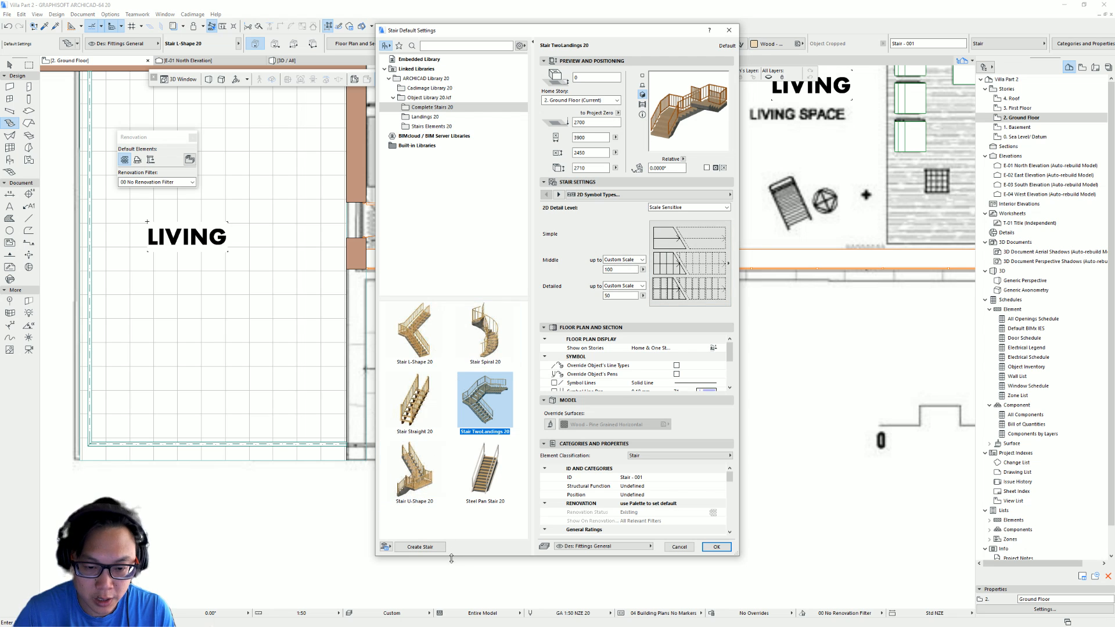
left_click(432, 547)
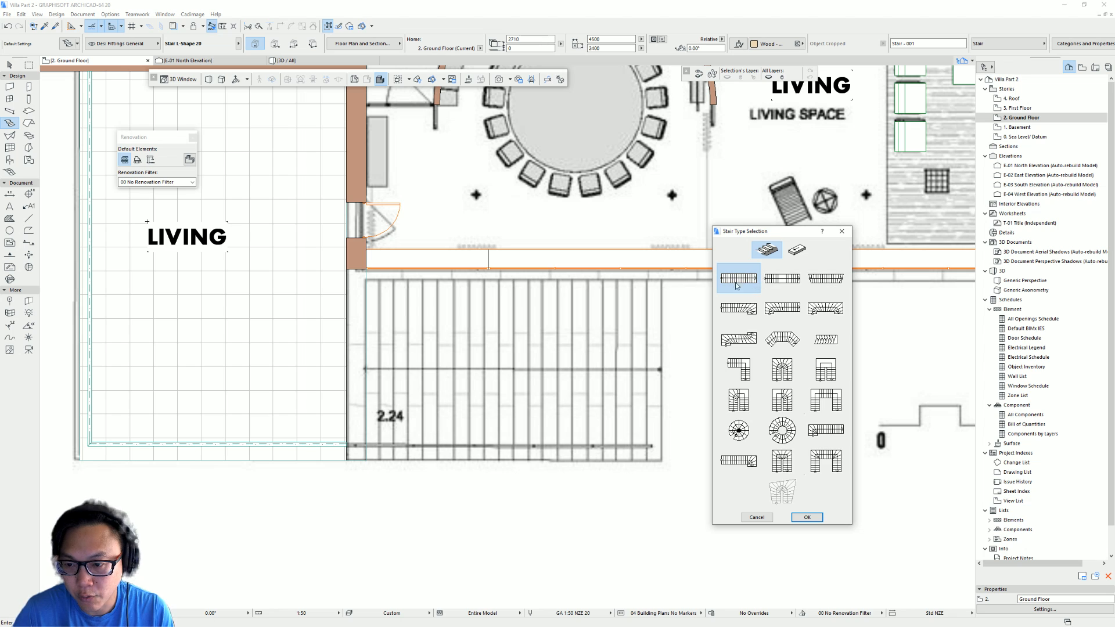
left_click(810, 516)
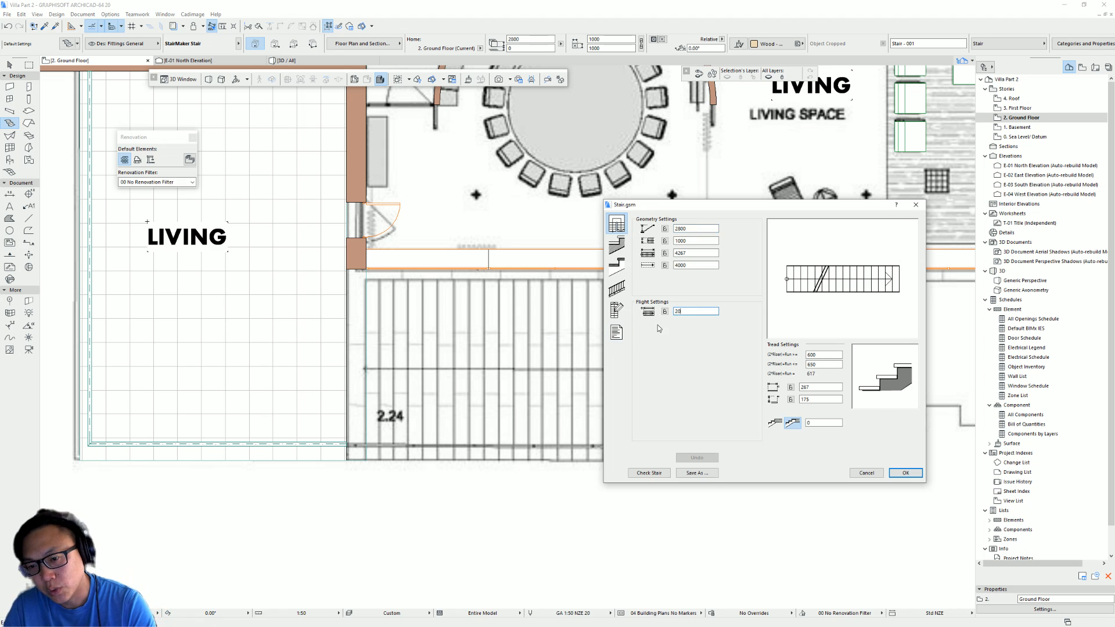
- Lock the flight at 20 risers and set the stair's total height to 2700, locked
left_click(665, 311)
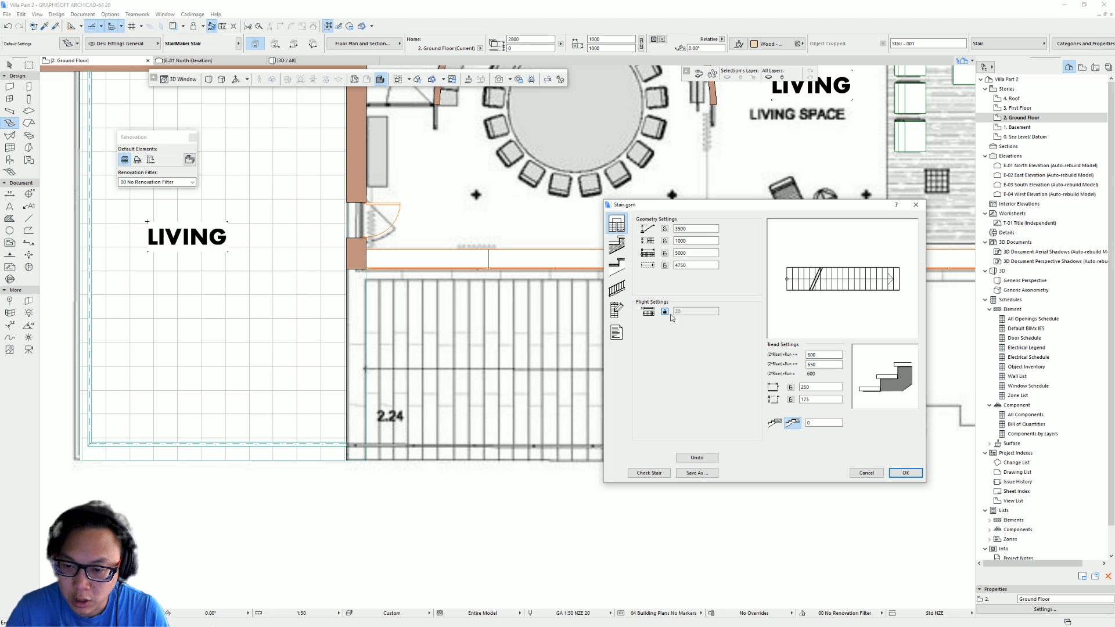
double_click(699, 228)
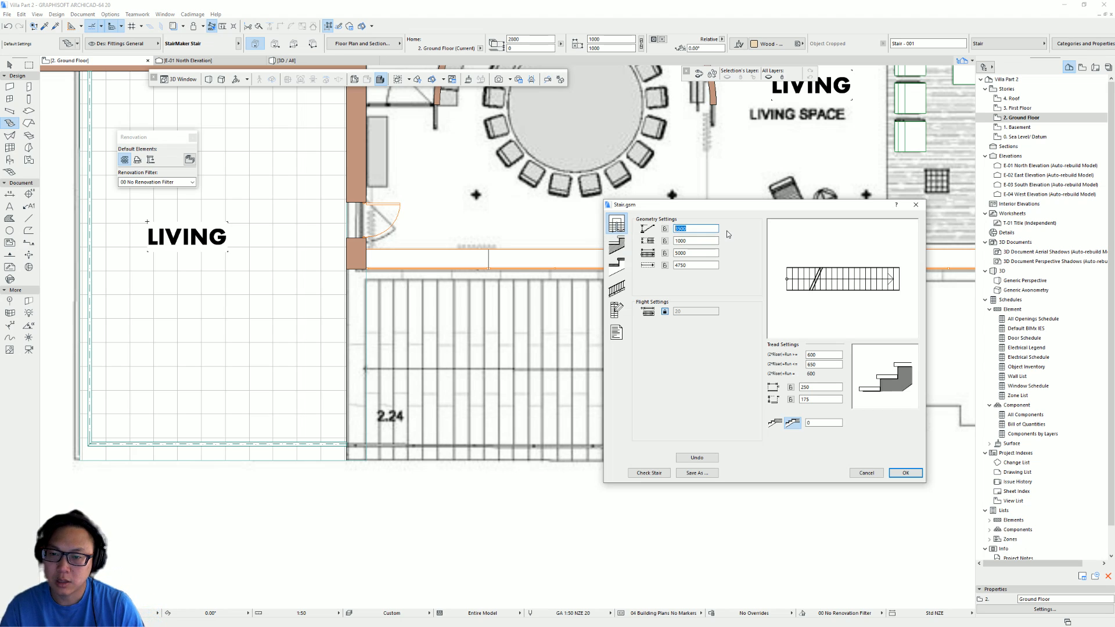
type("2700")
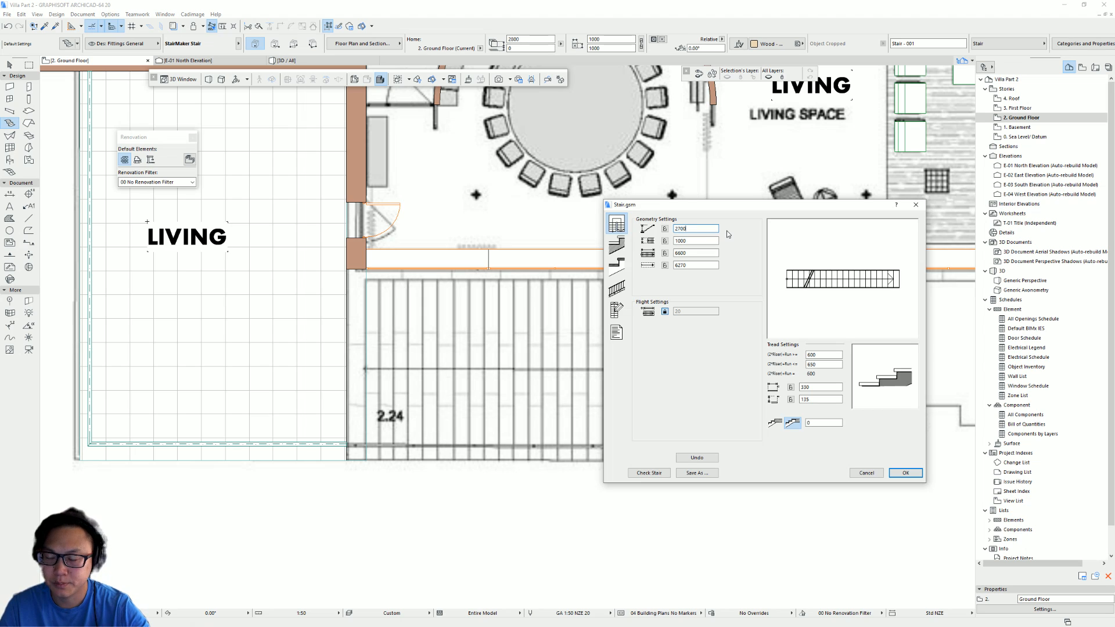
left_click(665, 229)
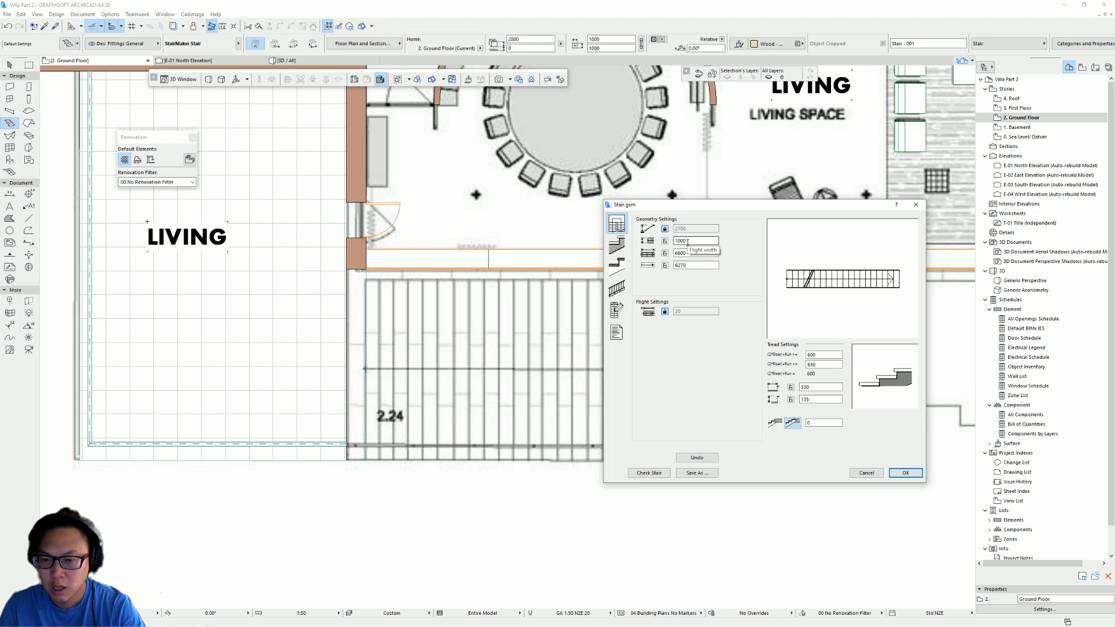
- Set and lock the stair flight width to 4800 and its length to 7450
left_click_drag(688, 241, 625, 239)
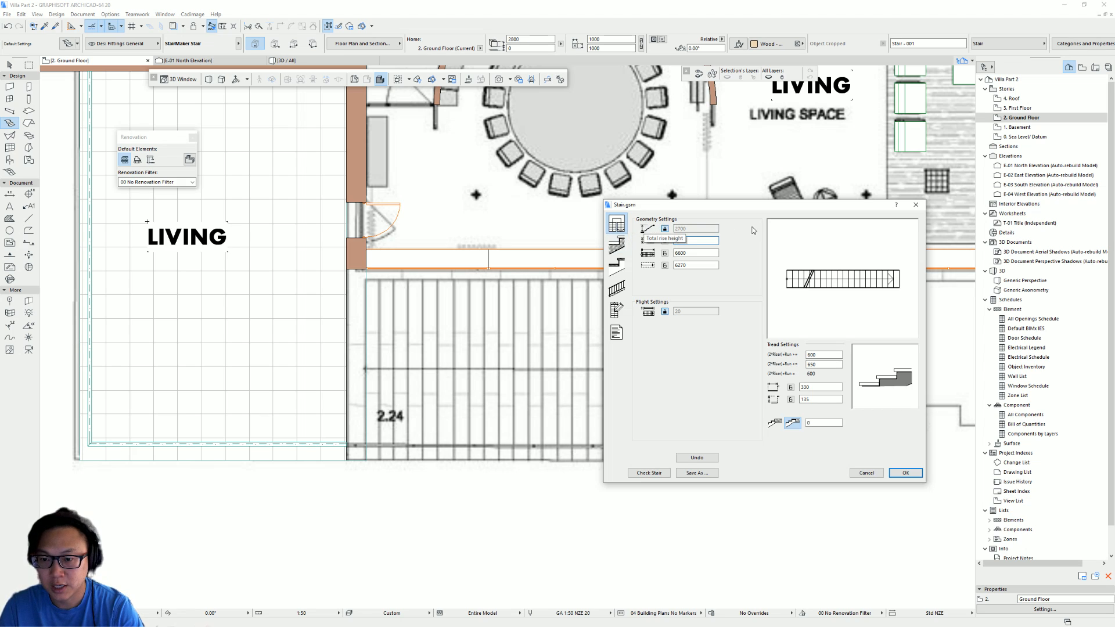
type("4800")
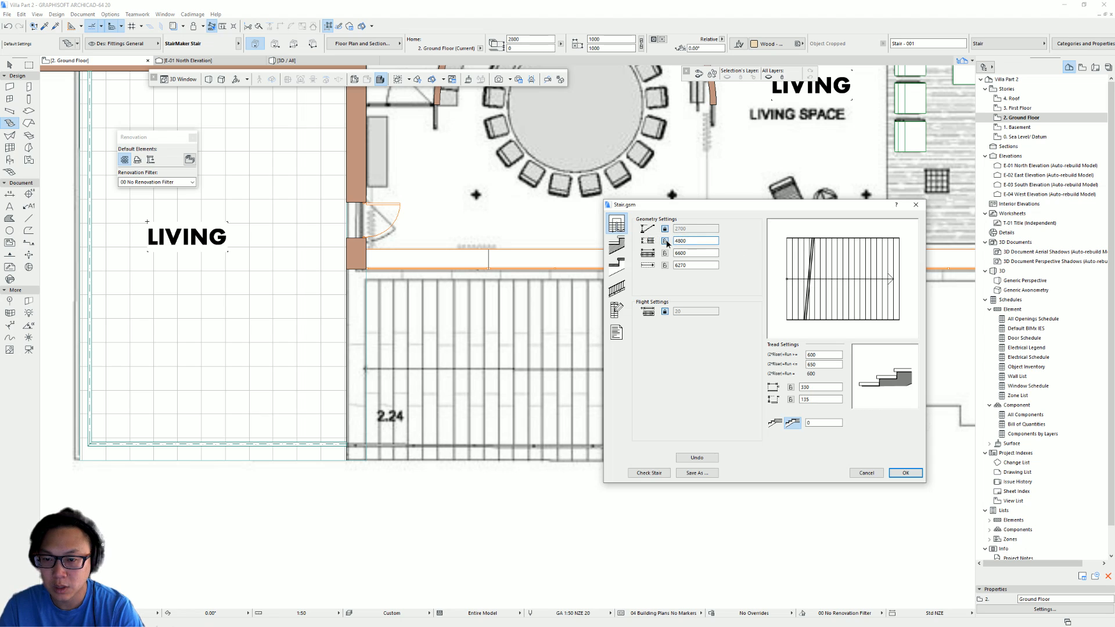
left_click(665, 241)
double_click(695, 252)
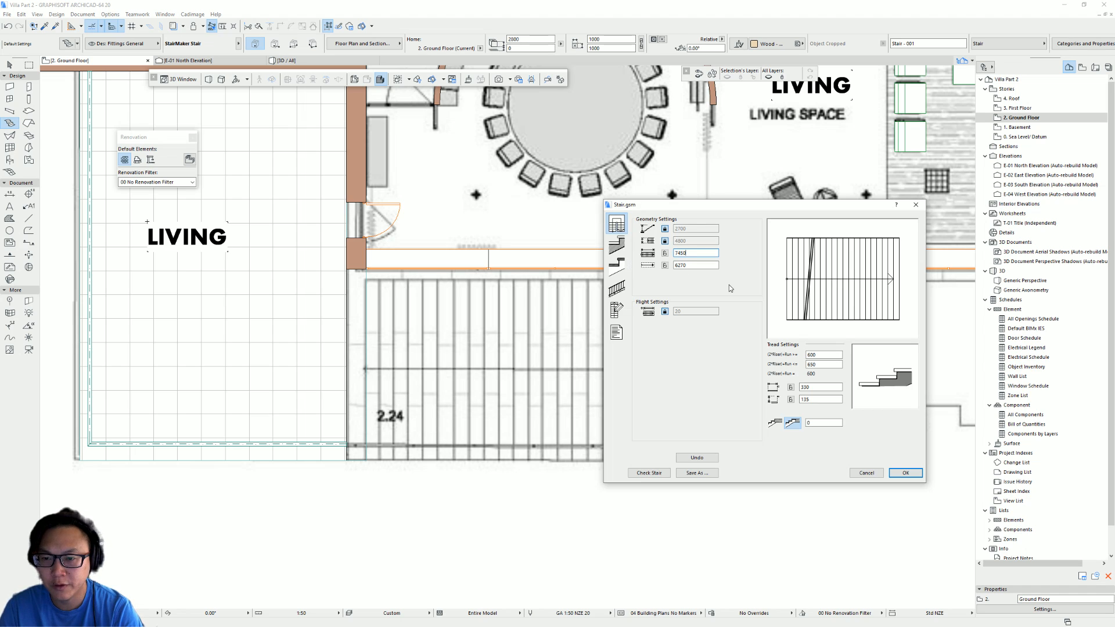
left_click(665, 253)
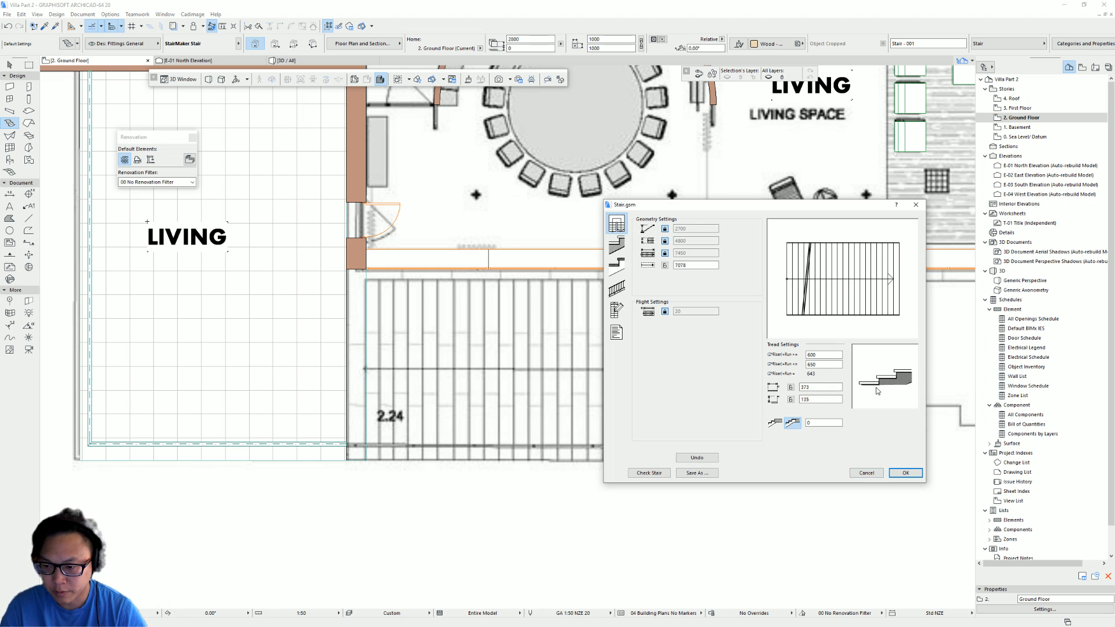
- Choose the solid stair structure type and set the railing style in the railing settings
left_click(617, 245)
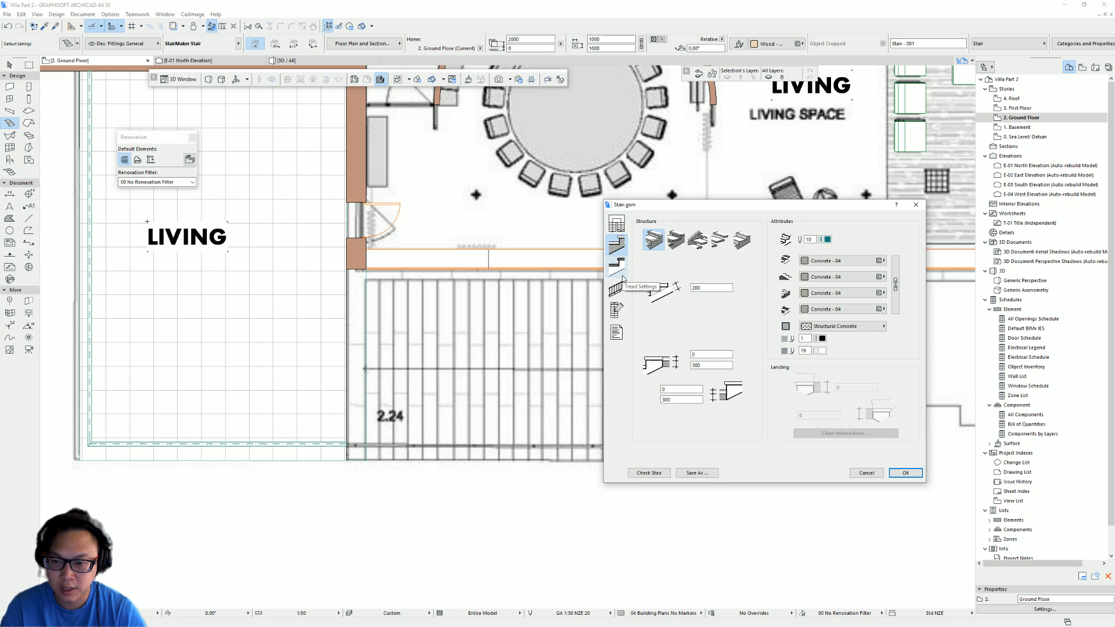
left_click(742, 241)
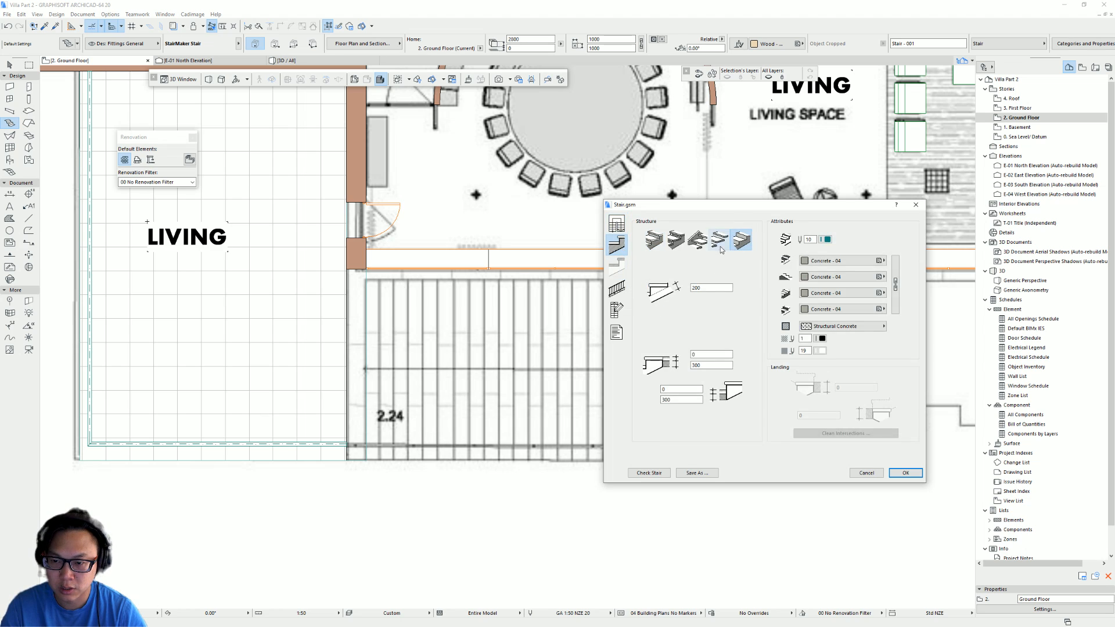
left_click(617, 289)
left_click(715, 253)
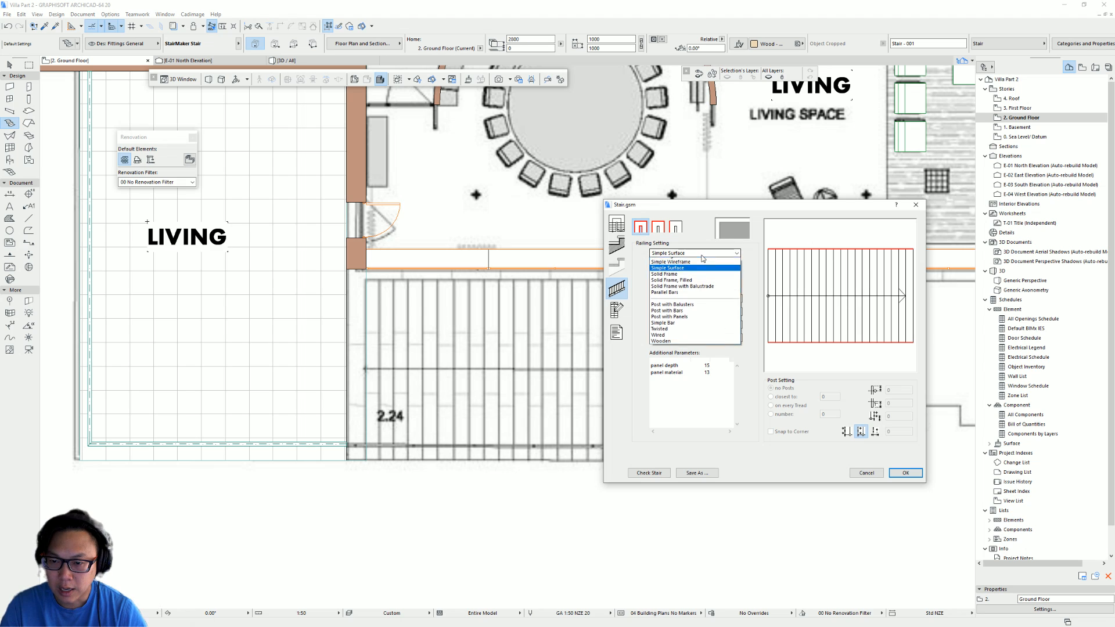
left_click(694, 263)
- Save the new stair as Stair 1, place it on the ground floor plan and shift it over the traced stair
left_click(902, 474)
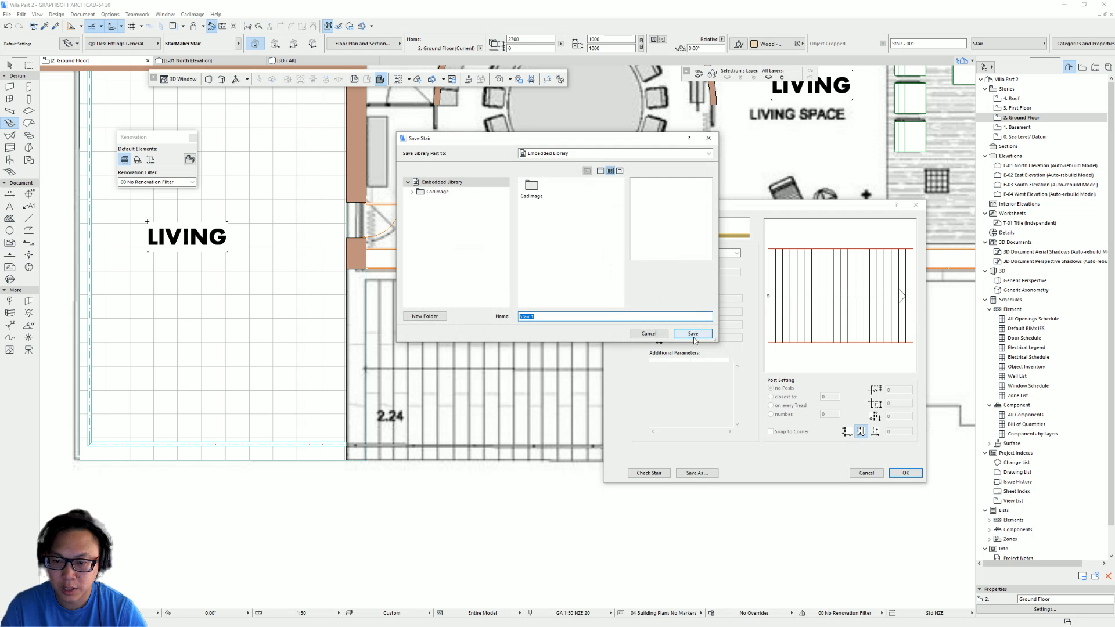
left_click(697, 332)
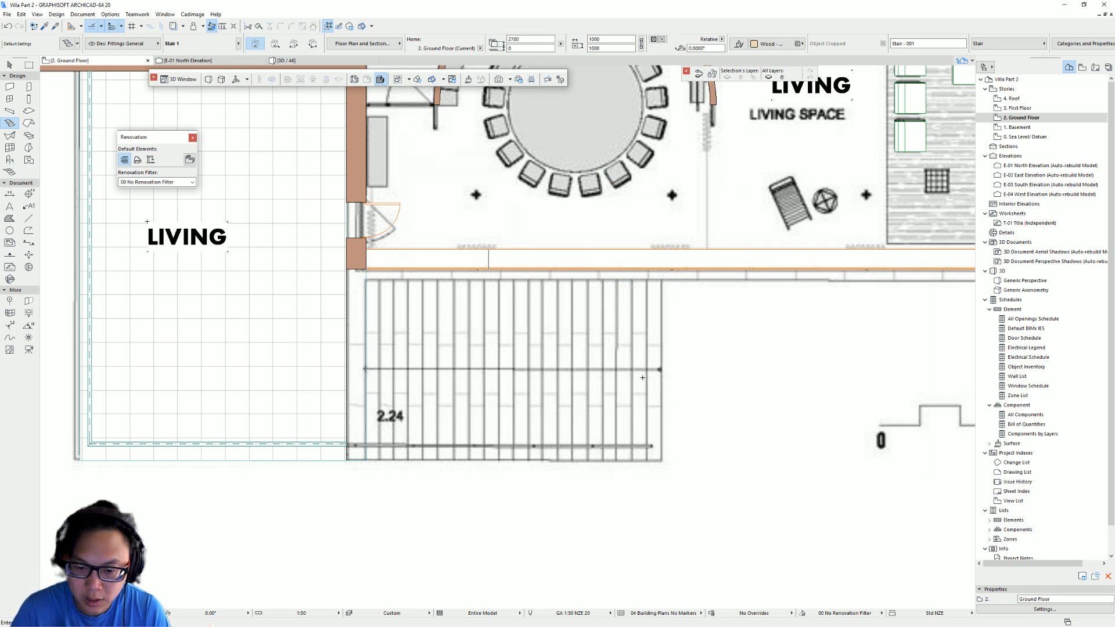
left_click(367, 366)
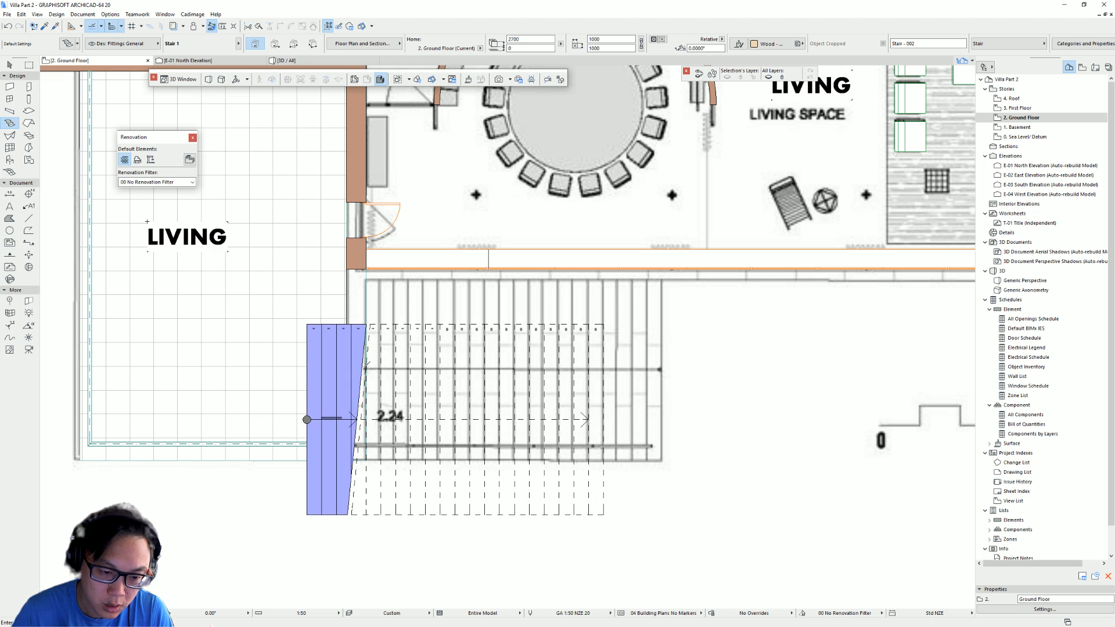
key("Escape")
left_click_drag(500, 420, 626, 382)
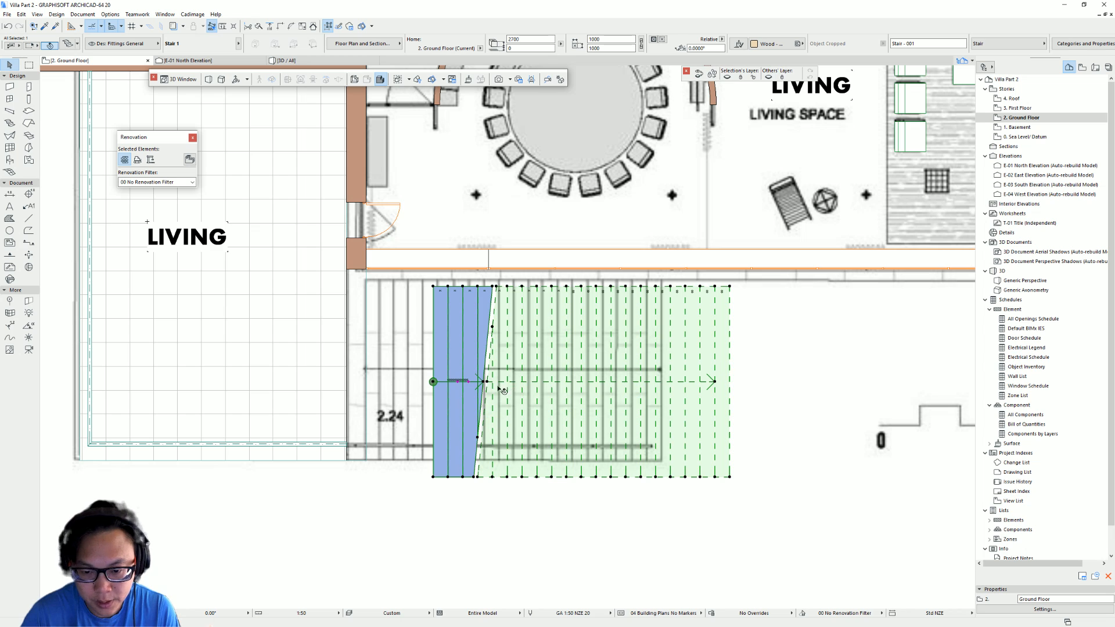
- Mirror the stair about a vertical axis and move it onto the stair outline in the plan
left_click(727, 477)
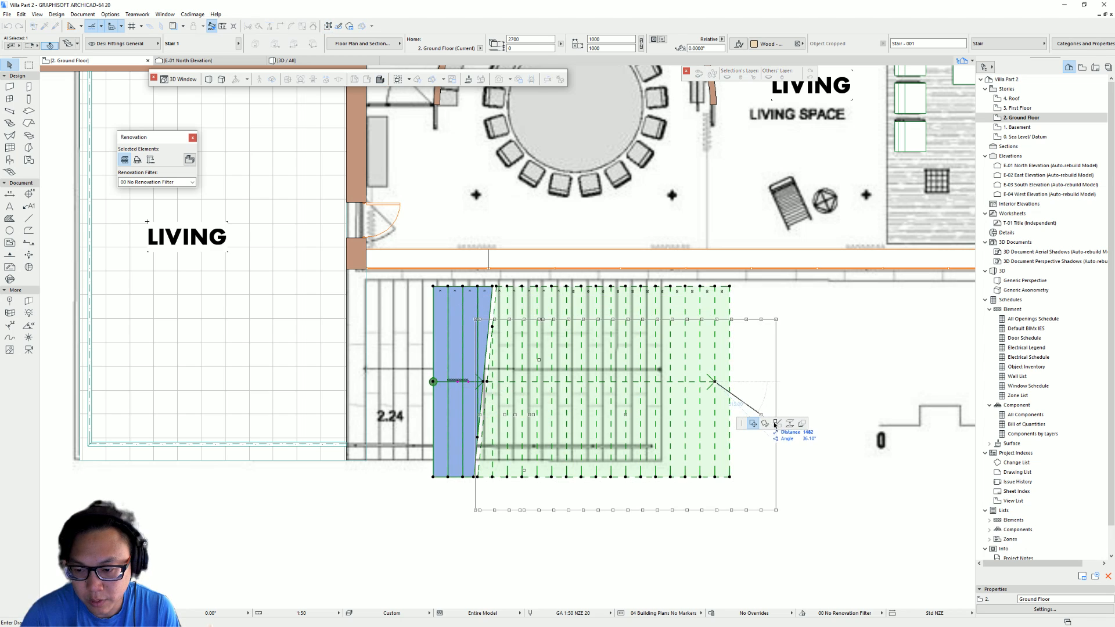
left_click(728, 477)
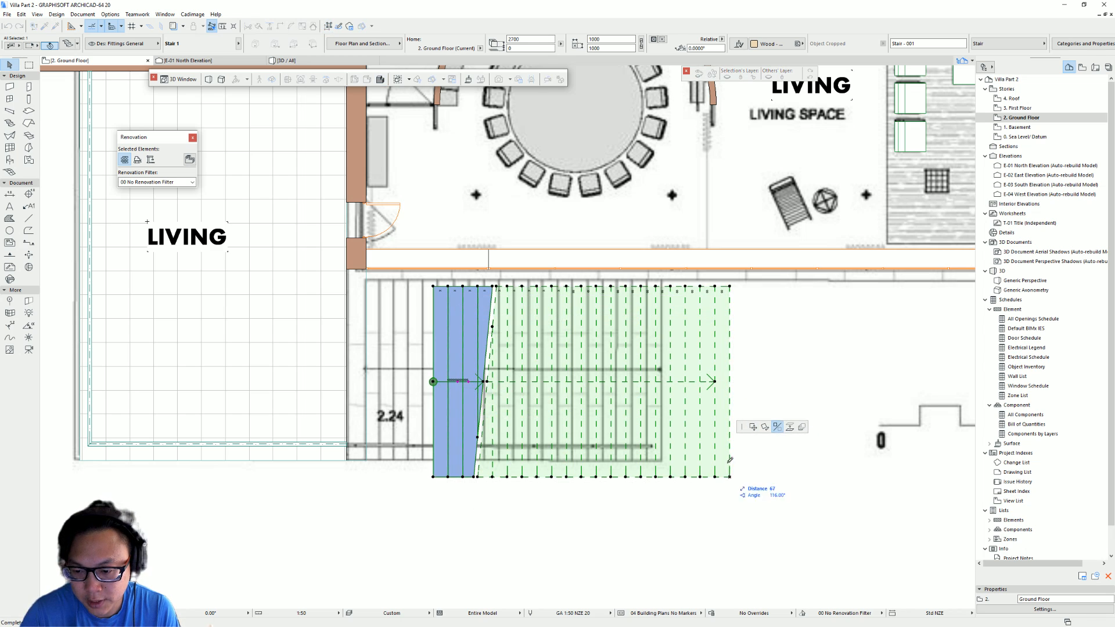
left_click(719, 356, "shift")
key("ctrl+d")
left_click(730, 287)
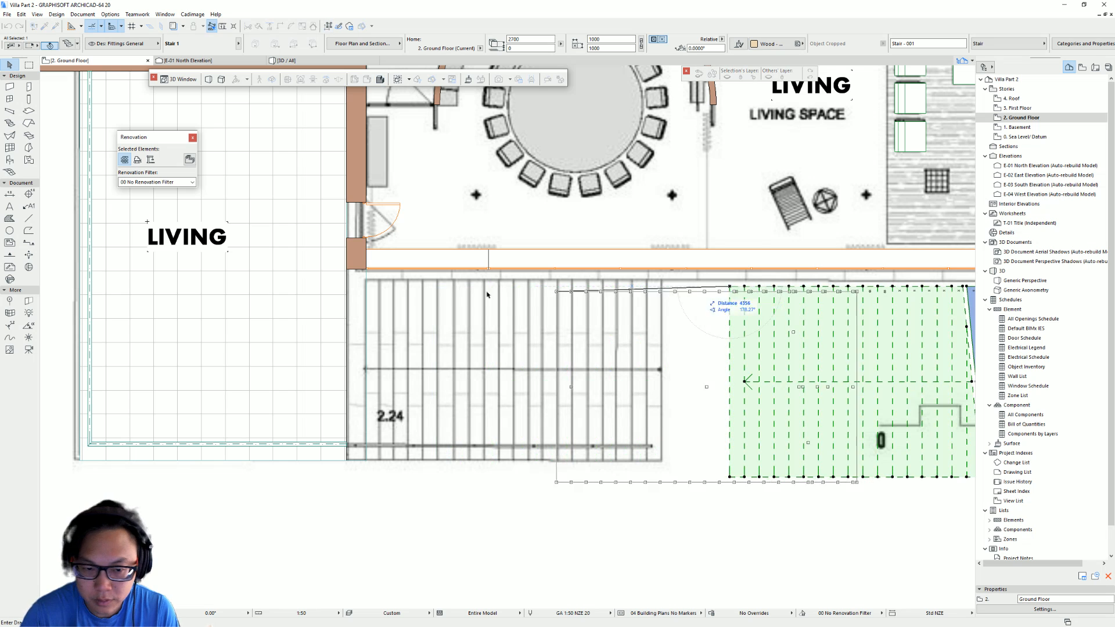
left_click(366, 270)
key("Escape")
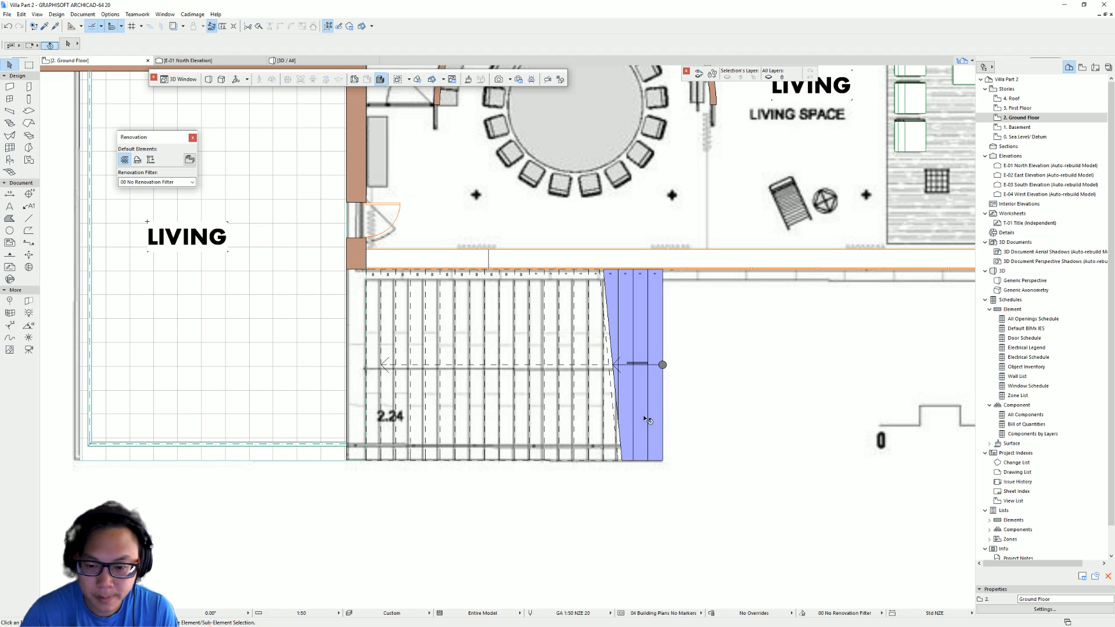
left_click(640, 421)
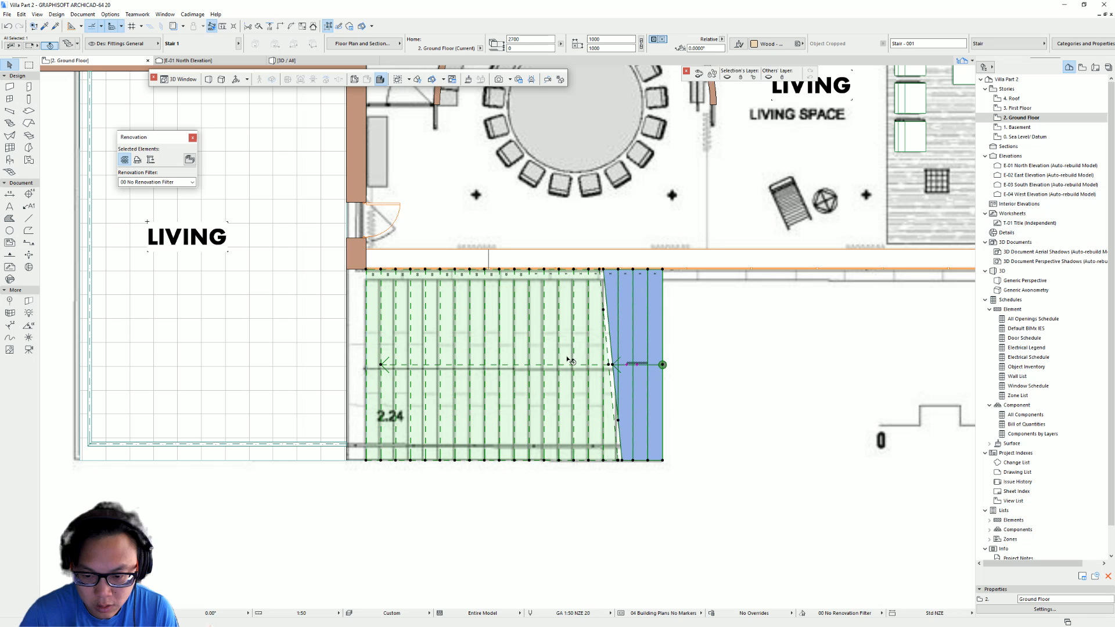
left_click_drag(569, 362, 553, 535)
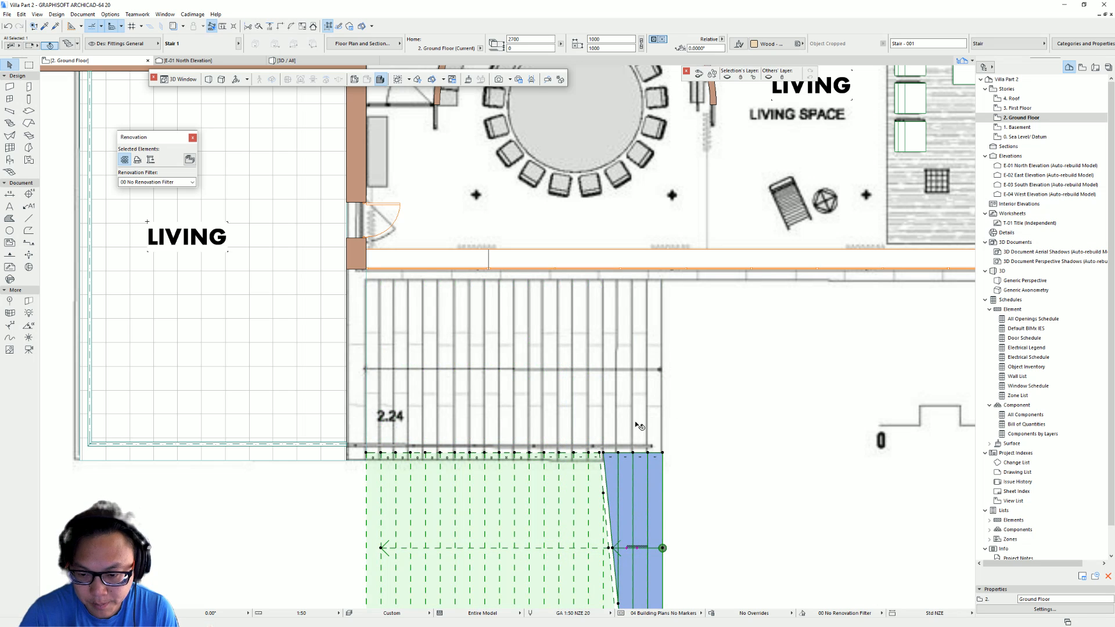
key("ctrl+z")
left_click(681, 328)
middle_click_drag(639, 389, 598, 393)
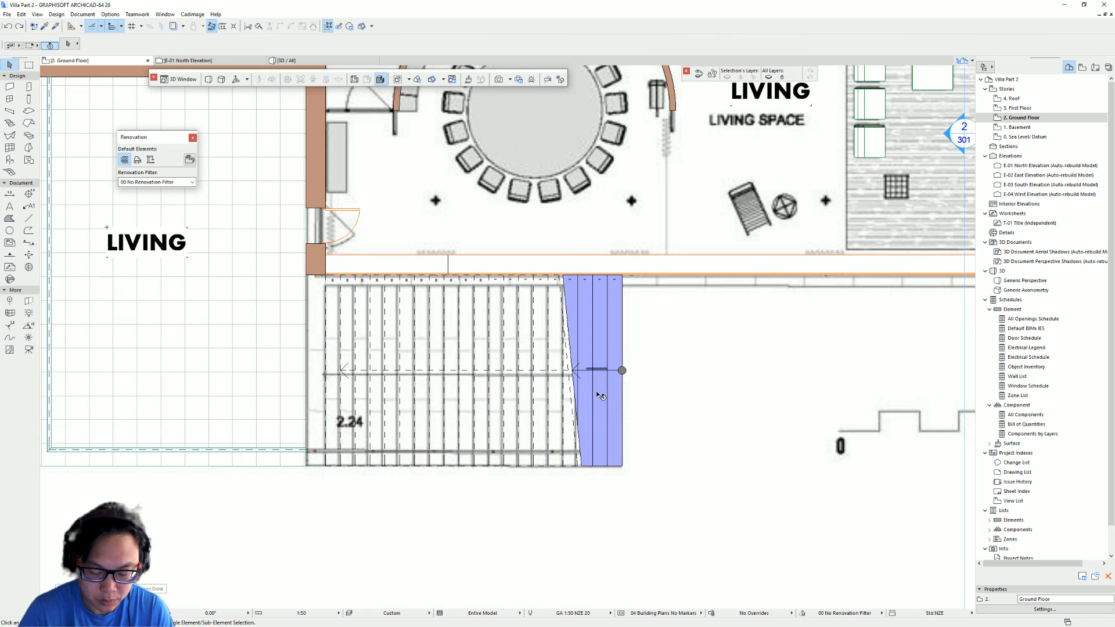
- In the 3D view, set the stair's home story to 1. Basement
key("F3")
scroll(503, 410, "up", 2)
middle_click_drag(503, 411, 445, 396, "shift")
scroll(445, 396, "up", 2)
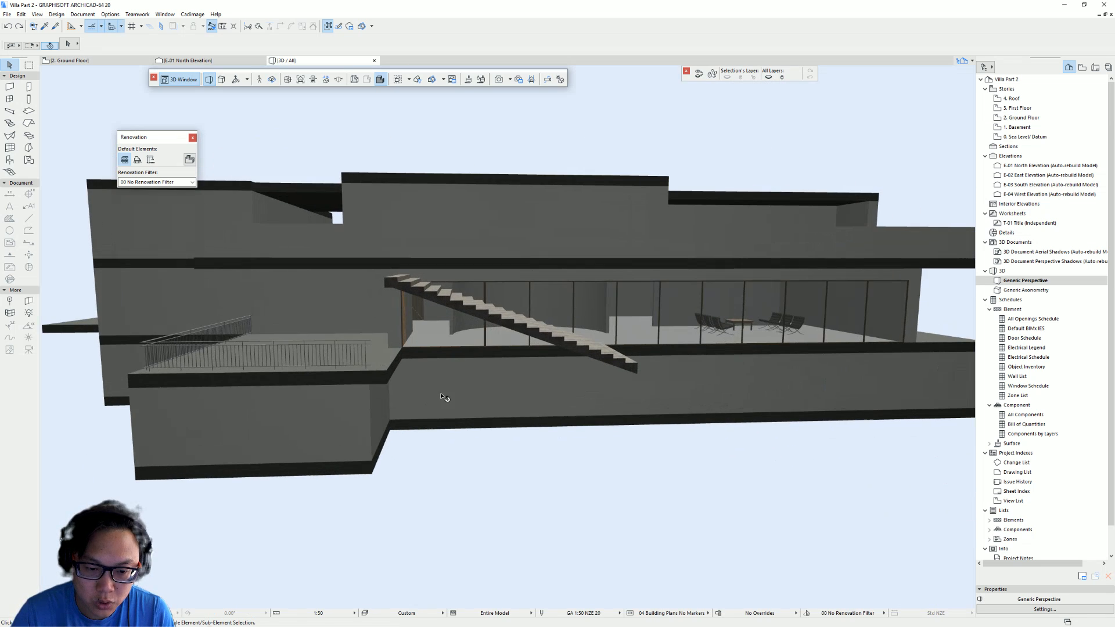
left_click(444, 299)
middle_click_drag(590, 375, 533, 312, "shift")
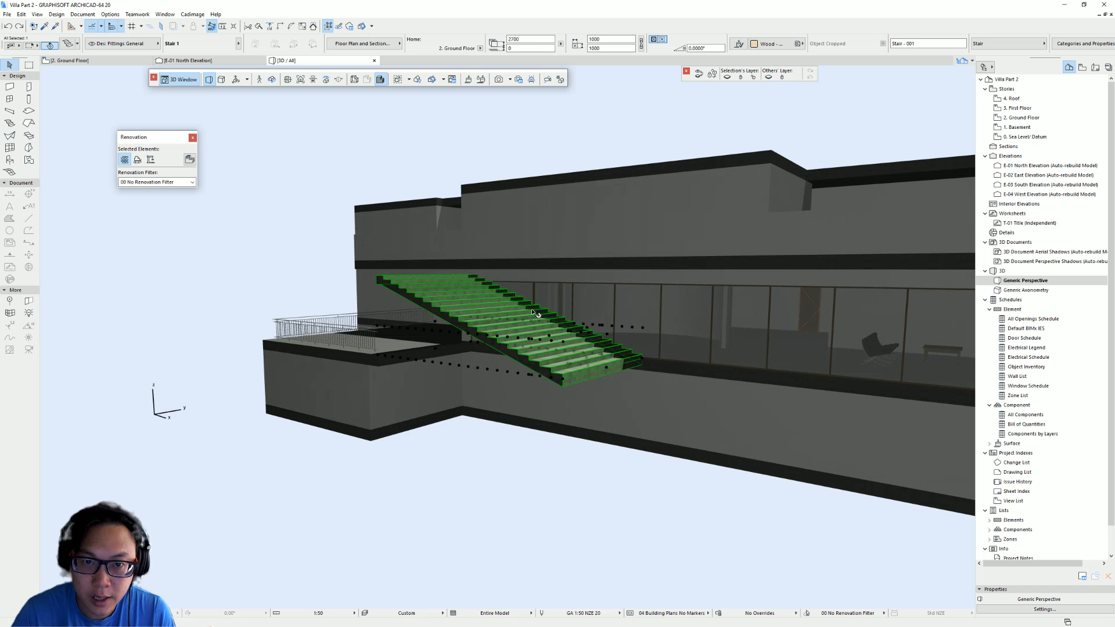
middle_click_drag(475, 355, 585, 353, "shift")
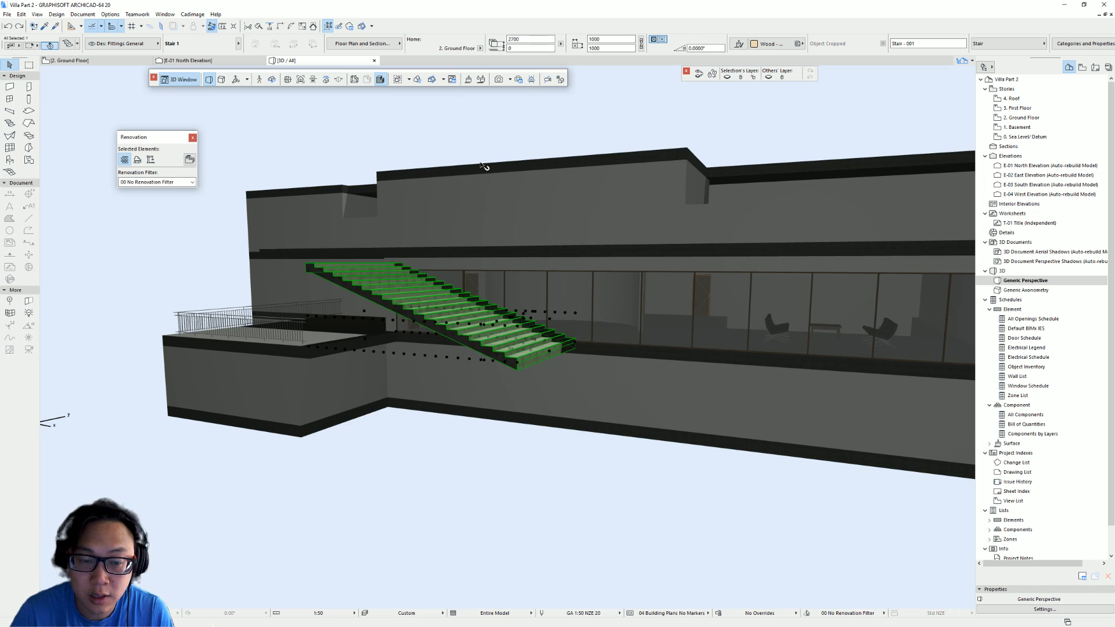
left_click(480, 48)
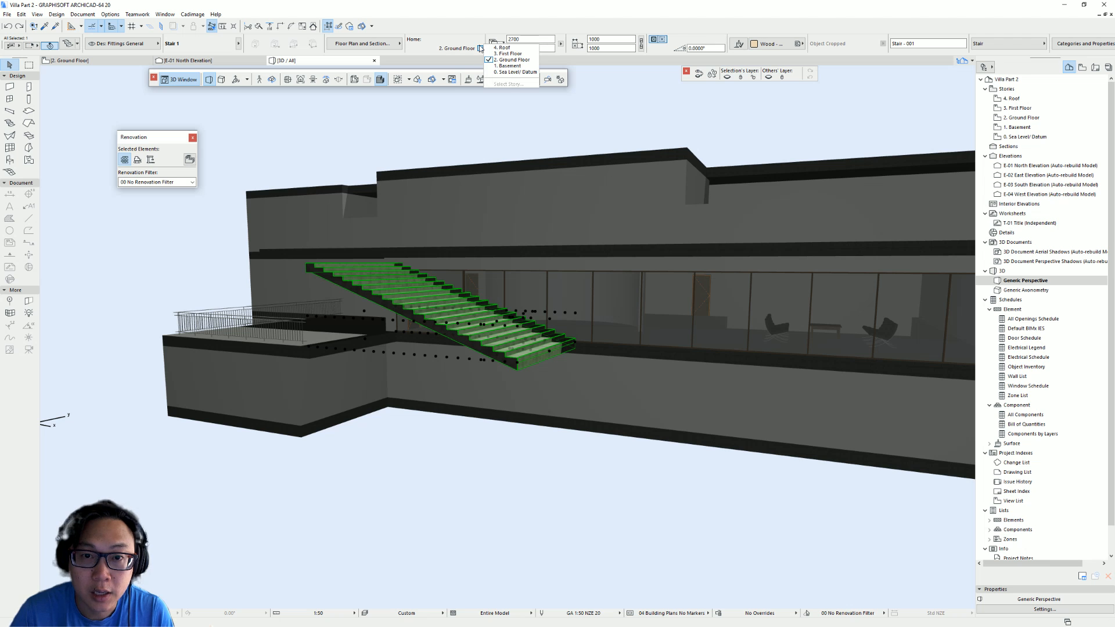
left_click(523, 67)
- Reshape the basement slab at its corner beside the bottom of the stair
middle_click_drag(384, 389, 372, 444, "shift")
key("Escape")
left_click(363, 444)
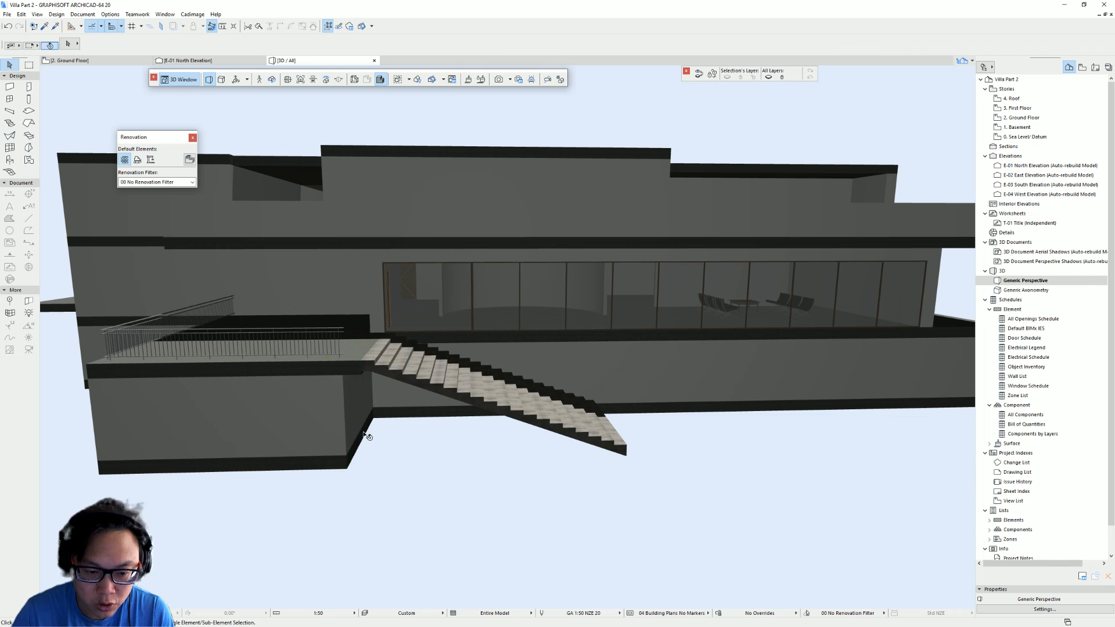
left_click(366, 425)
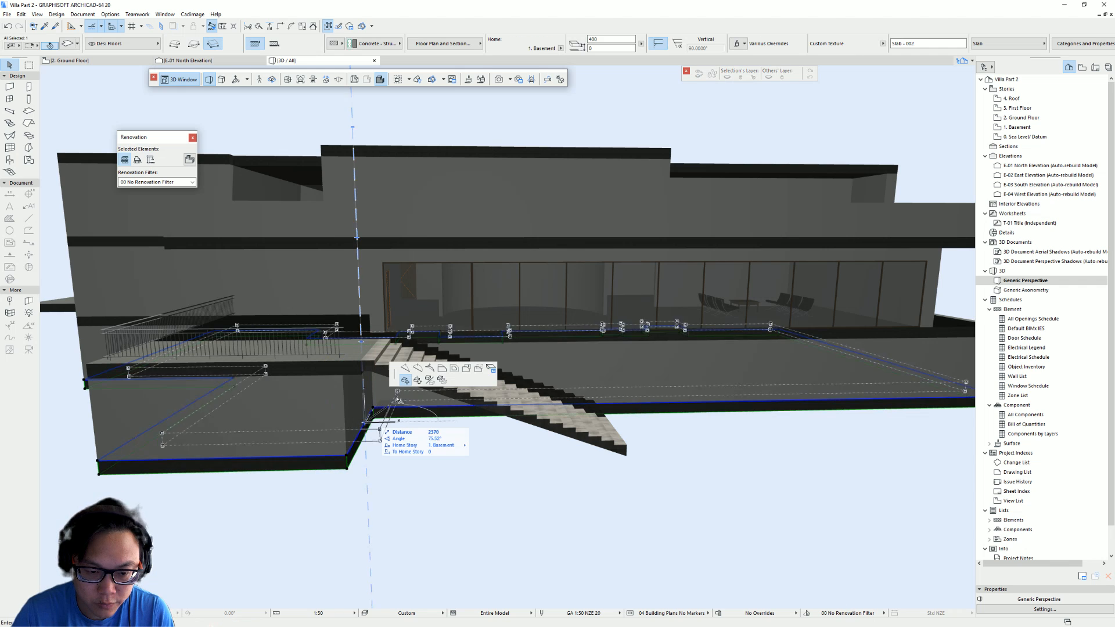
left_click(443, 369)
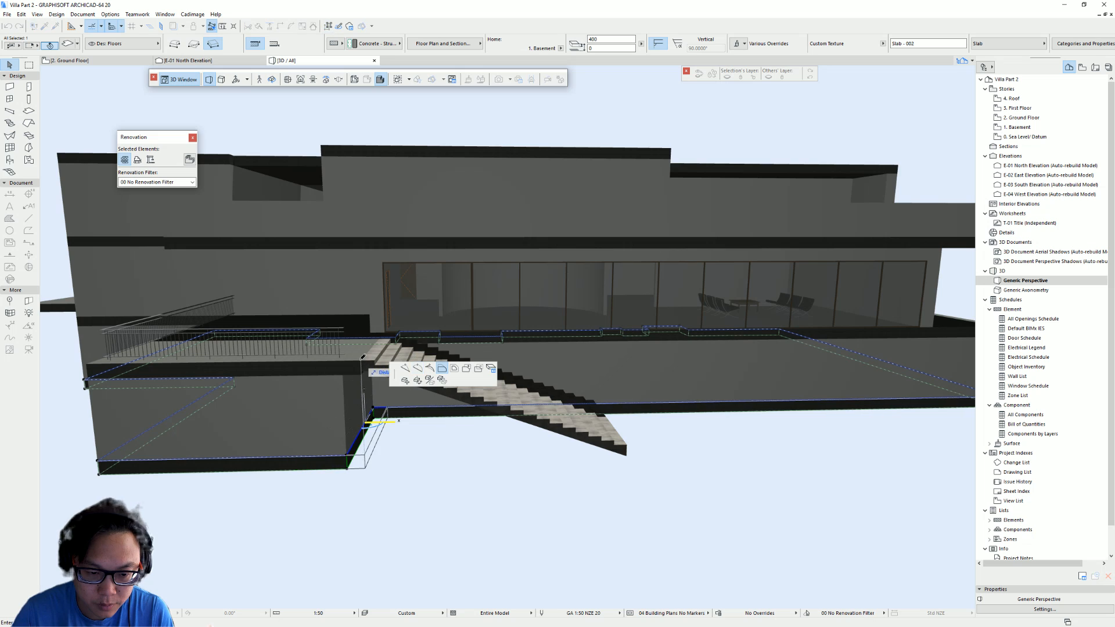
left_click(364, 362)
key("Escape")
- Move the basement wall at the stair corner slightly
left_click(360, 443)
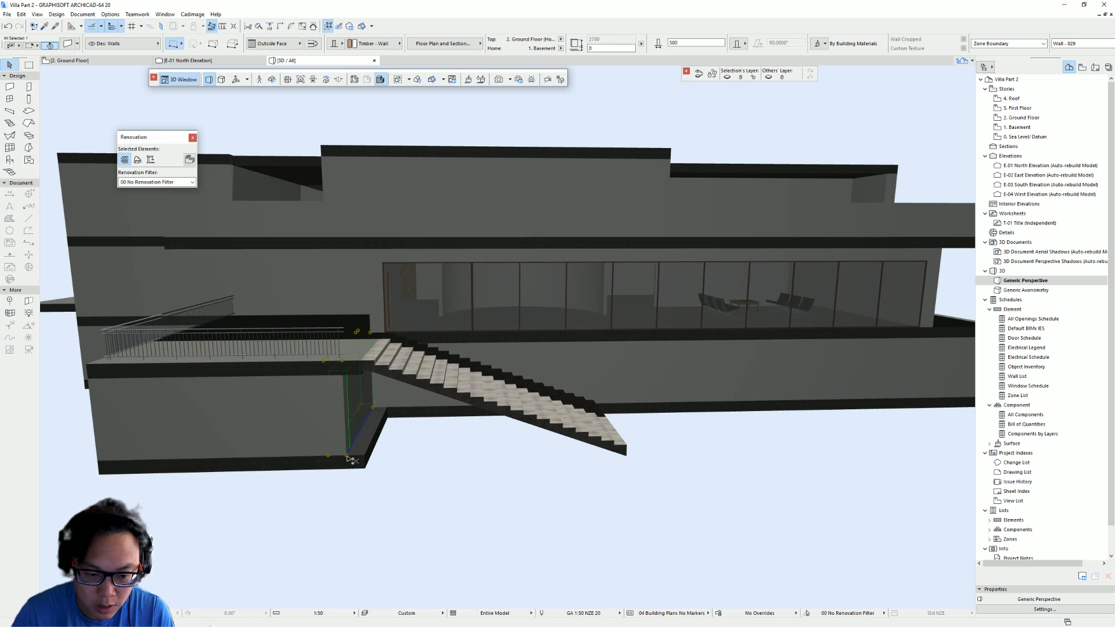
key("ctrl+d")
left_click(347, 457)
left_click(334, 429)
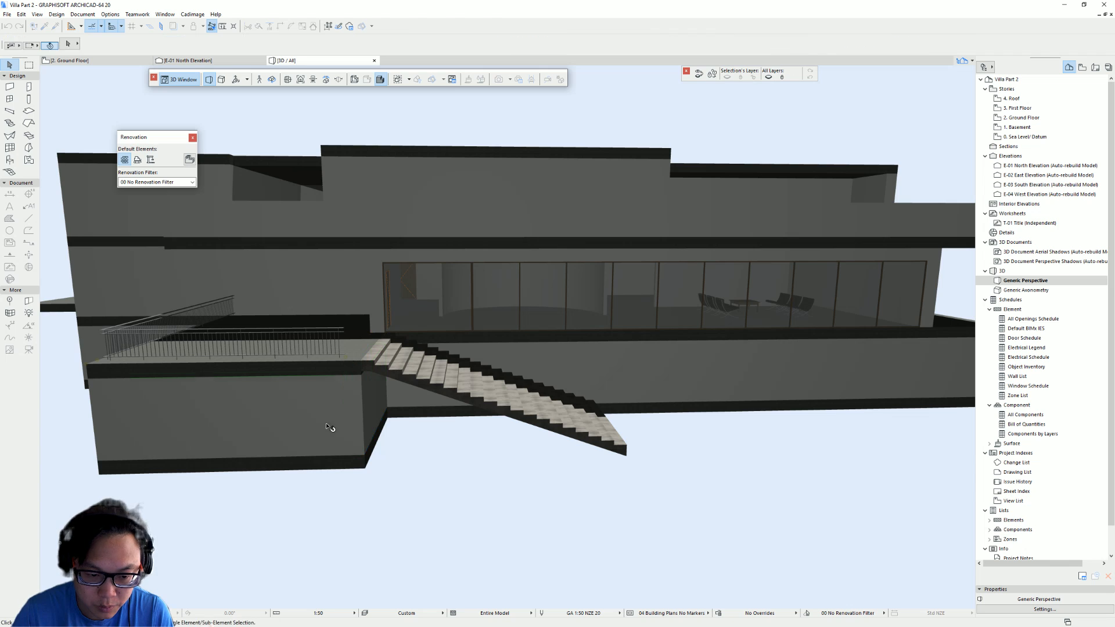
- Inspect the basement walls around the stair and compare them with a reference photo of the villa in the browser
left_click(389, 412, "shift")
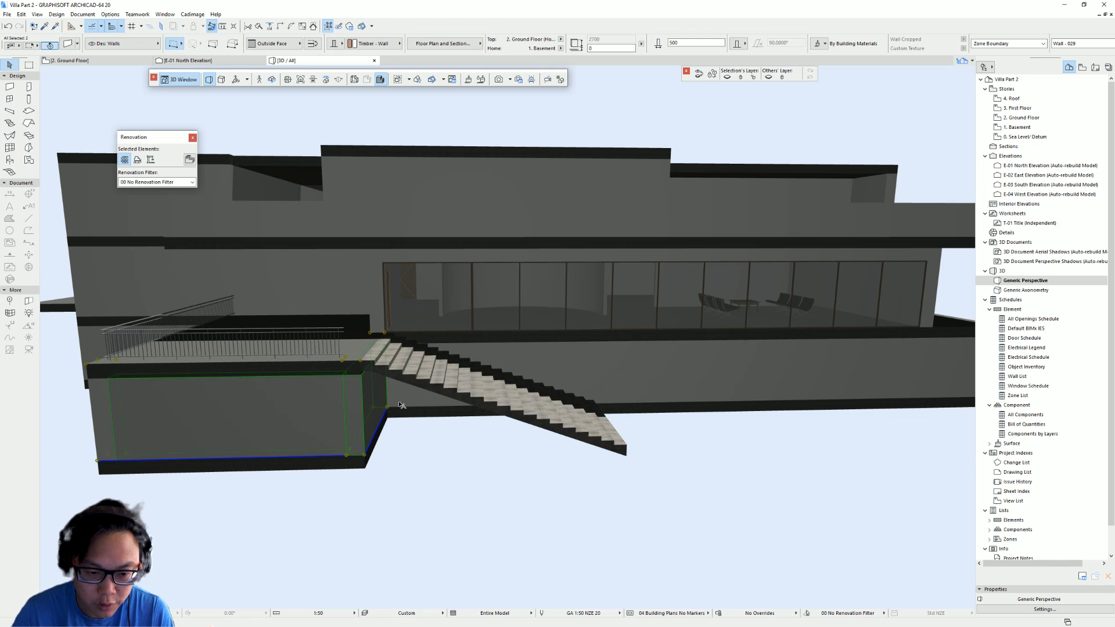
middle_click_drag(417, 415, 320, 411, "shift")
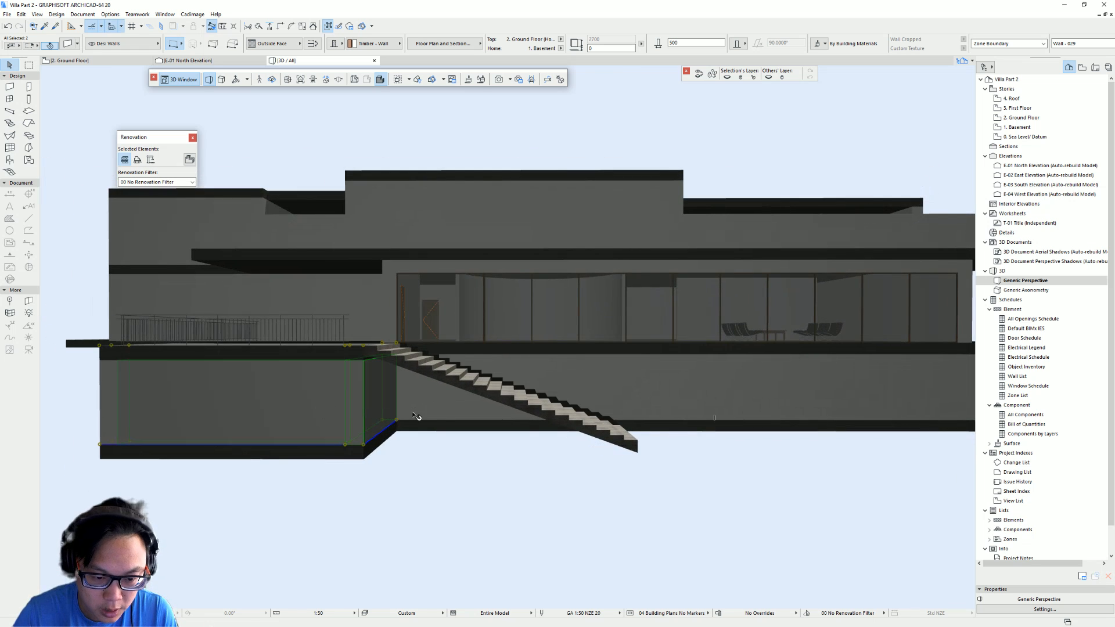
left_click(498, 399, "shift")
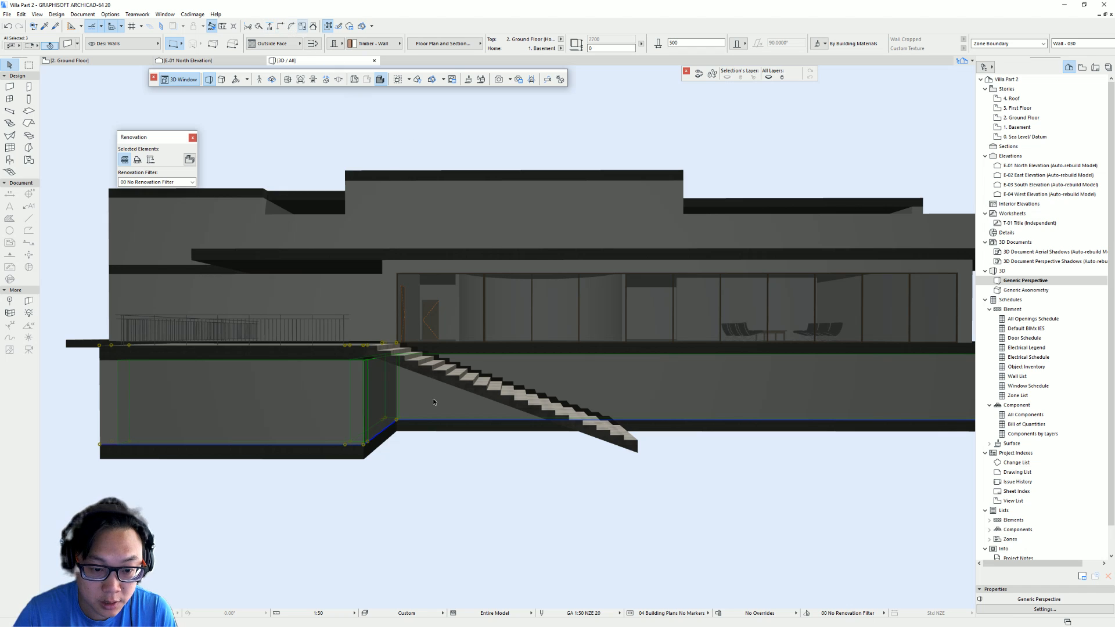
key("Escape")
mouse_move(411, 397)
middle_mouse_down("shift")
mouse_move(456, 446)
mouse_move(413, 472)
mouse_move(289, 483)
mouse_move(522, 414)
mouse_move(401, 386)
middle_mouse_up("shift")
key("alt+Tab")
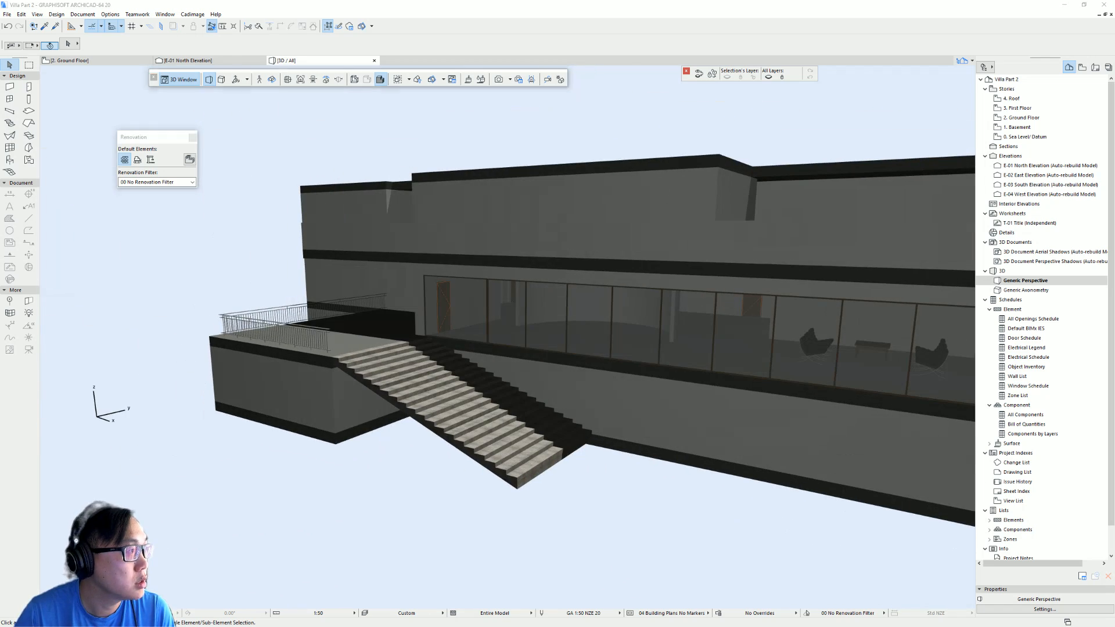
left_click(74, 124)
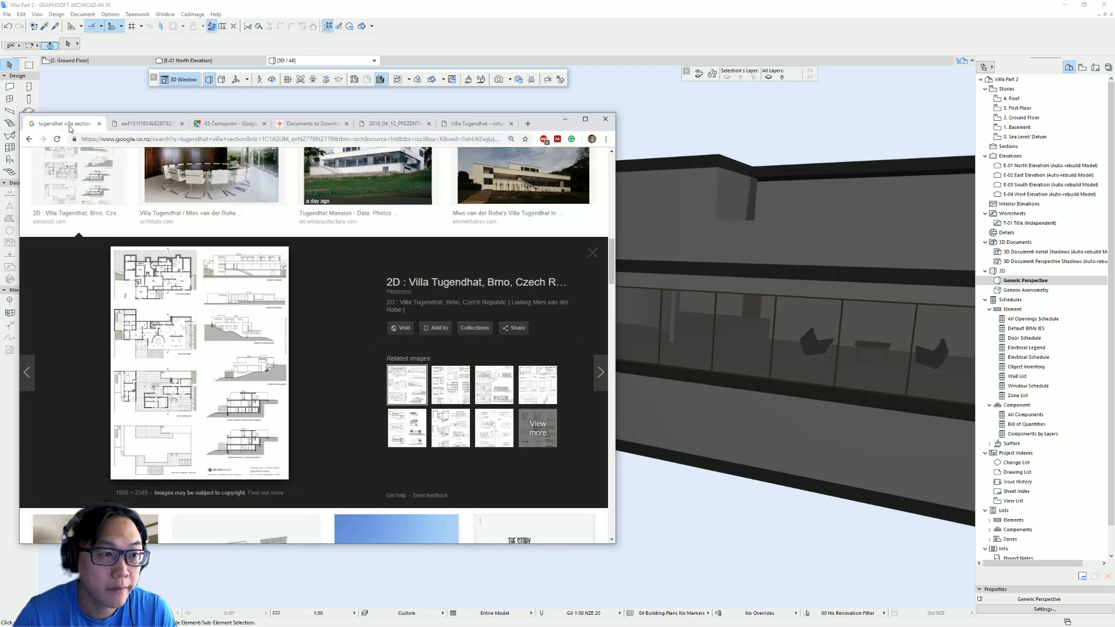
scroll(368, 192, "up", 1)
left_click(368, 192)
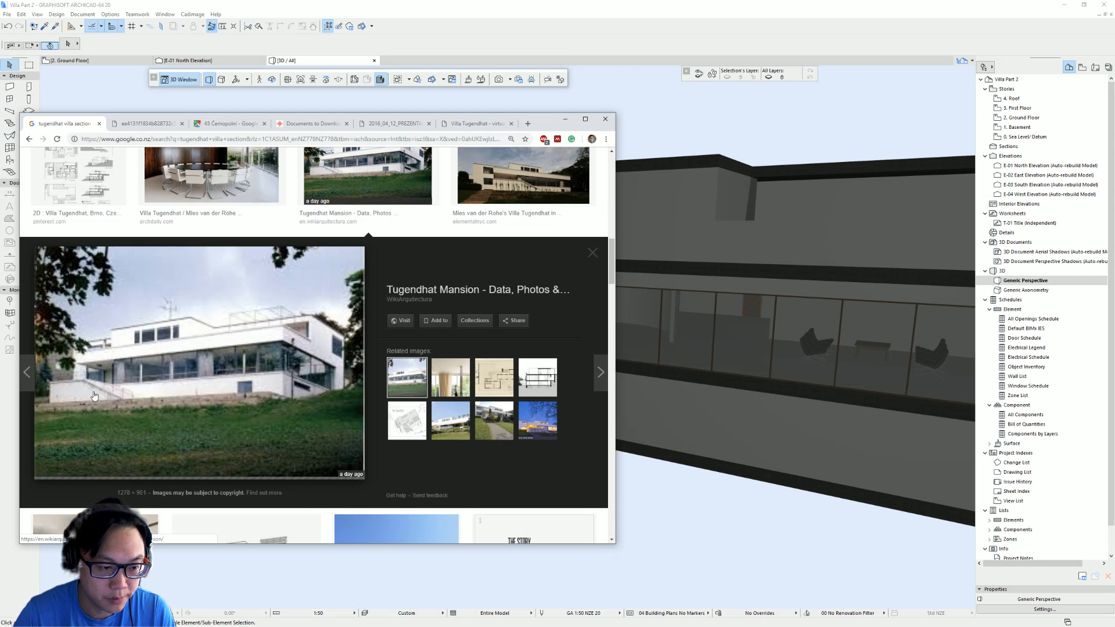
left_click(636, 4)
- Extend the basement slab's edges out to meet the foot of the stair
middle_click_drag(323, 448, 372, 446, "shift")
left_click(377, 431)
left_click(399, 428)
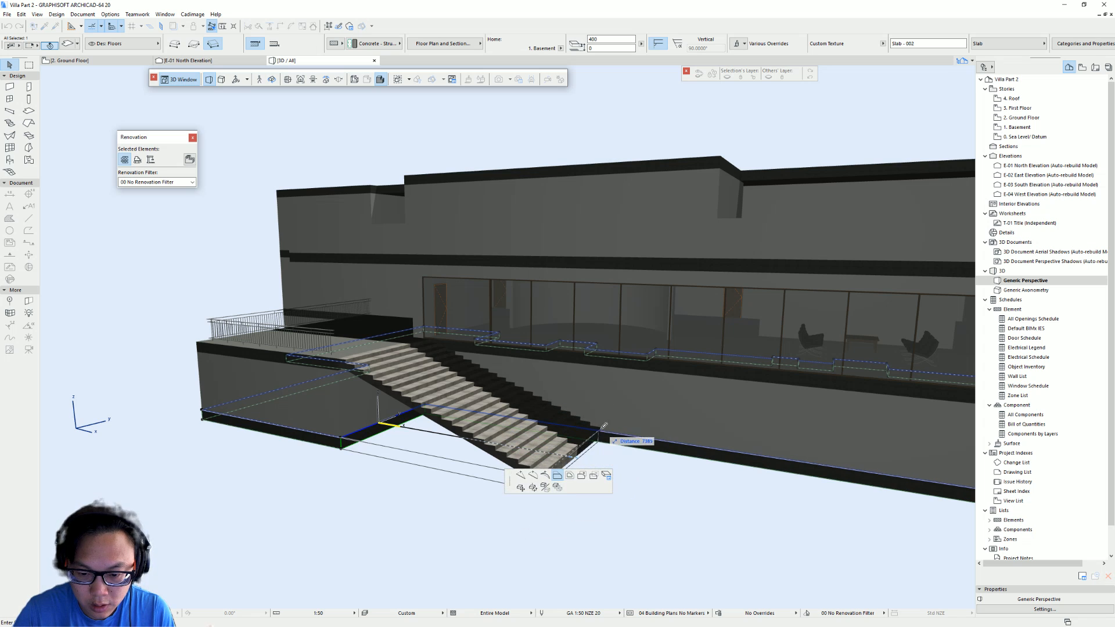
left_click(604, 428)
key("Escape")
middle_click_drag(444, 480, 472, 478, "shift")
left_click(444, 456)
left_click(551, 448)
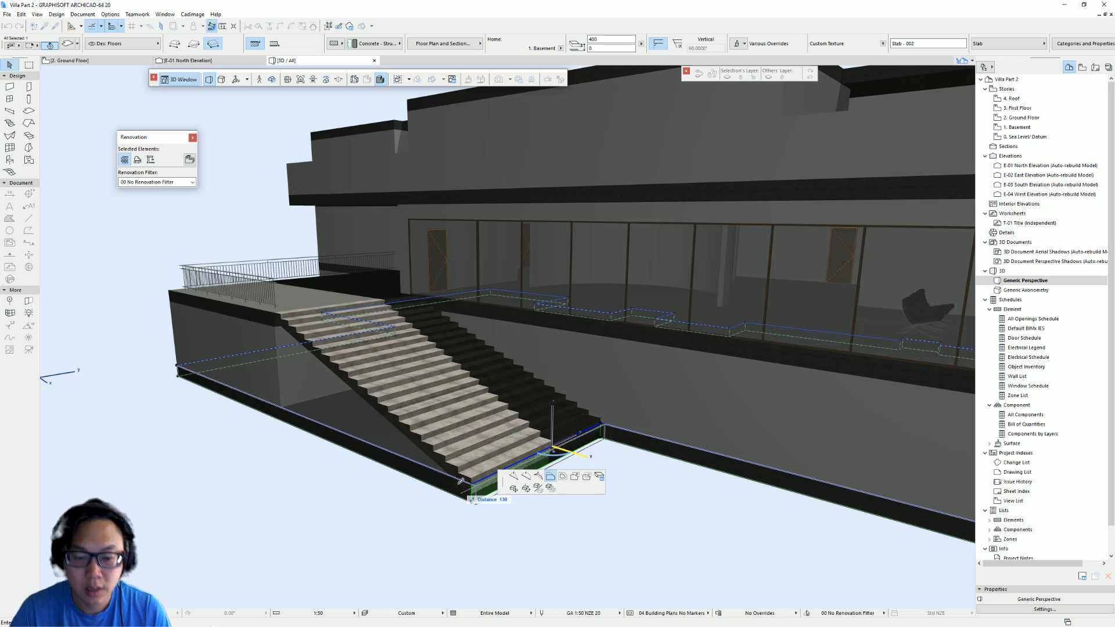
scroll(469, 494, "down", 1)
middle_click_drag(469, 494, 535, 478)
left_click(540, 477)
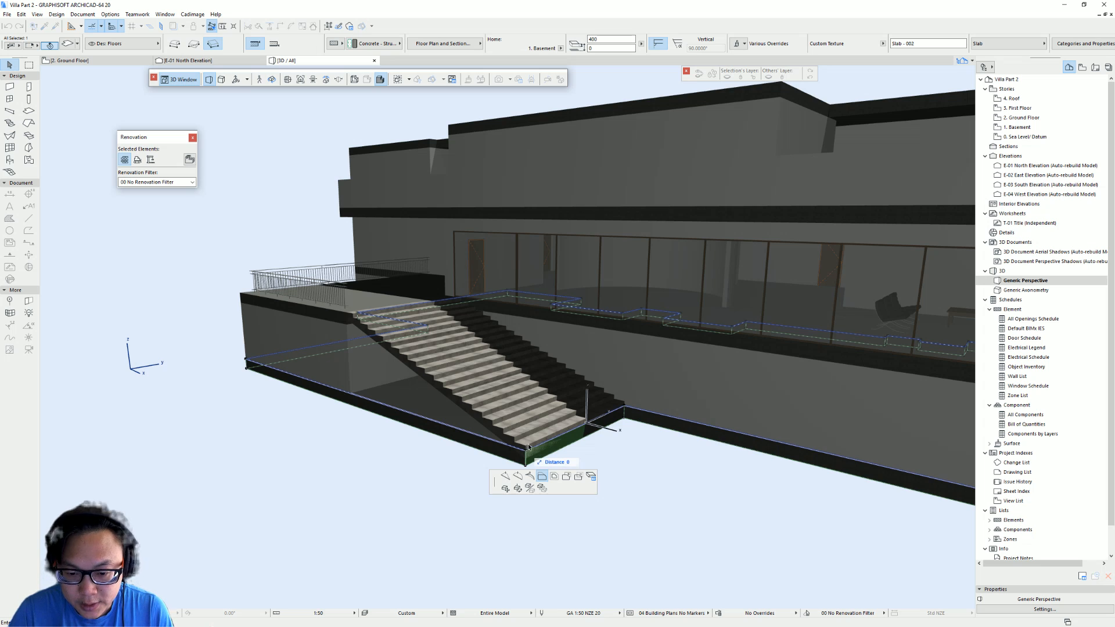
left_click(528, 451)
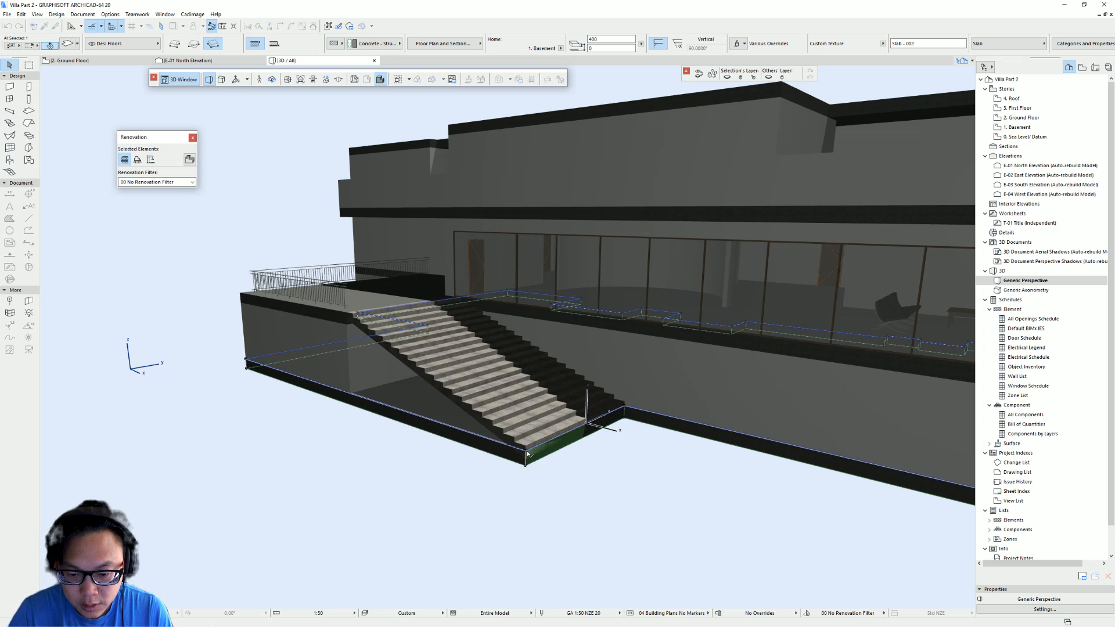
- Stretch the basement side wall along the stair so it ends at the stair's foot
left_click(372, 393)
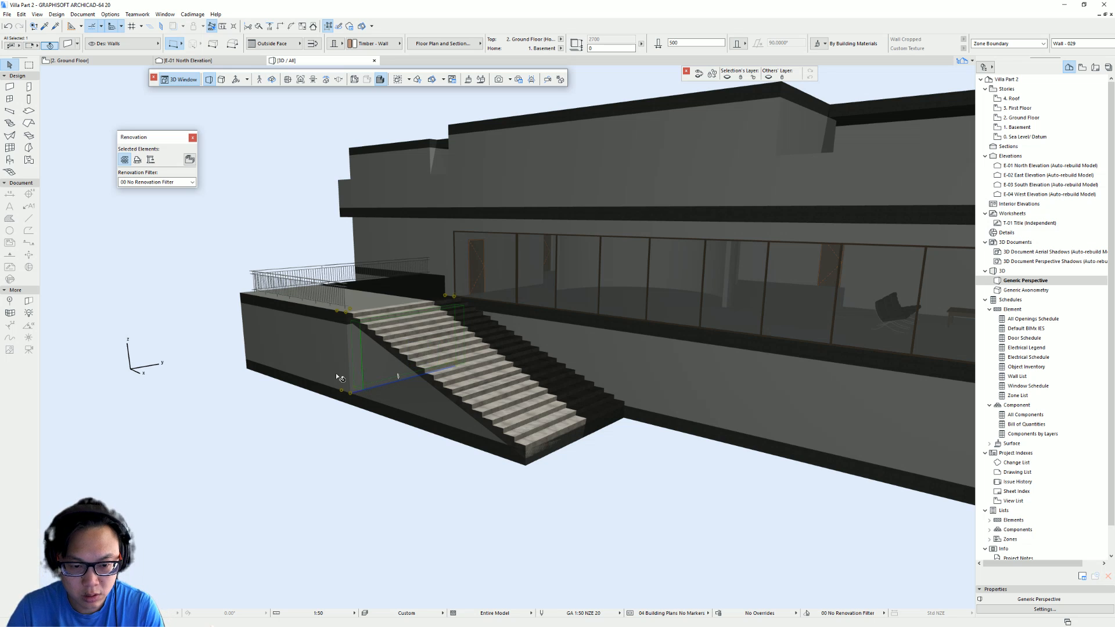
left_click(352, 397)
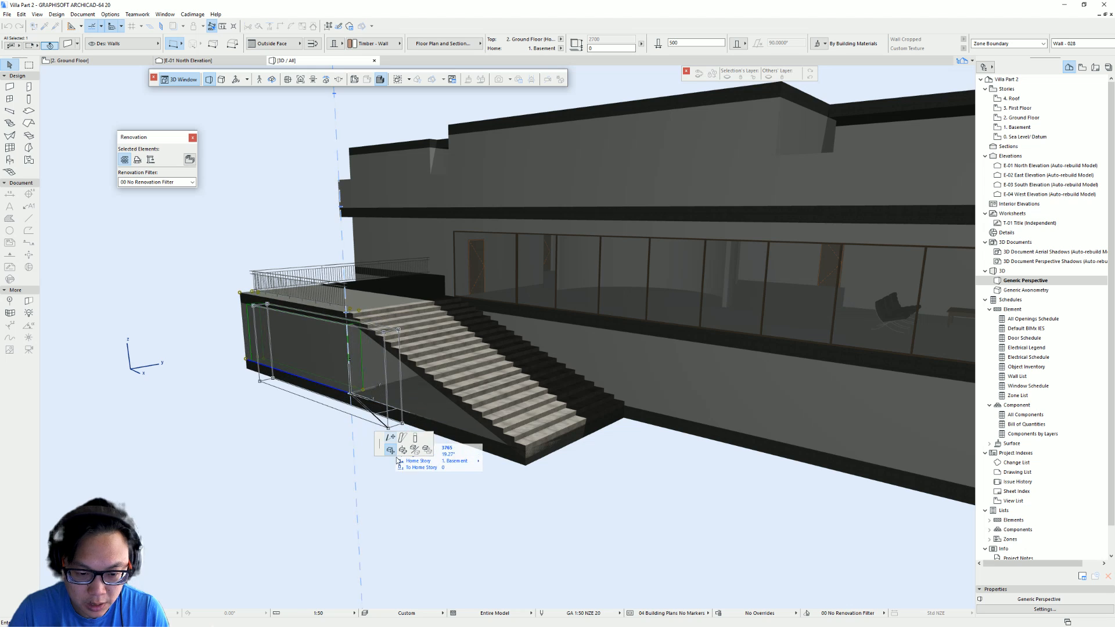
left_click(390, 439)
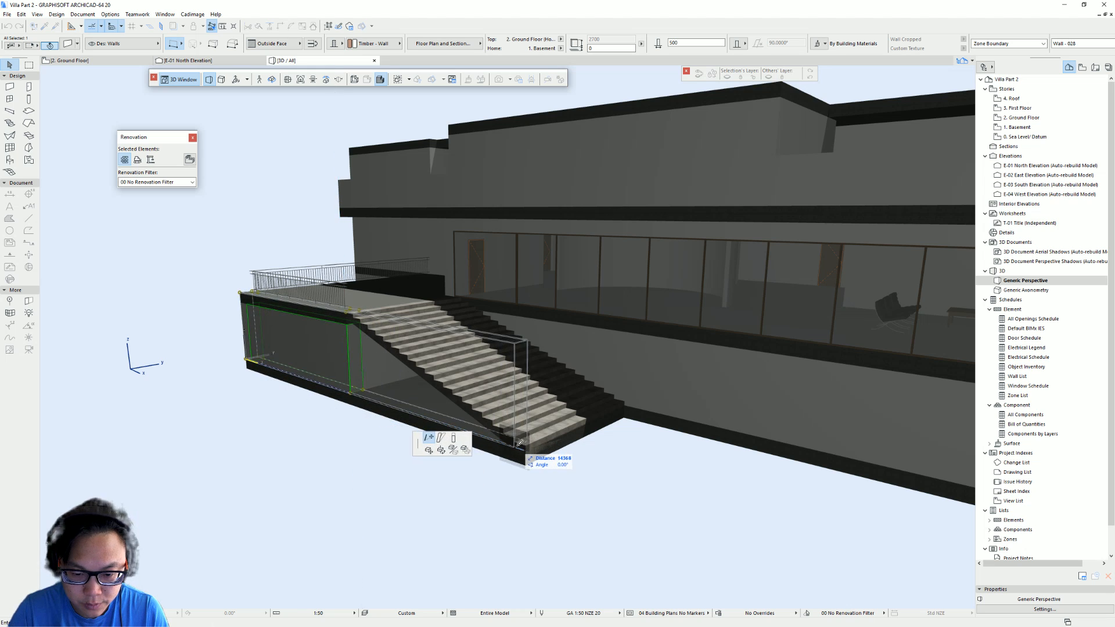
left_click(528, 447)
key("Escape")
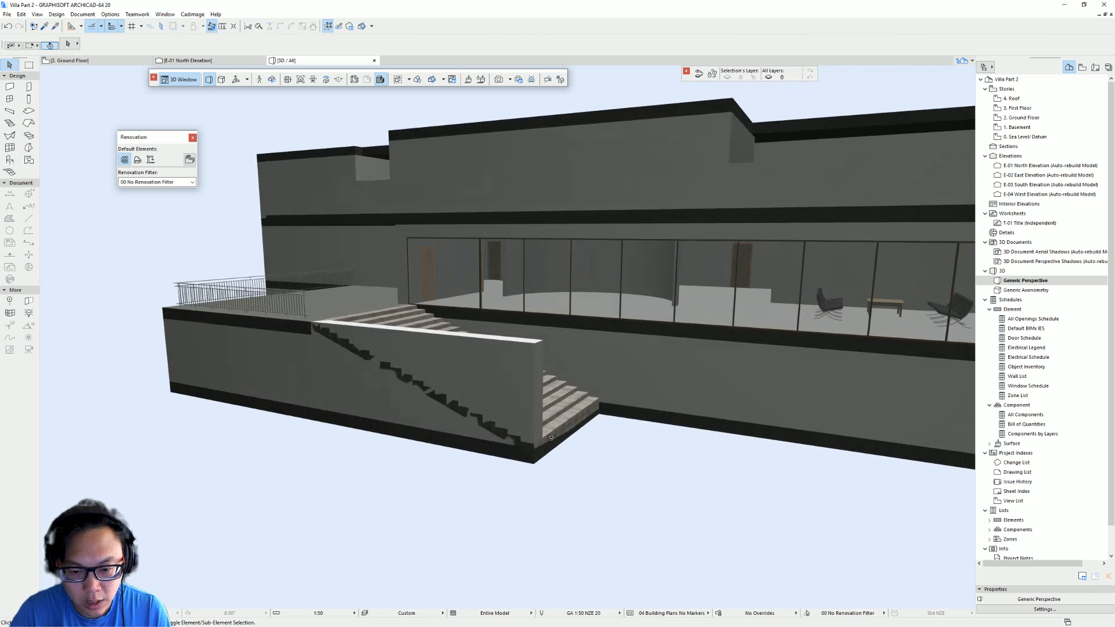
middle_click_drag(551, 438, 555, 437, "shift")
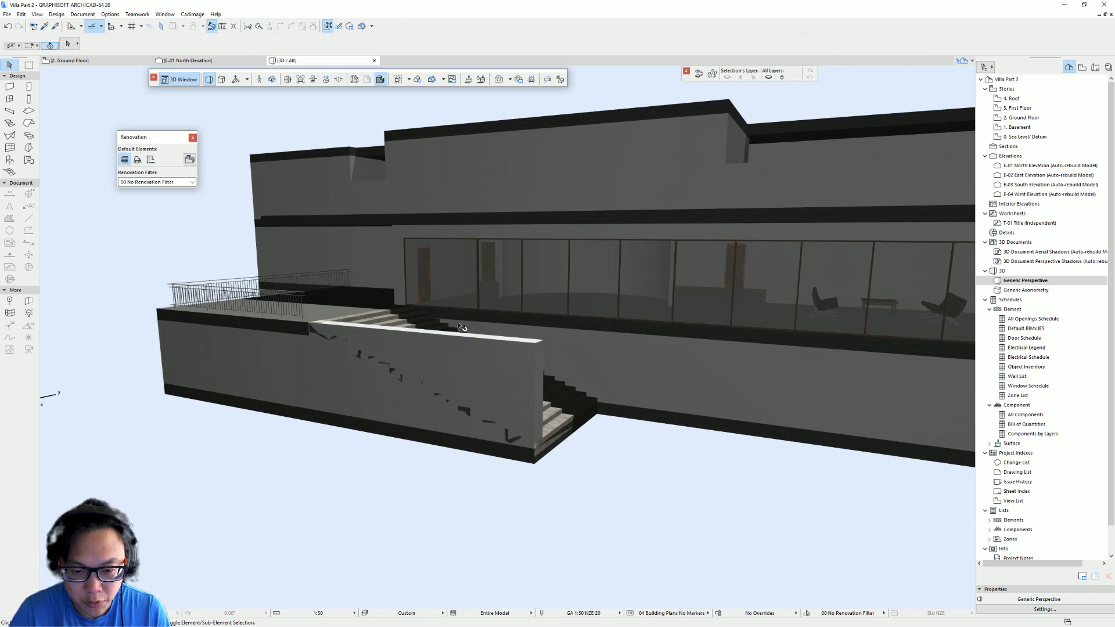
- Open Solid Element Operations and set the basement side wall beside the stair as the target element
middle_click_drag(461, 327, 448, 398, "shift")
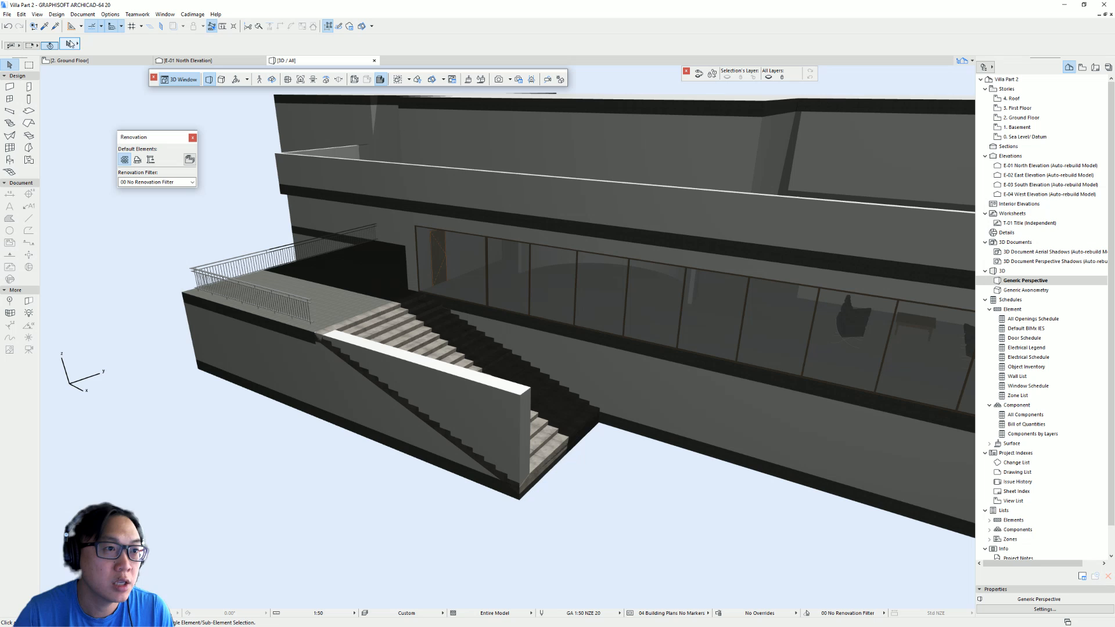
left_click(56, 14)
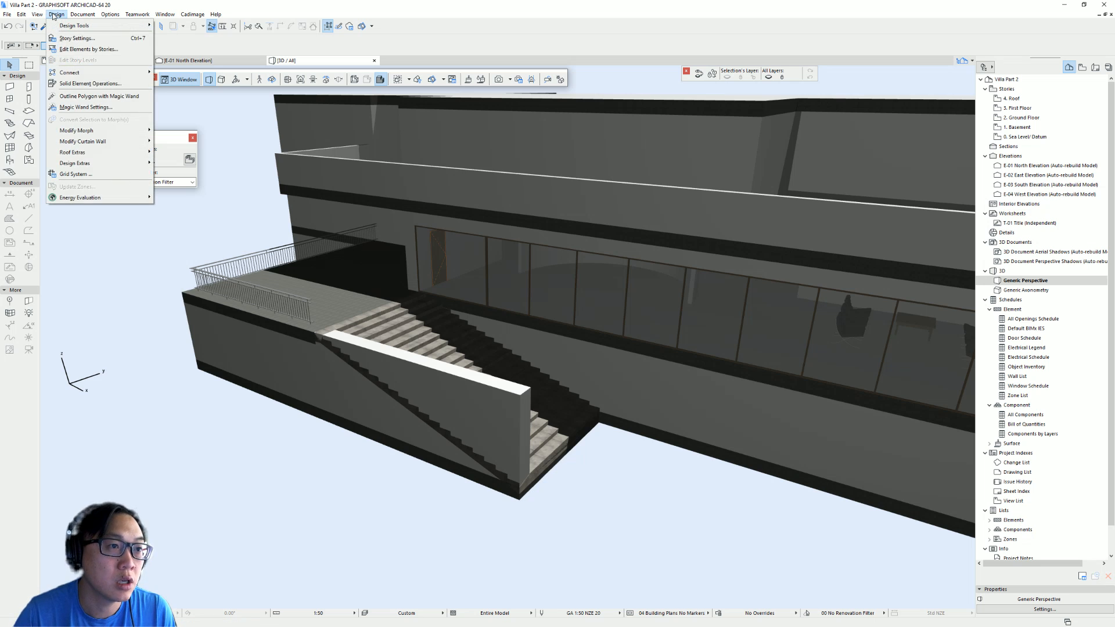
left_click(122, 82)
middle_click_drag(239, 363, 256, 343, "shift")
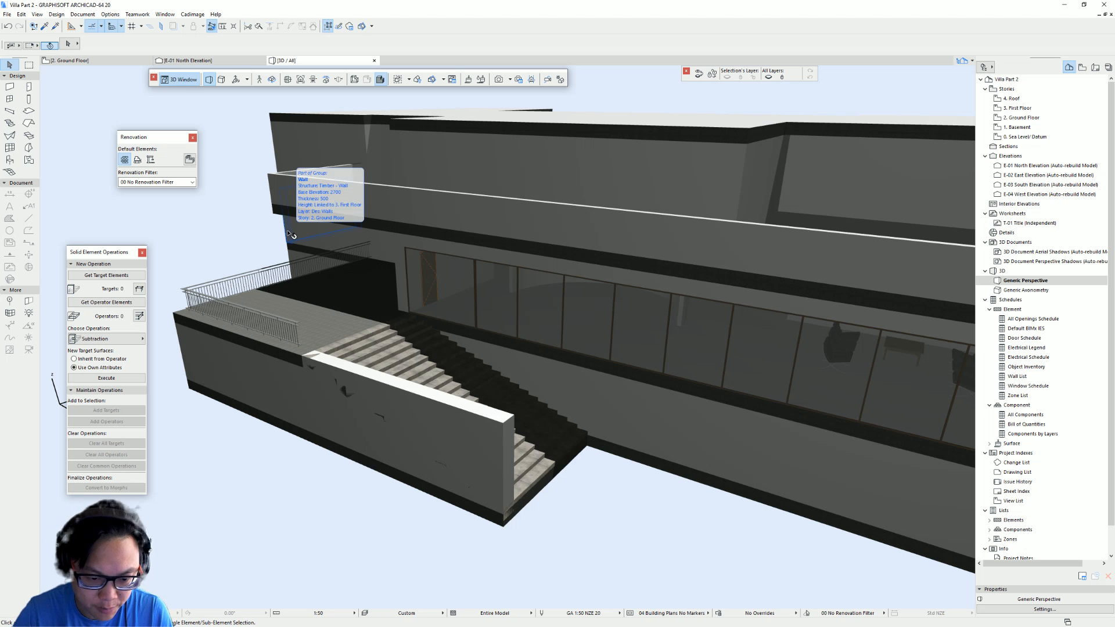
middle_click_drag(424, 327, 466, 363, "shift")
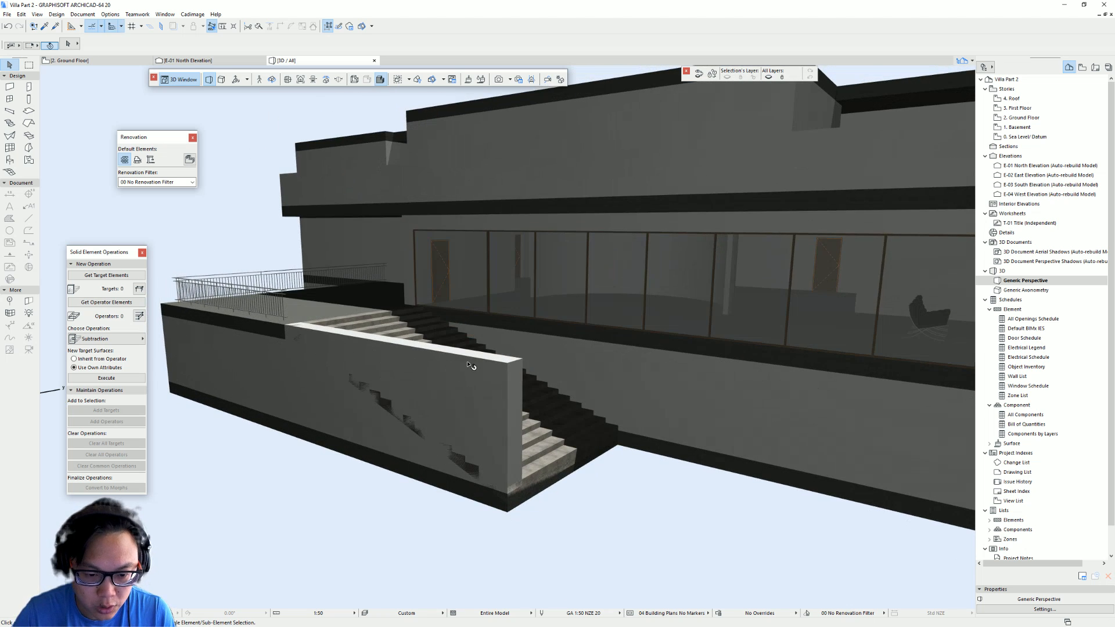
left_click(469, 365)
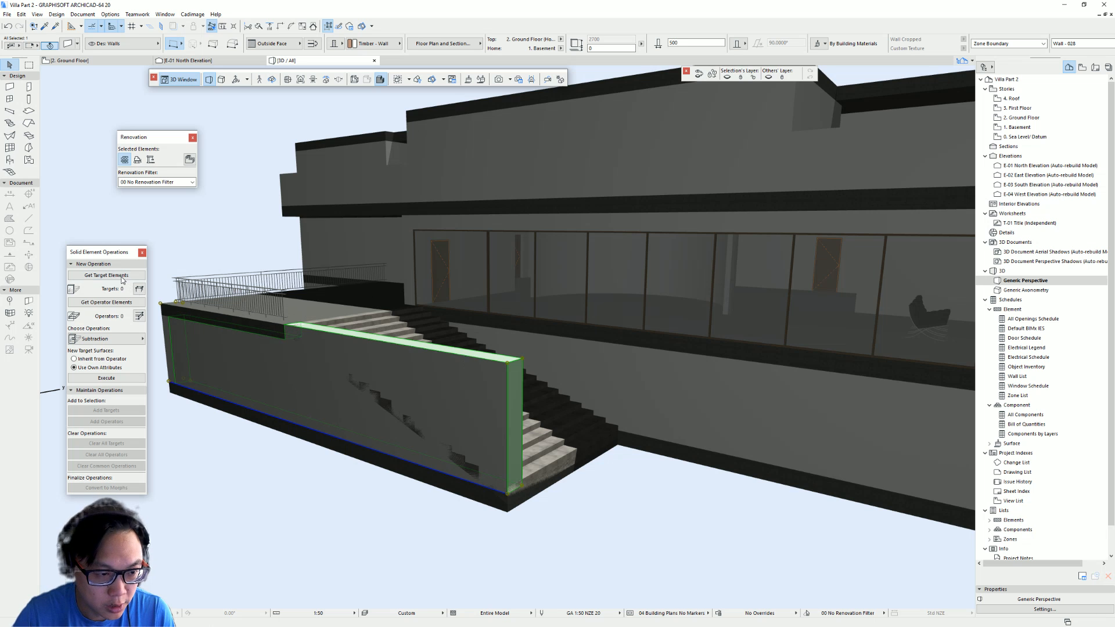
middle_click_drag(353, 309, 370, 374, "shift")
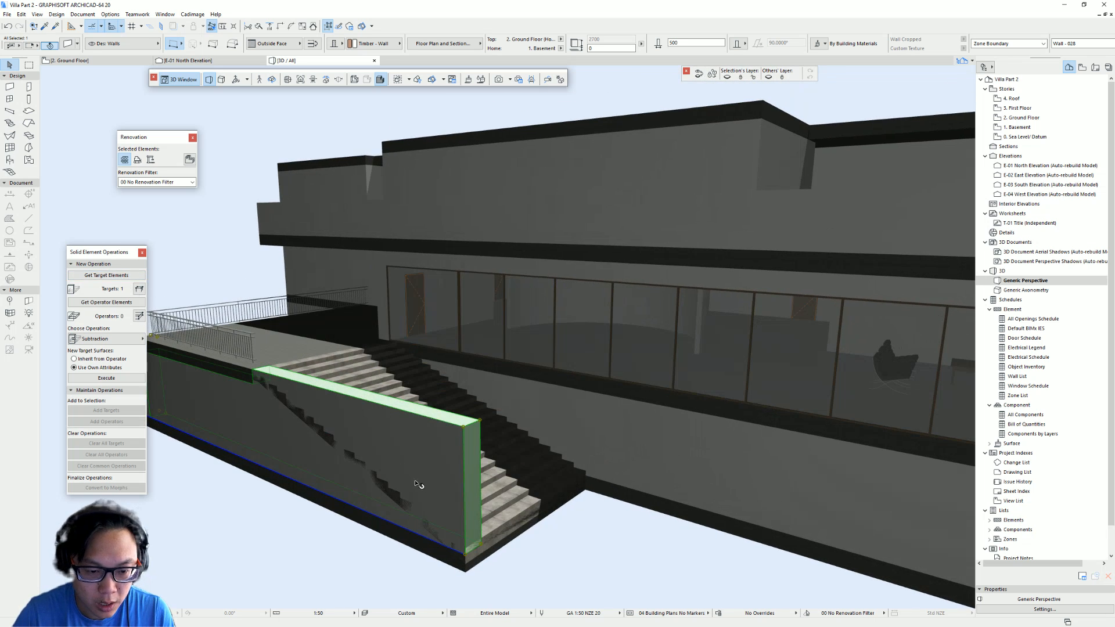
- Set the stair as the operator and subtract it from the wall using Subtraction with upward extrusion
left_click(405, 375)
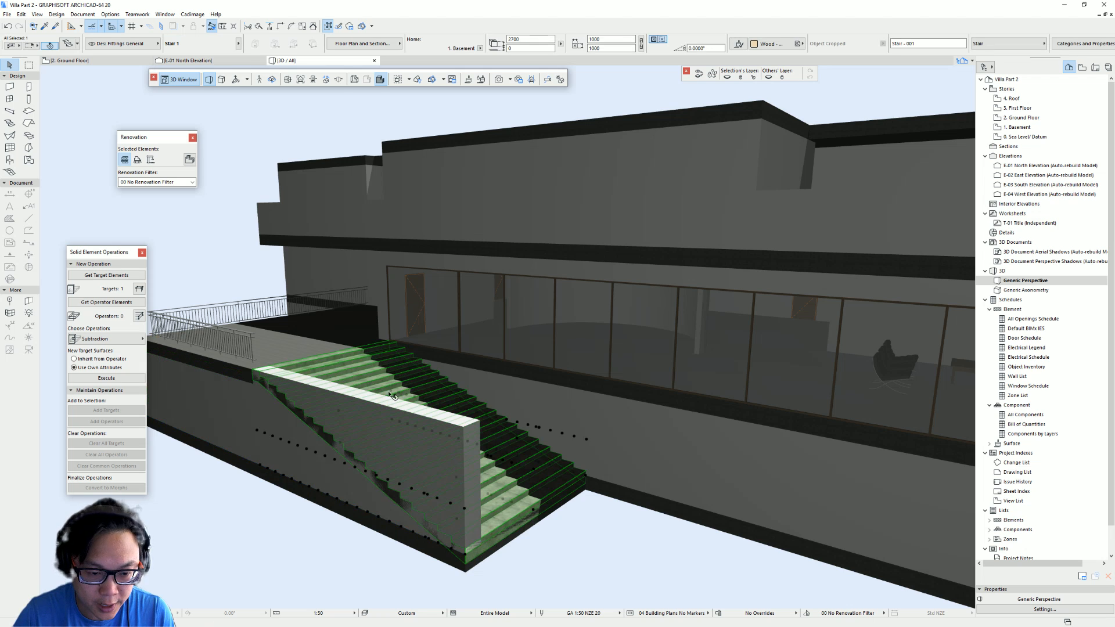
middle_click_drag(392, 396, 274, 336, "shift")
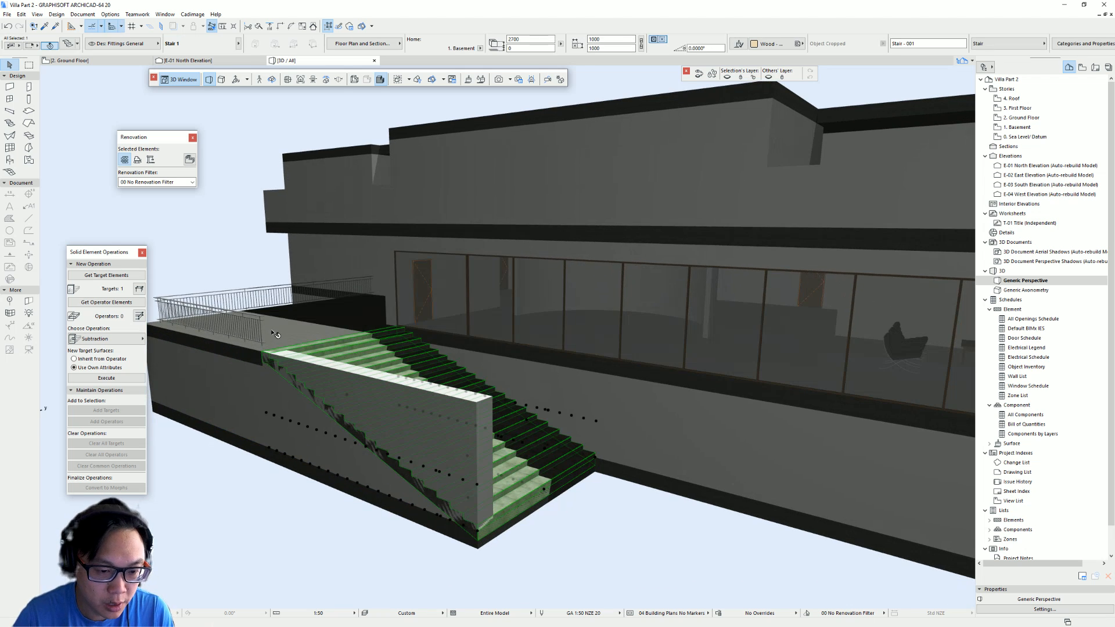
left_click(122, 302)
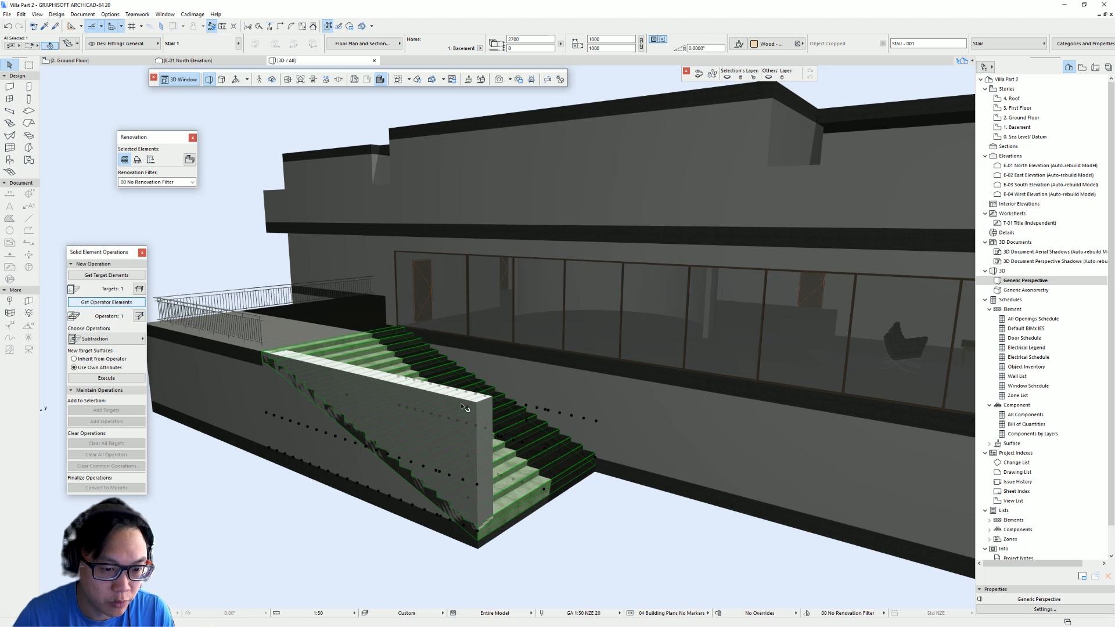
scroll(415, 398, "up", 1)
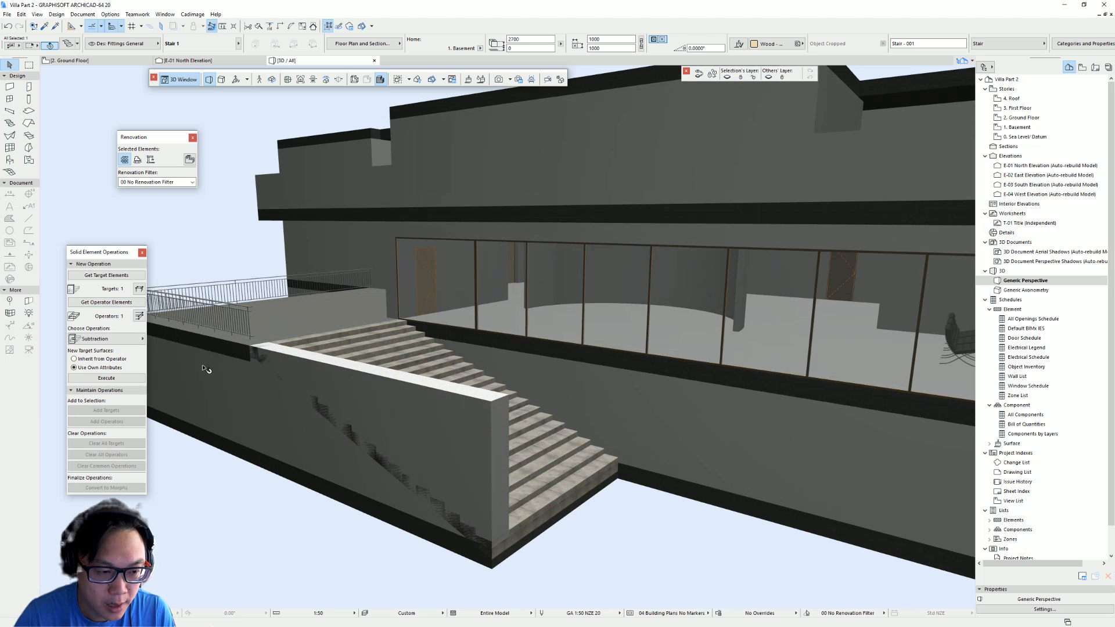
left_click(133, 339)
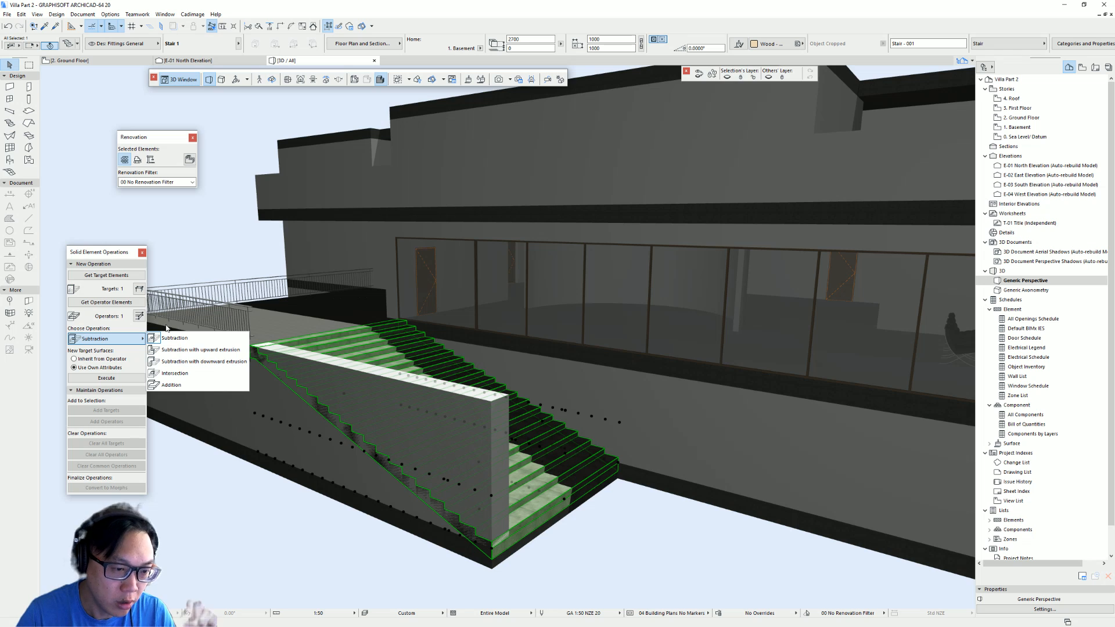
left_click(197, 350)
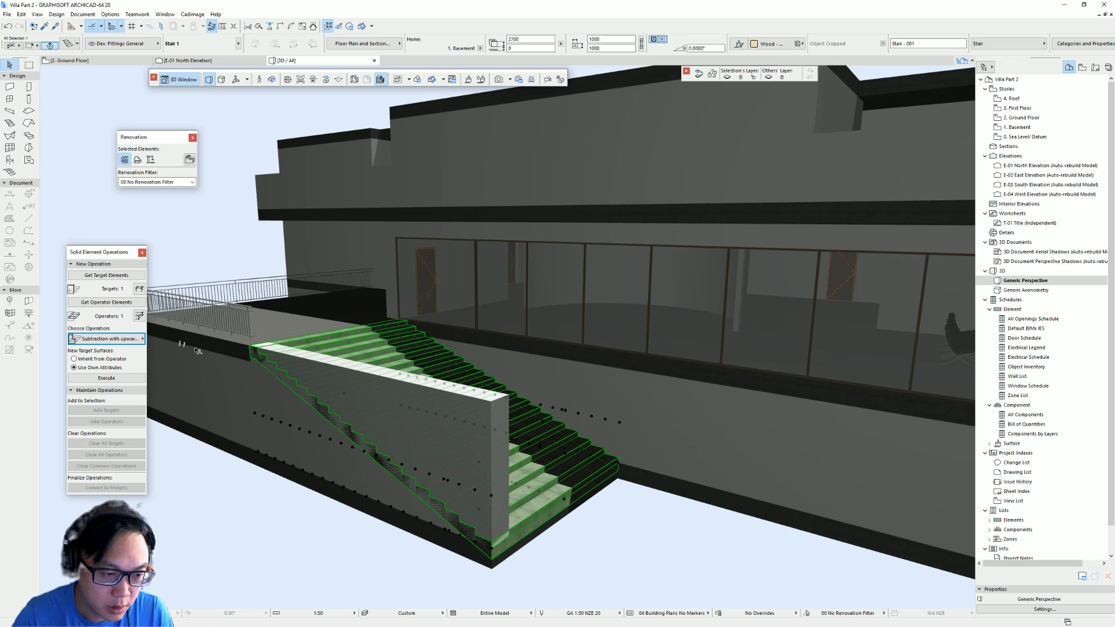
left_click(106, 378)
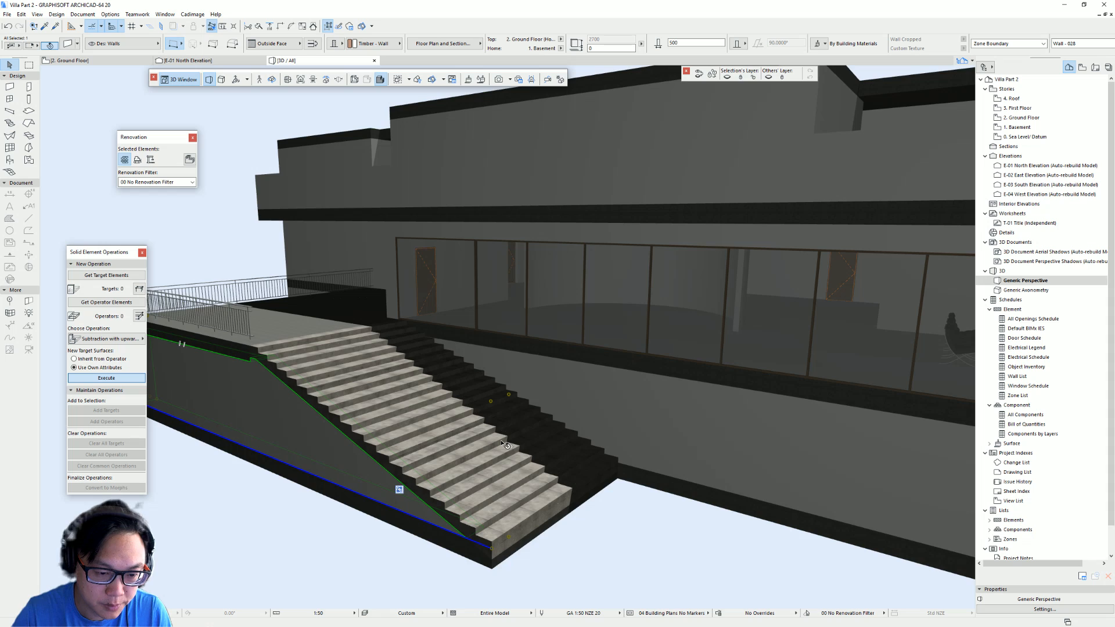
middle_click_drag(520, 495, 429, 440, "shift")
left_click(545, 530)
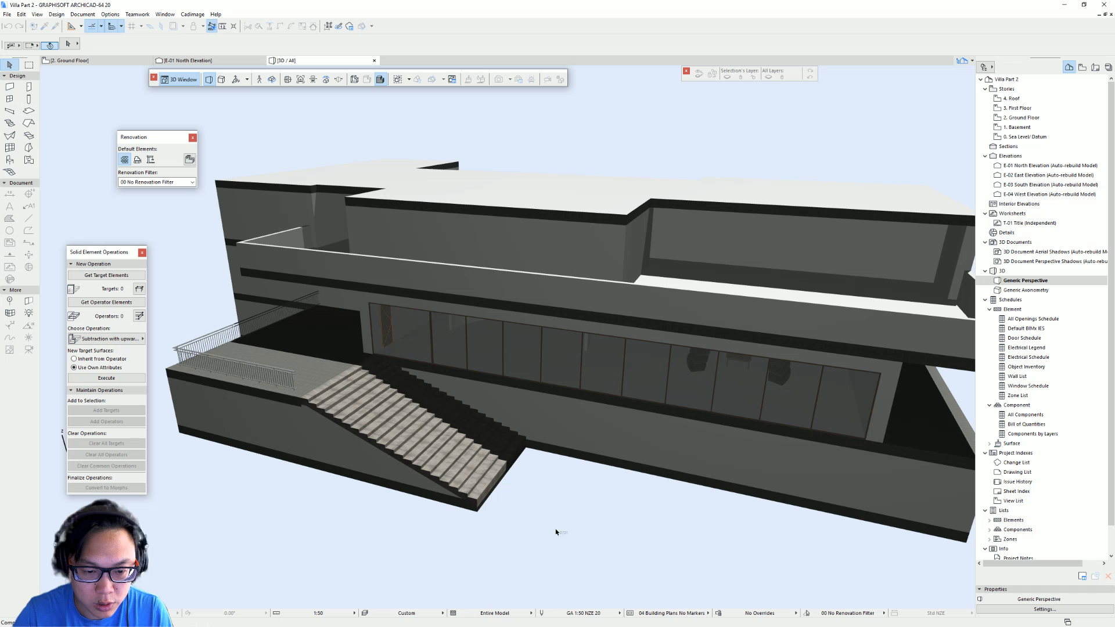
- Orbit and zoom around the whole model to review the villa's massing and stair
middle_click_drag(440, 511, 424, 424, "shift")
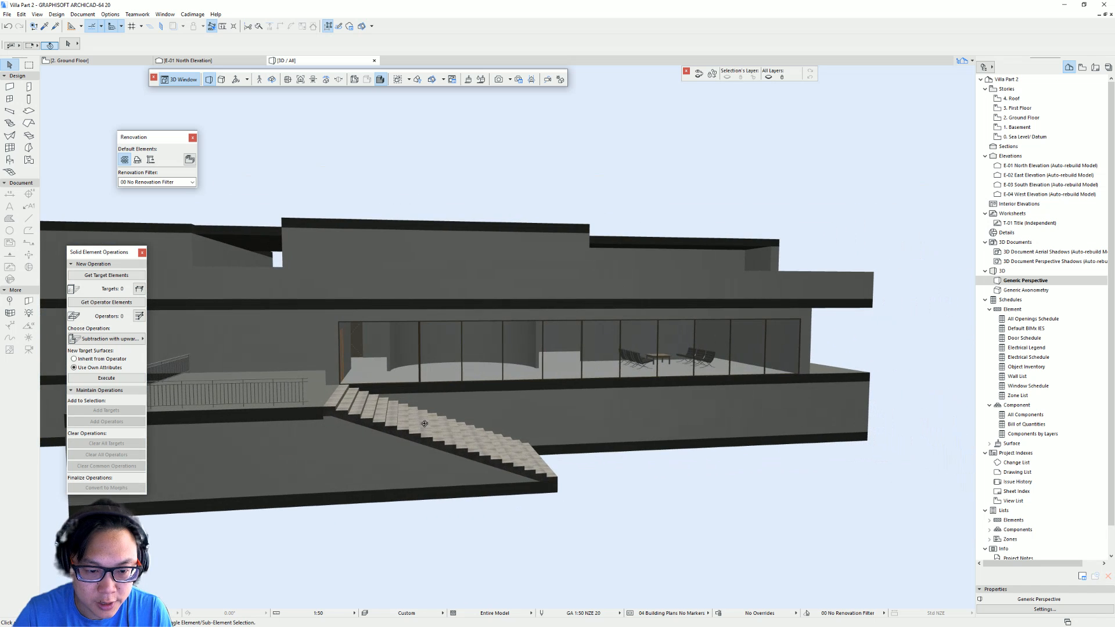
scroll(668, 415, "down", 2)
middle_click_drag(665, 410, 483, 309, "shift")
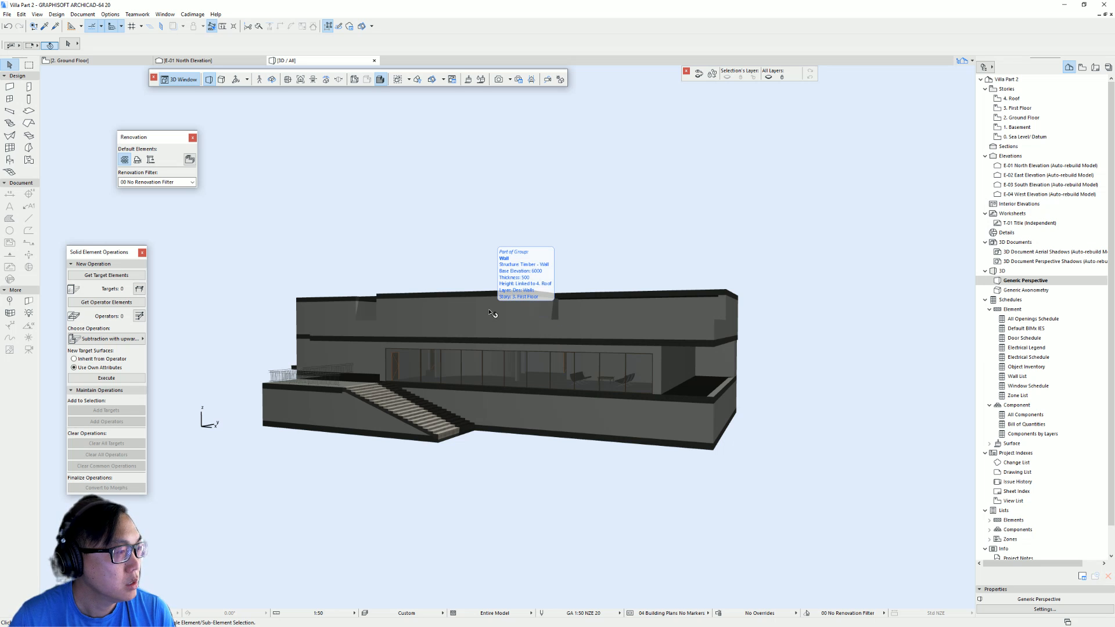
middle_click_drag(749, 374, 521, 356, "shift")
middle_click_drag(669, 357, 637, 330, "shift")
middle_click_drag(670, 296, 352, 284, "shift")
middle_click_drag(526, 446, 311, 383, "shift")
scroll(523, 406, "down", 4)
middle_click_drag(537, 382, 556, 341, "shift")
middle_click_drag(500, 394, 789, 391, "shift")
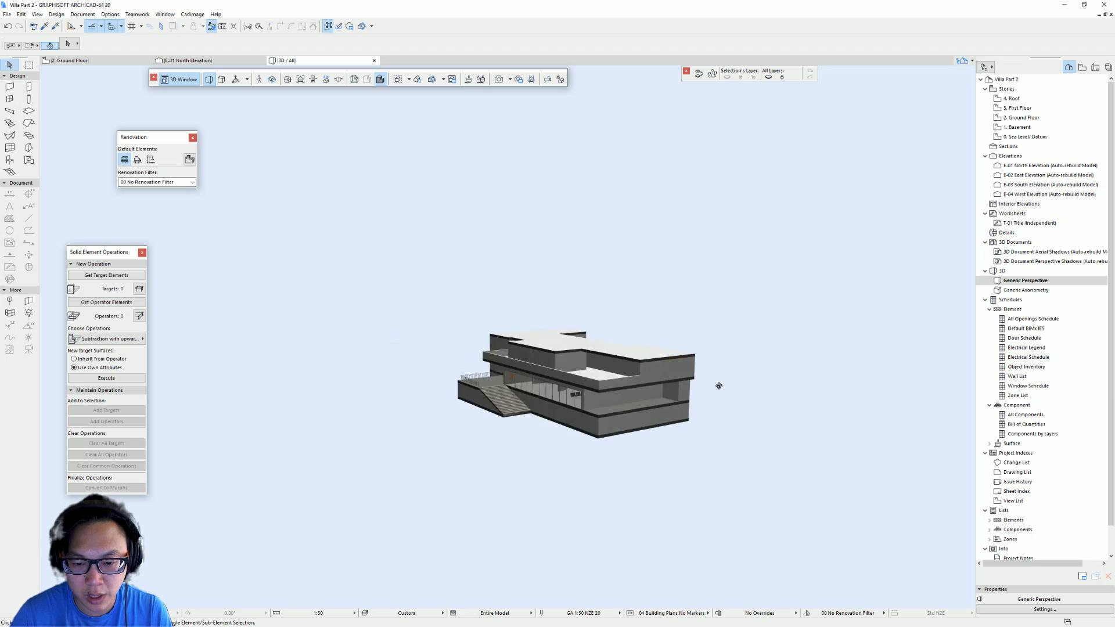
scroll(700, 383, "up", 3)
middle_click_drag(700, 383, 611, 380, "shift")
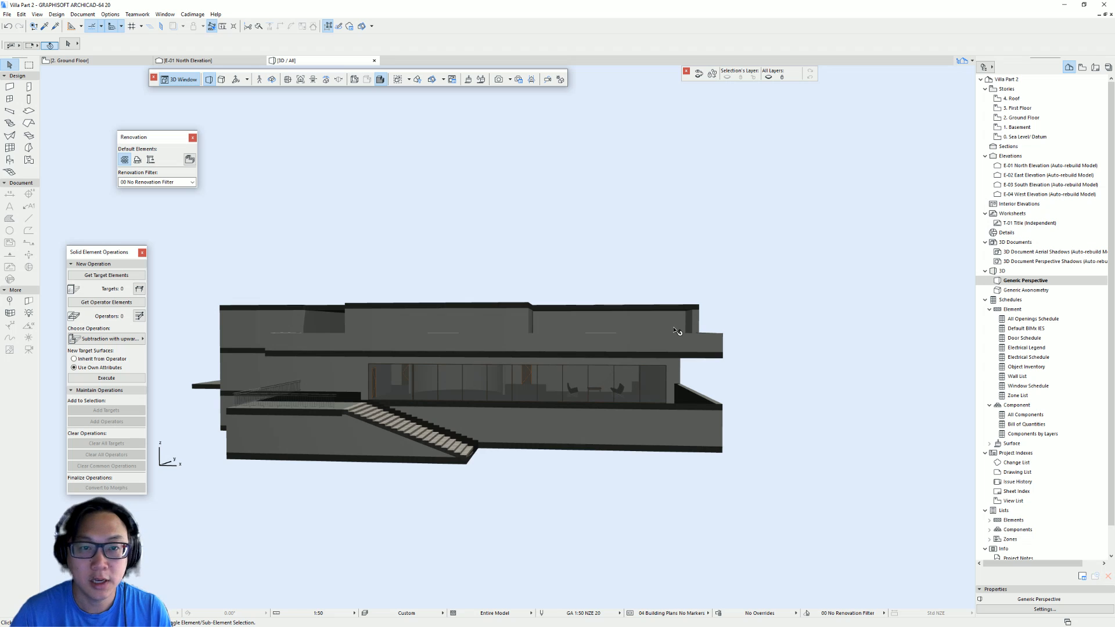